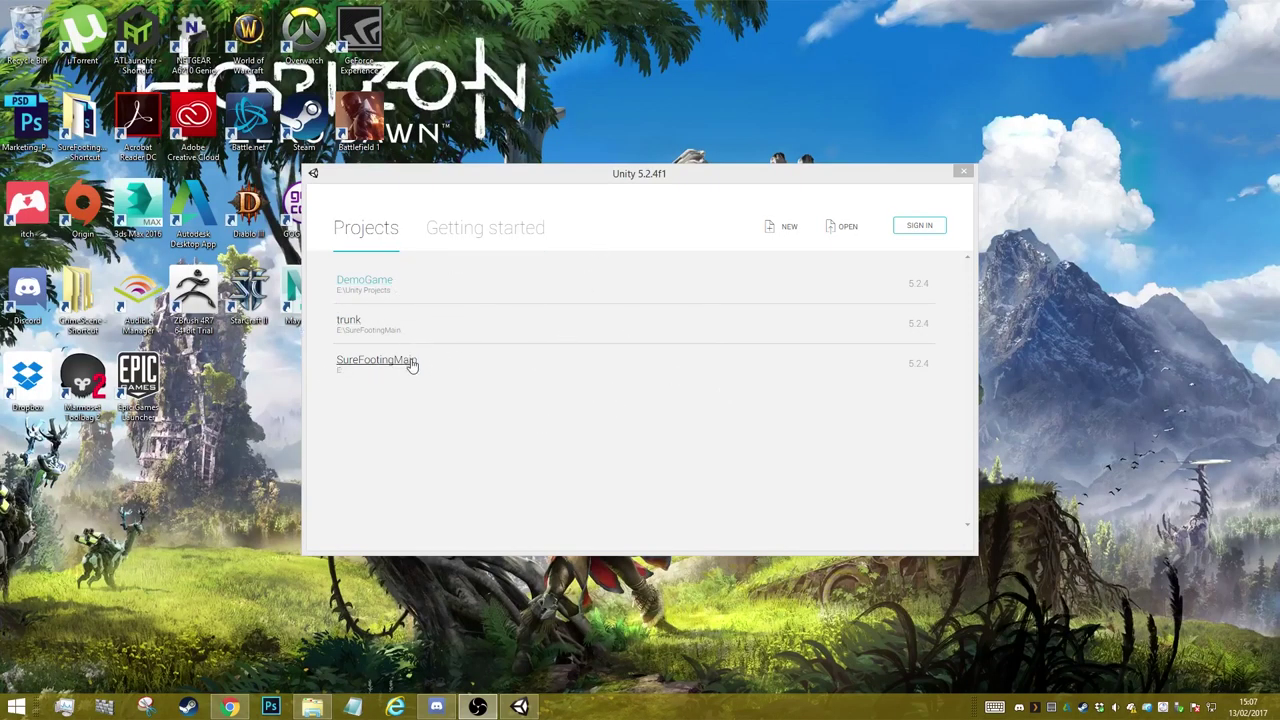
# - Start a new 3D project named DemoGame
pyautogui.click(779, 227)
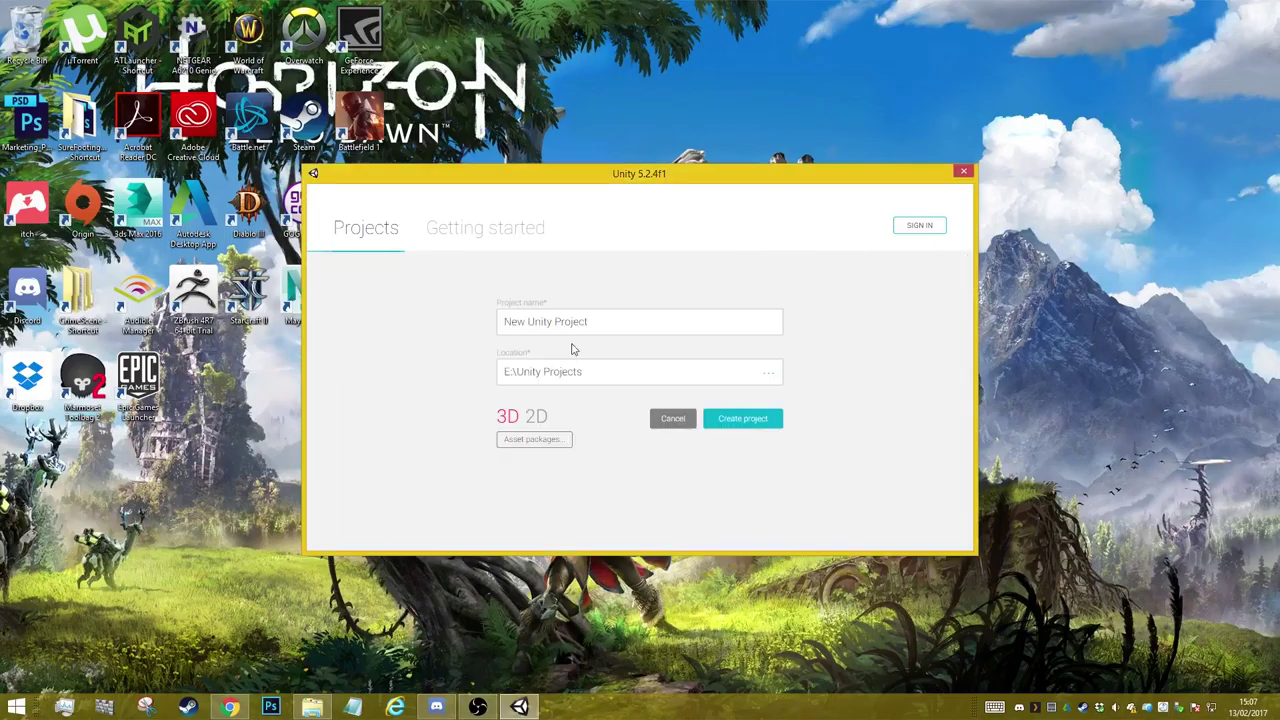
pyautogui.moveTo(669, 320); pyautogui.dragTo(405, 327)
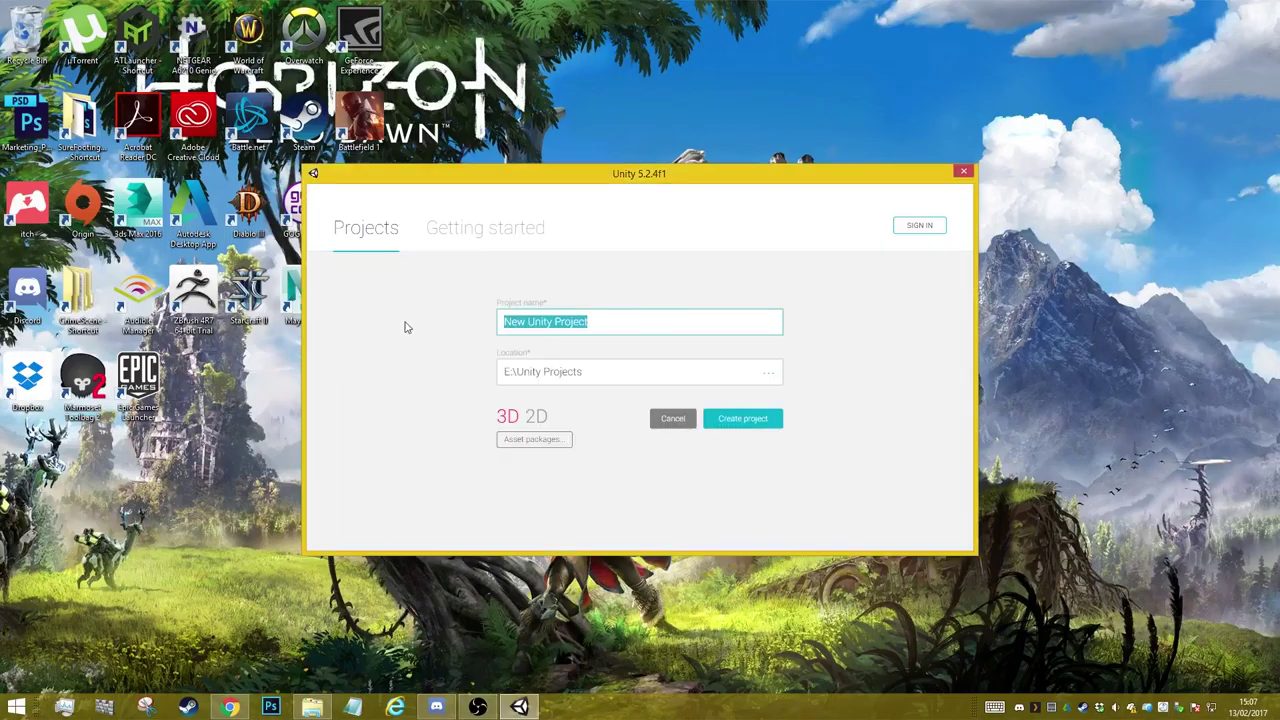
pyautogui.write('DemoGame')
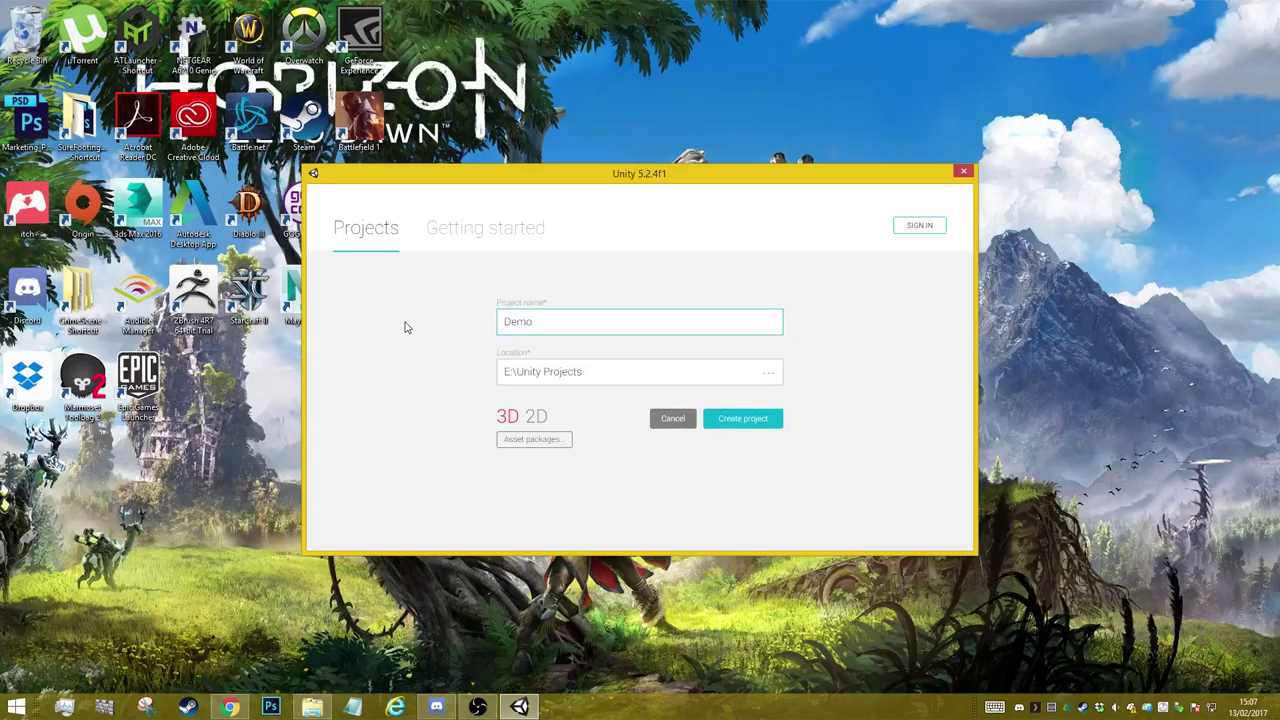
# - Include the Environment, Effects and ParticleSystems asset packages and create the project
pyautogui.click(531, 440)
pyautogui.click(533, 444)
pyautogui.click(533, 418)
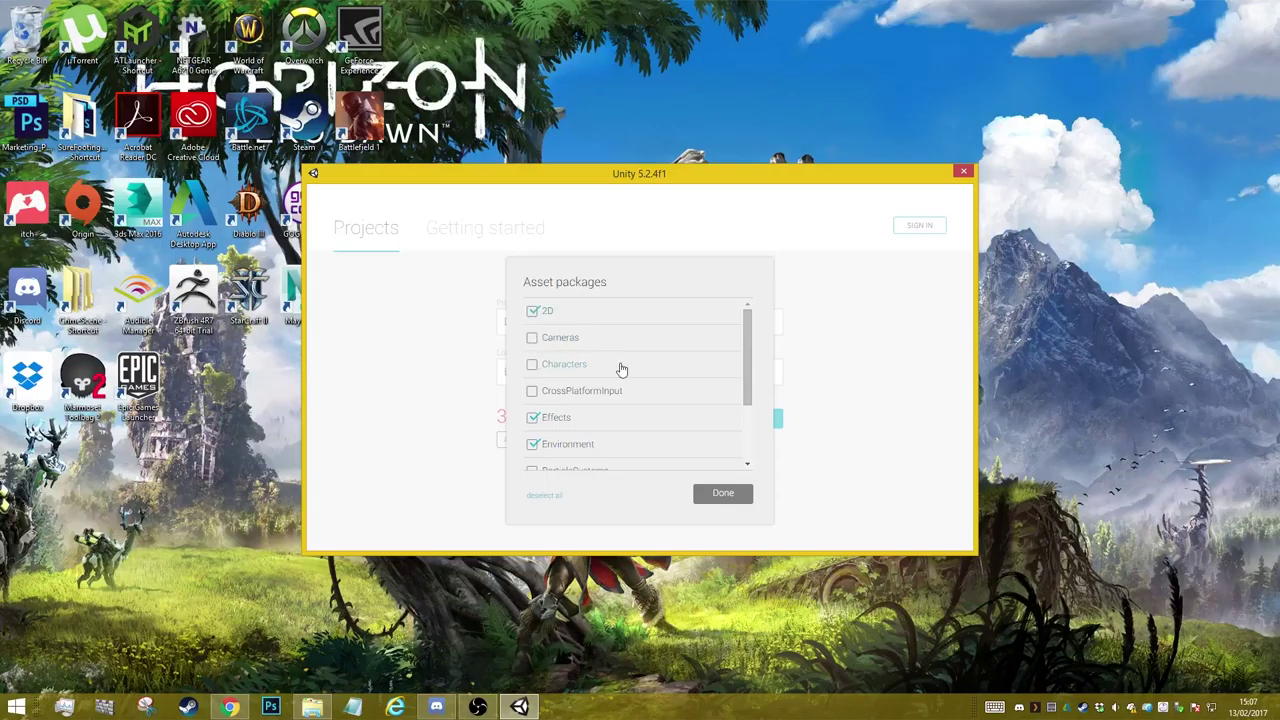
pyautogui.scroll(-3, 605, 398)
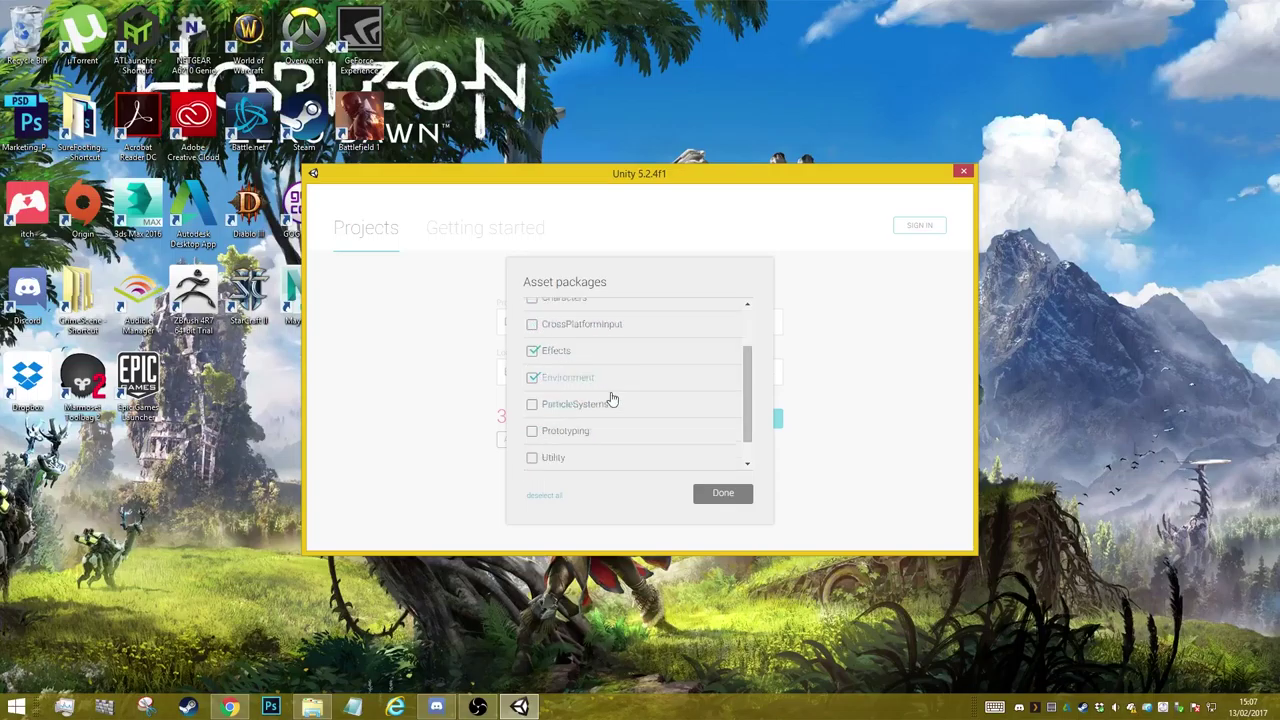
pyautogui.click(533, 377)
pyautogui.scroll(3, 611, 363)
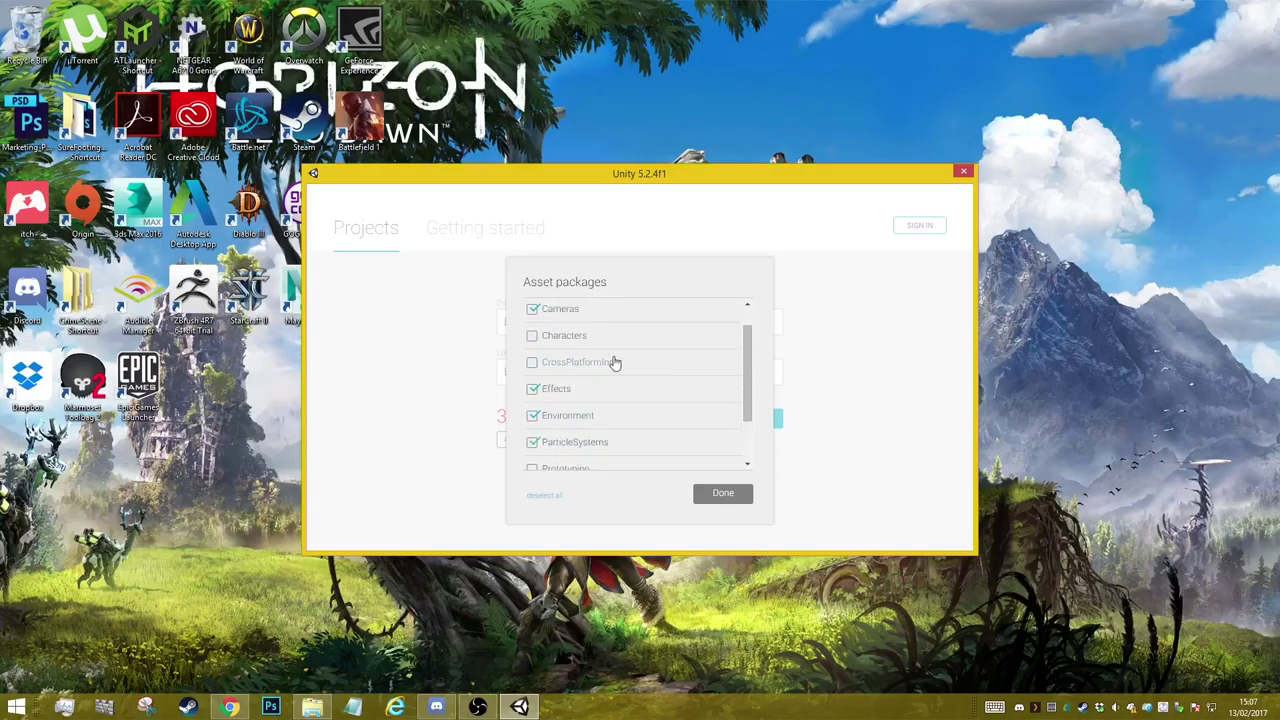
pyautogui.click(712, 493)
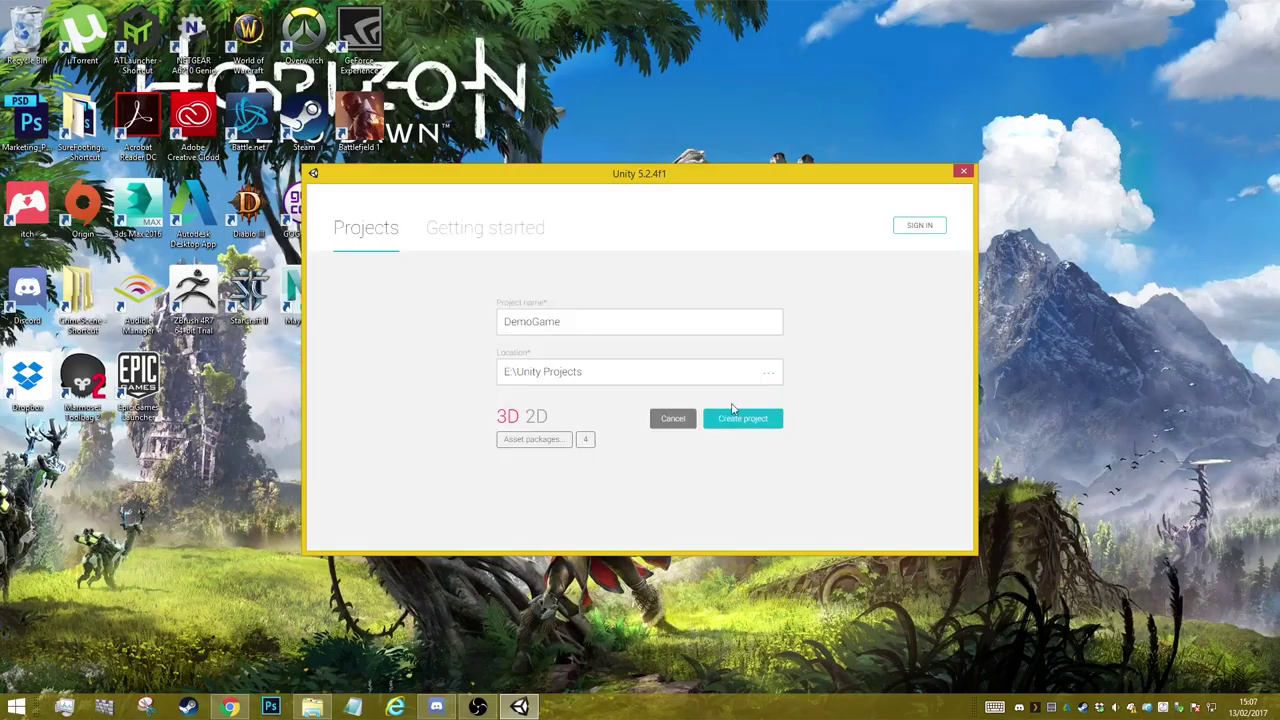
pyautogui.click(738, 422)
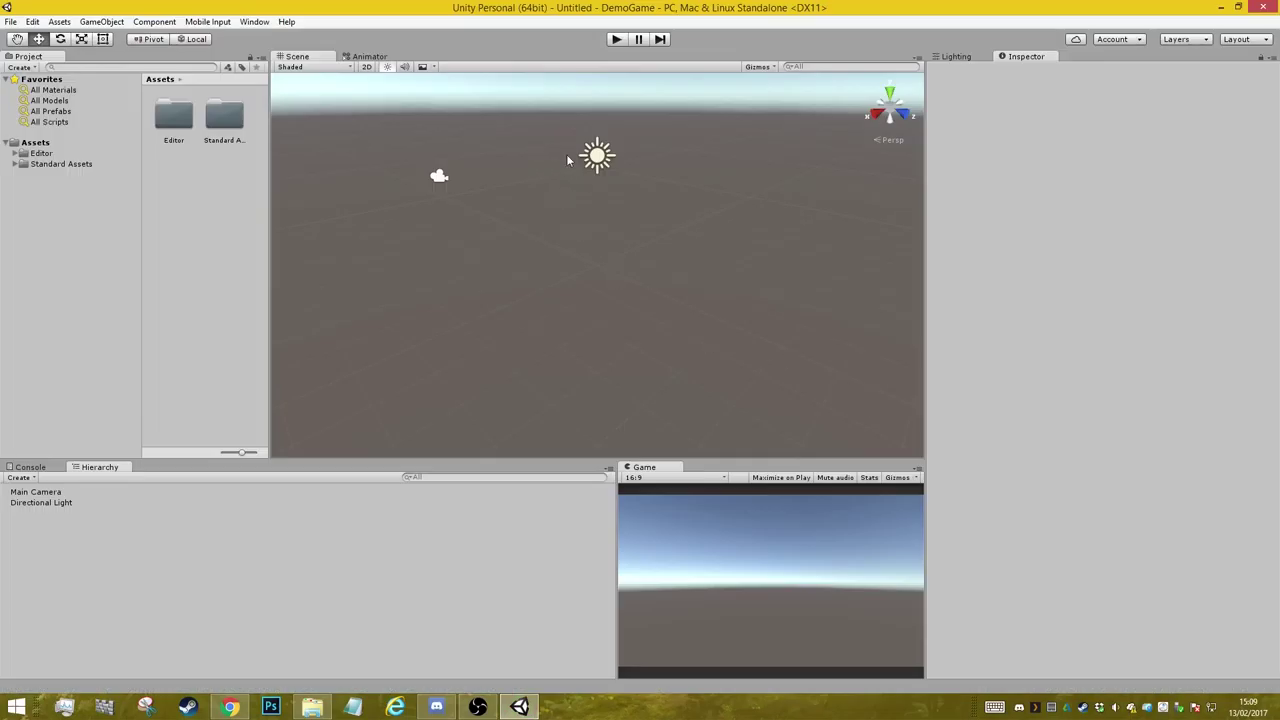
pyautogui.moveTo(725, 259)
pyautogui.mouseDown(button='right')
pyautogui.moveTo(620, 224)
pyautogui.moveTo(437, 90)
pyautogui.mouseUp(button='right')
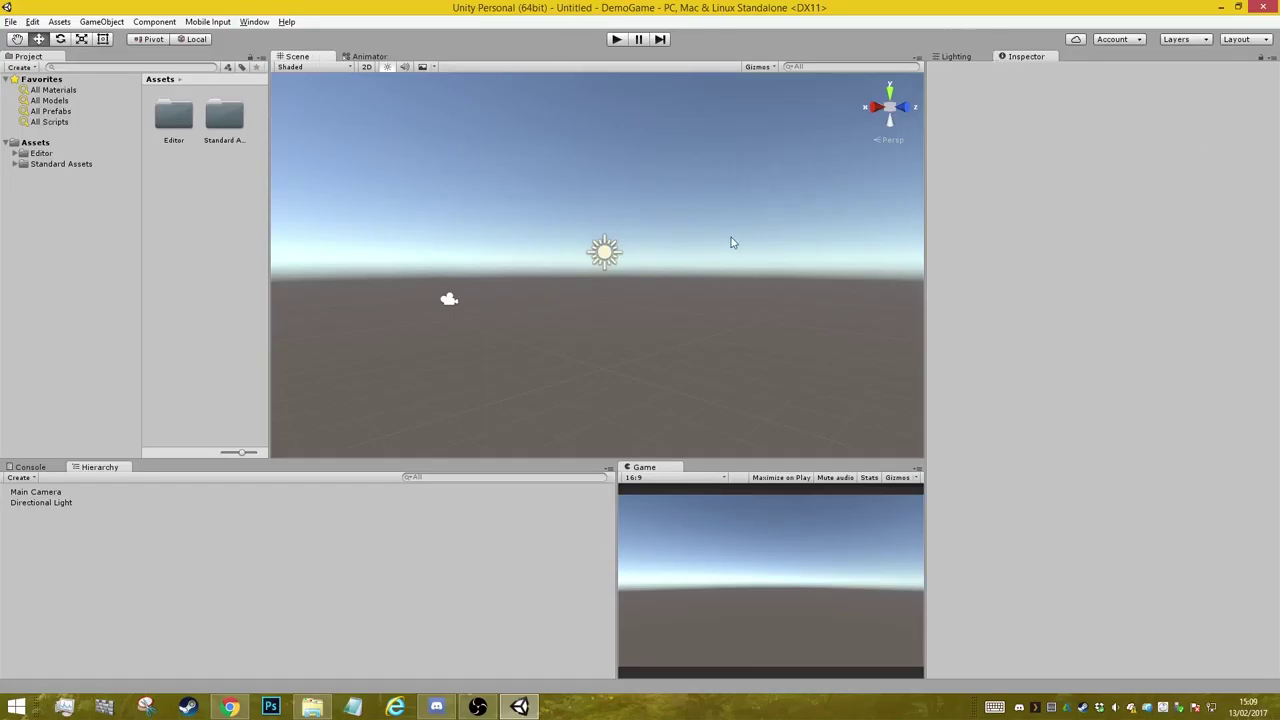
pyautogui.click(254, 21)
pyautogui.moveTo(154, 21)
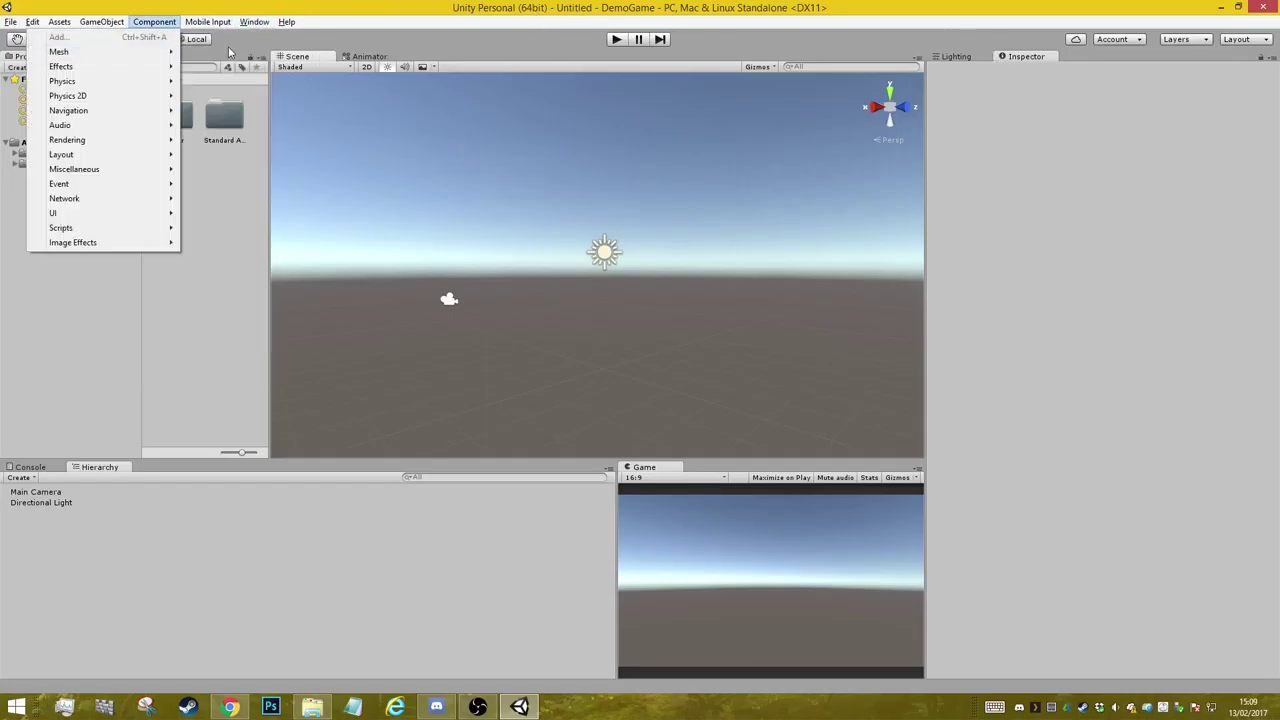
pyautogui.click(424, 40)
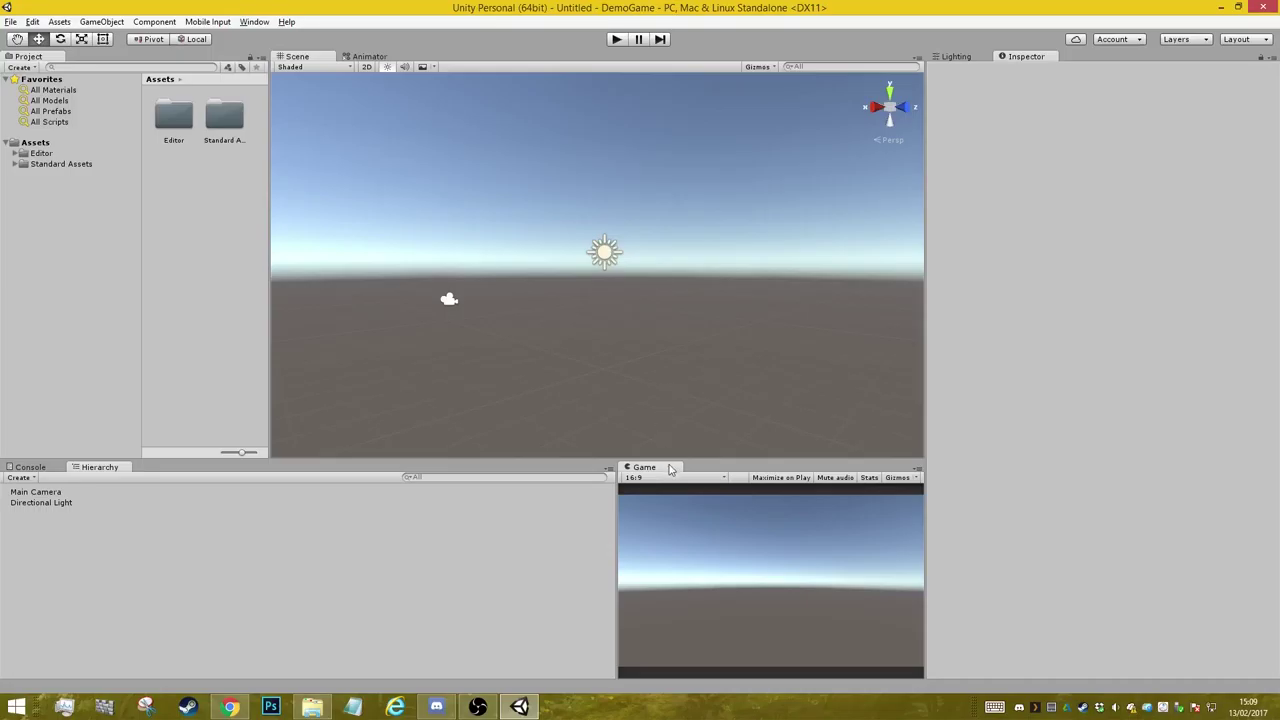
pyautogui.moveTo(670, 470)
pyautogui.mouseDown()
pyautogui.moveTo(415, 60)
pyautogui.moveTo(713, 513)
pyautogui.moveTo(715, 470)
pyautogui.mouseUp()
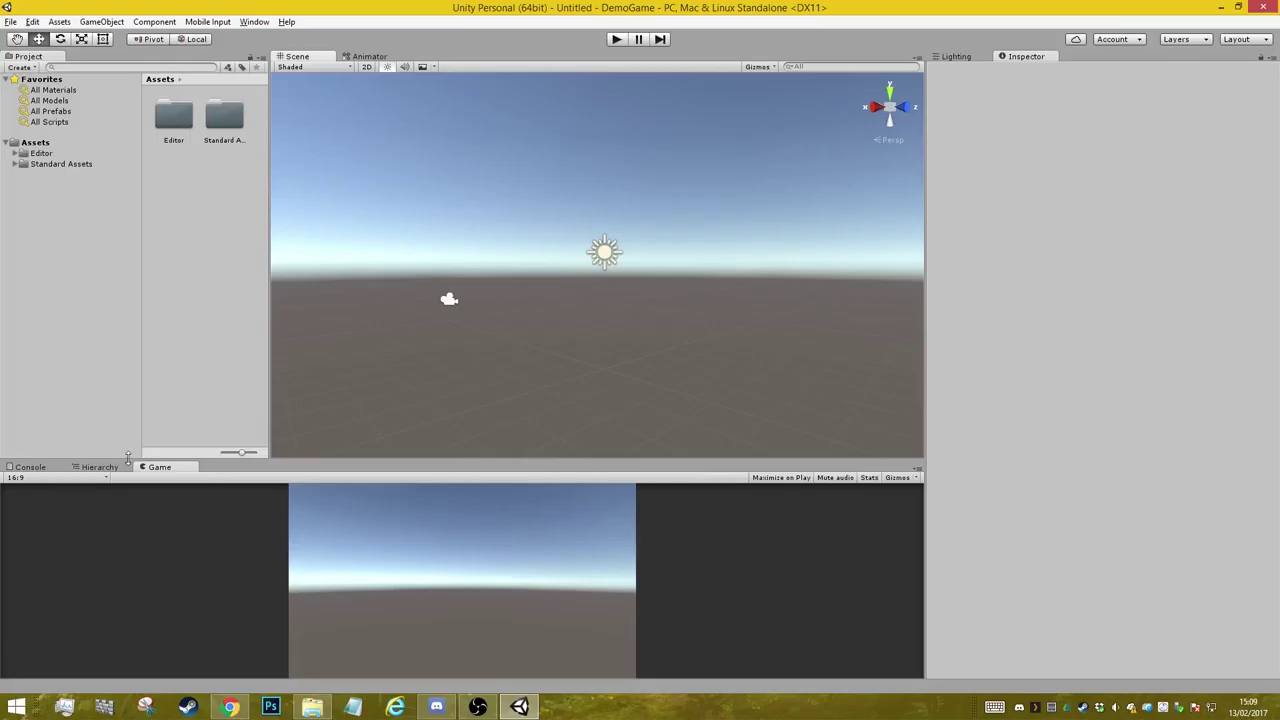
pyautogui.moveTo(160, 470)
pyautogui.mouseDown()
pyautogui.moveTo(898, 373)
pyautogui.moveTo(630, 56)
pyautogui.mouseUp()
pyautogui.moveTo(415, 56)
pyautogui.mouseDown()
pyautogui.moveTo(726, 560)
pyautogui.moveTo(792, 546)
pyautogui.mouseUp()
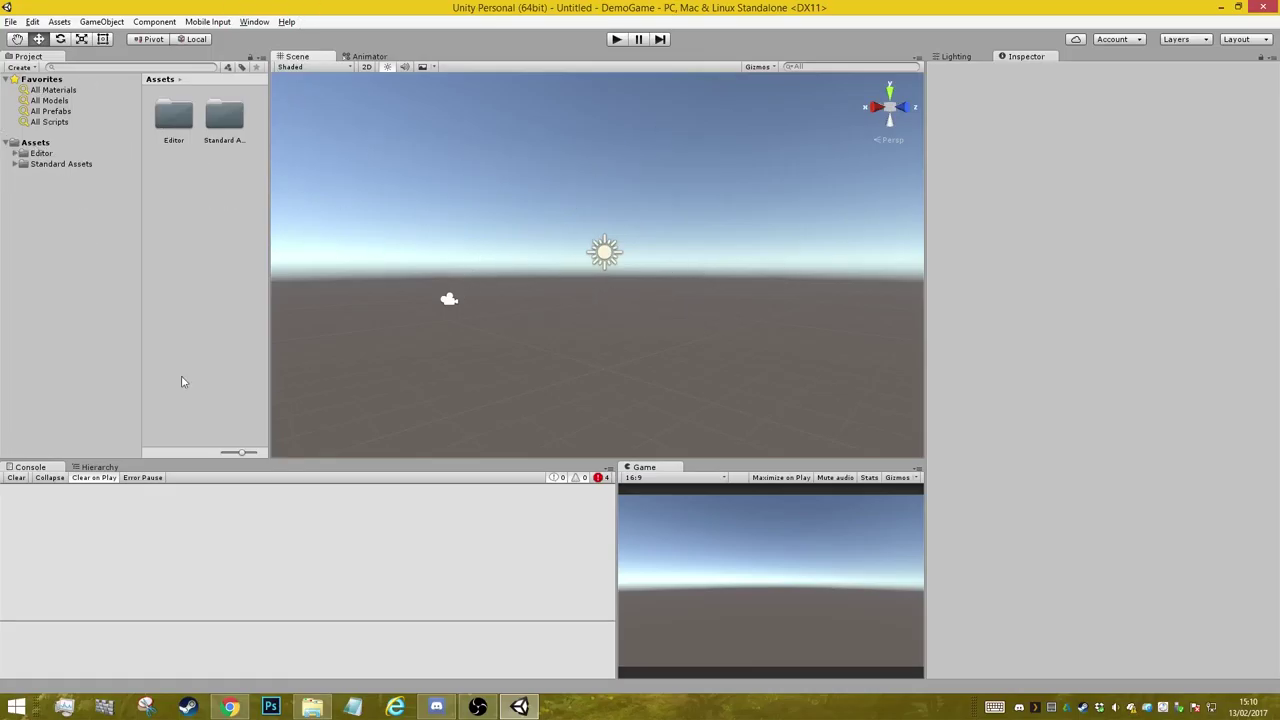
pyautogui.click(116, 467)
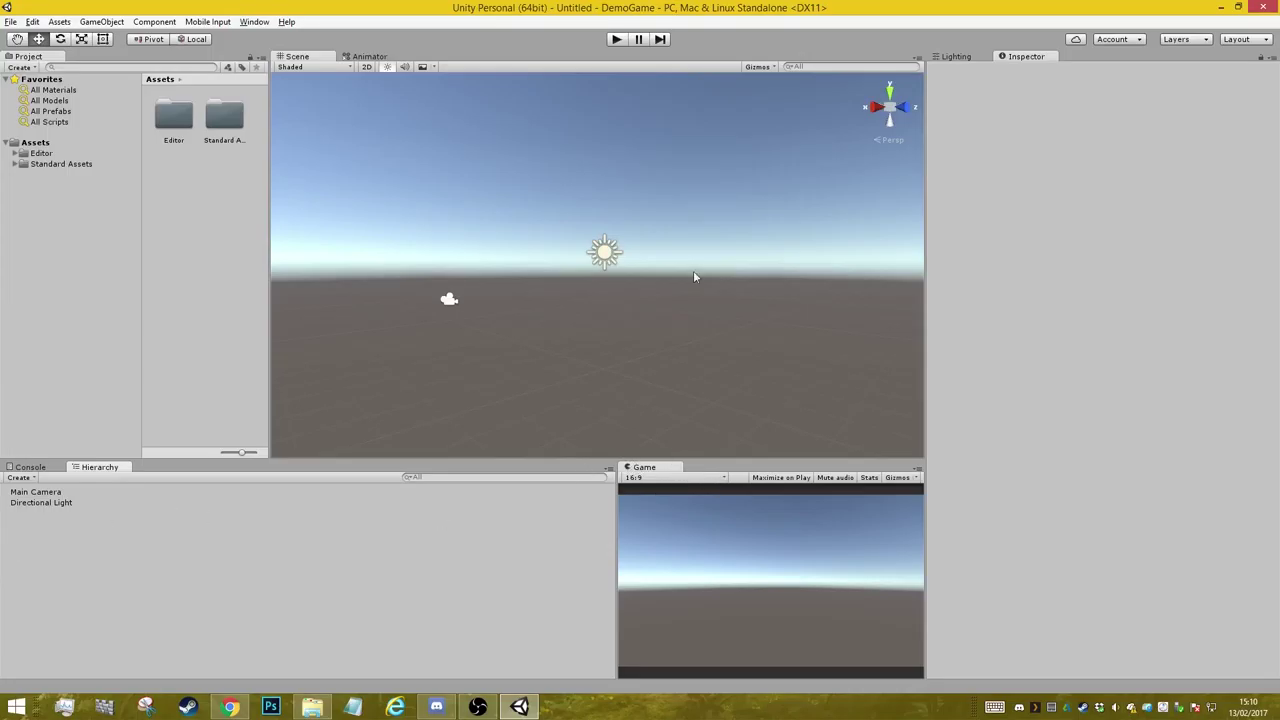
pyautogui.click(617, 39)
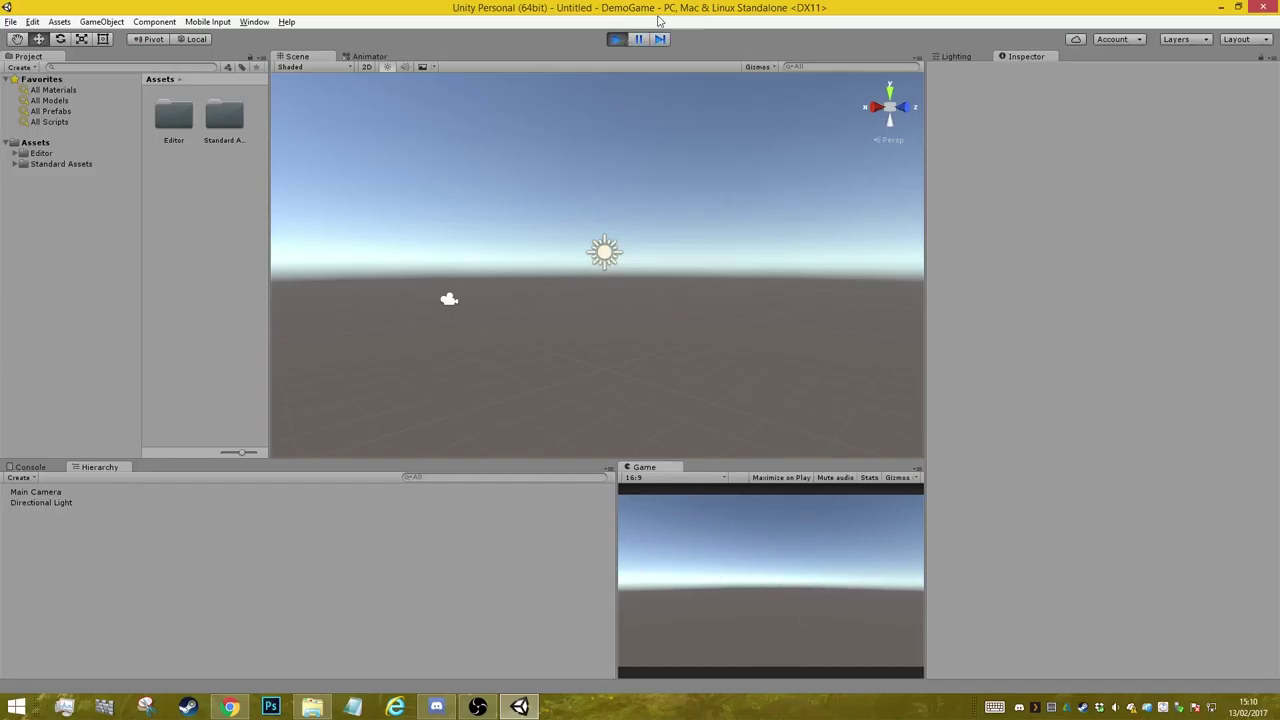
pyautogui.click(619, 39)
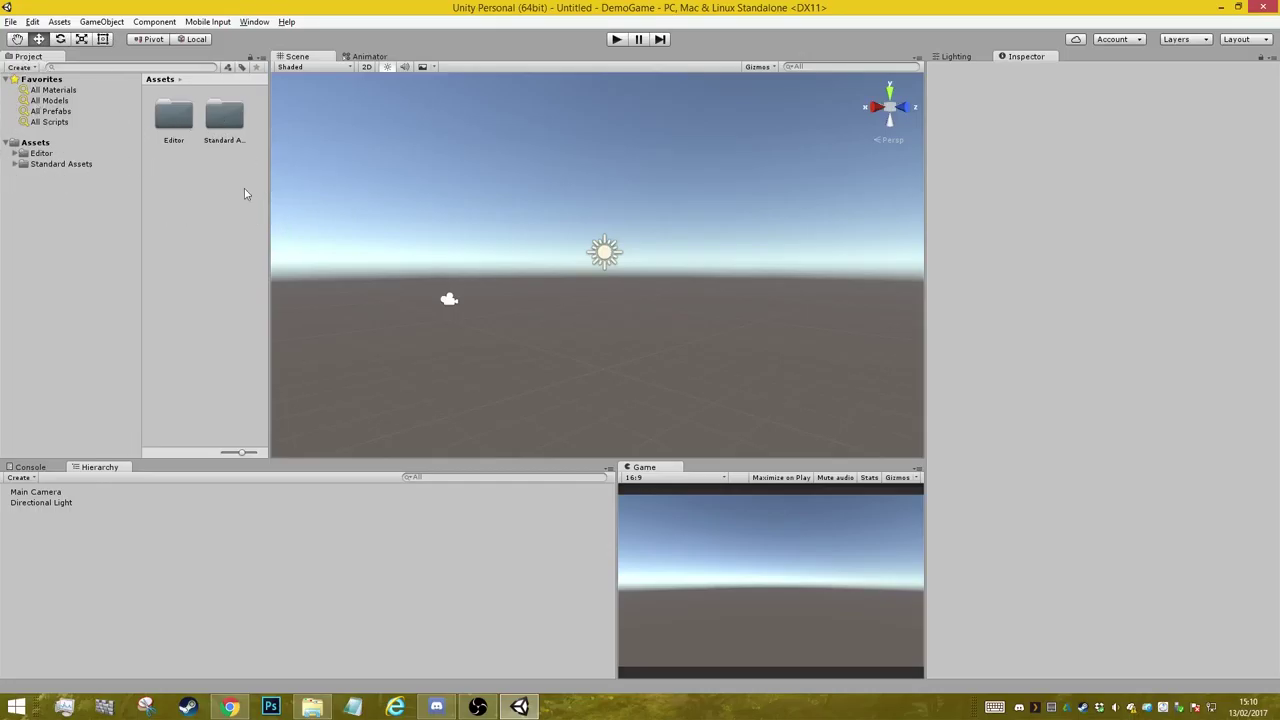
# - Create a Furniture folder in Assets and open it
pyautogui.rightClick(174, 199)
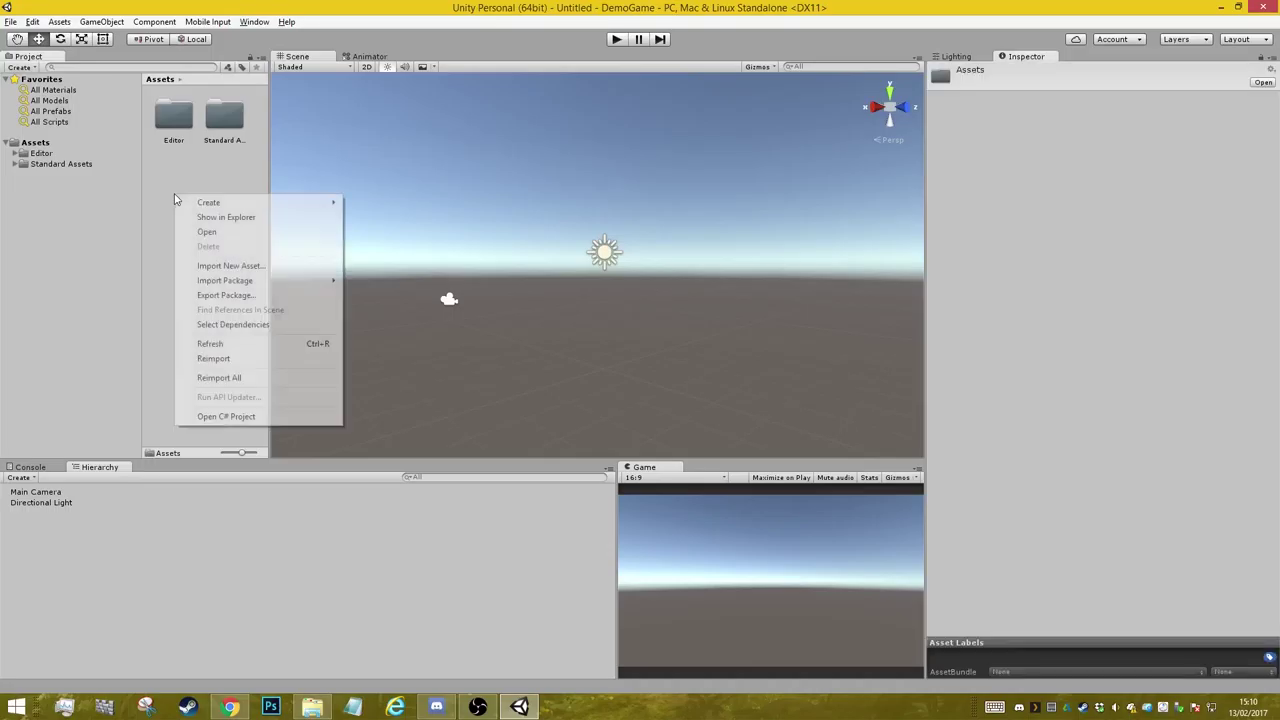
pyautogui.click(183, 182)
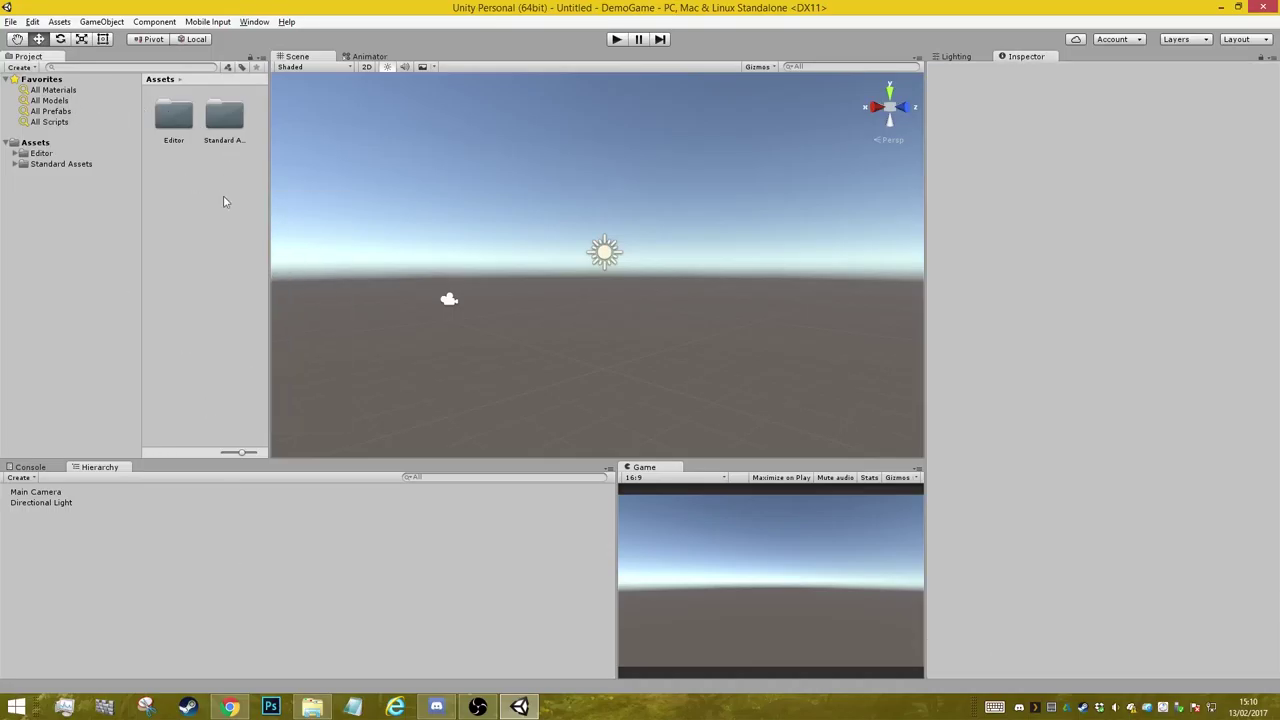
pyautogui.rightClick(170, 179)
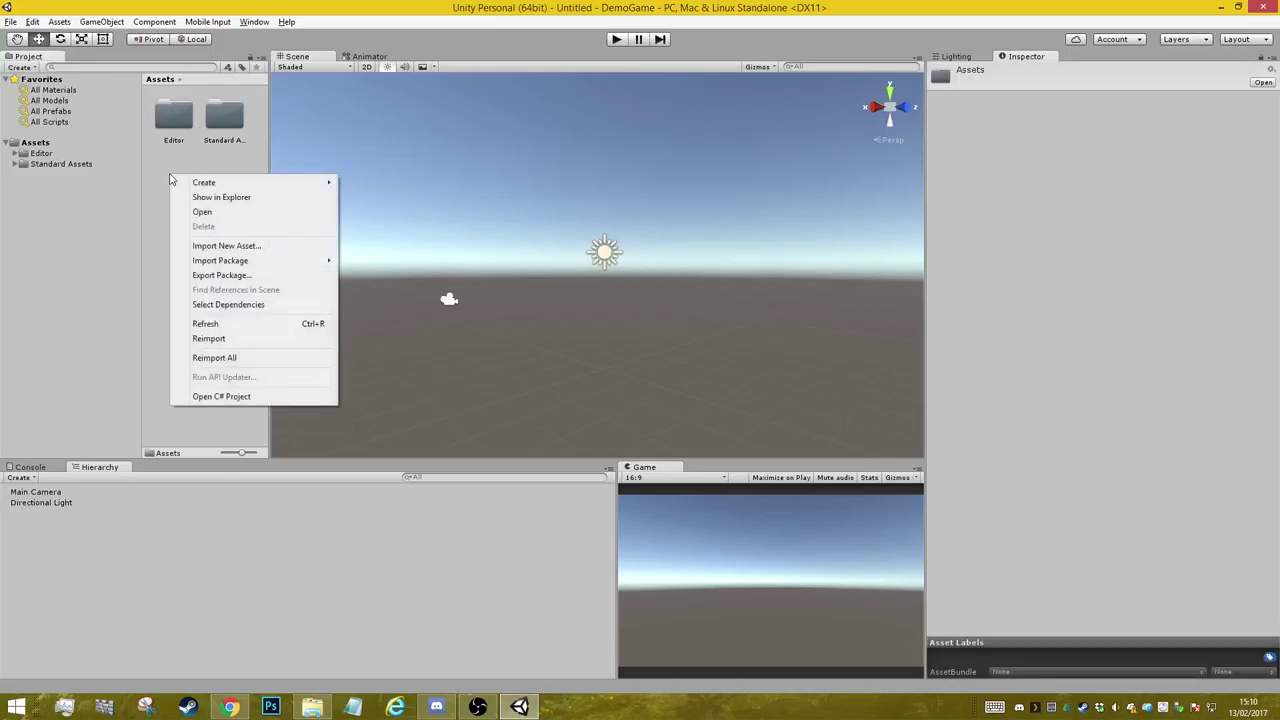
pyautogui.moveTo(235, 183)
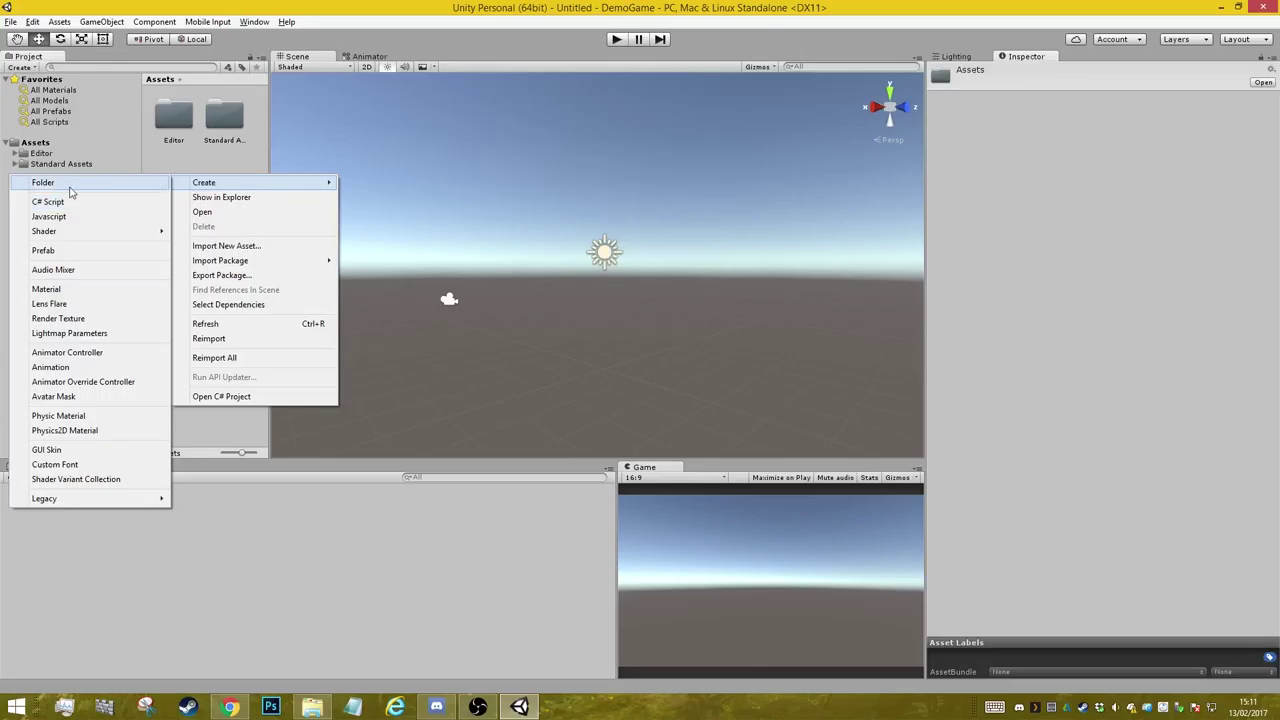
pyautogui.click(90, 186)
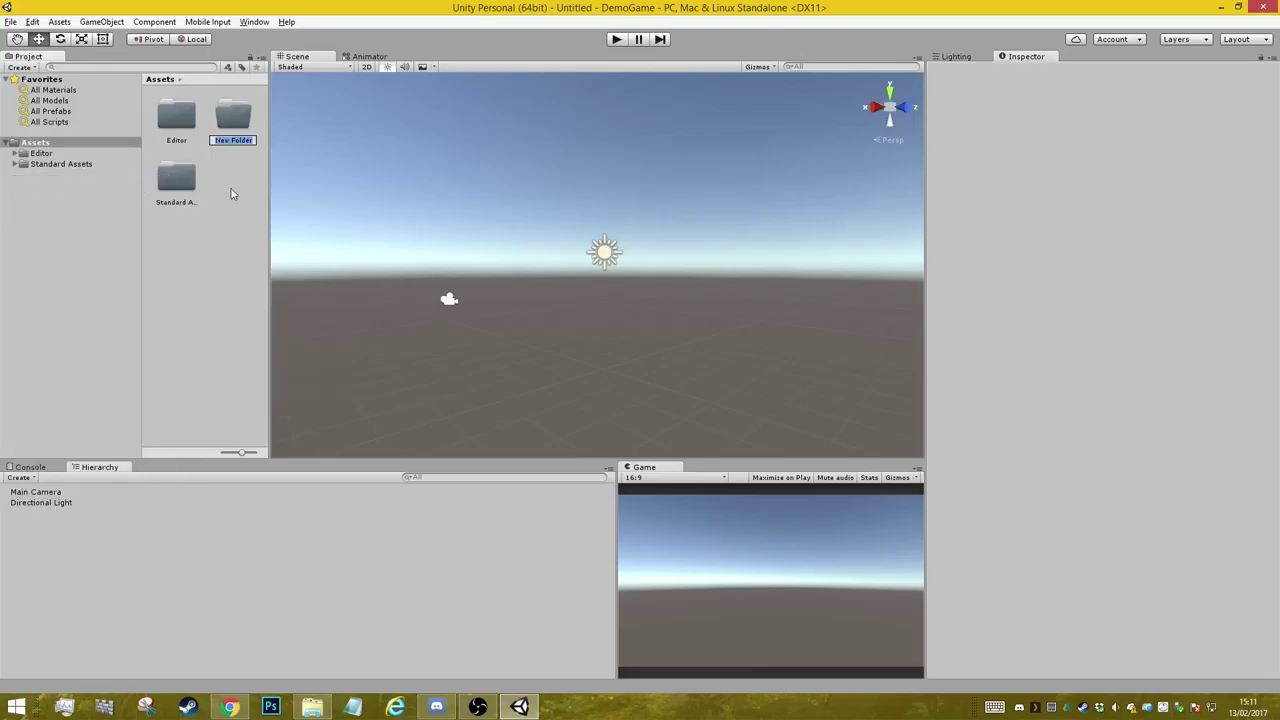
pyautogui.write('Furniture')
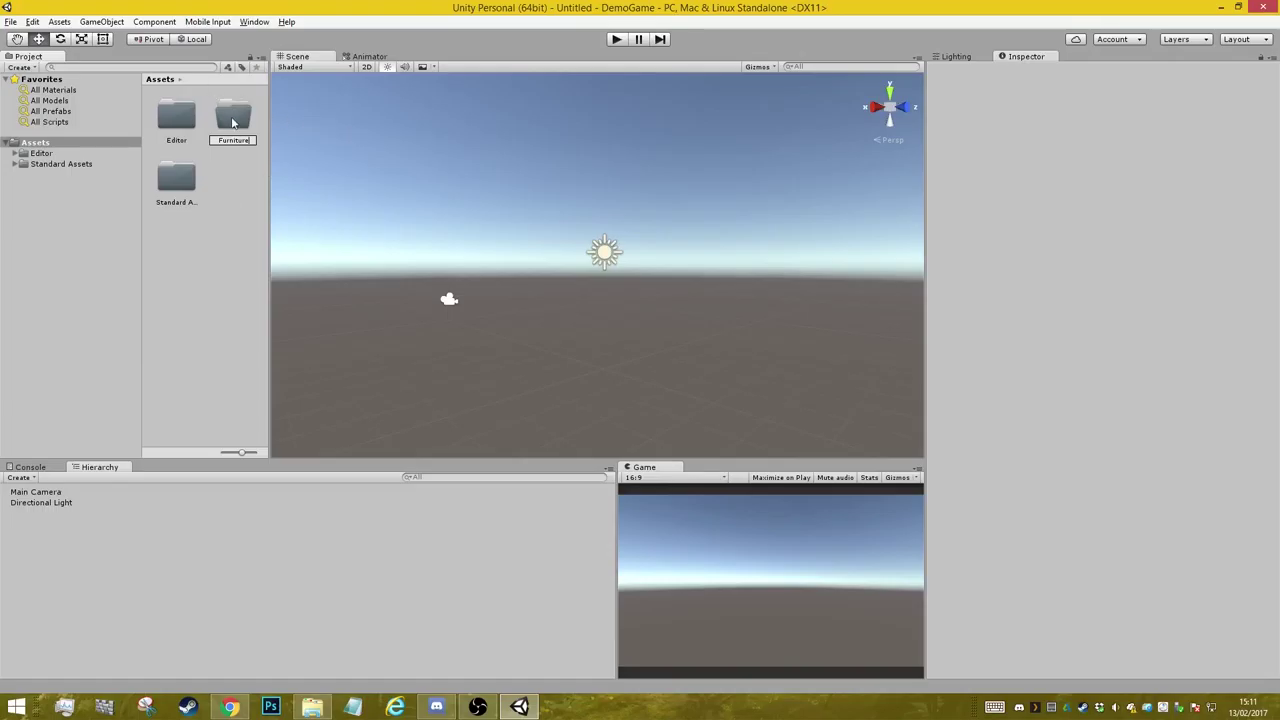
pyautogui.press('Return')
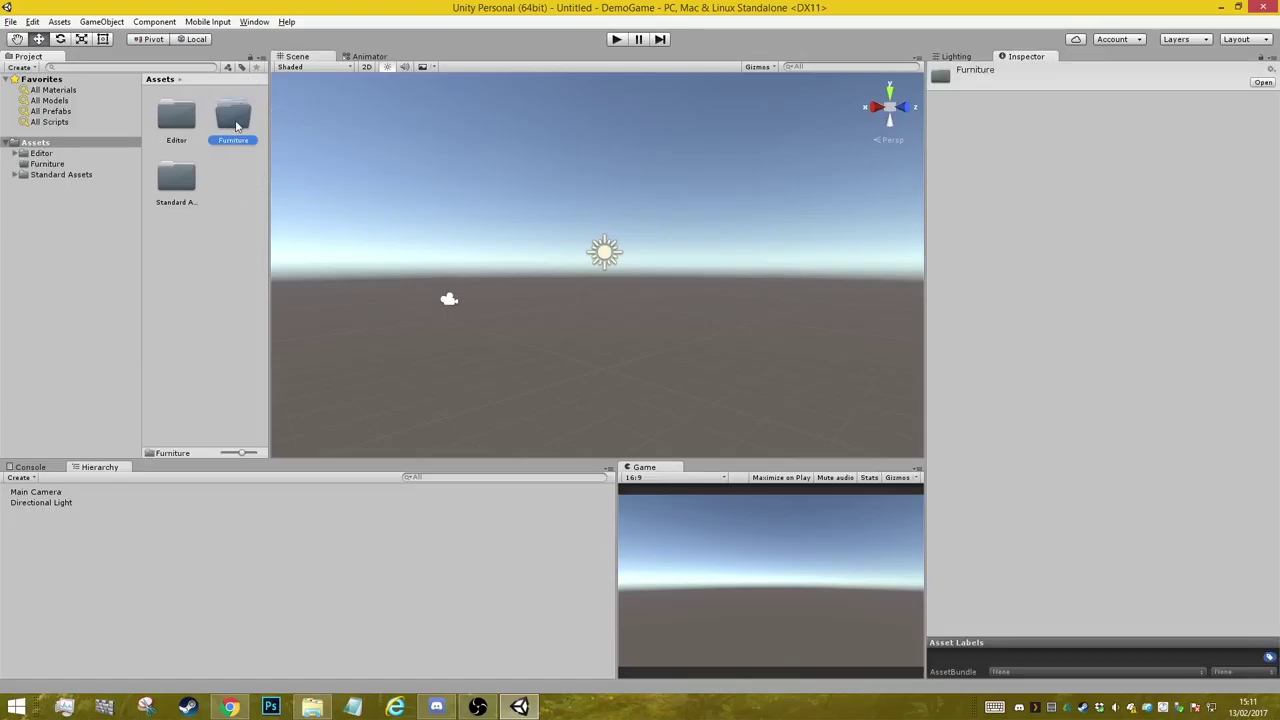
pyautogui.doubleClick(236, 124)
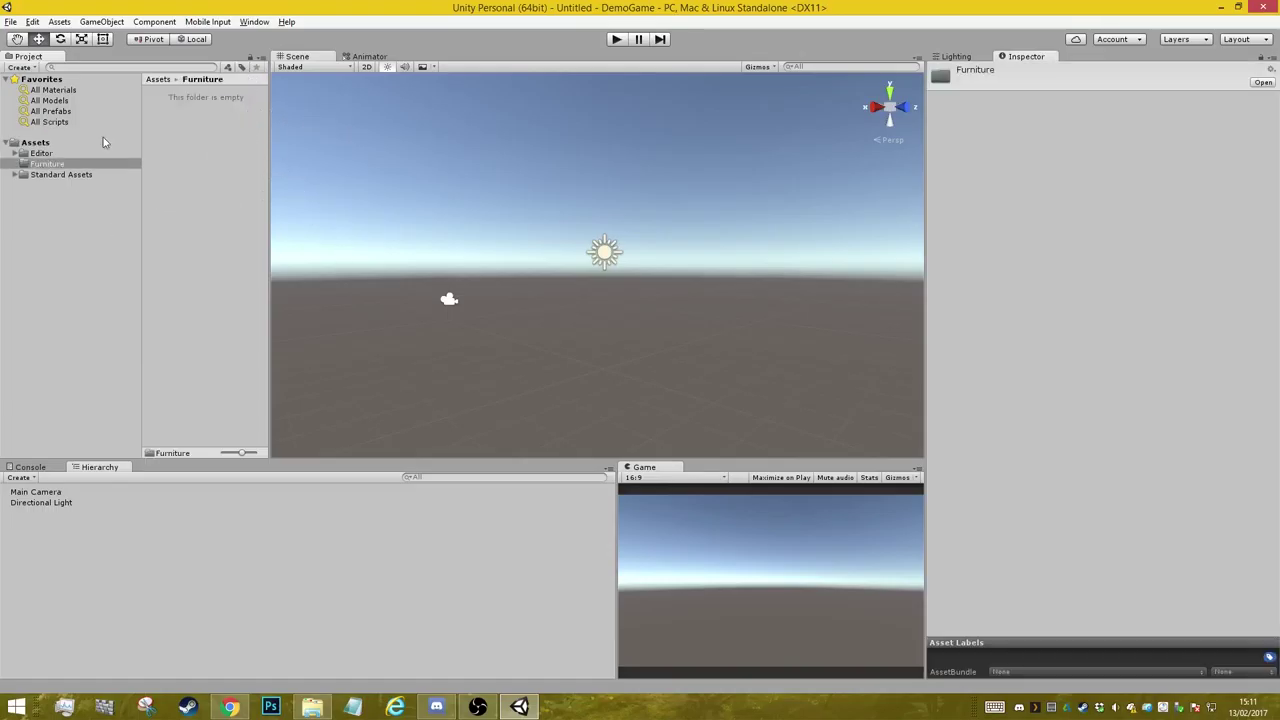
# - Add Textures and Materials subfolders inside Furniture
pyautogui.rightClick(191, 128)
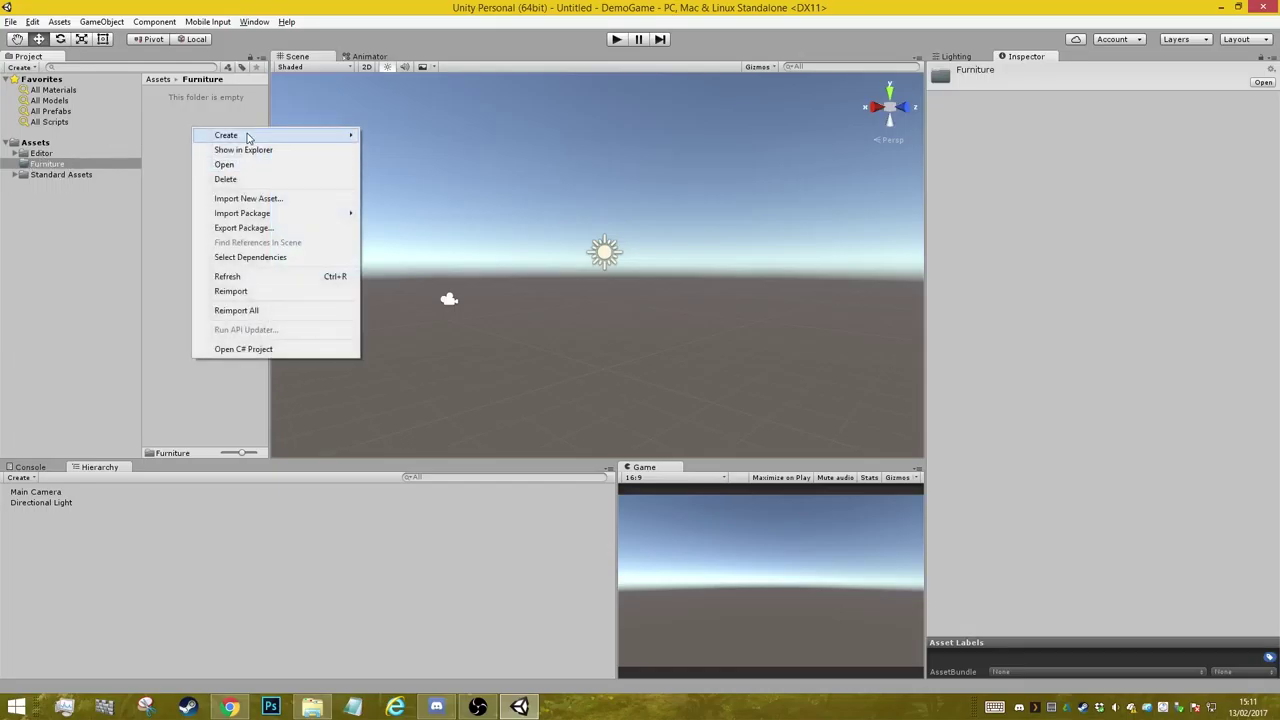
pyautogui.moveTo(249, 134)
pyautogui.click(115, 136)
pyautogui.write('T')
pyautogui.write('s')
pyautogui.press('Return')
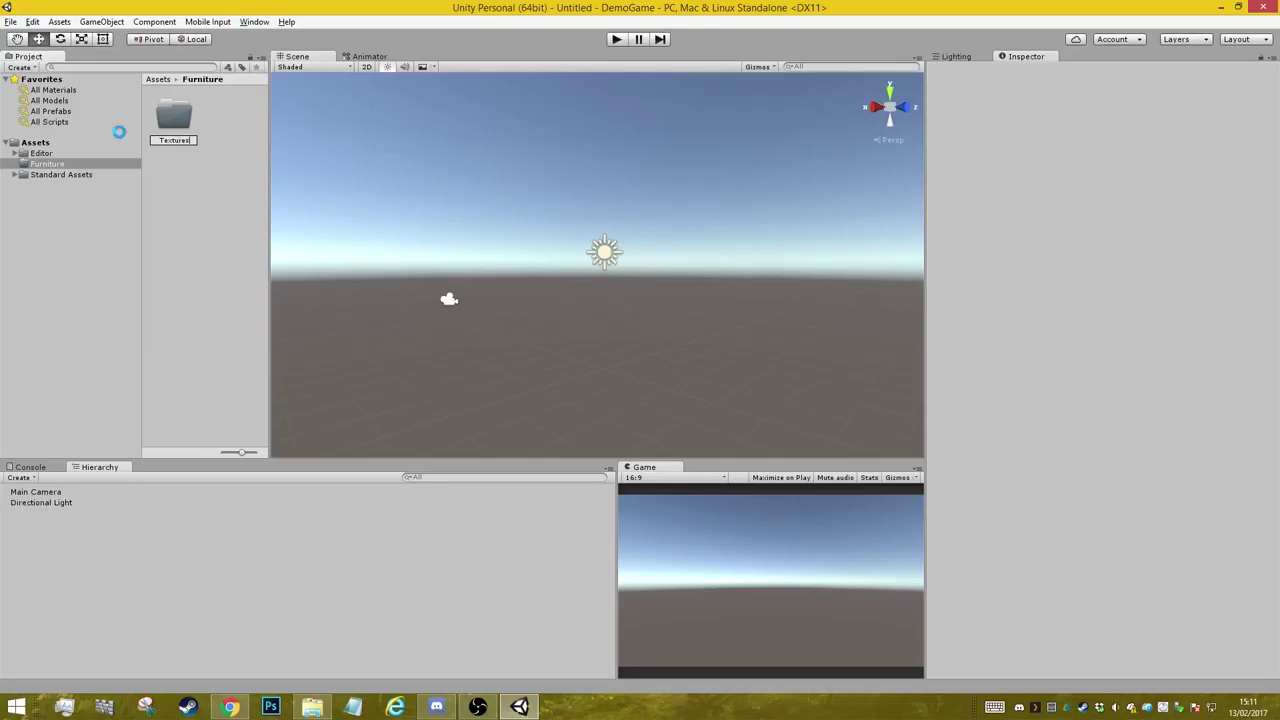
pyautogui.rightClick(181, 200)
pyautogui.moveTo(233, 207)
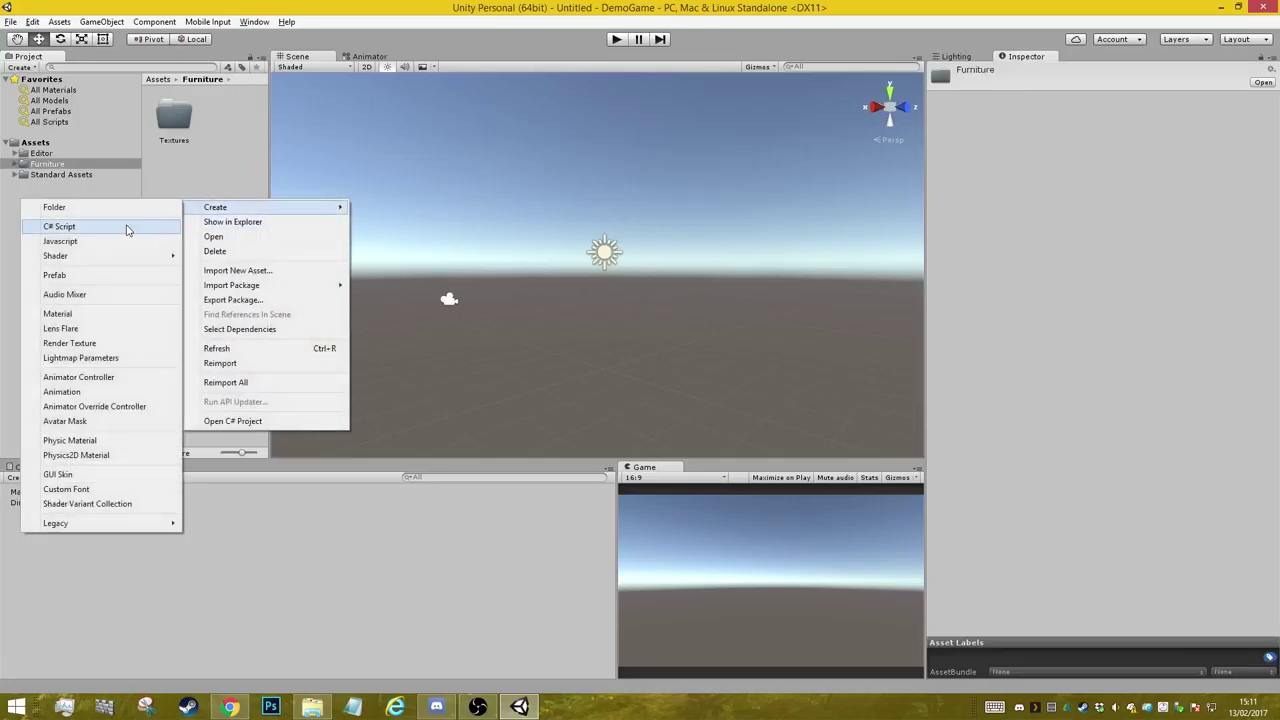
pyautogui.click(124, 208)
pyautogui.write('Ma')
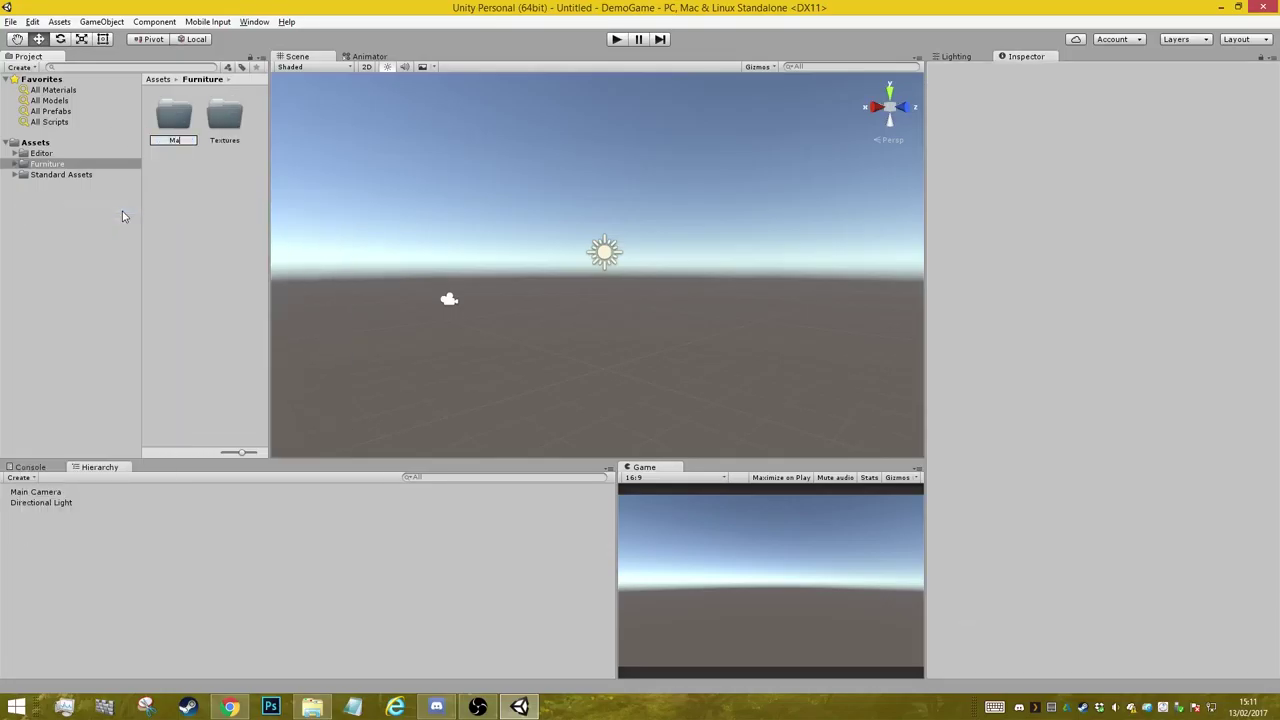
pyautogui.write('terials')
pyautogui.press('Return')
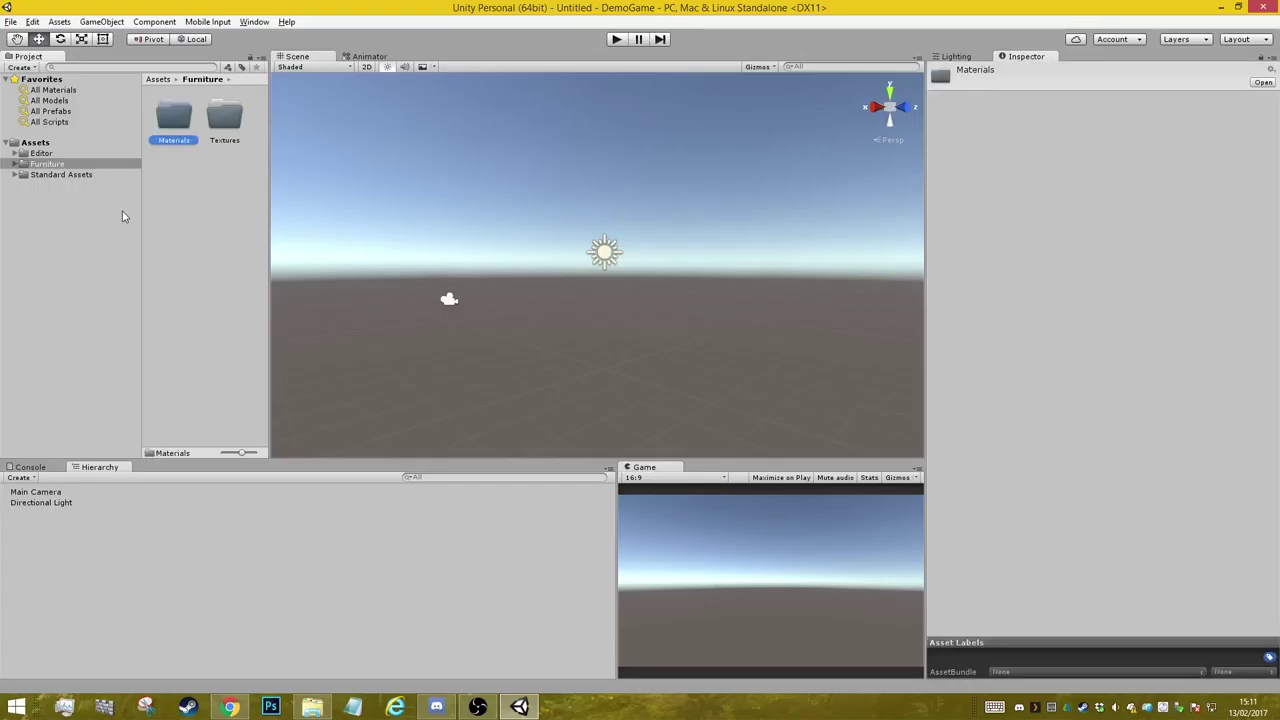
# - Add an FBX subfolder inside Furniture and open it
pyautogui.rightClick(183, 188)
pyautogui.moveTo(200, 192)
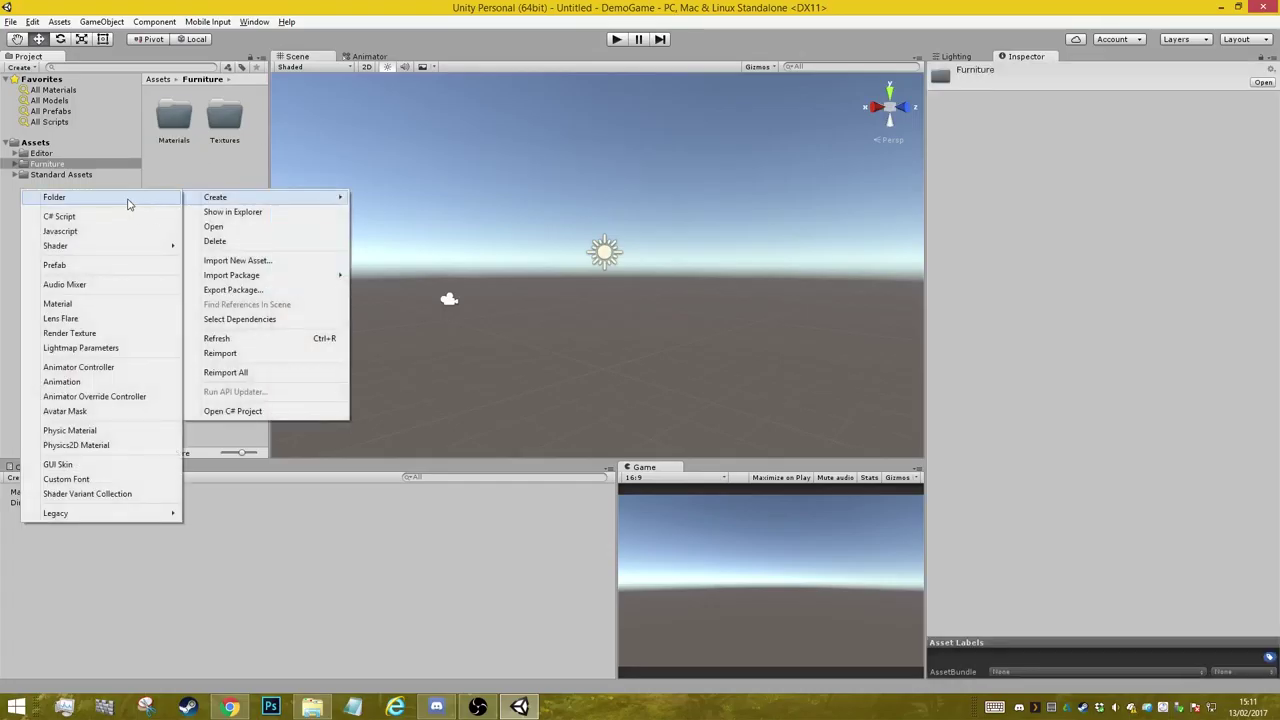
pyautogui.click(128, 202)
pyautogui.write('FBX')
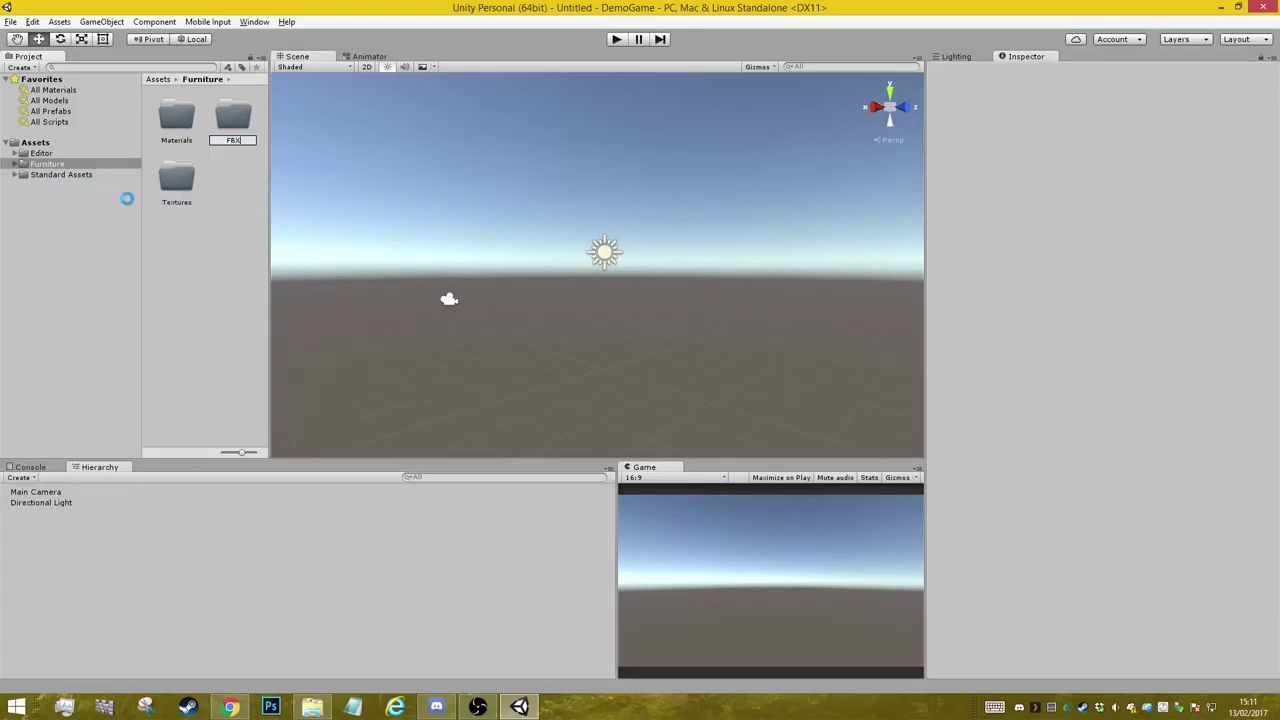
pyautogui.press('Return')
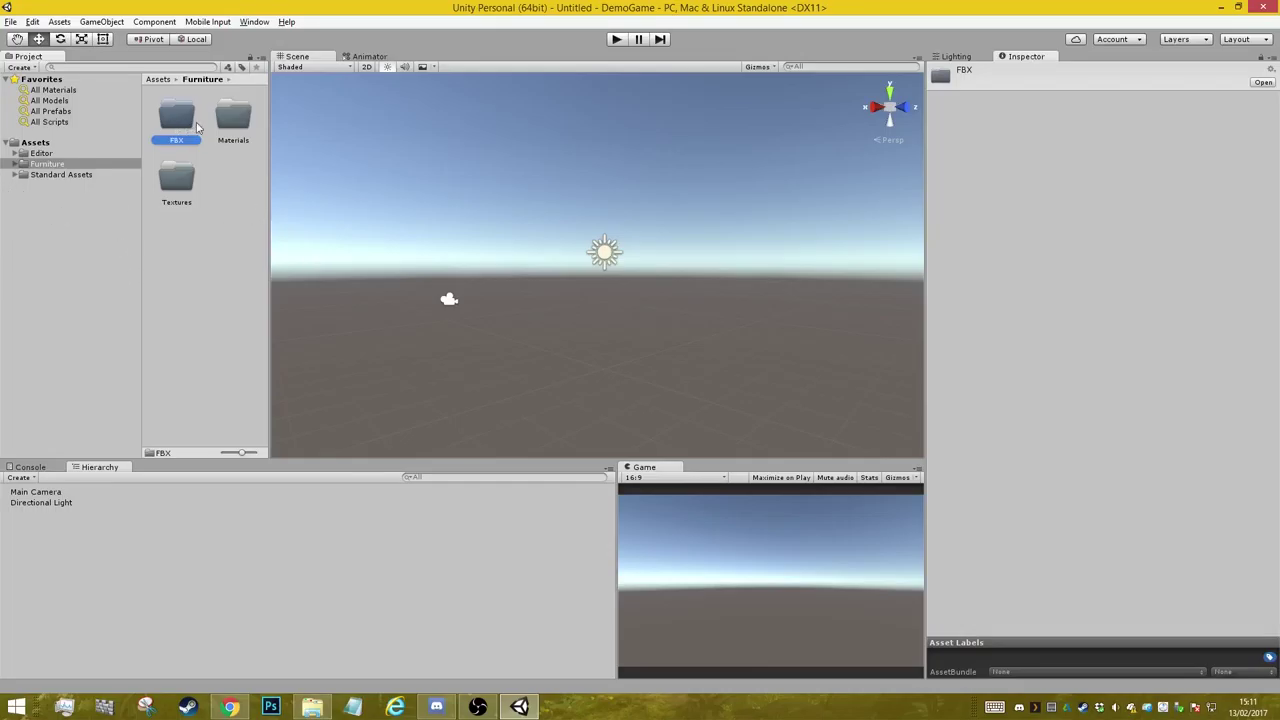
pyautogui.doubleClick(168, 131)
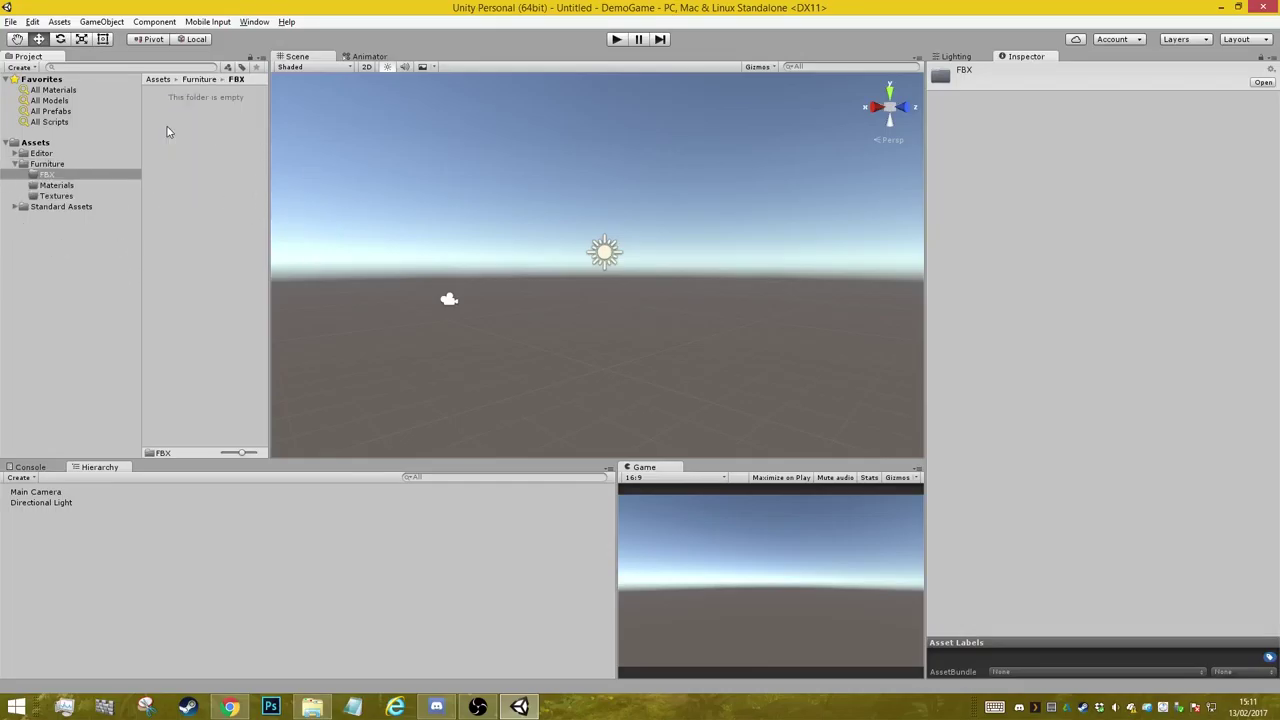
# - Start importing a new asset and browse the My Passport (E:) drive
pyautogui.rightClick(201, 187)
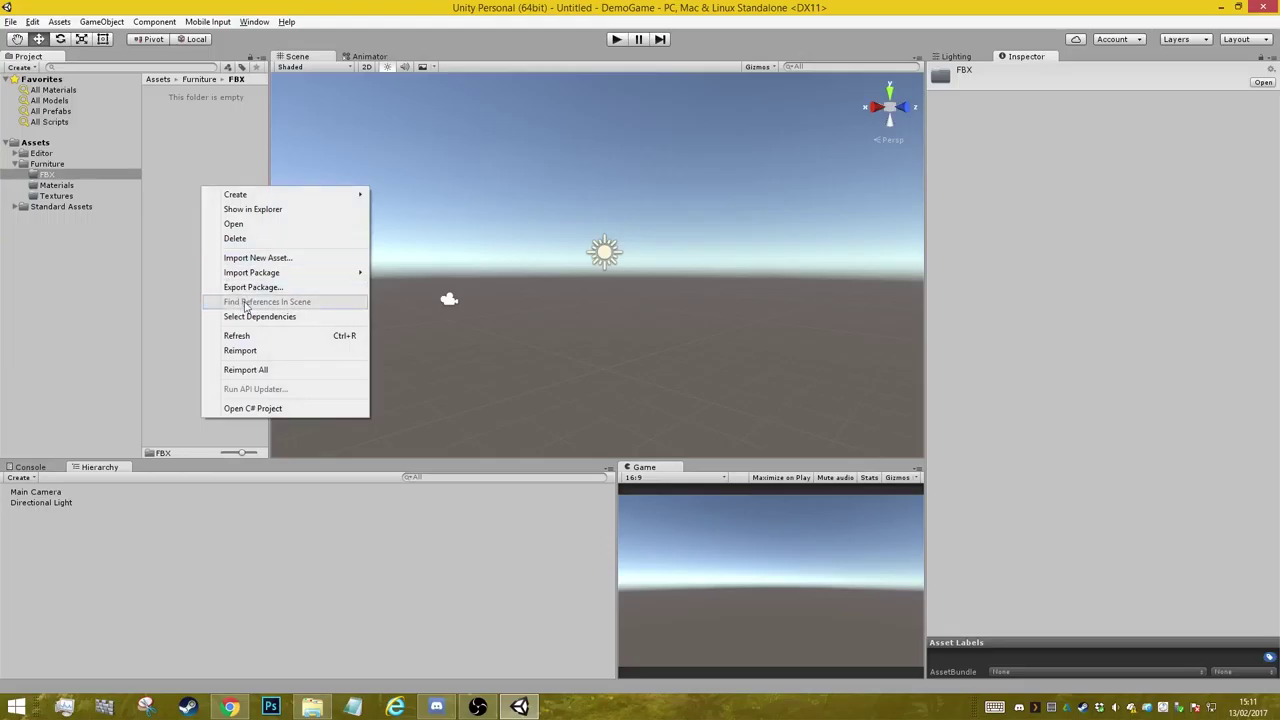
pyautogui.click(279, 260)
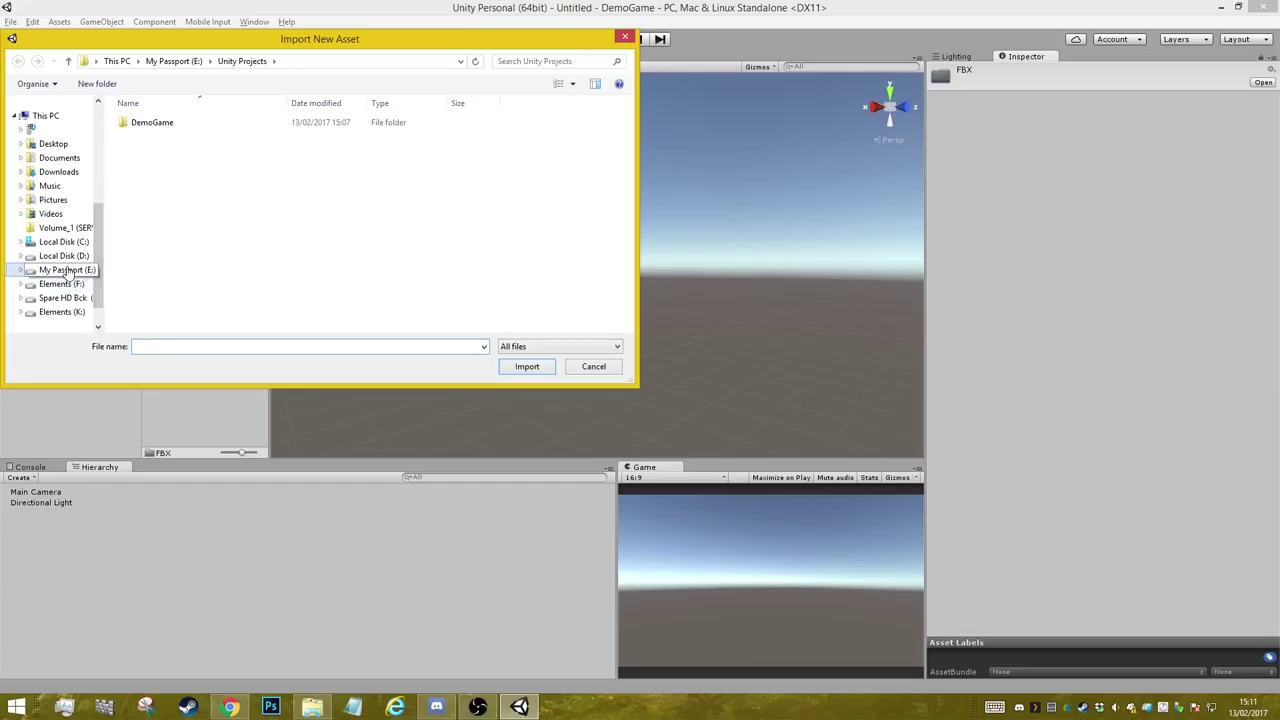
pyautogui.click(81, 275)
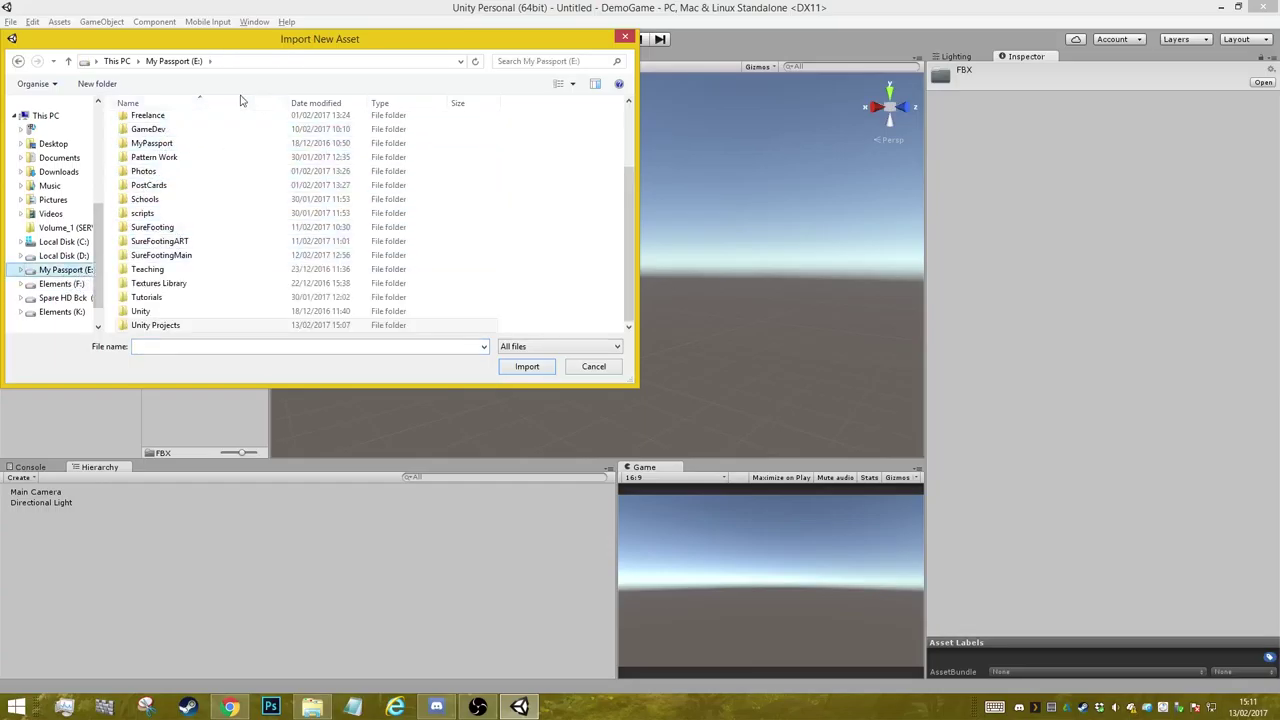
pyautogui.click(205, 104)
pyautogui.click(203, 103)
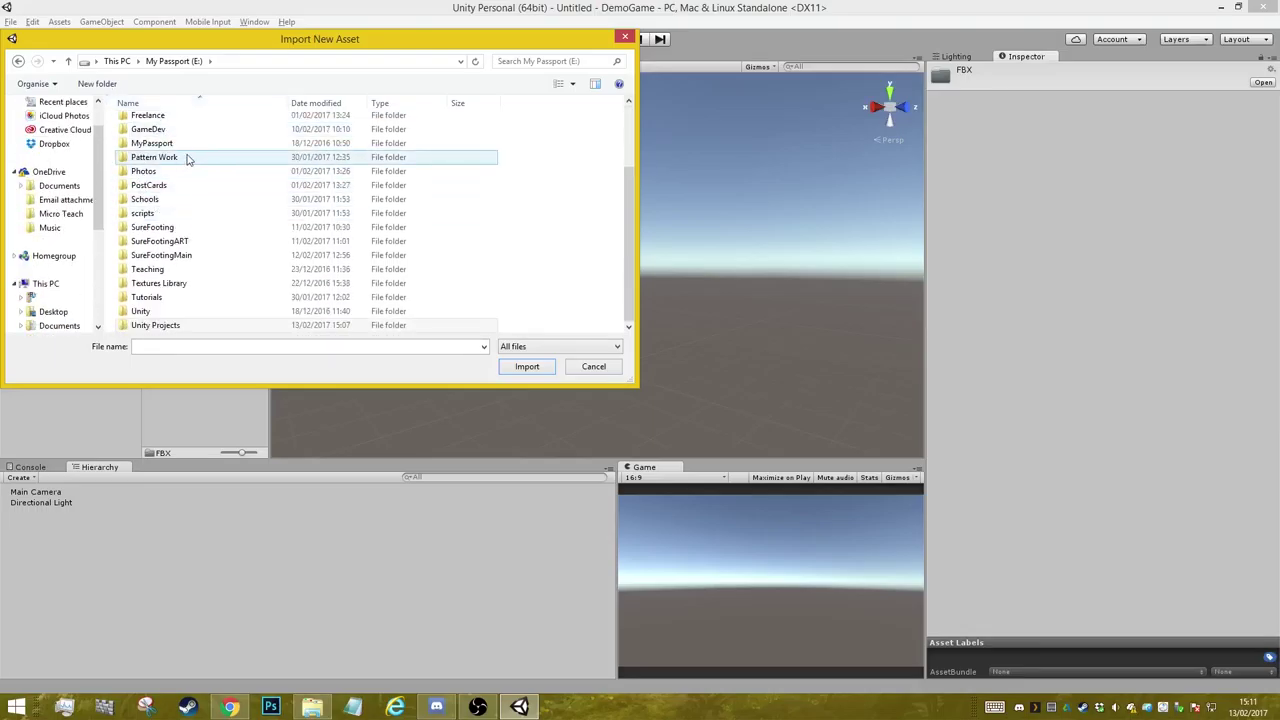
pyautogui.click(197, 258)
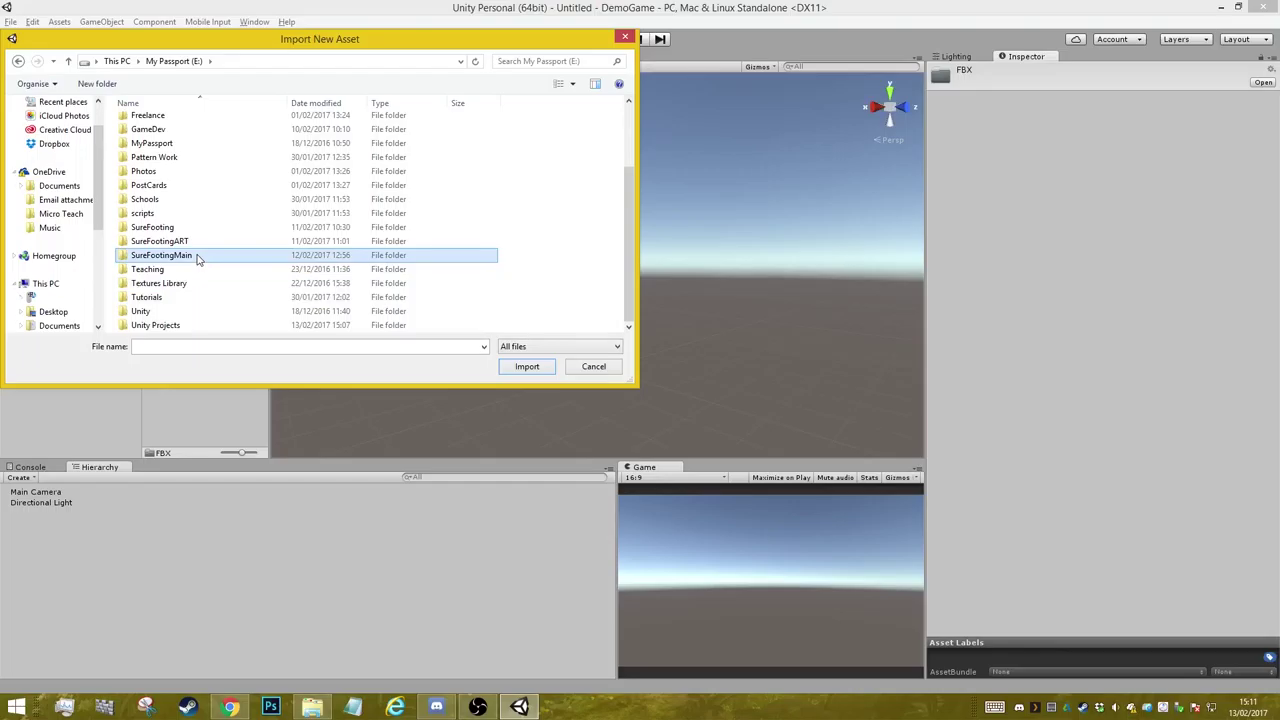
pyautogui.click(186, 204)
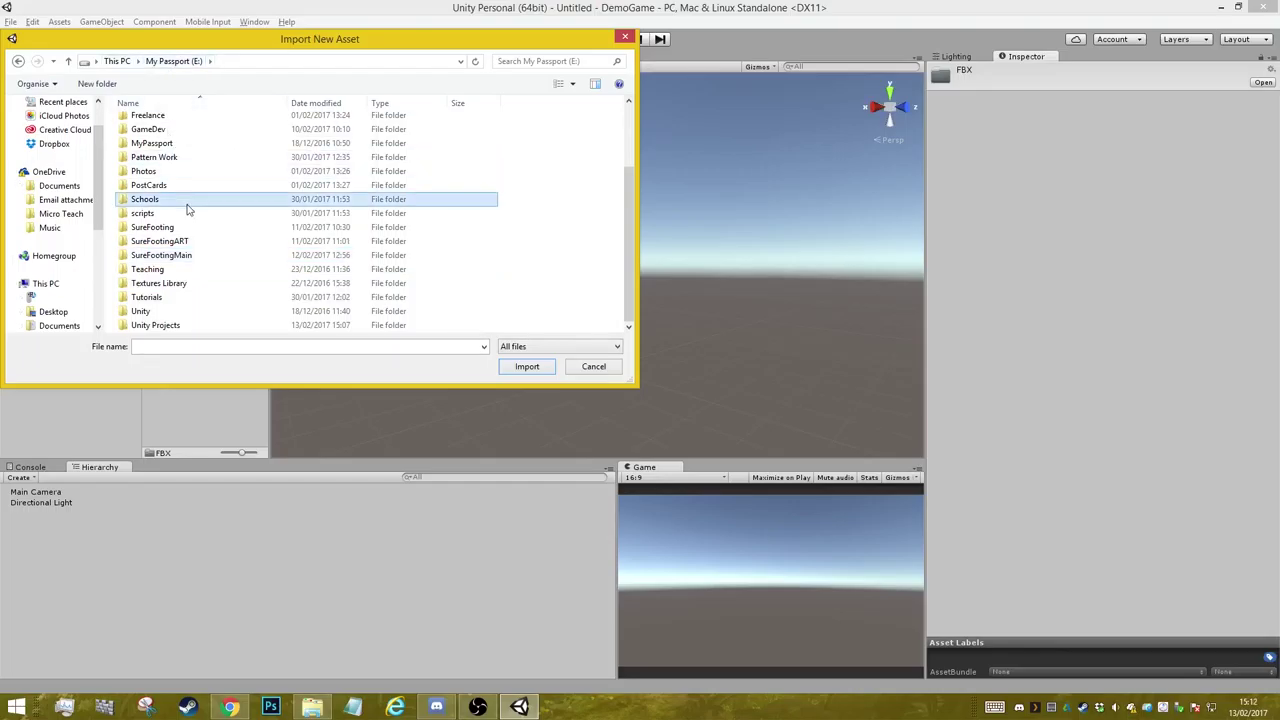
pyautogui.scroll(3, 220, 220)
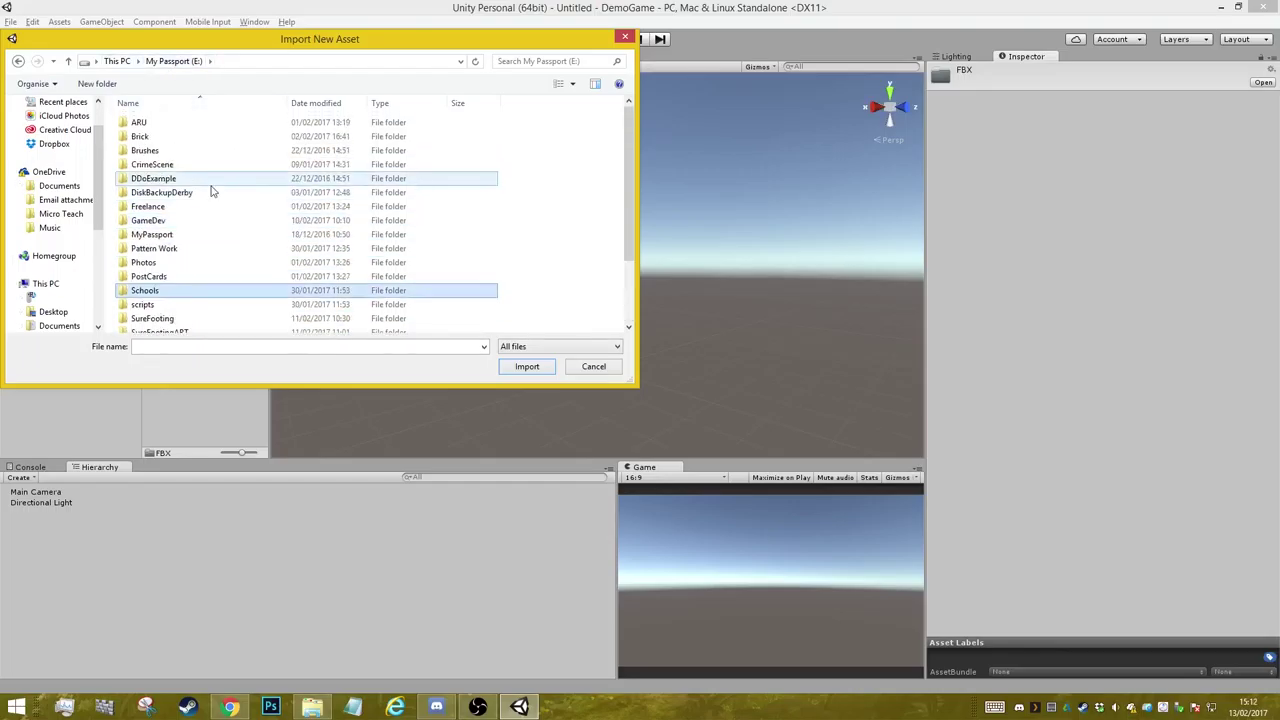
# - Go through CrimeScene > Maya > CrimeScene > scenes > FBX > LivingRoom and import LivingRoomSofaMesh
pyautogui.doubleClick(164, 166)
pyautogui.click(165, 180)
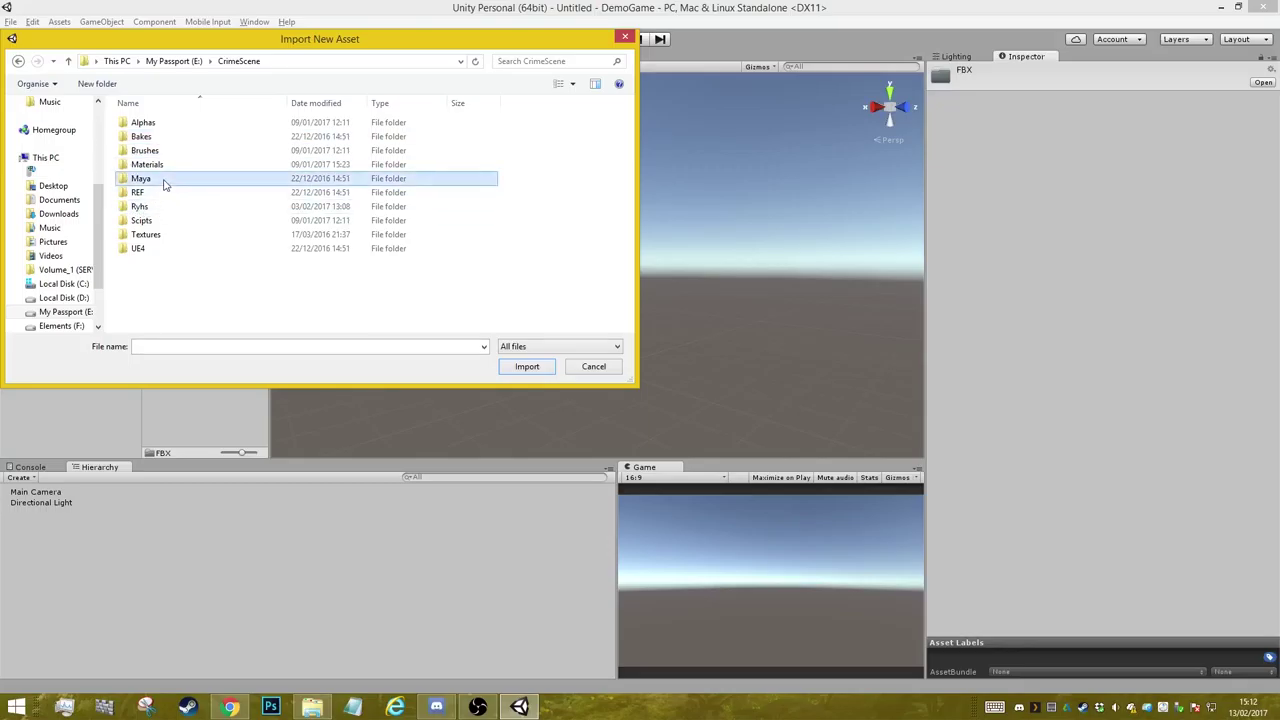
pyautogui.doubleClick(165, 182)
pyautogui.doubleClick(166, 123)
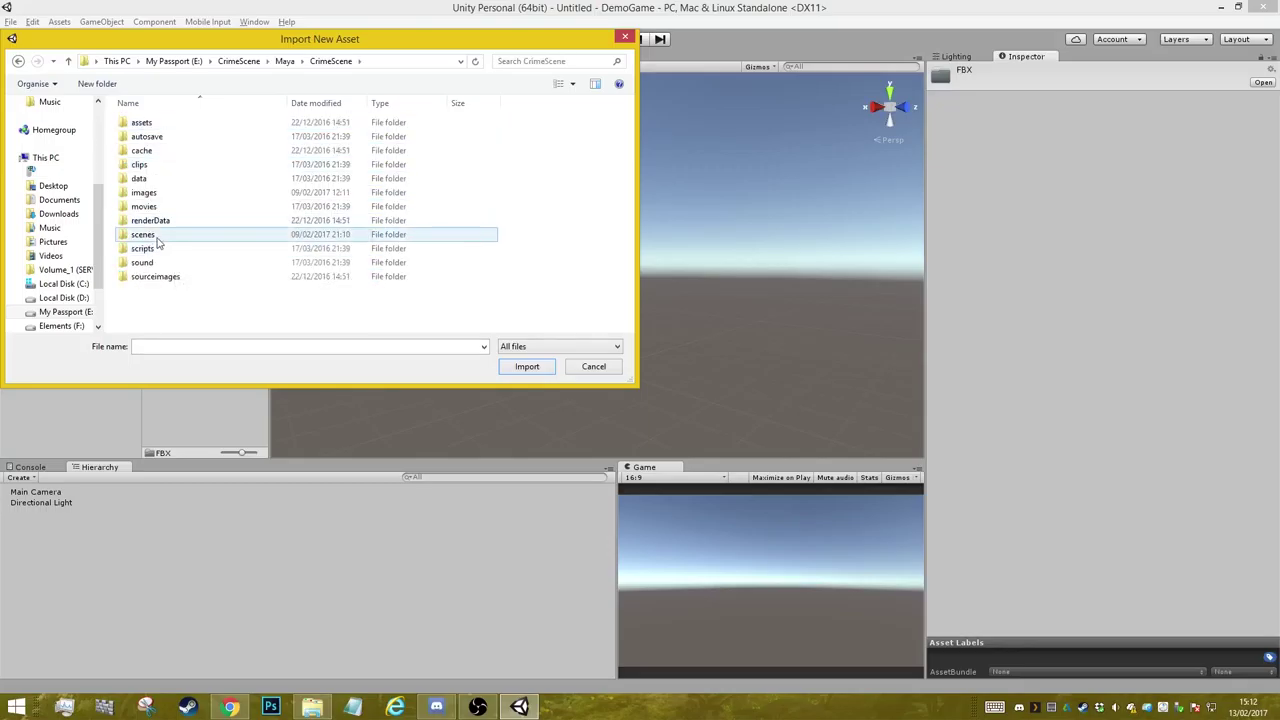
pyautogui.doubleClick(160, 237)
pyautogui.doubleClick(136, 137)
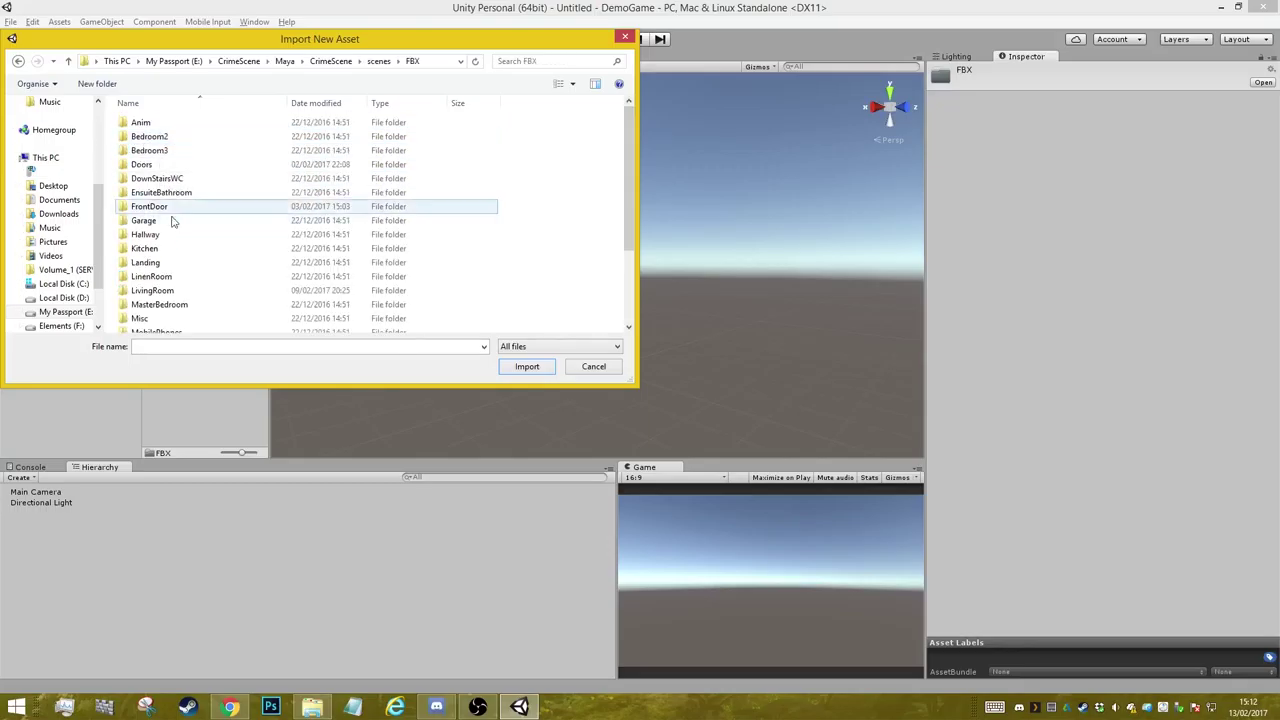
pyautogui.doubleClick(160, 290)
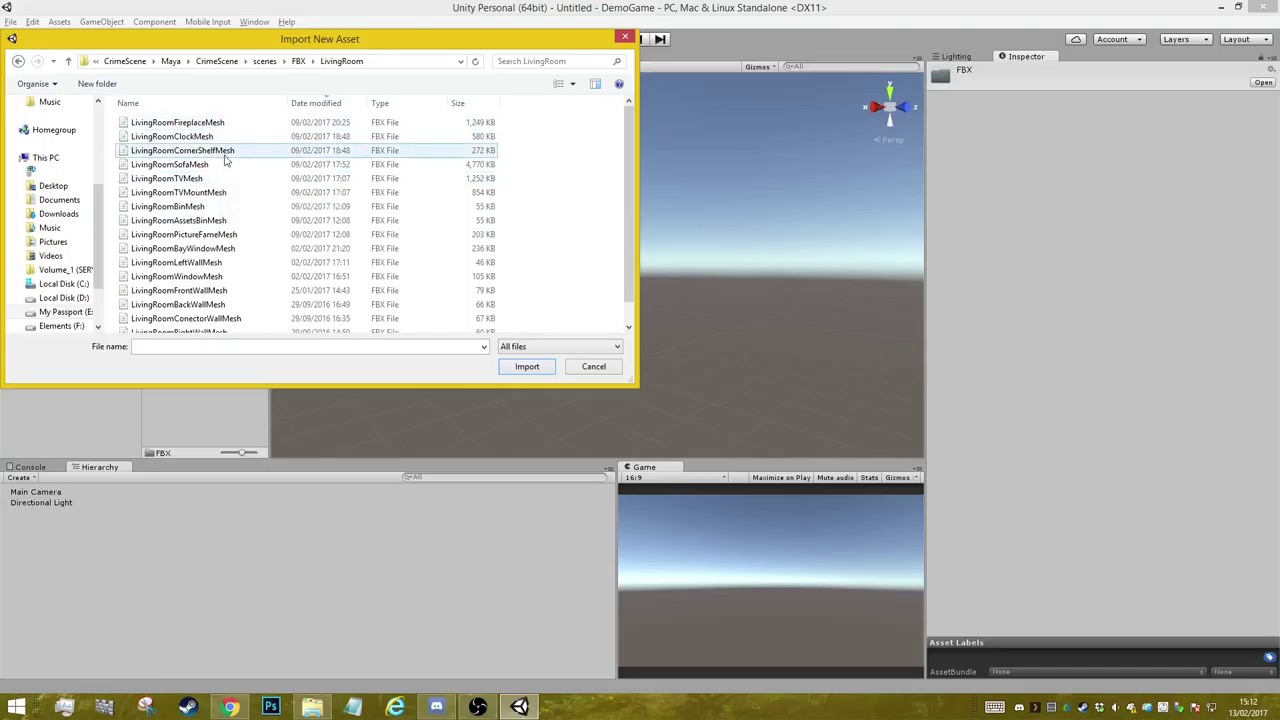
pyautogui.doubleClick(185, 164)
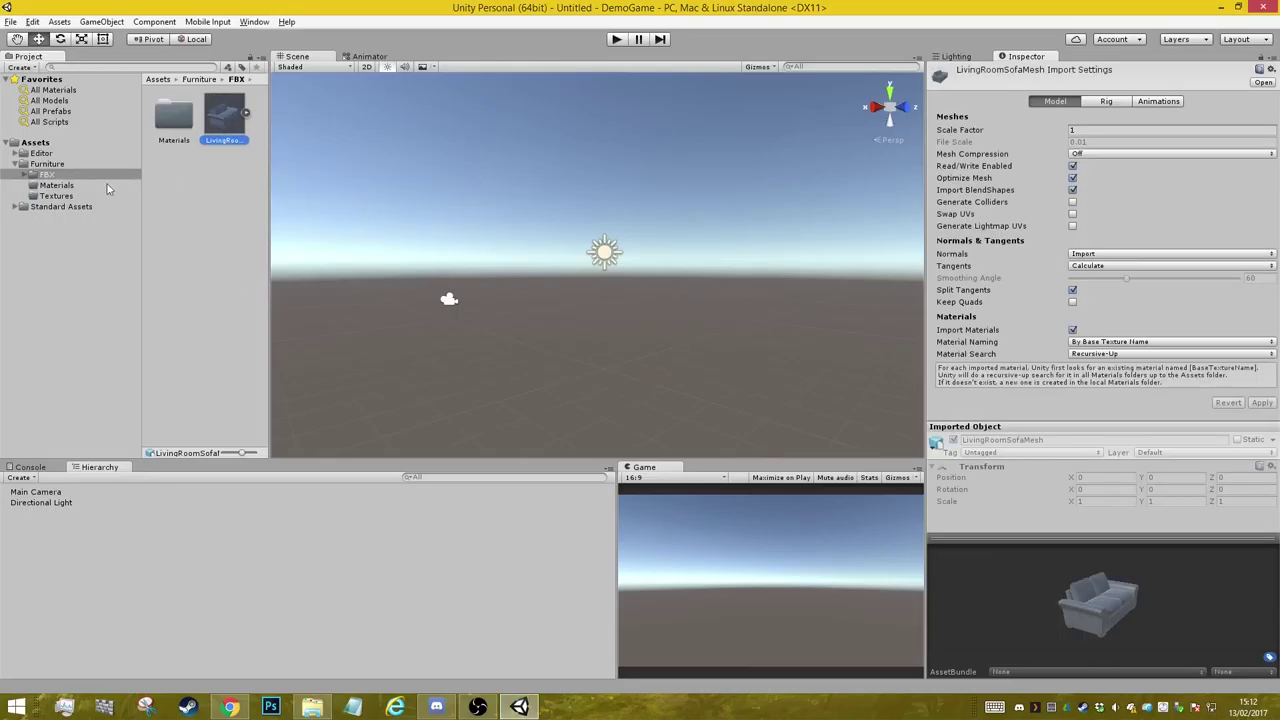
# - Check the generated Materials folder and the sofa's import settings, then bring up File Explorer at Unity Projects
pyautogui.click(176, 115)
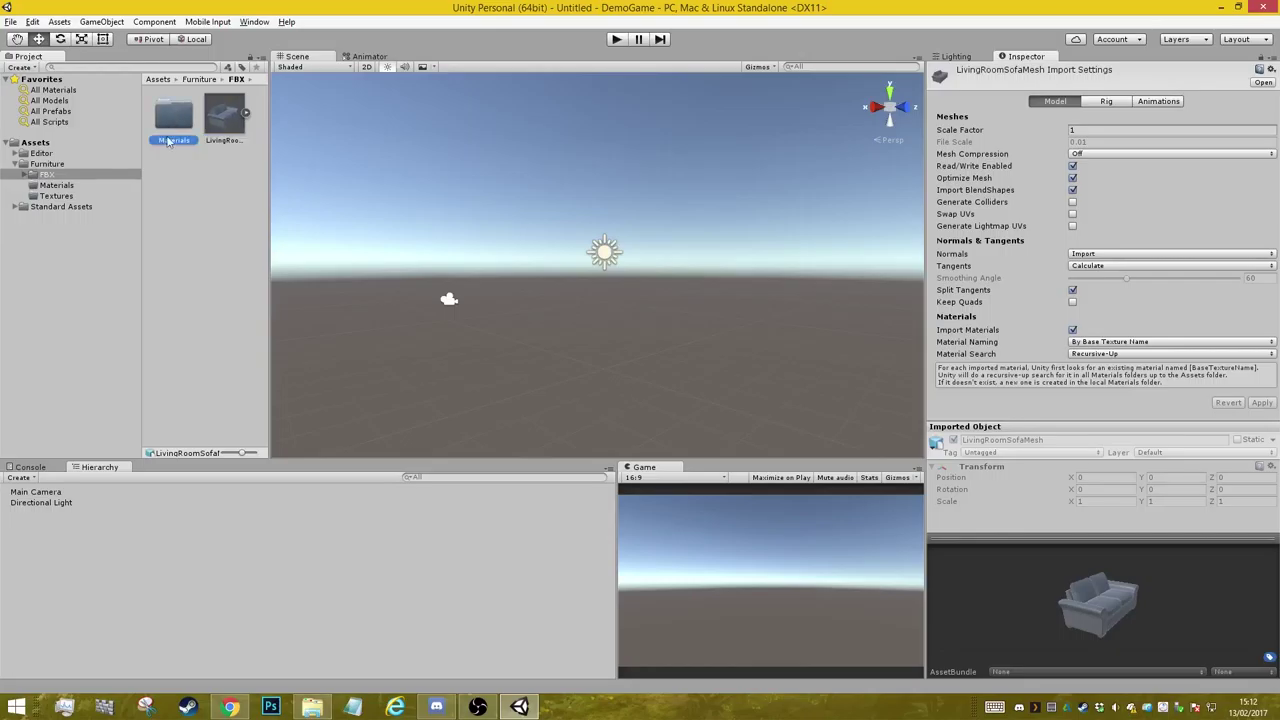
pyautogui.click(224, 112)
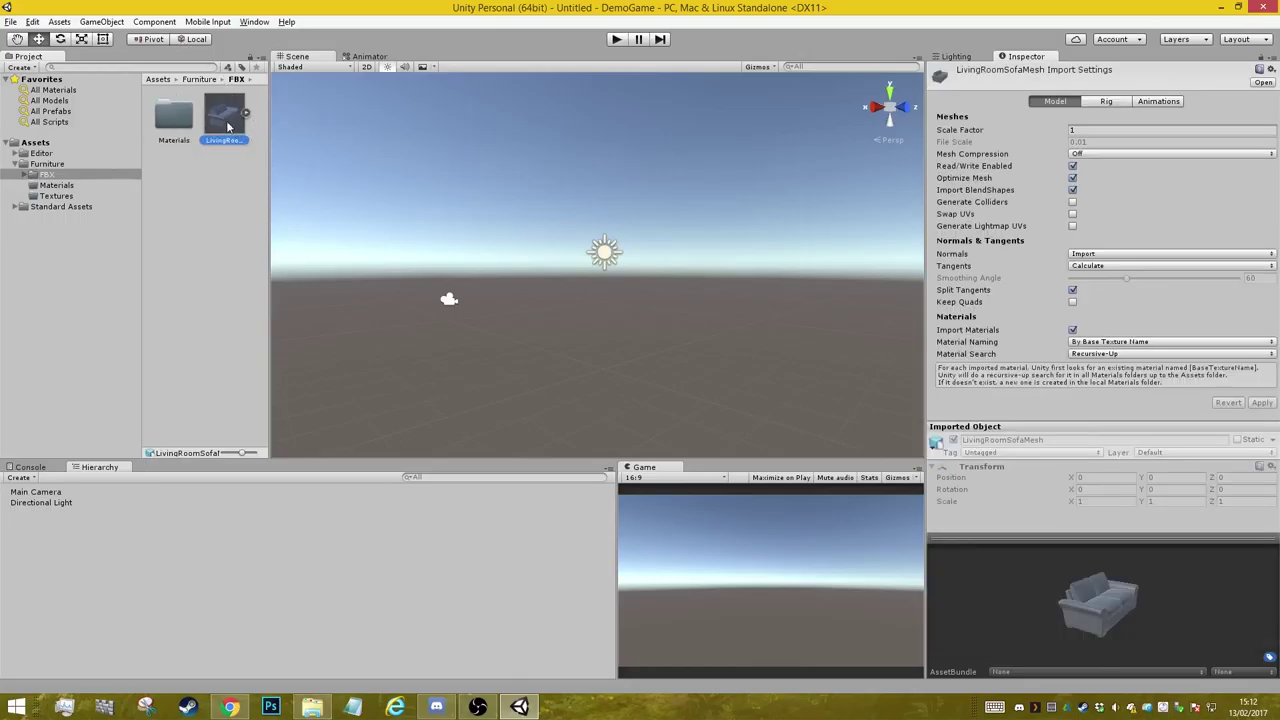
pyautogui.click(313, 706)
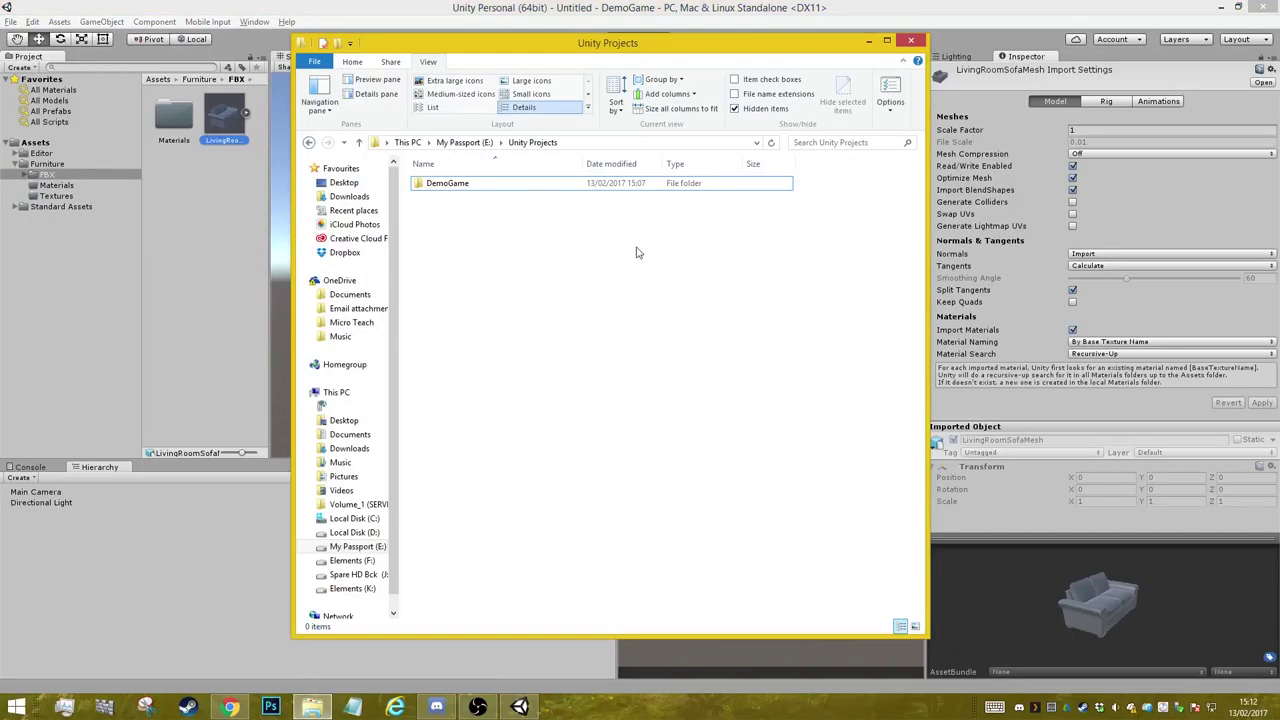
# - Check lambert1 in the generated Materials folder, then delete that folder from Furniture/FBX
pyautogui.click(869, 41)
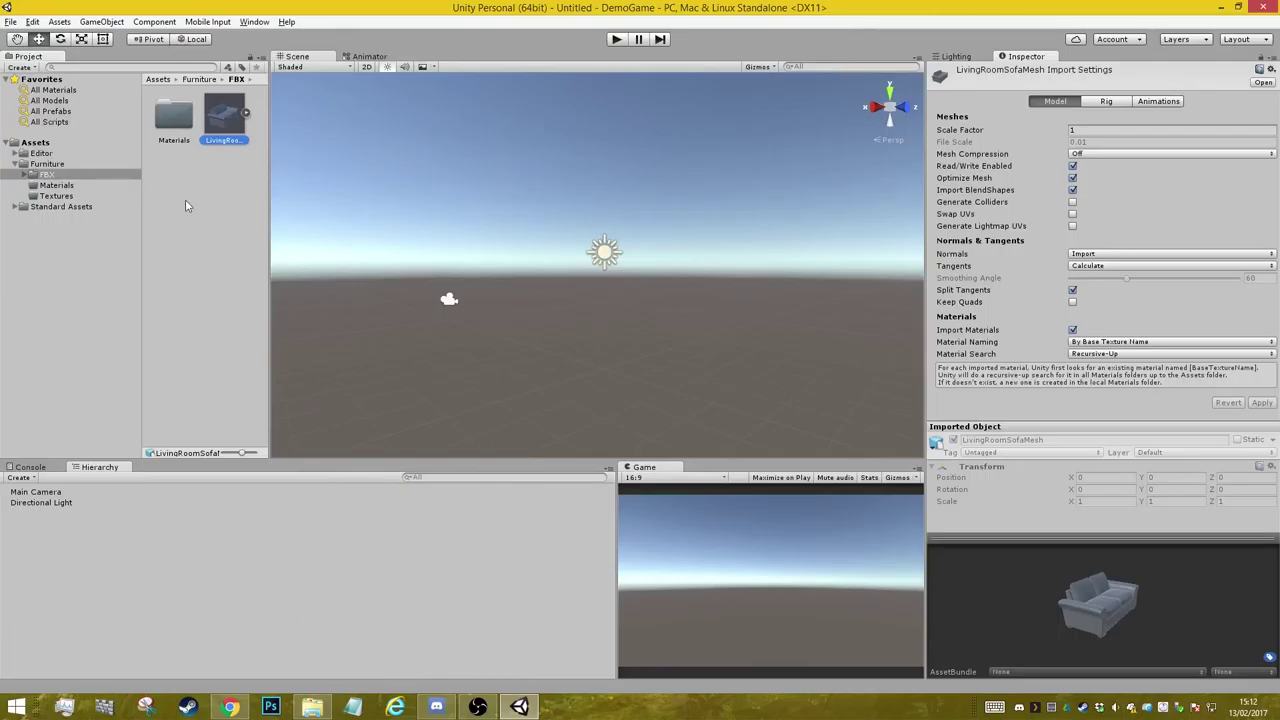
pyautogui.click(172, 122)
pyautogui.doubleClick(168, 128)
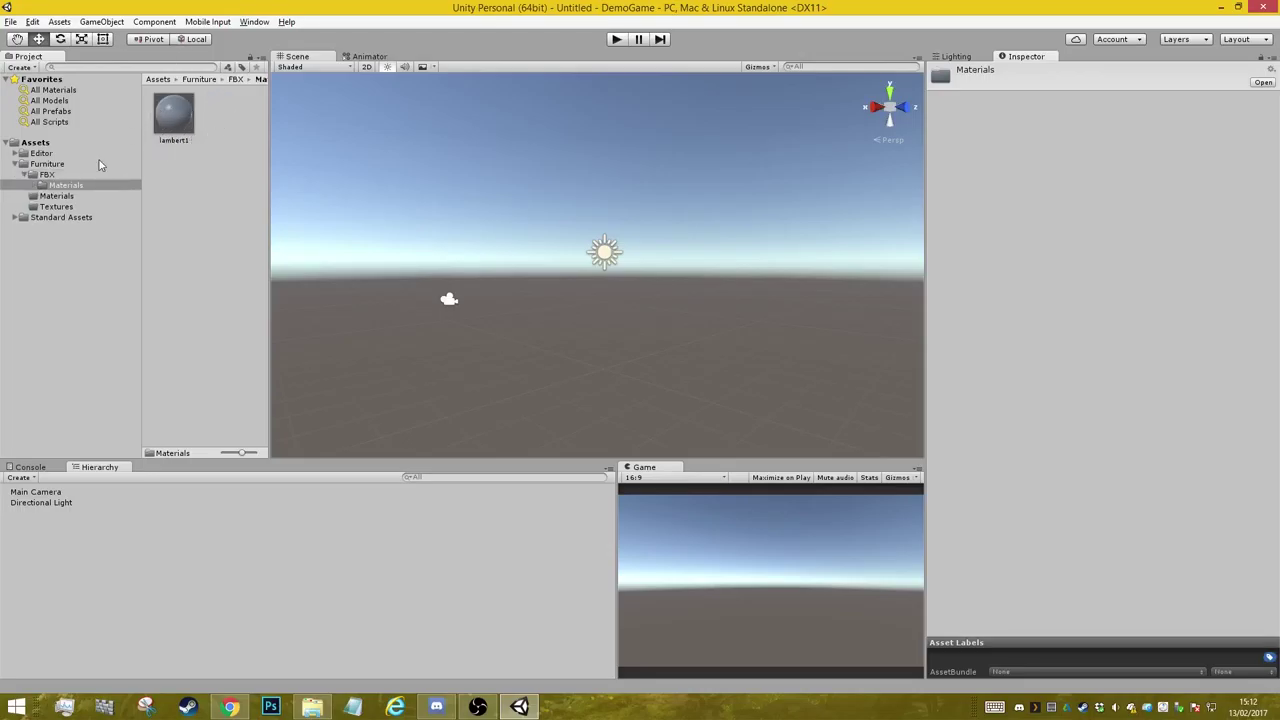
pyautogui.click(48, 176)
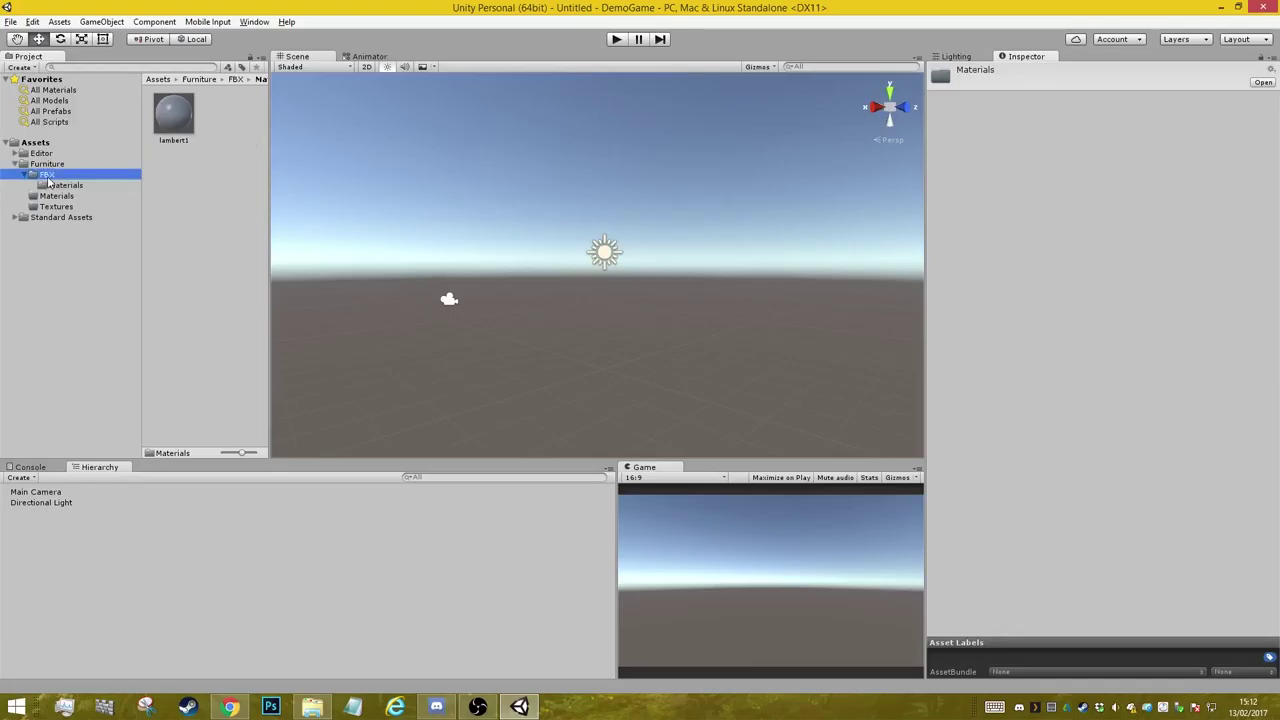
pyautogui.click(222, 118)
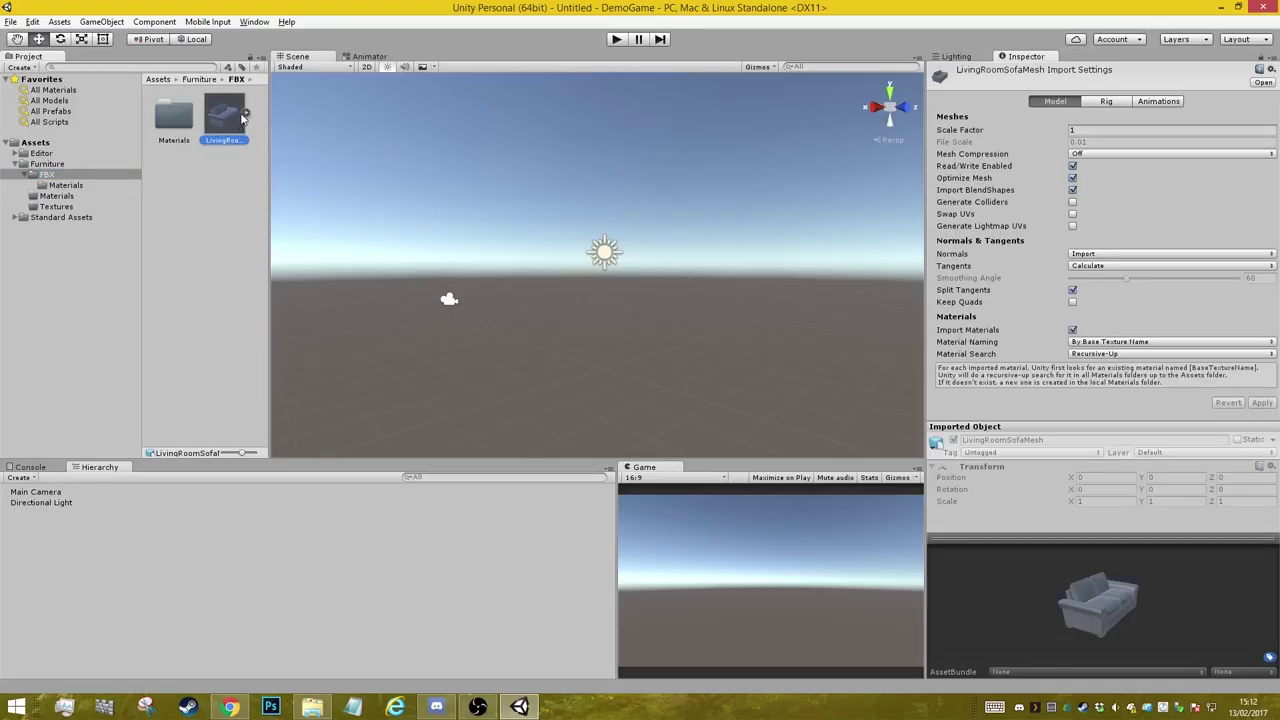
pyautogui.click(246, 113)
pyautogui.click(247, 113)
pyautogui.click(176, 118)
pyautogui.press('Delete')
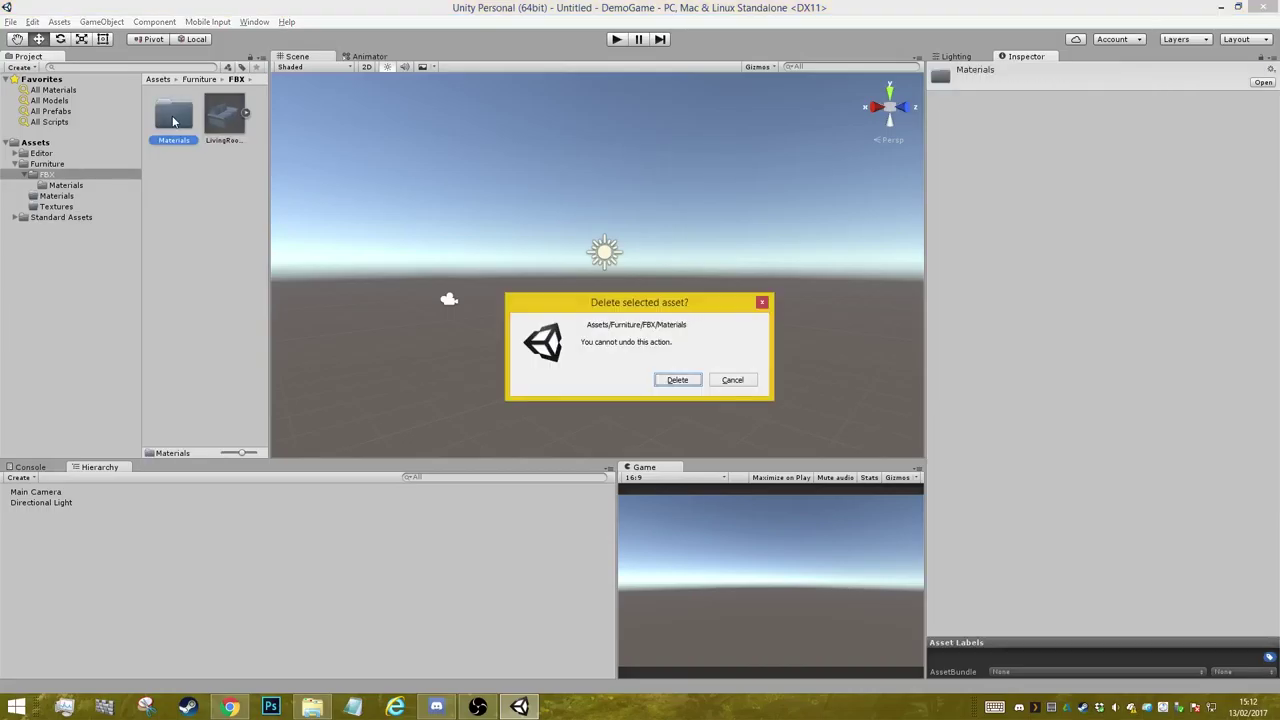
pyautogui.click(668, 382)
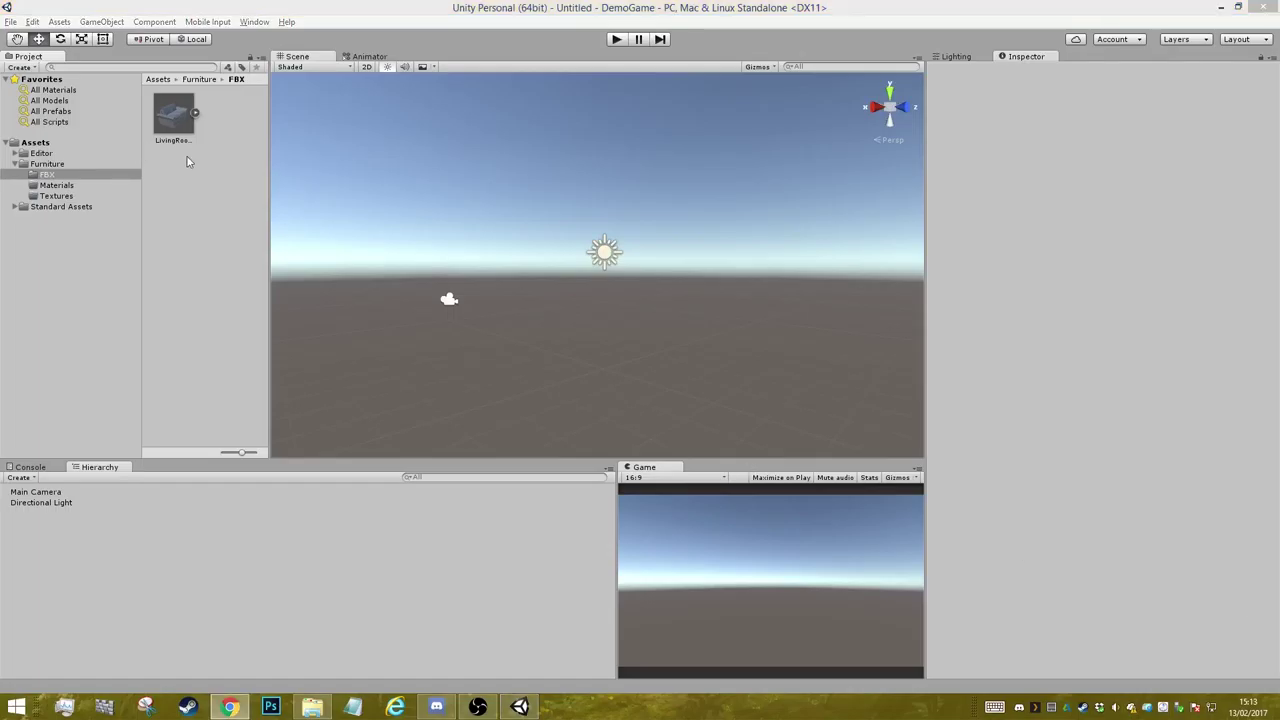
pyautogui.moveTo(186, 162); pyautogui.dragTo(201, 125)
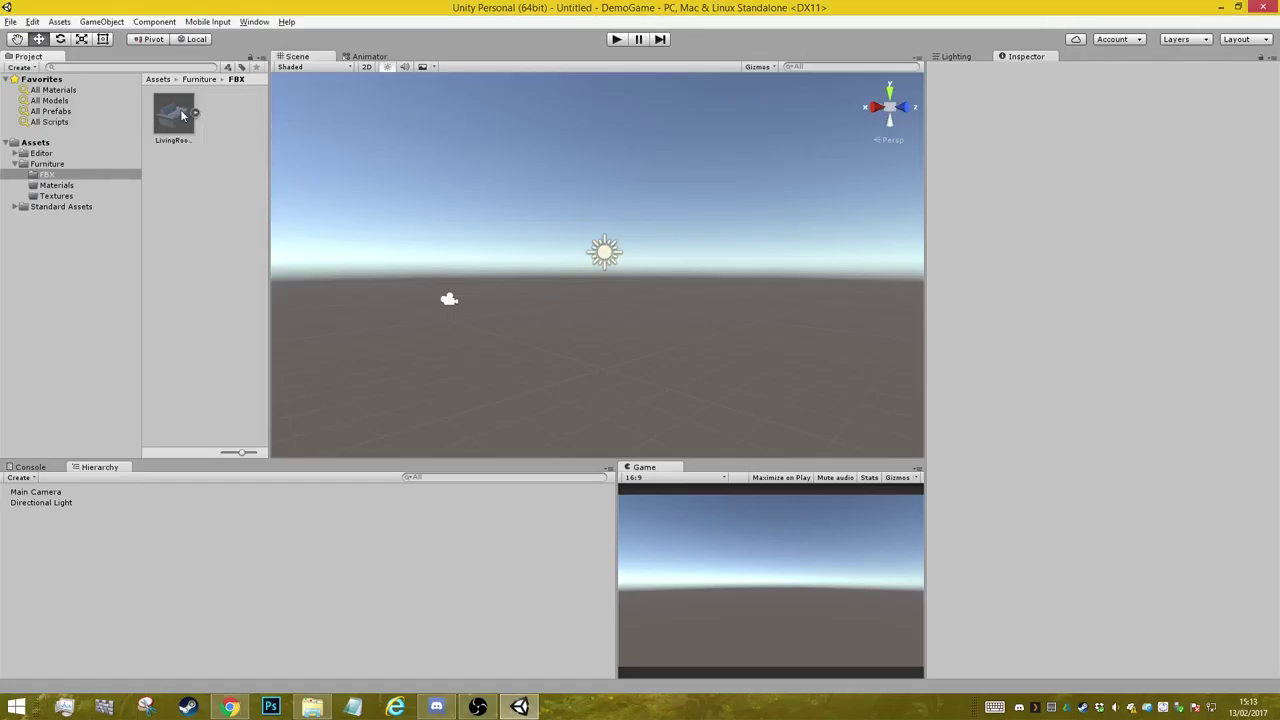
# - Turn off Import Materials and Import BlendShapes for LivingRoomSofaMesh and apply the change
pyautogui.click(180, 118)
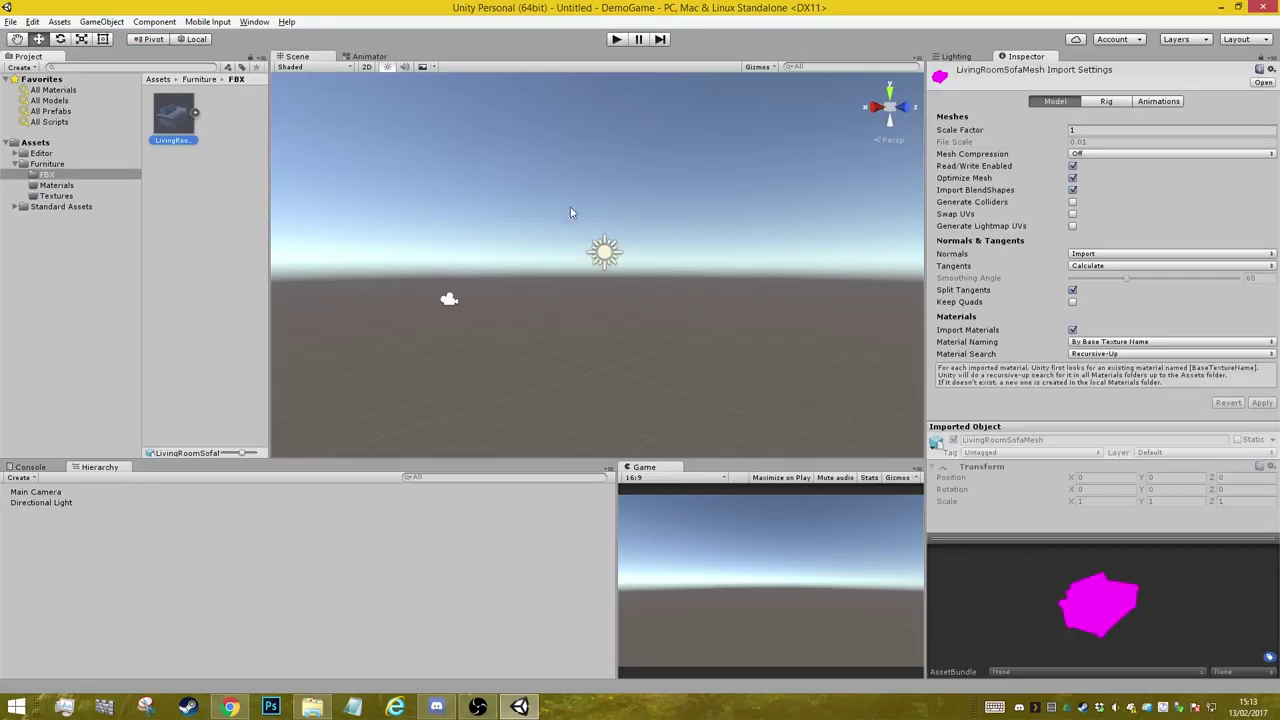
pyautogui.click(1072, 330)
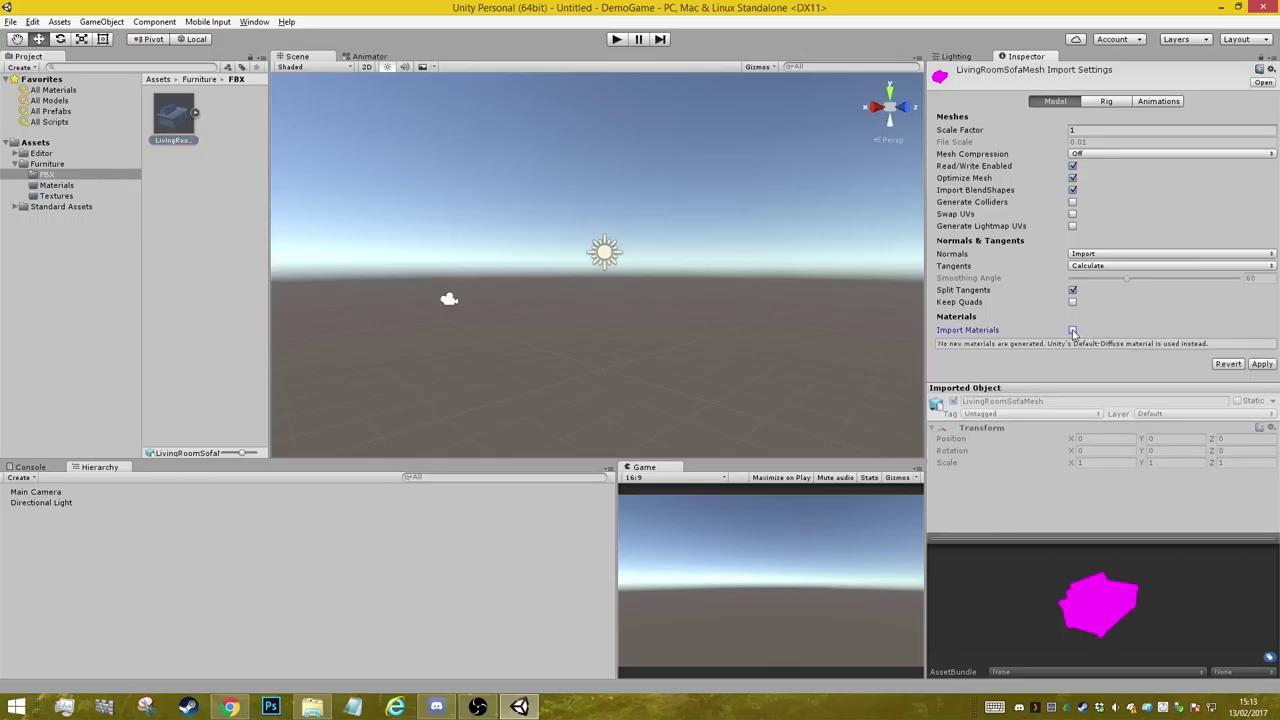
pyautogui.click(1072, 190)
pyautogui.click(1263, 365)
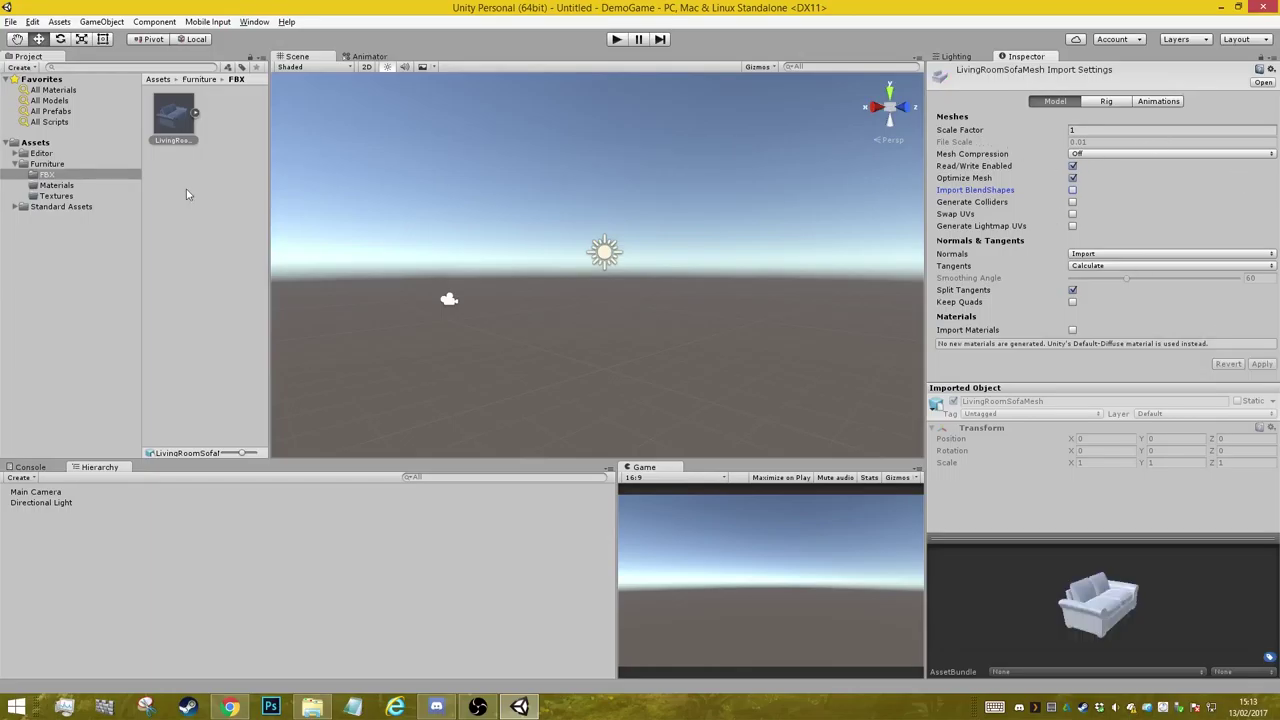
pyautogui.click(196, 112)
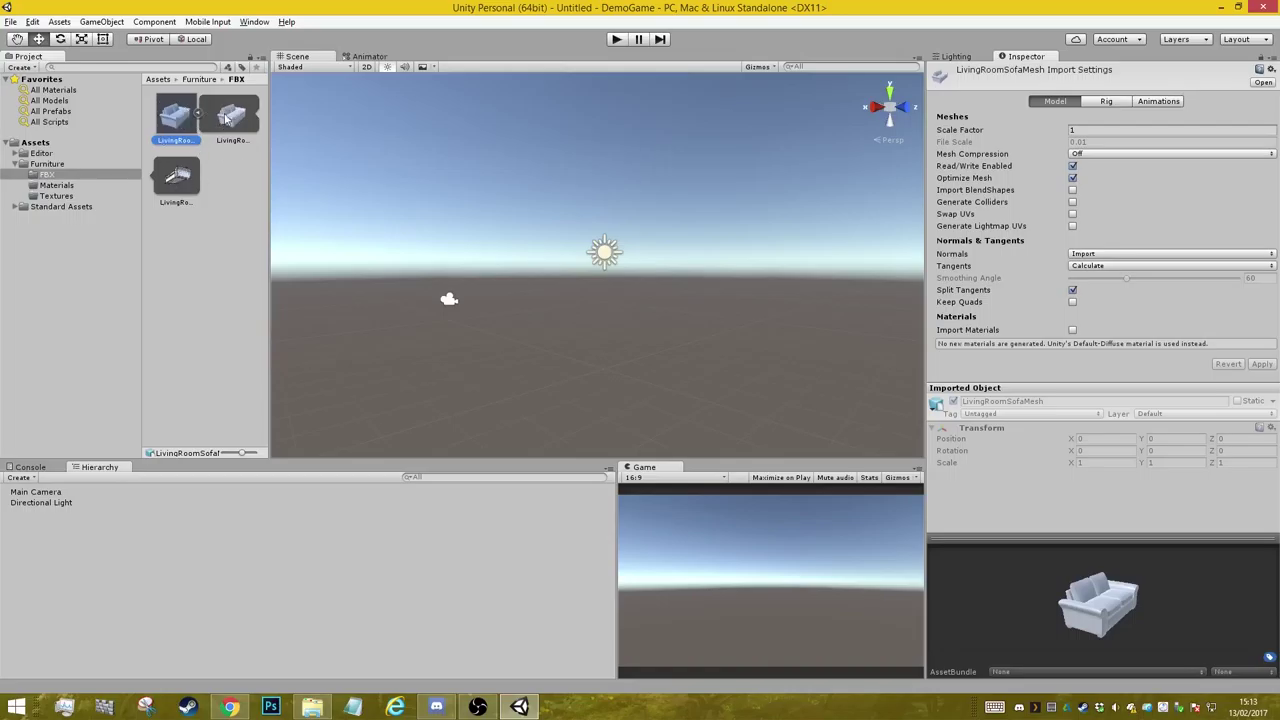
pyautogui.click(198, 114)
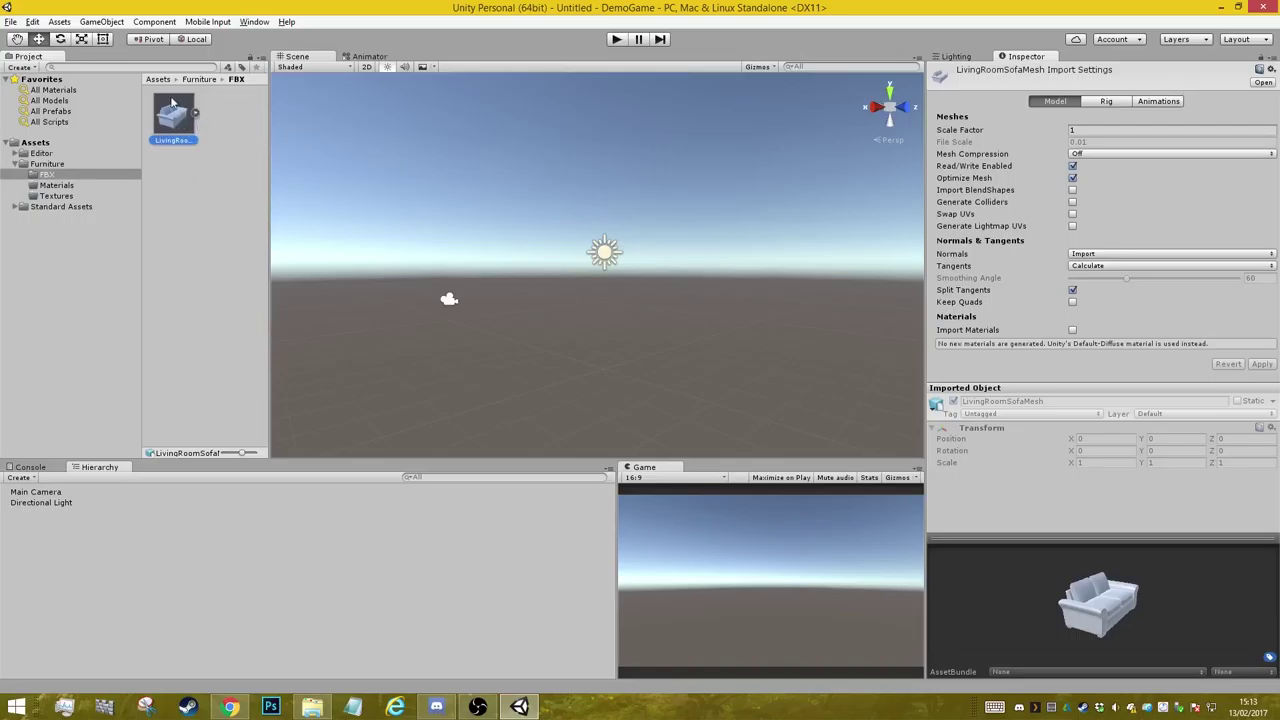
# - Set the sofa's rig Animation Type to Generic, apply it, and inspect the generated avatar
pyautogui.click(1108, 101)
pyautogui.click(1100, 115)
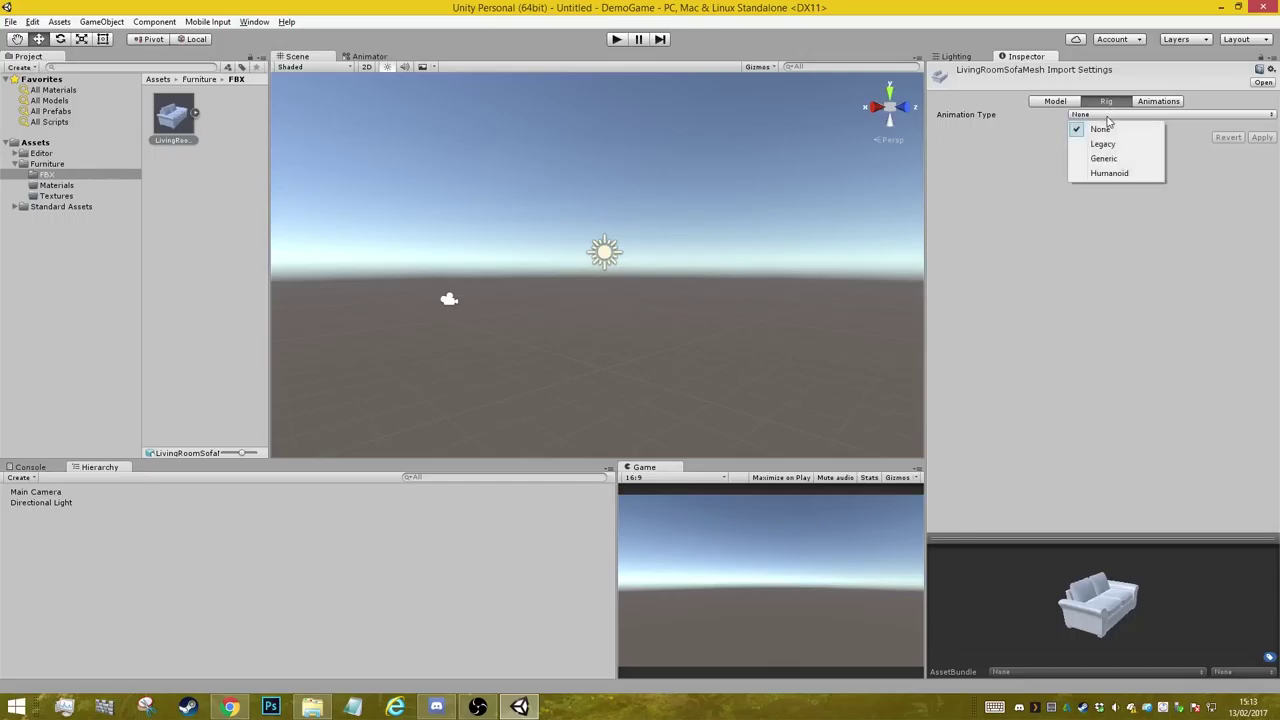
pyautogui.click(1098, 126)
pyautogui.click(1127, 120)
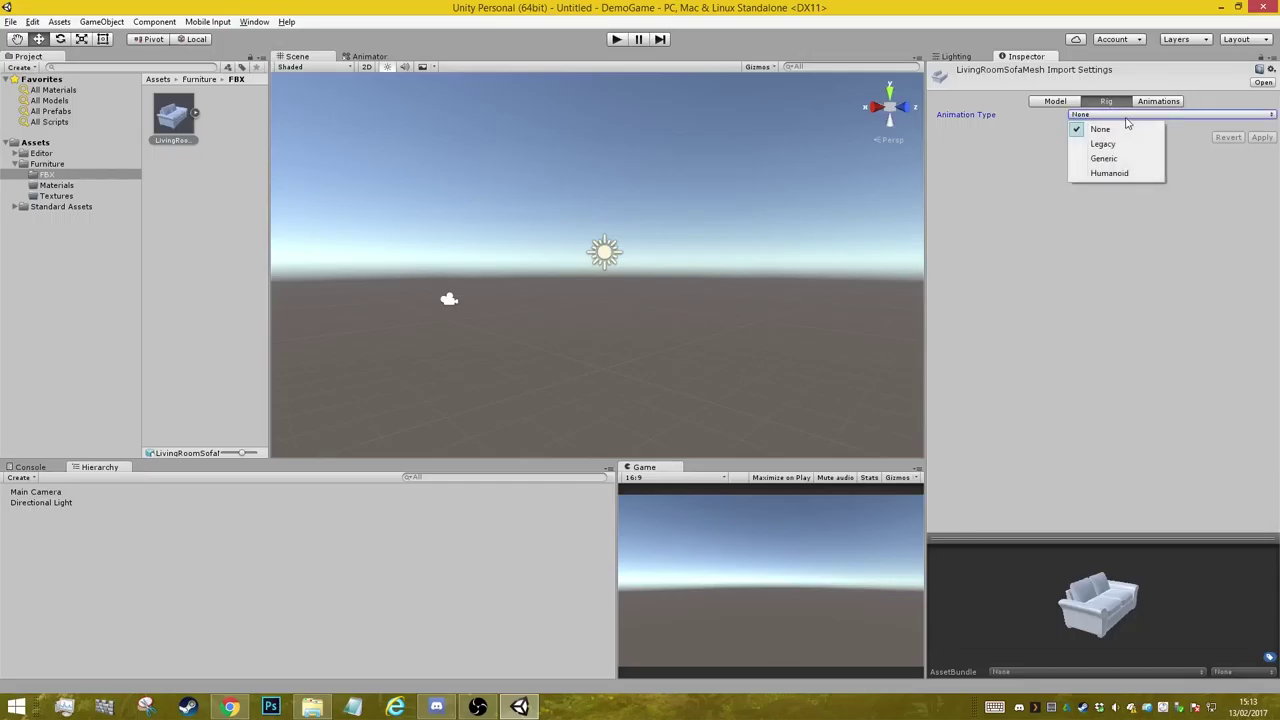
pyautogui.click(1150, 158)
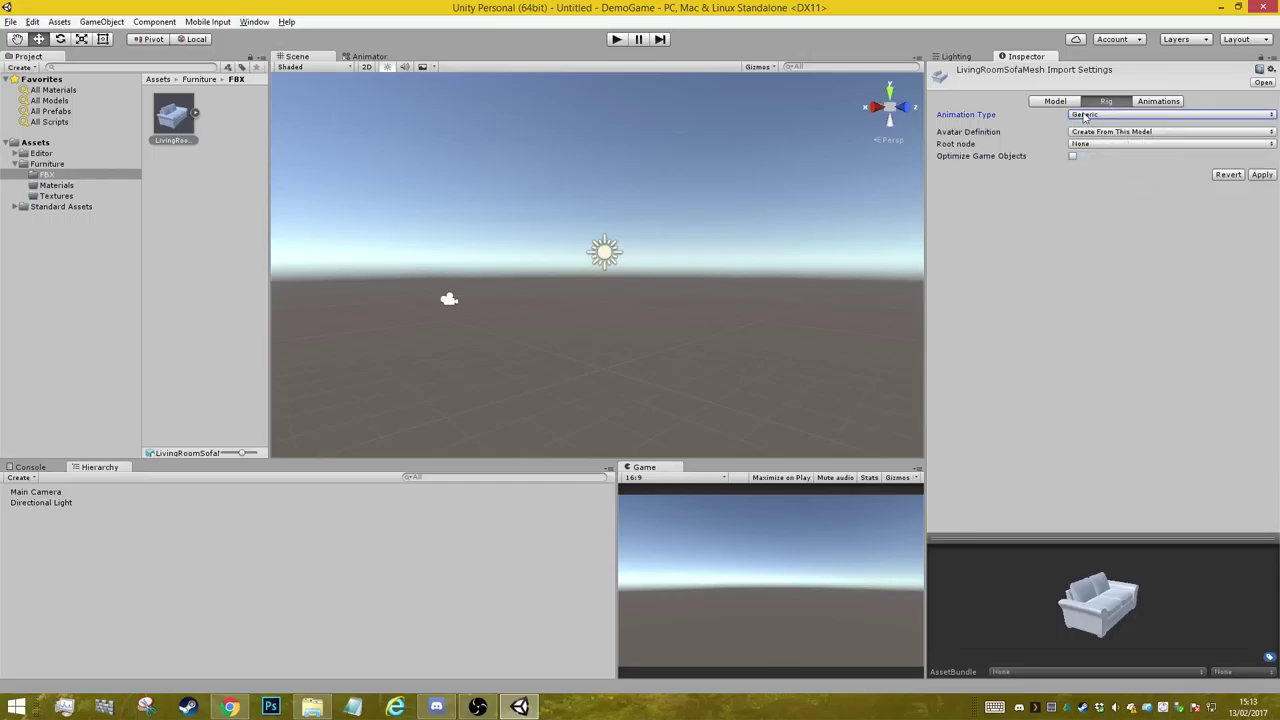
pyautogui.click(195, 114)
pyautogui.click(195, 114)
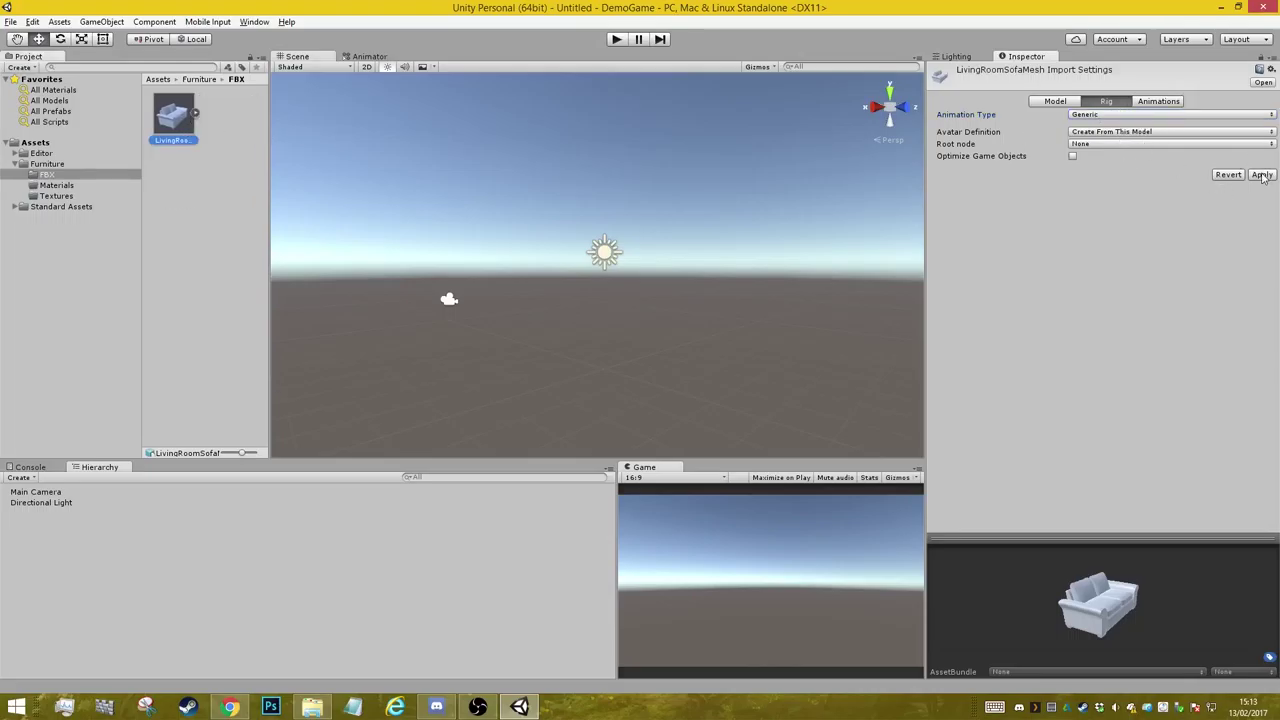
pyautogui.click(1262, 175)
pyautogui.click(196, 116)
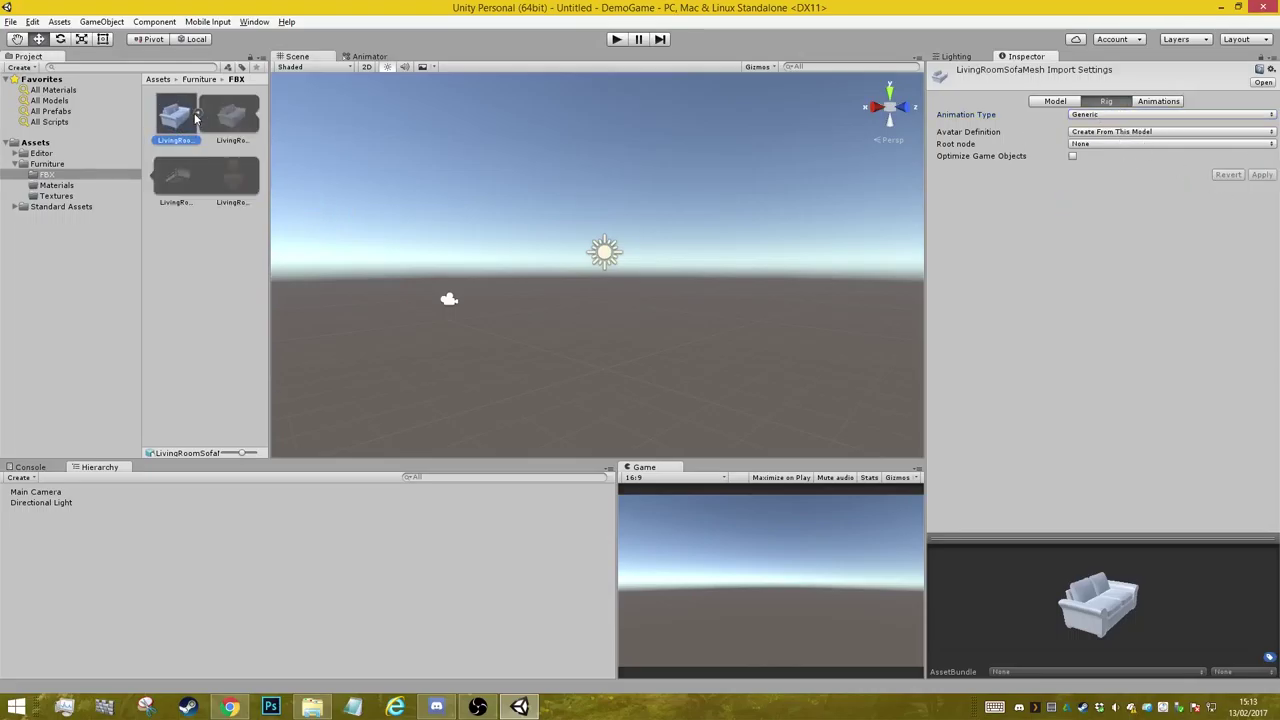
pyautogui.click(236, 180)
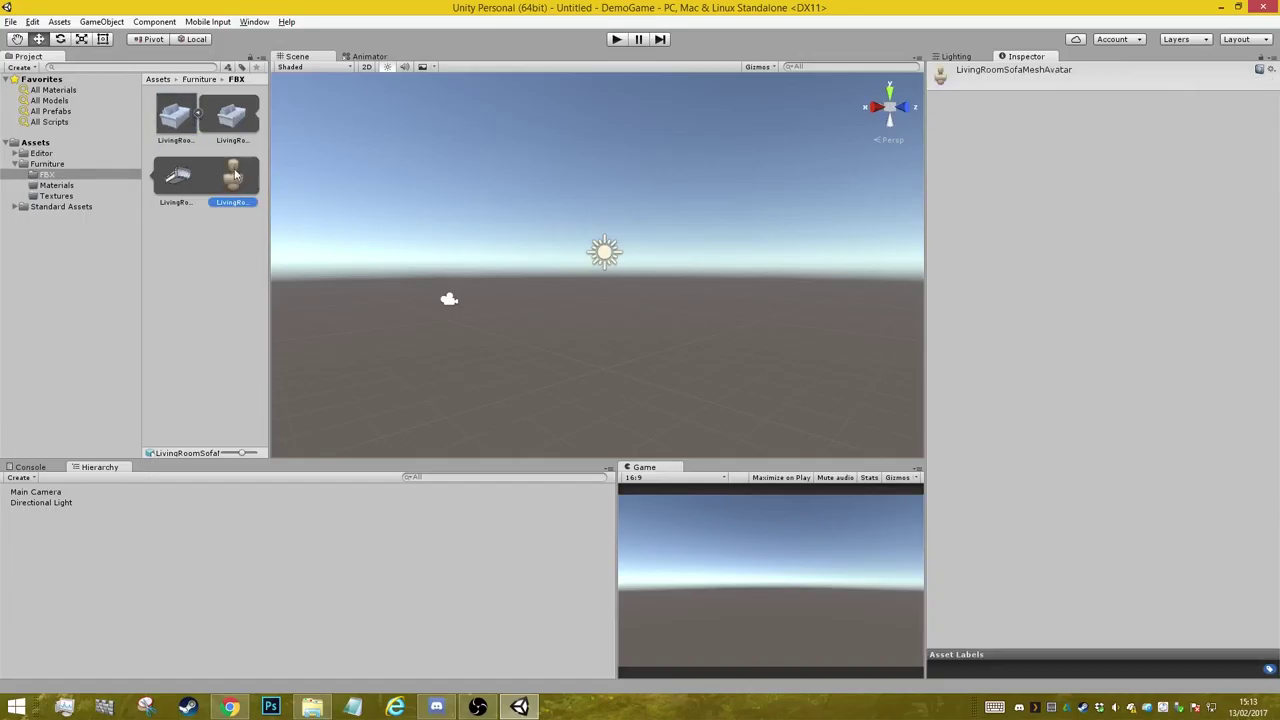
# - Switch the sofa's rig Animation Type back to None
pyautogui.click(201, 118)
pyautogui.click(177, 119)
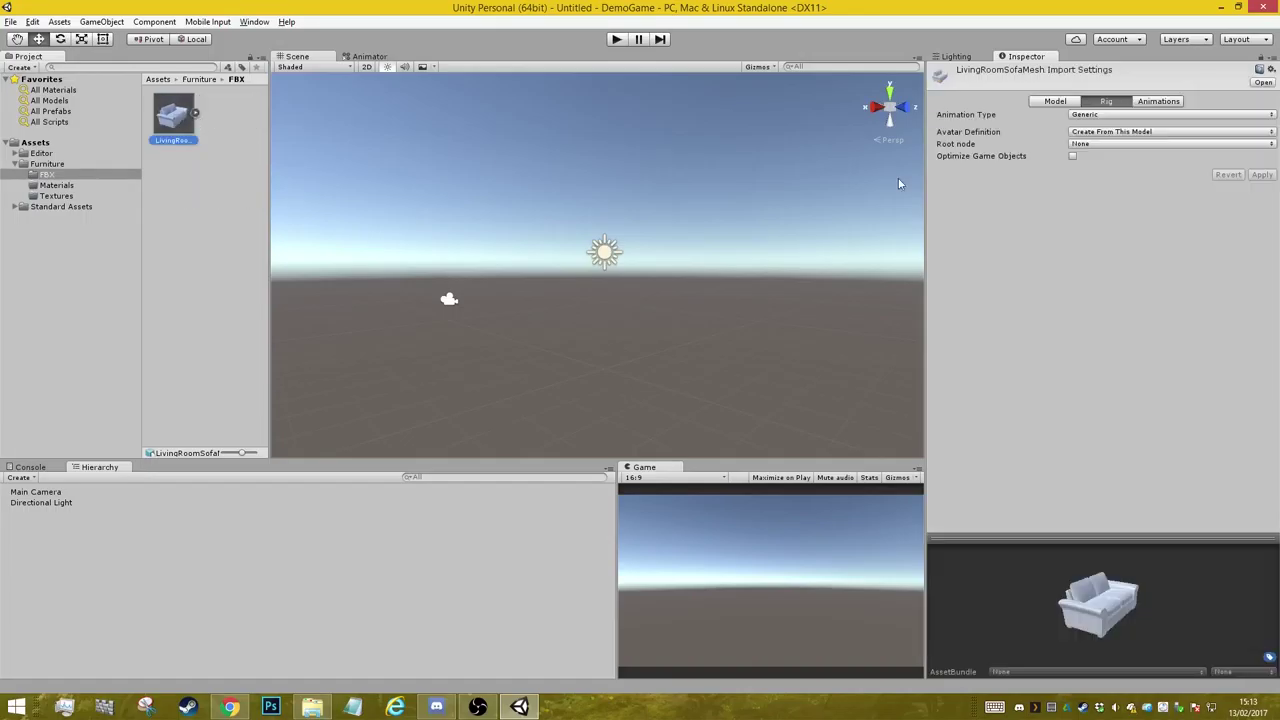
pyautogui.click(1104, 116)
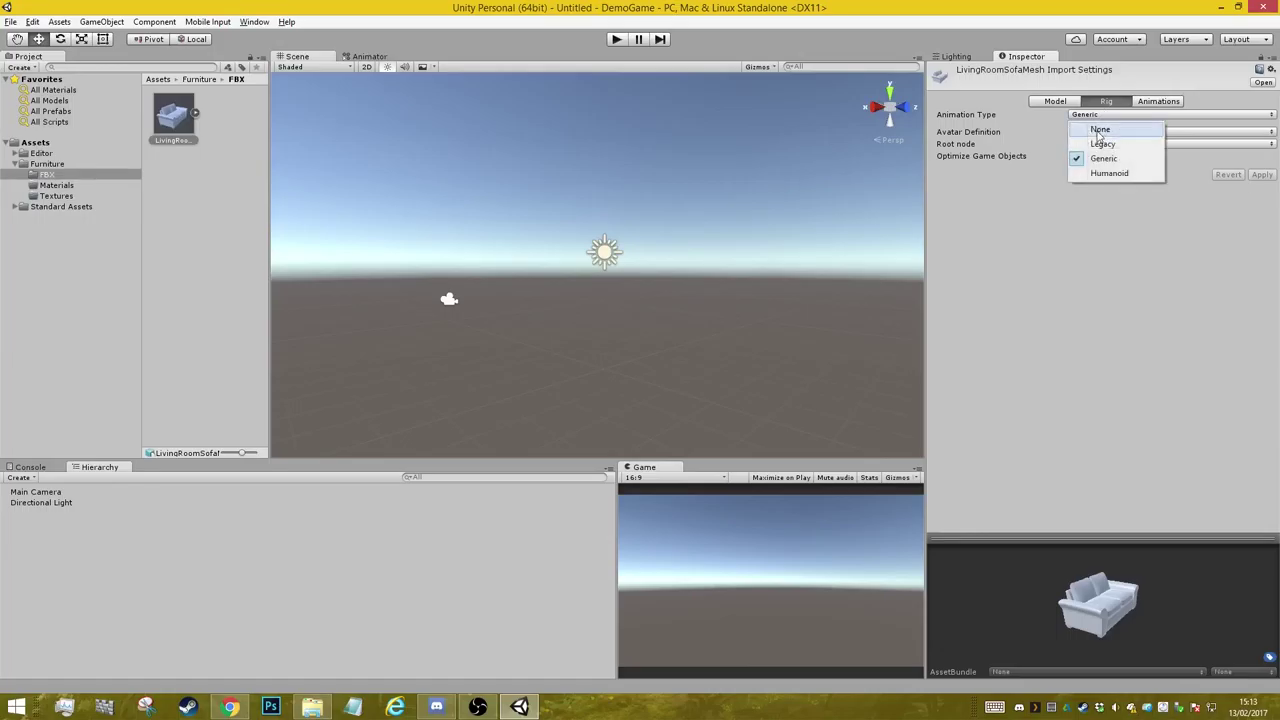
pyautogui.click(1085, 126)
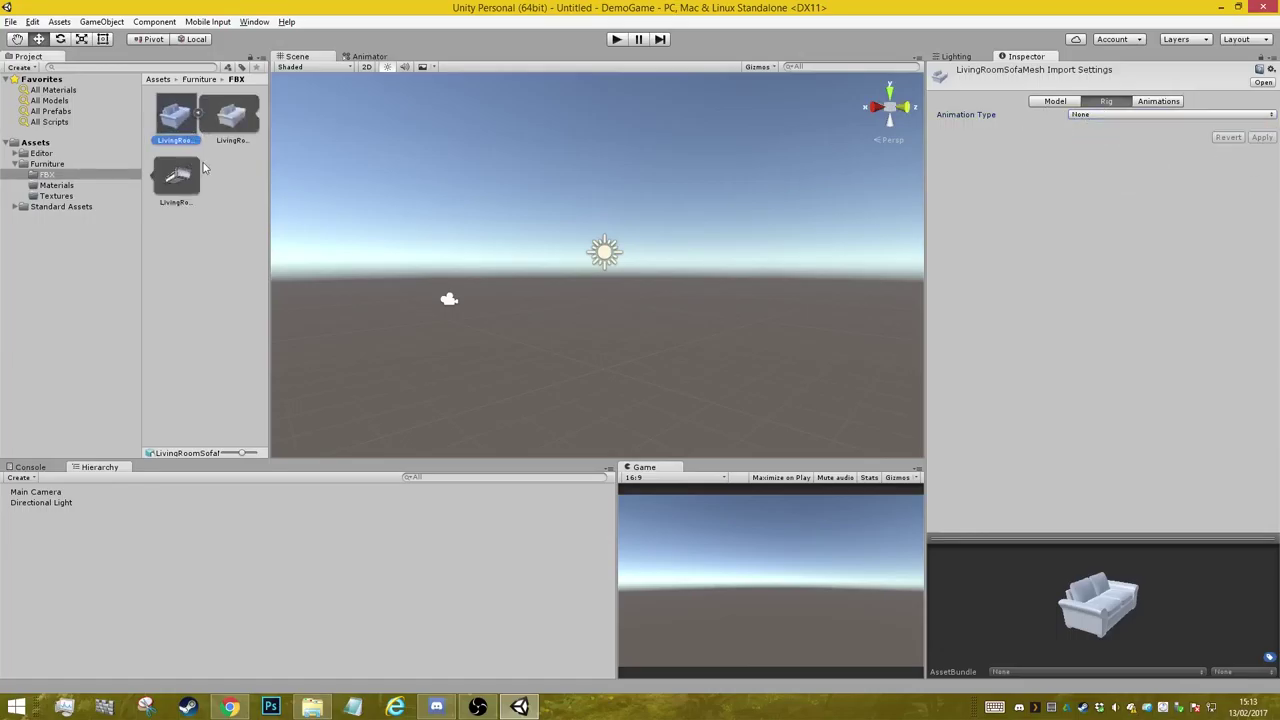
pyautogui.click(197, 114)
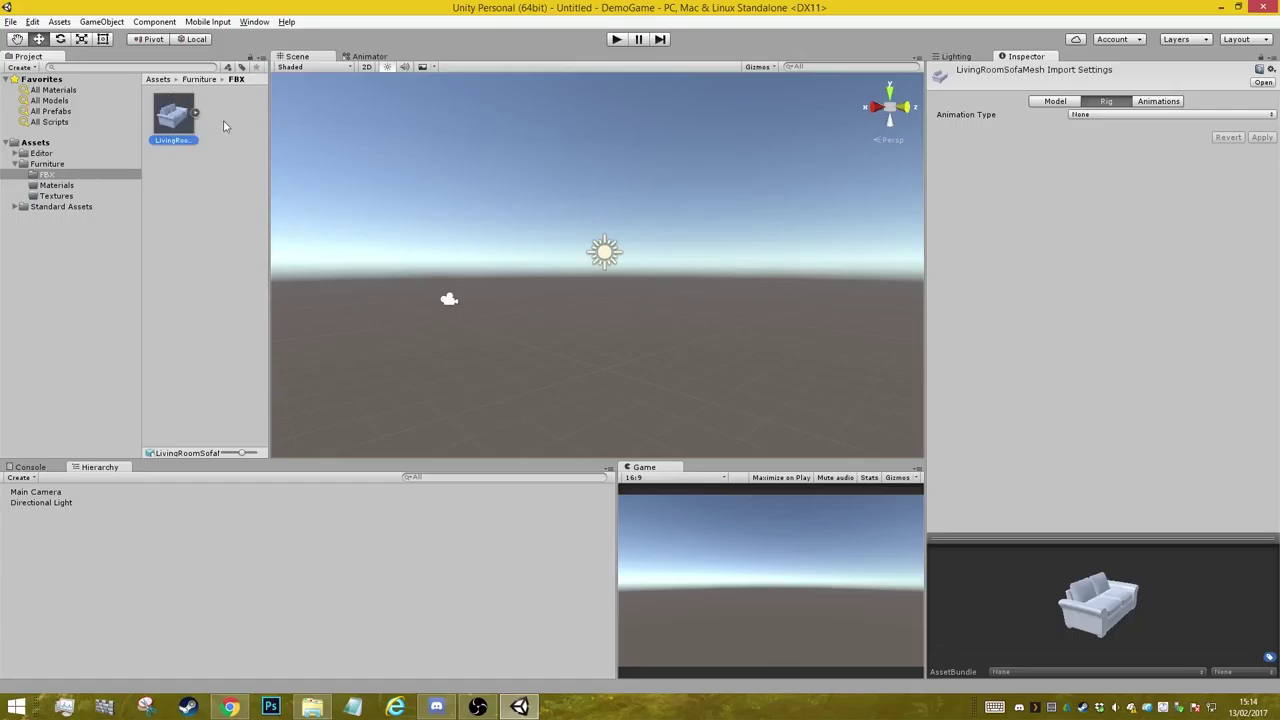
pyautogui.moveTo(176, 116)
pyautogui.mouseDown()
pyautogui.moveTo(40, 570)
pyautogui.moveTo(122, 368)
pyautogui.mouseUp()
pyautogui.moveTo(63, 565); pyautogui.dragTo(63, 565)
pyautogui.press('f')
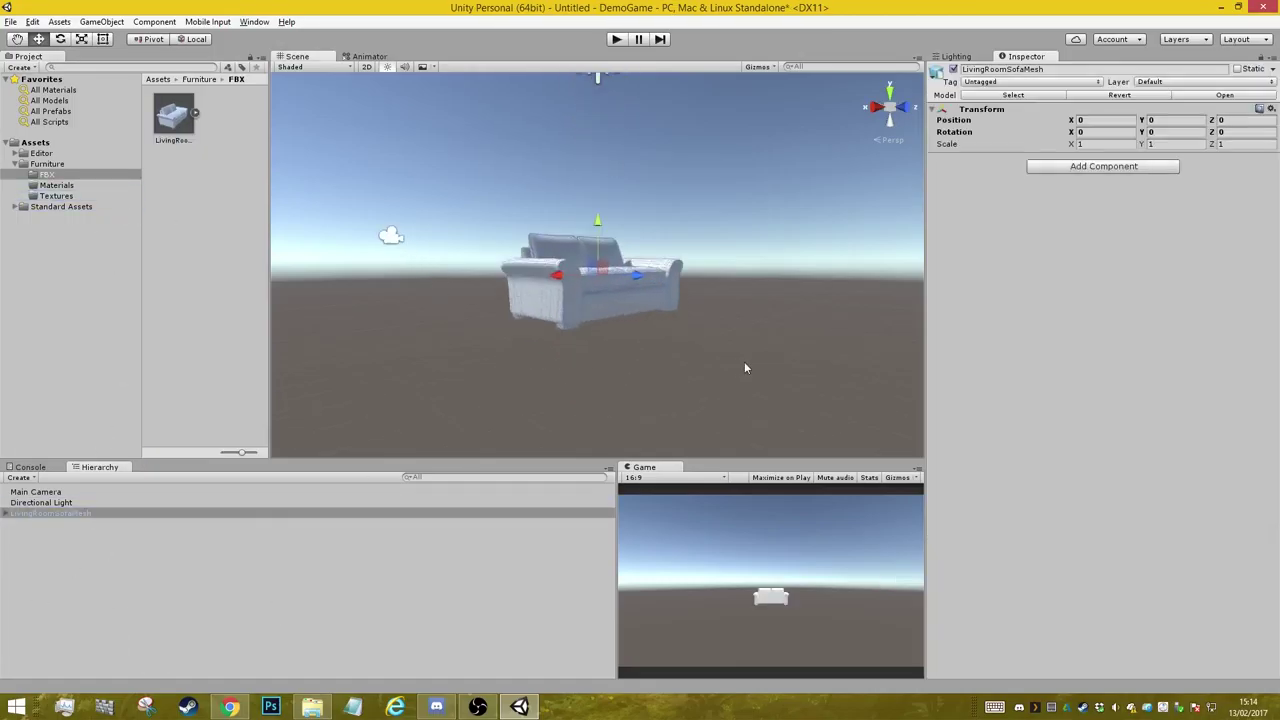
pyautogui.moveTo(744, 361)
pyautogui.keyDown('alt'); pyautogui.mouseDown()
pyautogui.moveTo(674, 316)
pyautogui.moveTo(784, 285)
pyautogui.moveTo(766, 265)
pyautogui.mouseUp(); pyautogui.keyUp('alt')
pyautogui.click(784, 285)
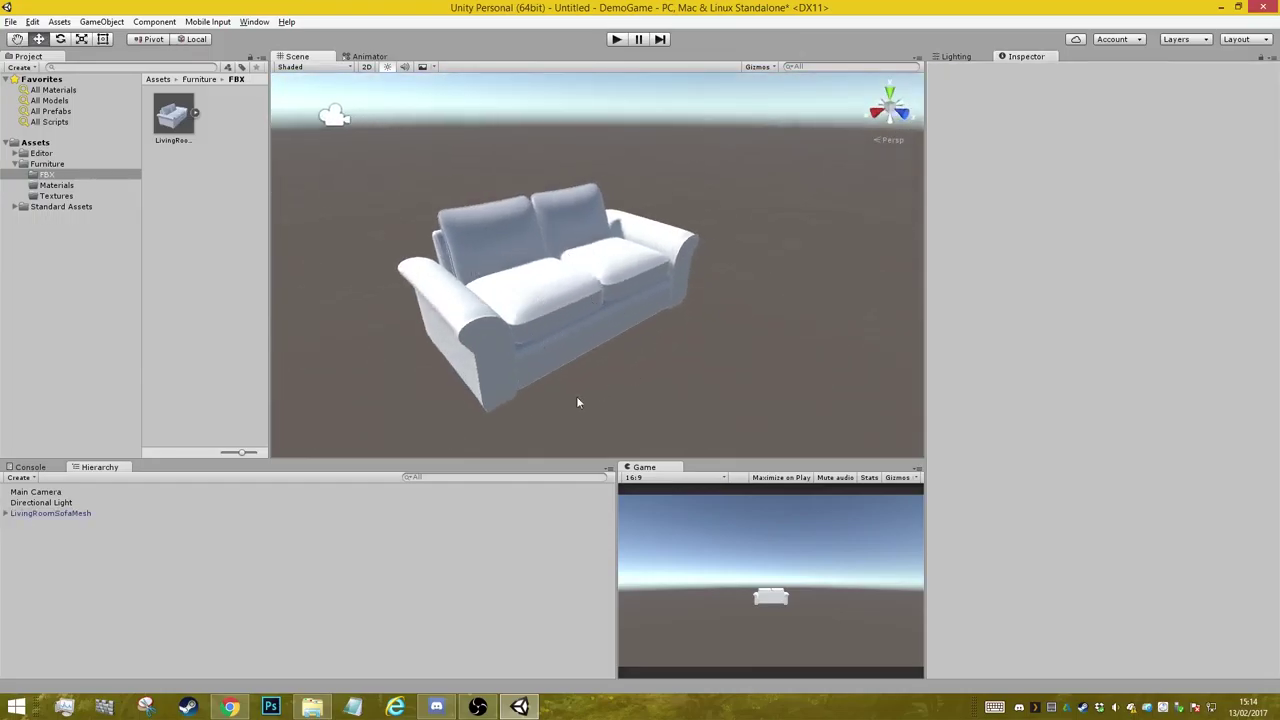
pyautogui.click(566, 253)
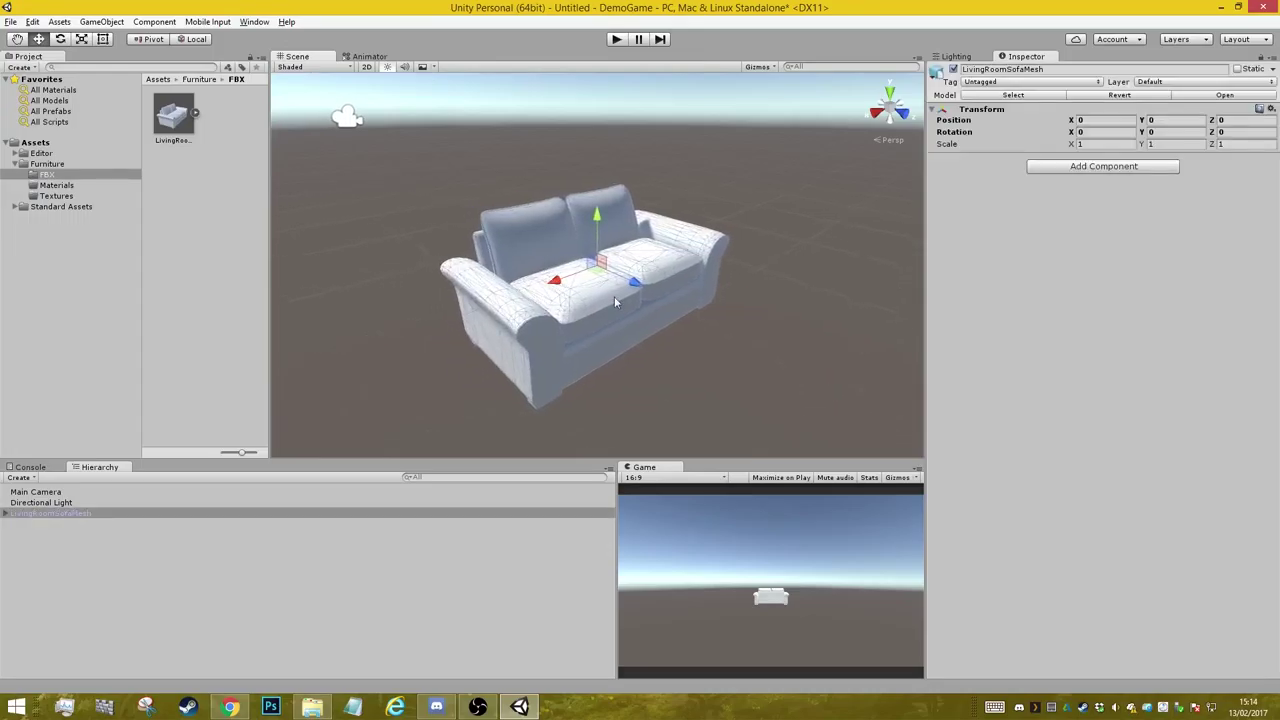
pyautogui.press('Delete')
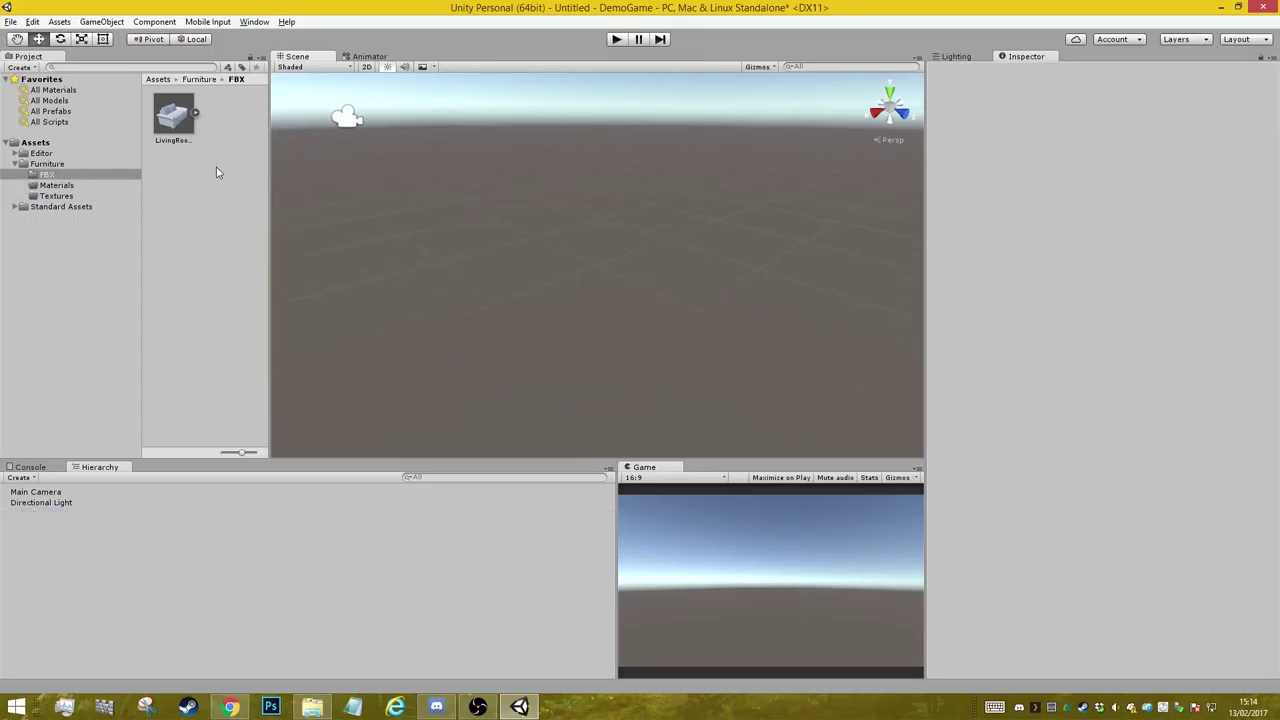
pyautogui.rightClick(211, 170)
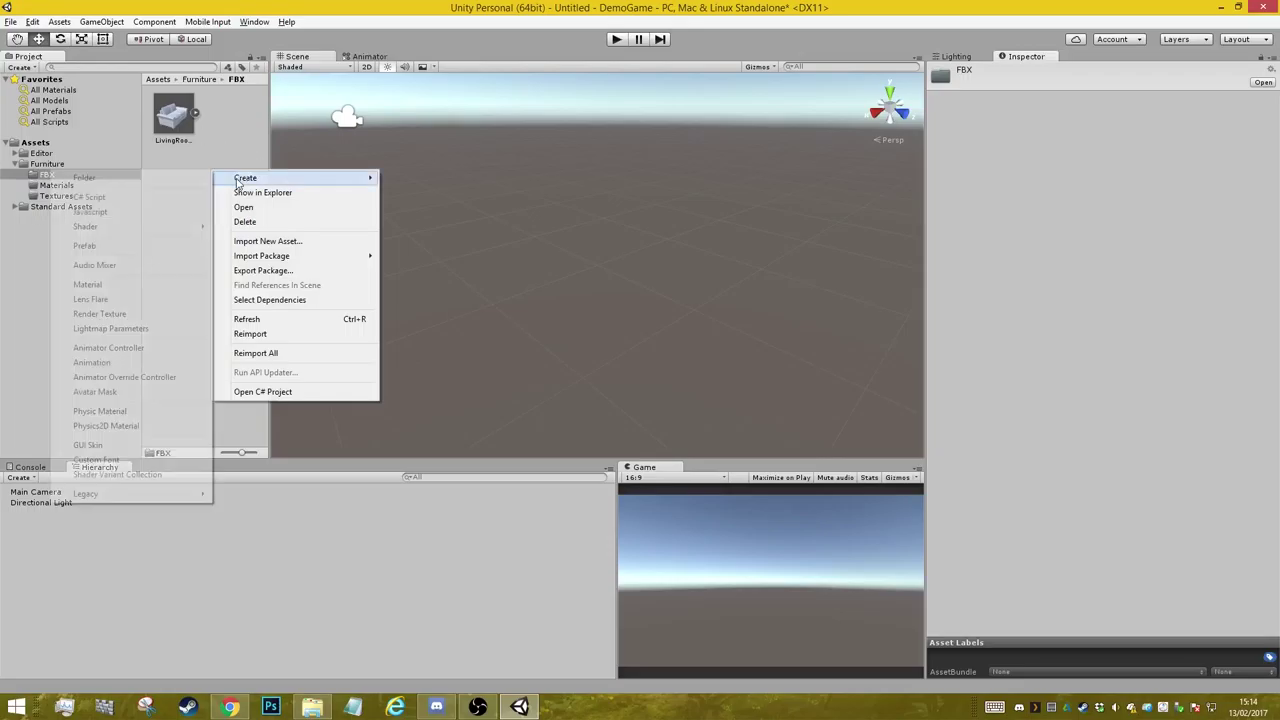
# - Create a SofaPrefab in the FBX folder and put the LivingRoom sofa model into it
pyautogui.moveTo(255, 183)
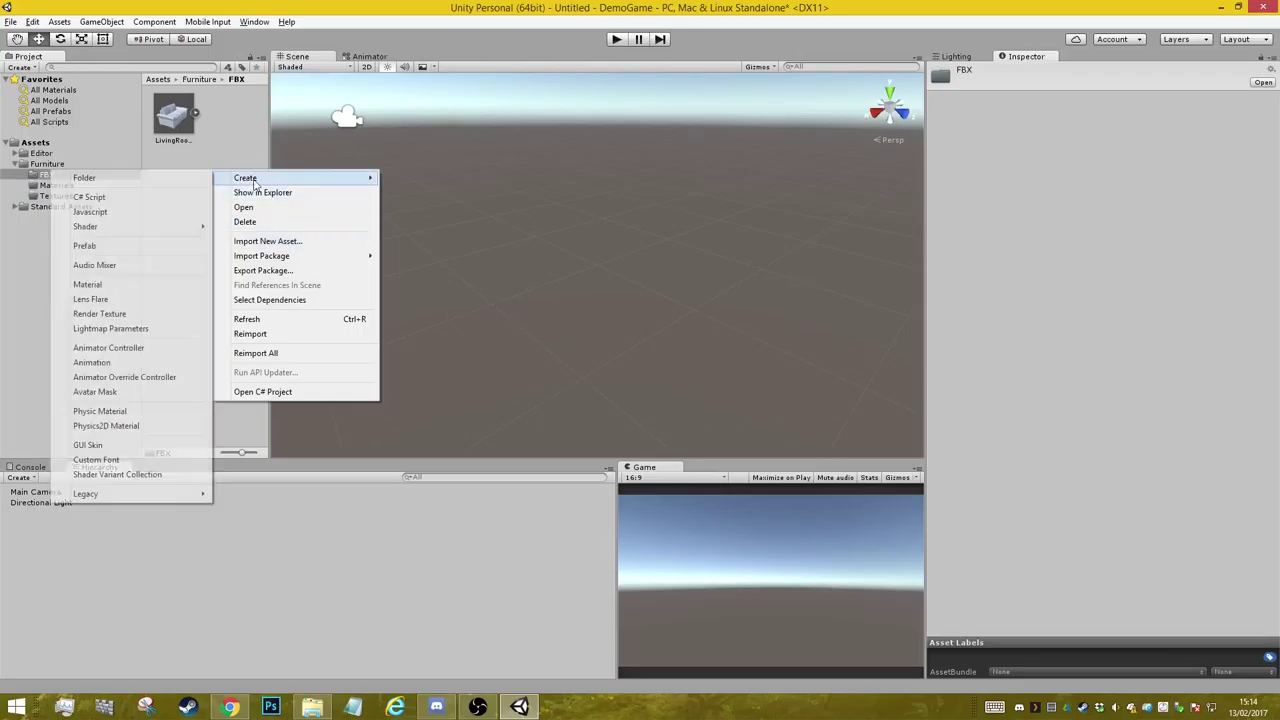
pyautogui.click(124, 251)
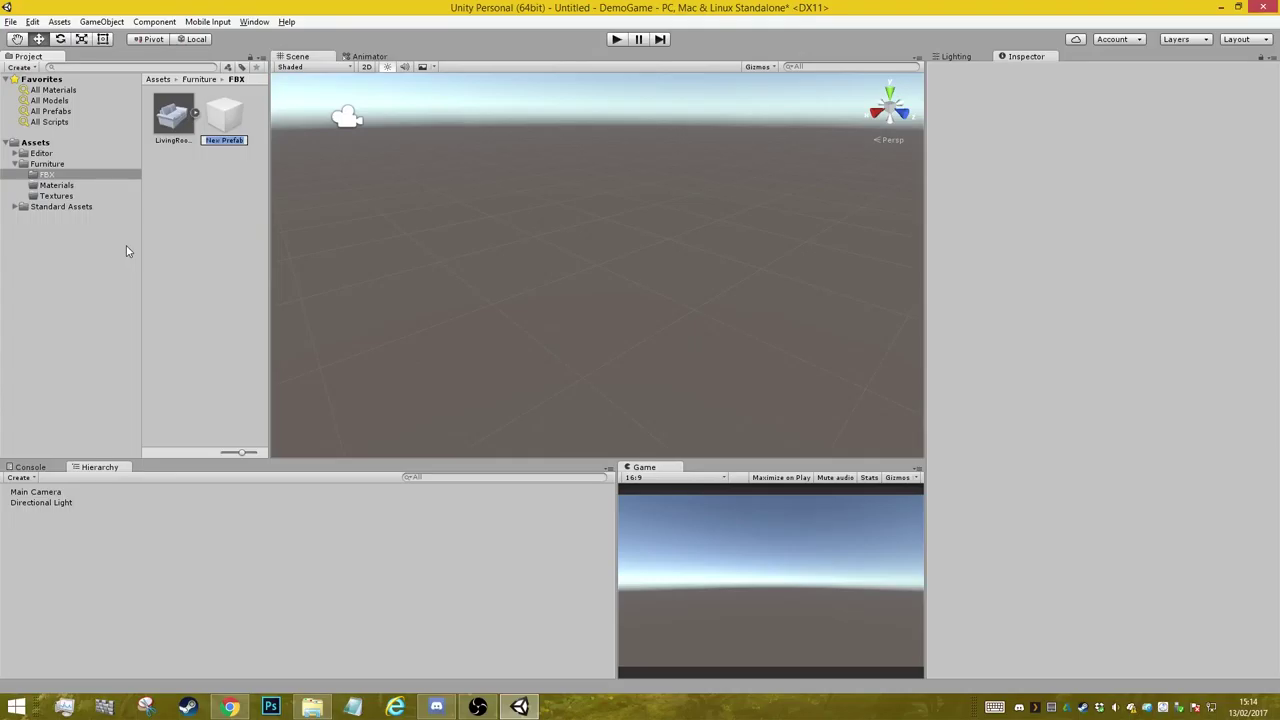
pyautogui.write('SofaPrefab')
pyautogui.press('Return')
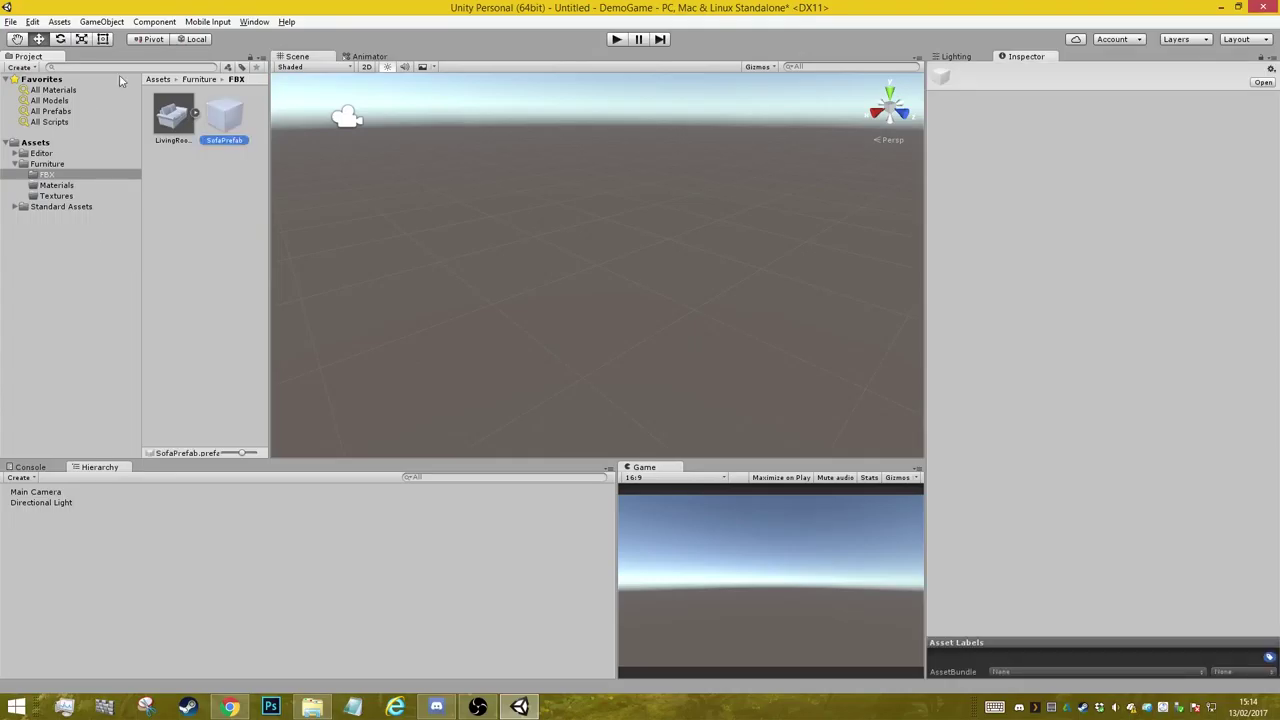
pyautogui.moveTo(172, 112); pyautogui.dragTo(226, 114)
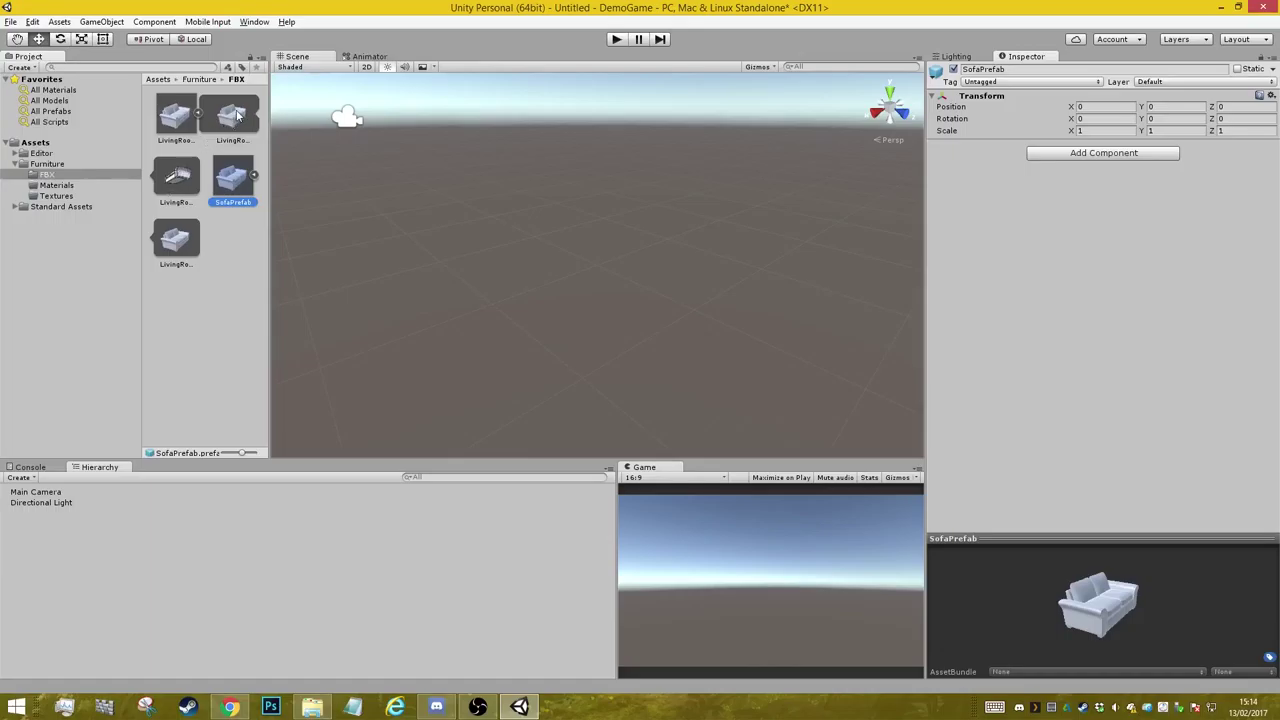
# - Inspect the sofa and prefab contents, then place SofaPrefab into the scene
pyautogui.click(237, 116)
pyautogui.click(175, 186)
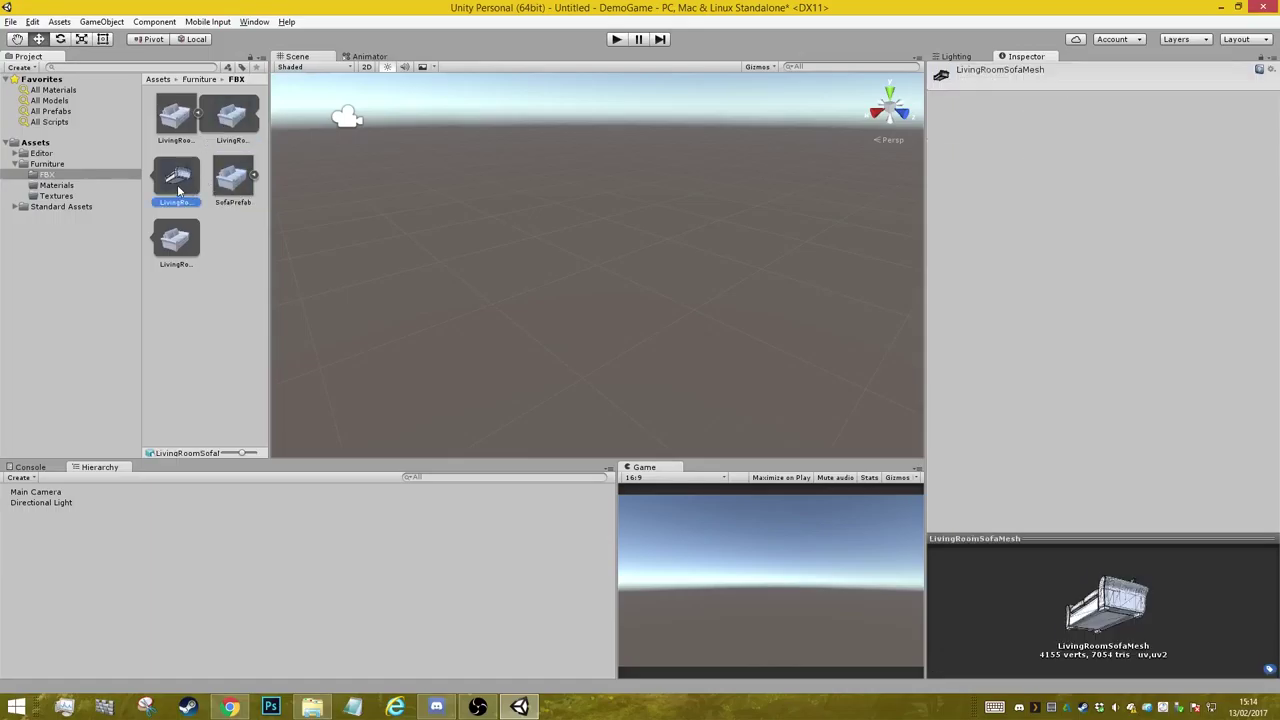
pyautogui.click(224, 126)
pyautogui.click(199, 116)
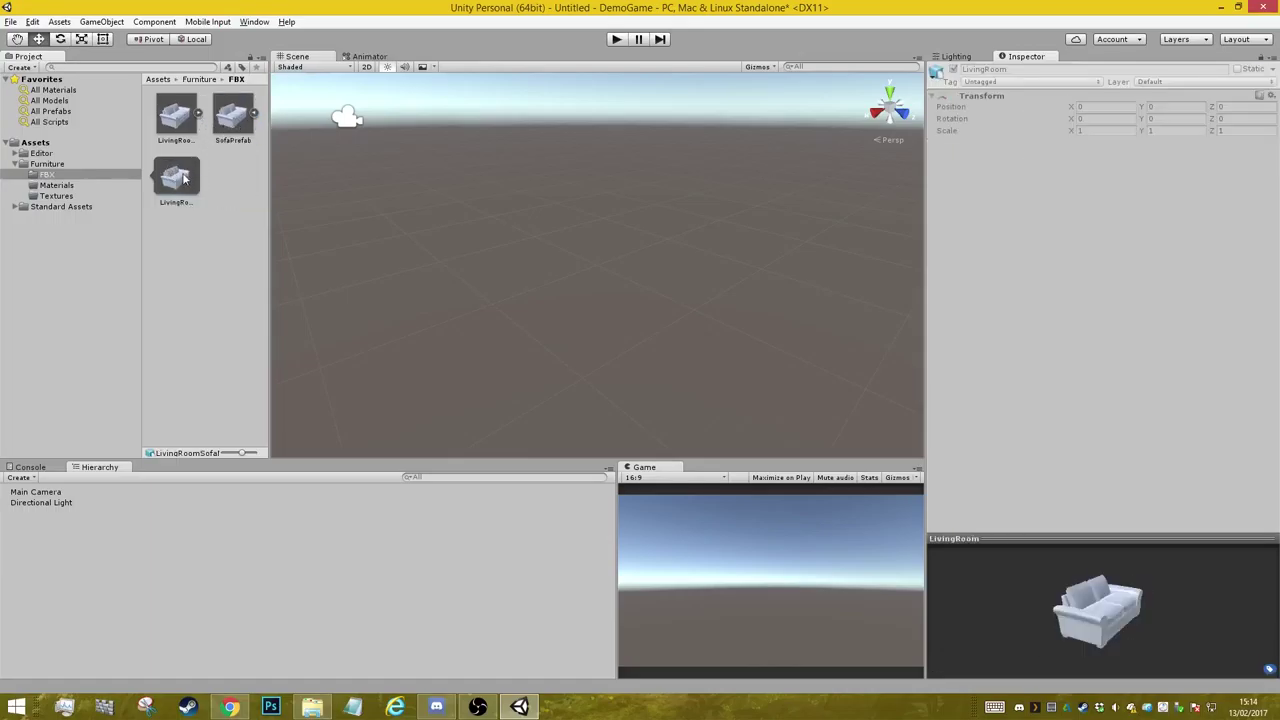
pyautogui.click(254, 114)
pyautogui.click(226, 117)
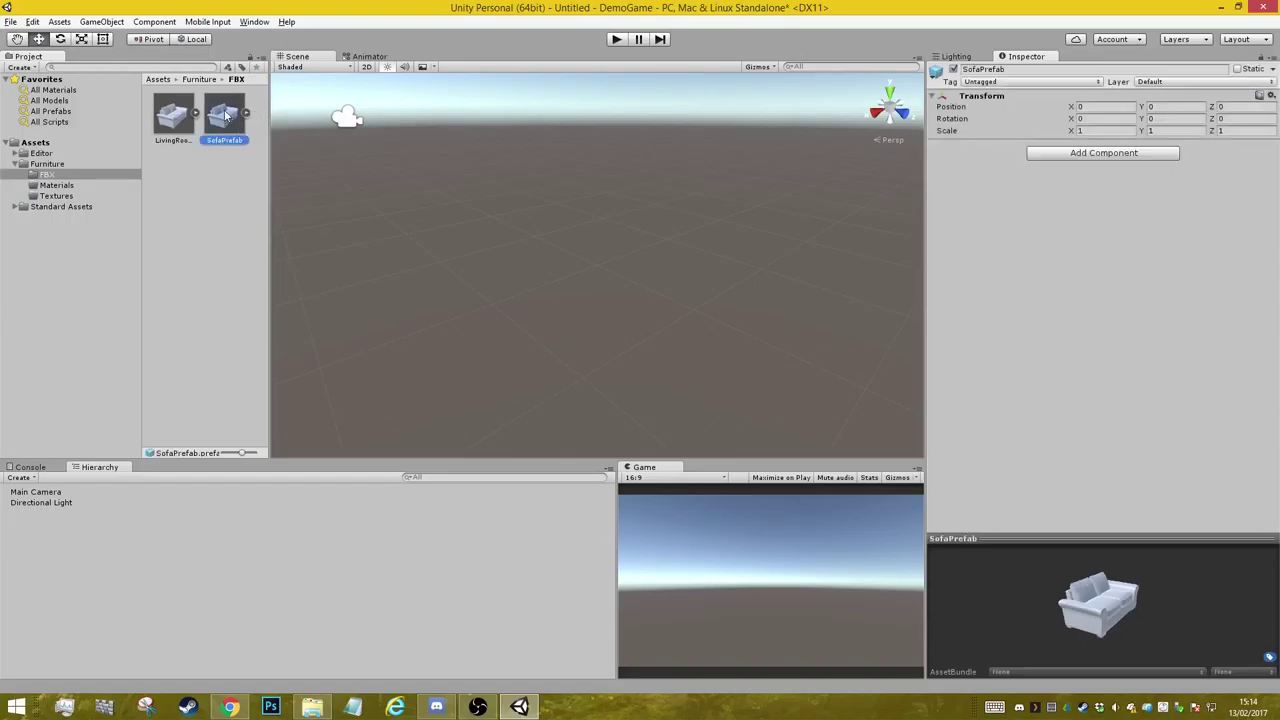
pyautogui.moveTo(224, 117); pyautogui.dragTo(96, 543)
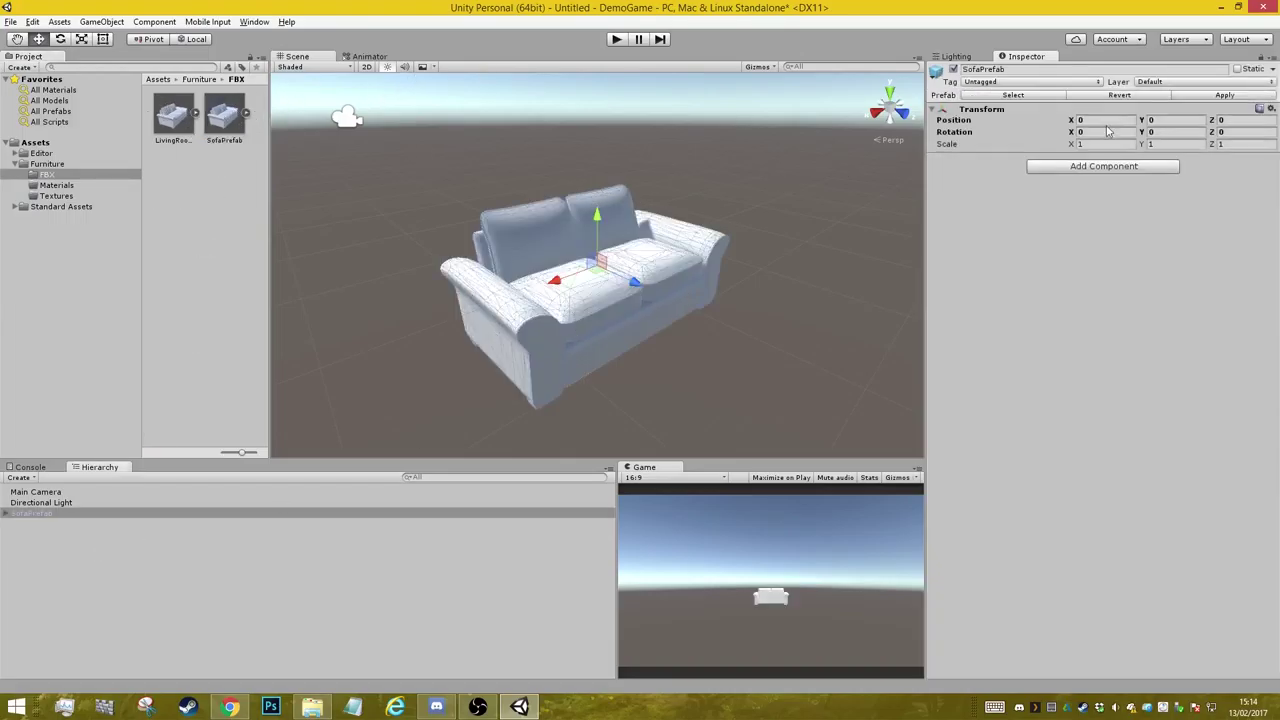
# - Move LivingRoomSofaMesh to the hierarchy root and delete the old SofaPrefab object from the scene
pyautogui.click(1226, 95)
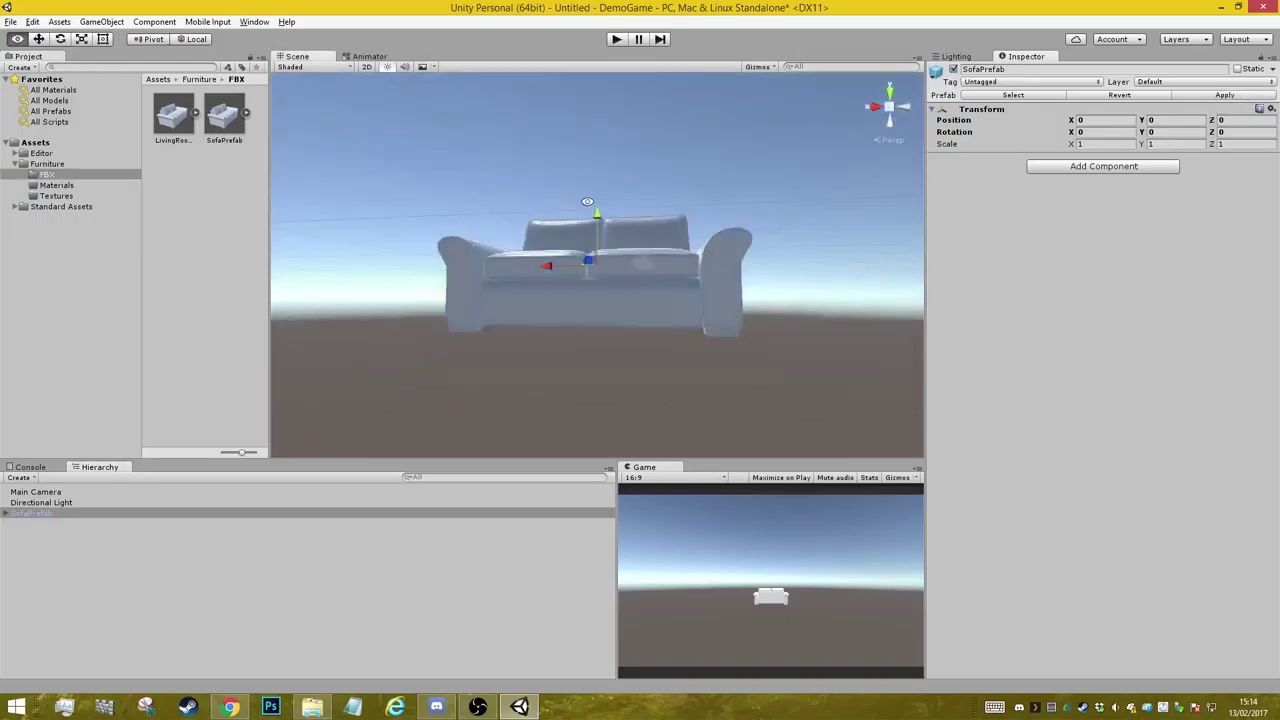
pyautogui.keyDown('alt'); pyautogui.moveTo(646, 256); pyautogui.dragTo(560, 250); pyautogui.keyUp('alt')
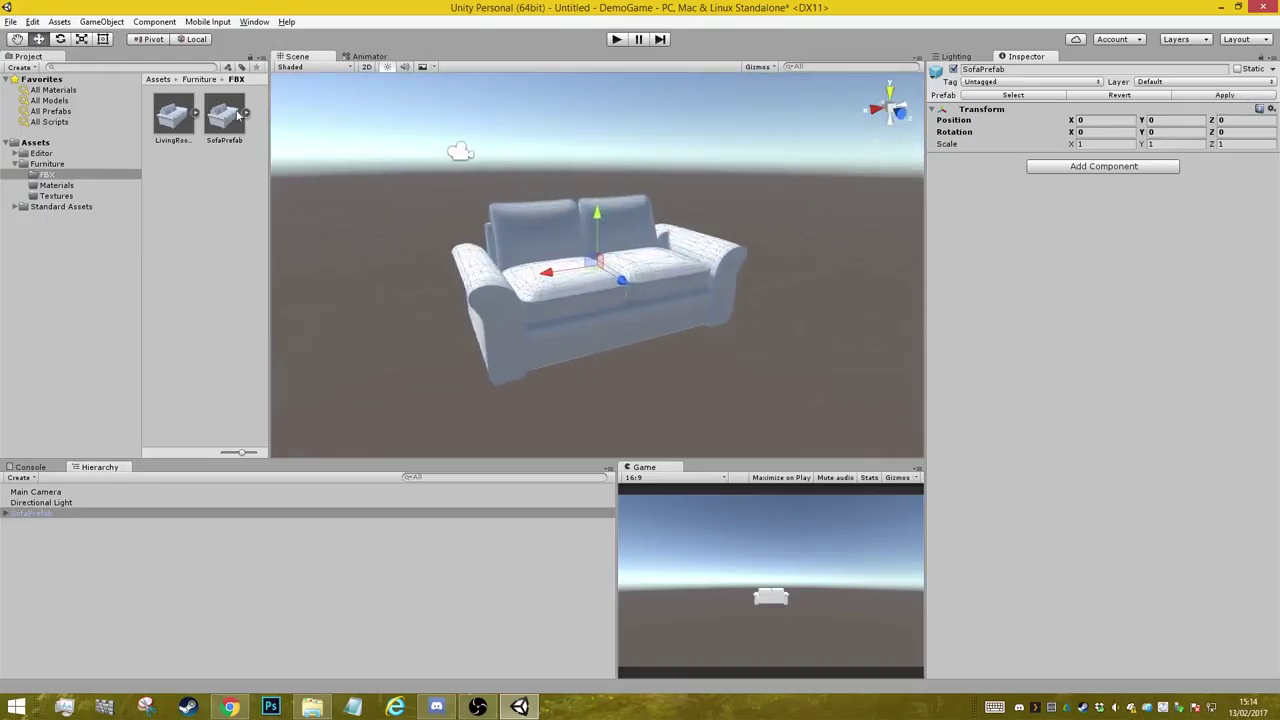
pyautogui.click(3, 514)
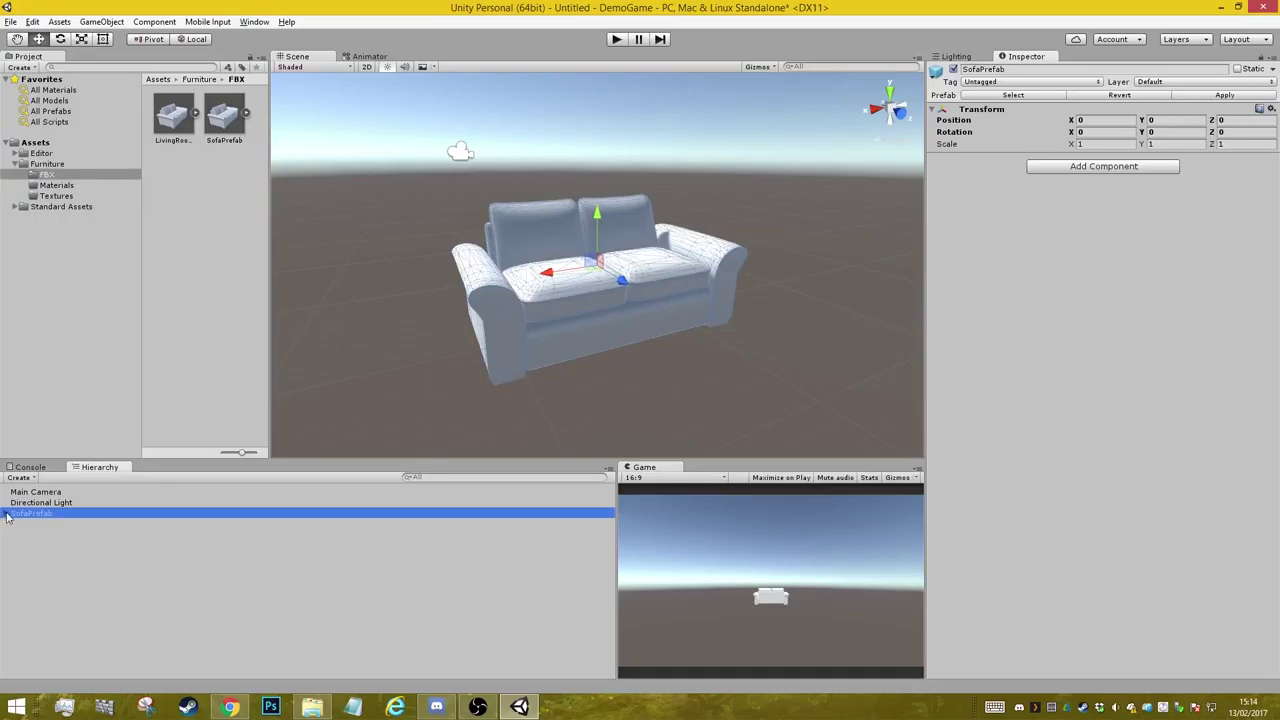
pyautogui.click(6, 514)
pyautogui.click(20, 526)
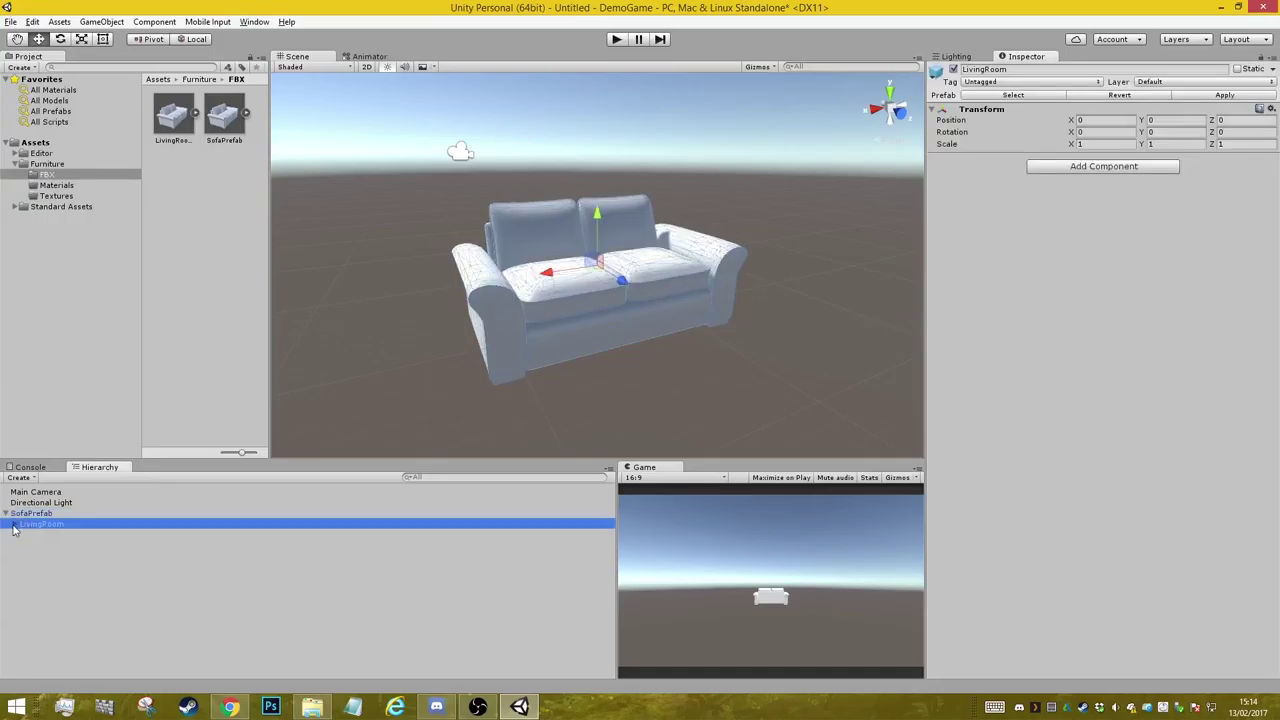
pyautogui.click(14, 527)
pyautogui.moveTo(50, 536); pyautogui.dragTo(78, 542)
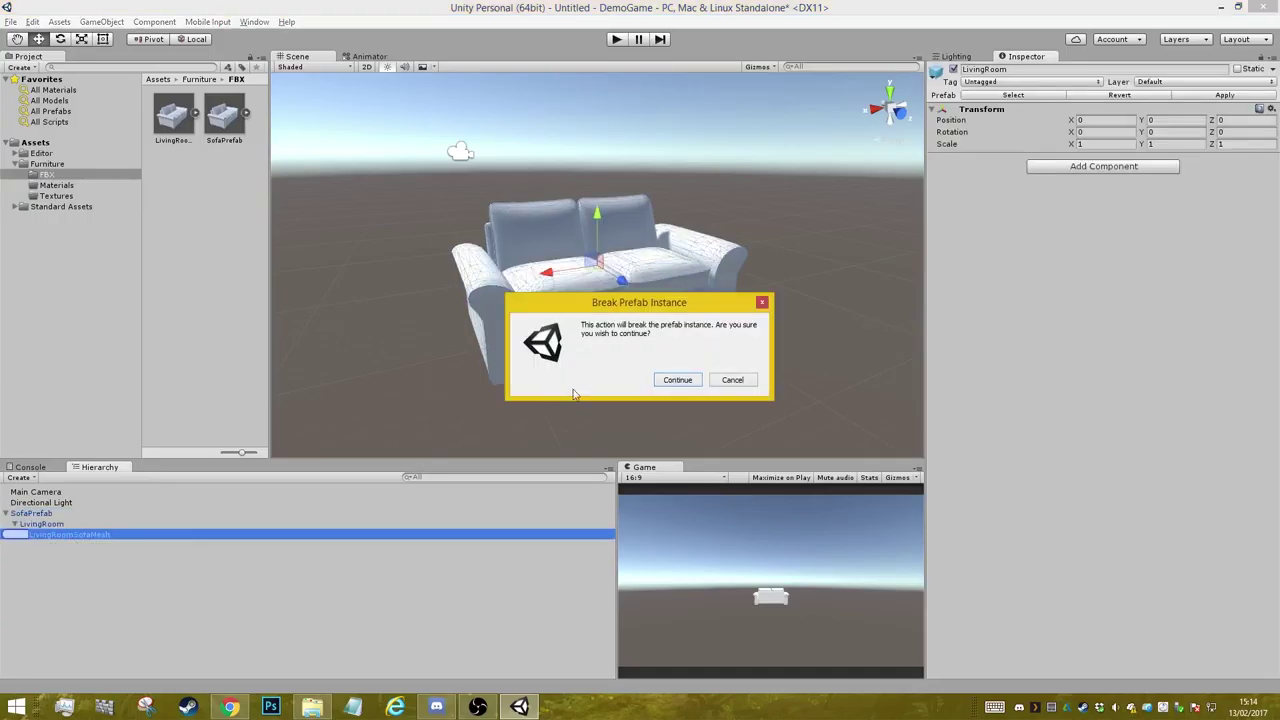
pyautogui.click(662, 379)
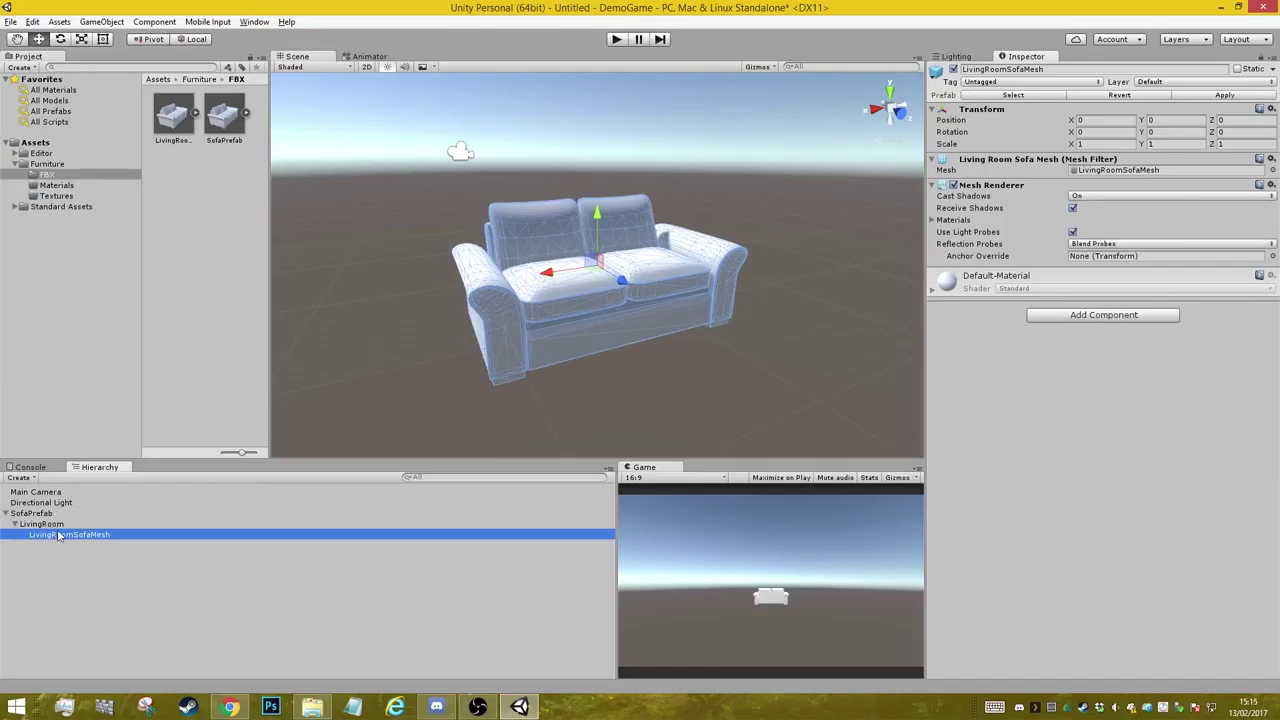
pyautogui.moveTo(59, 536); pyautogui.dragTo(36, 510)
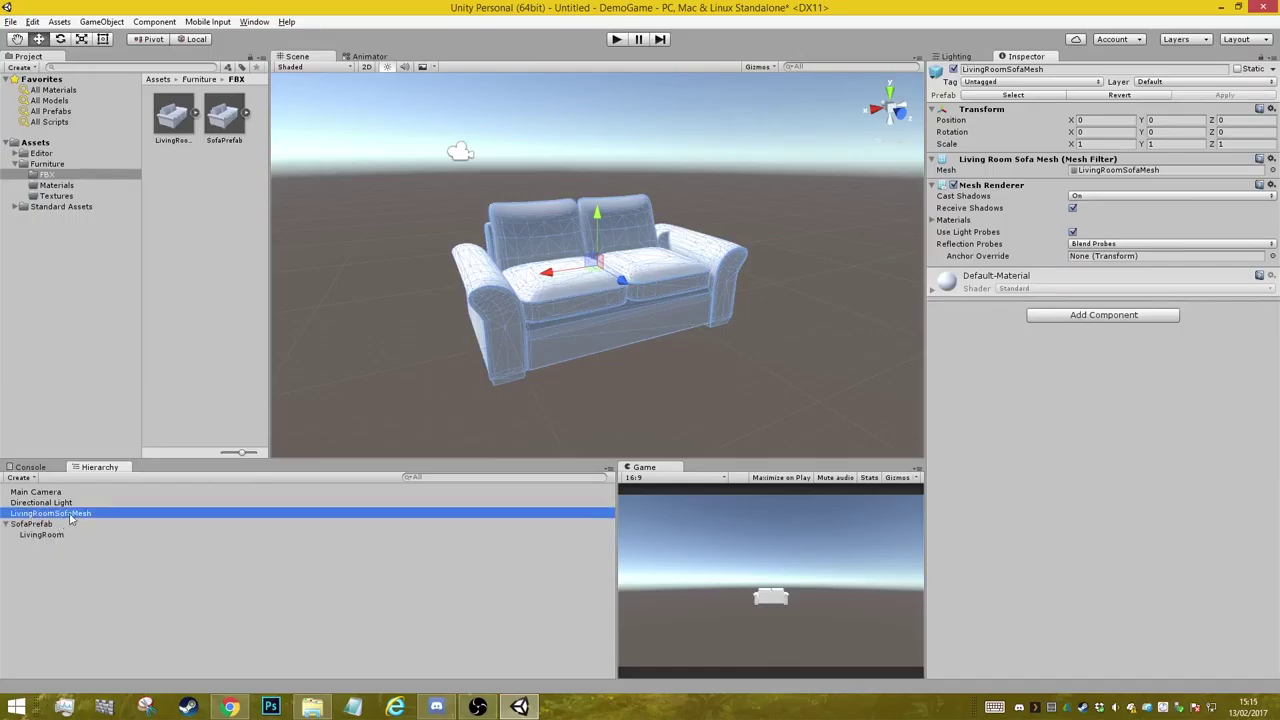
pyautogui.click(38, 524)
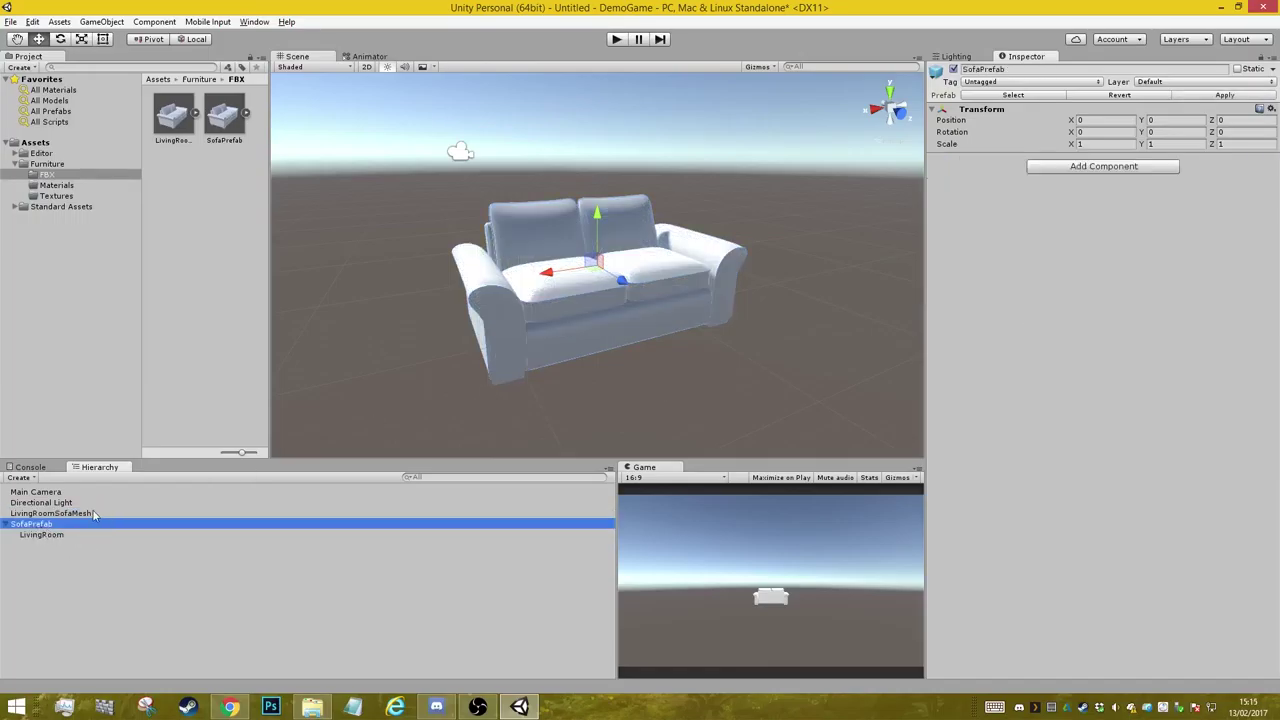
pyautogui.press('Delete')
# - Replace the SofaPrefab asset's contents with LivingRoomSofaMesh and check the result
pyautogui.click(60, 514)
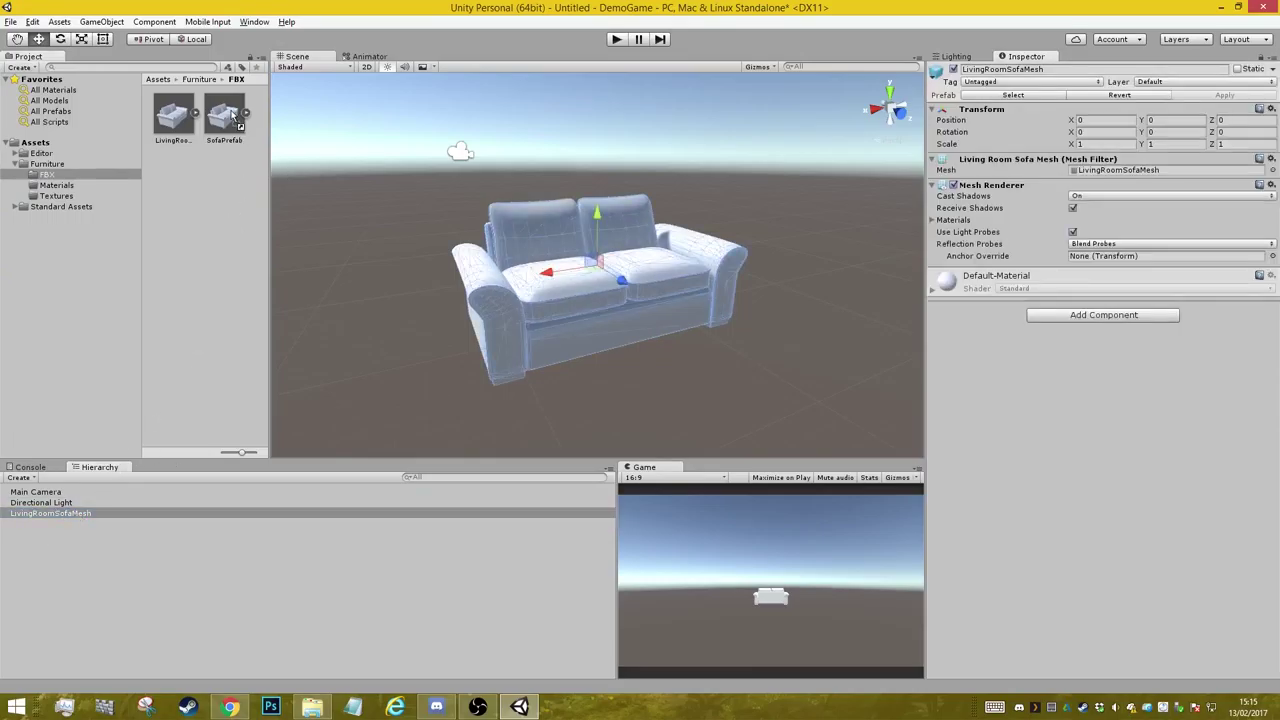
pyautogui.moveTo(74, 518); pyautogui.dragTo(236, 118)
pyautogui.click(656, 380)
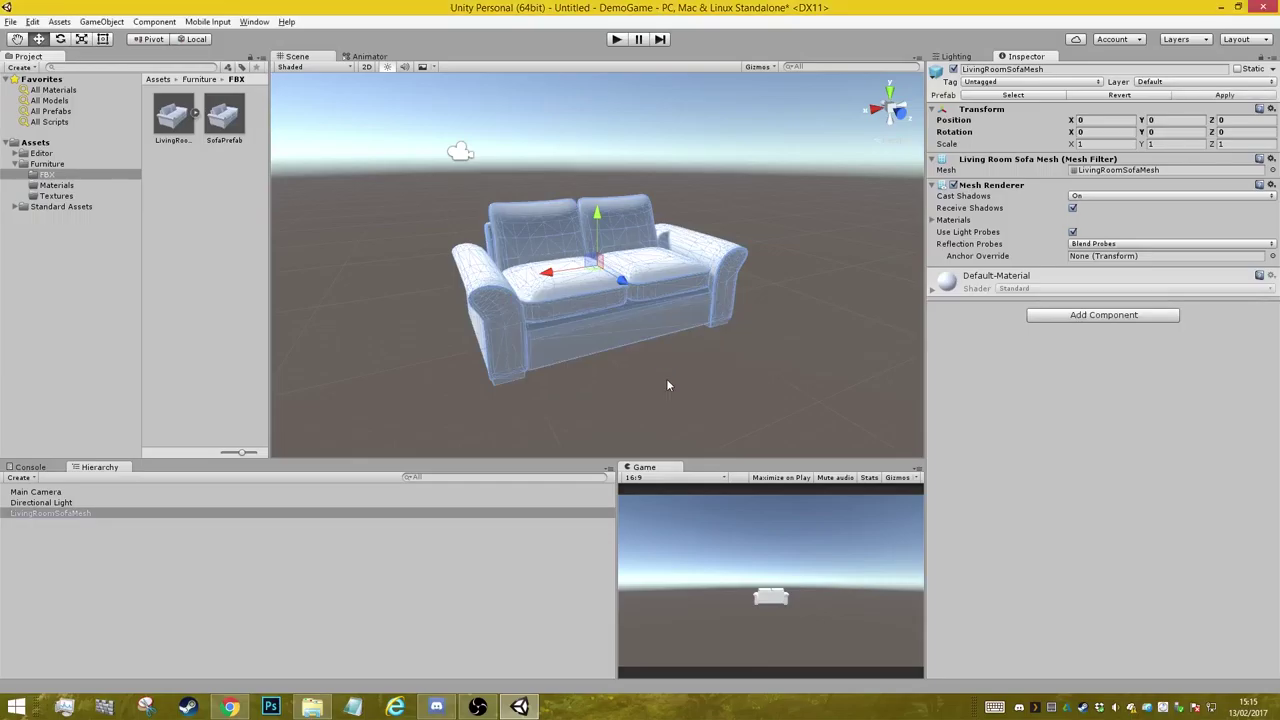
pyautogui.click(218, 107)
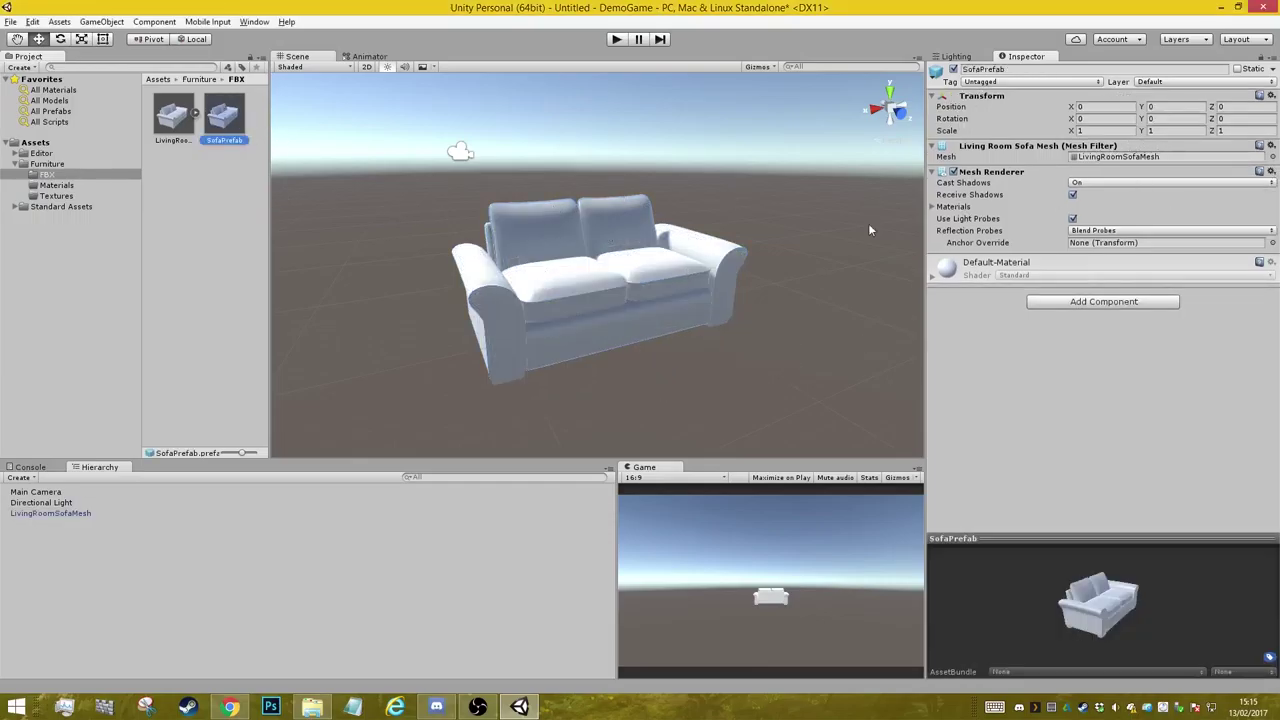
pyautogui.click(661, 286)
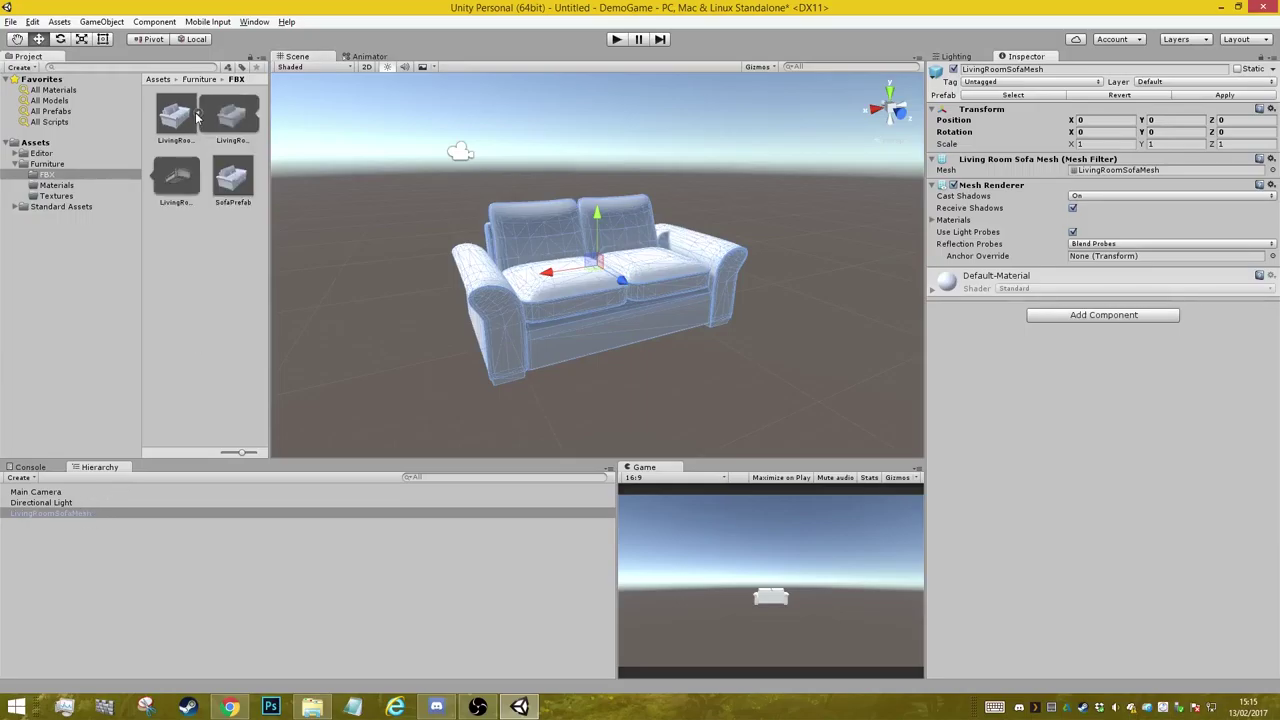
pyautogui.click(208, 116)
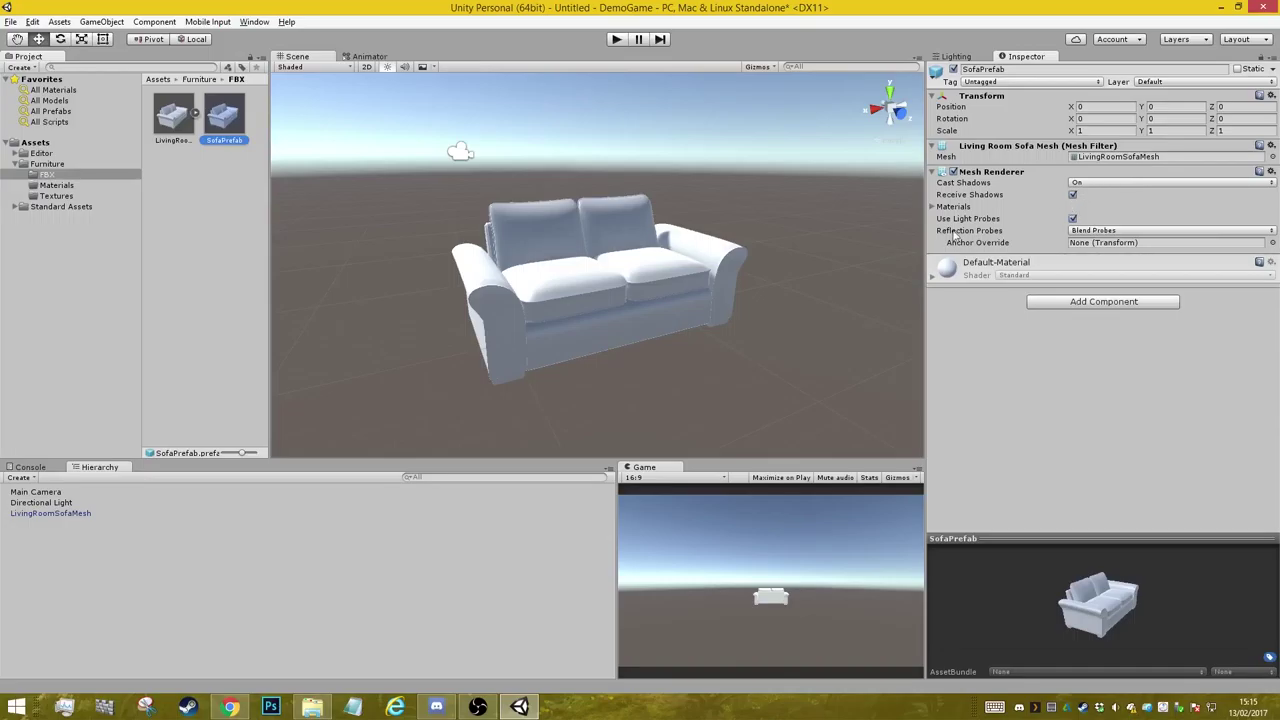
# - Check the sofa's material slots, then start importing an asset into Furniture/Textures
pyautogui.click(934, 207)
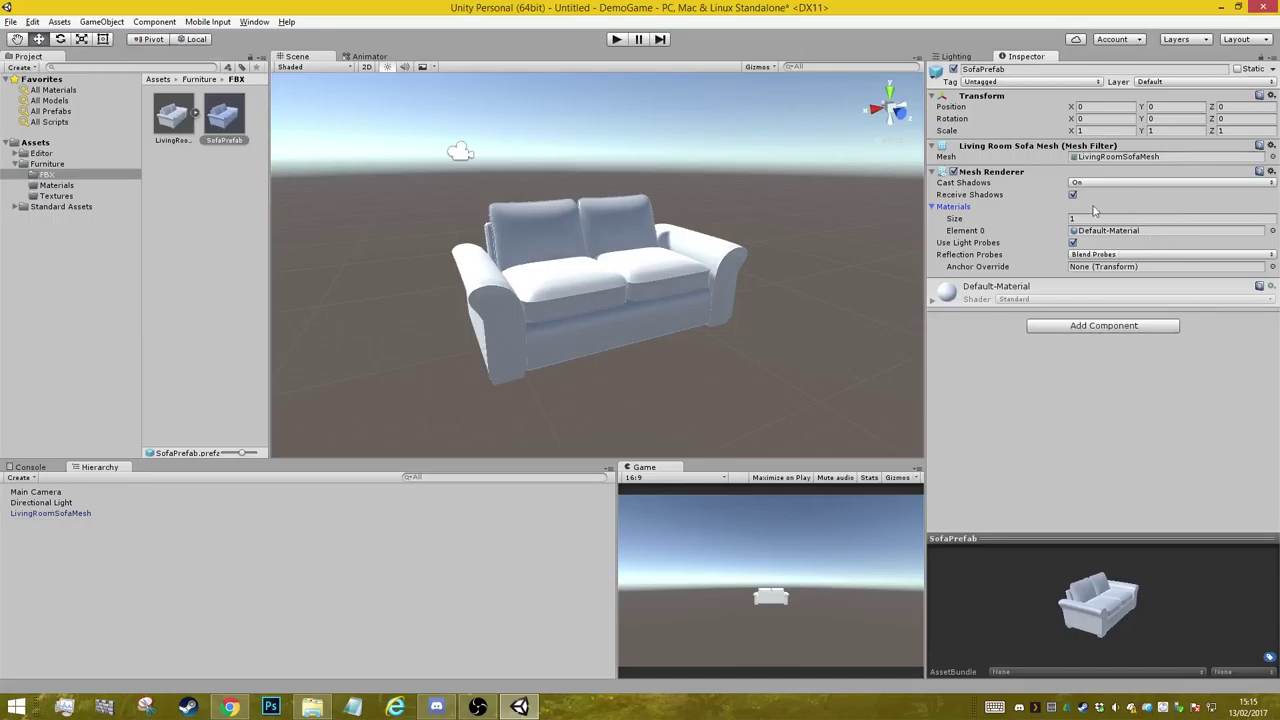
pyautogui.click(57, 196)
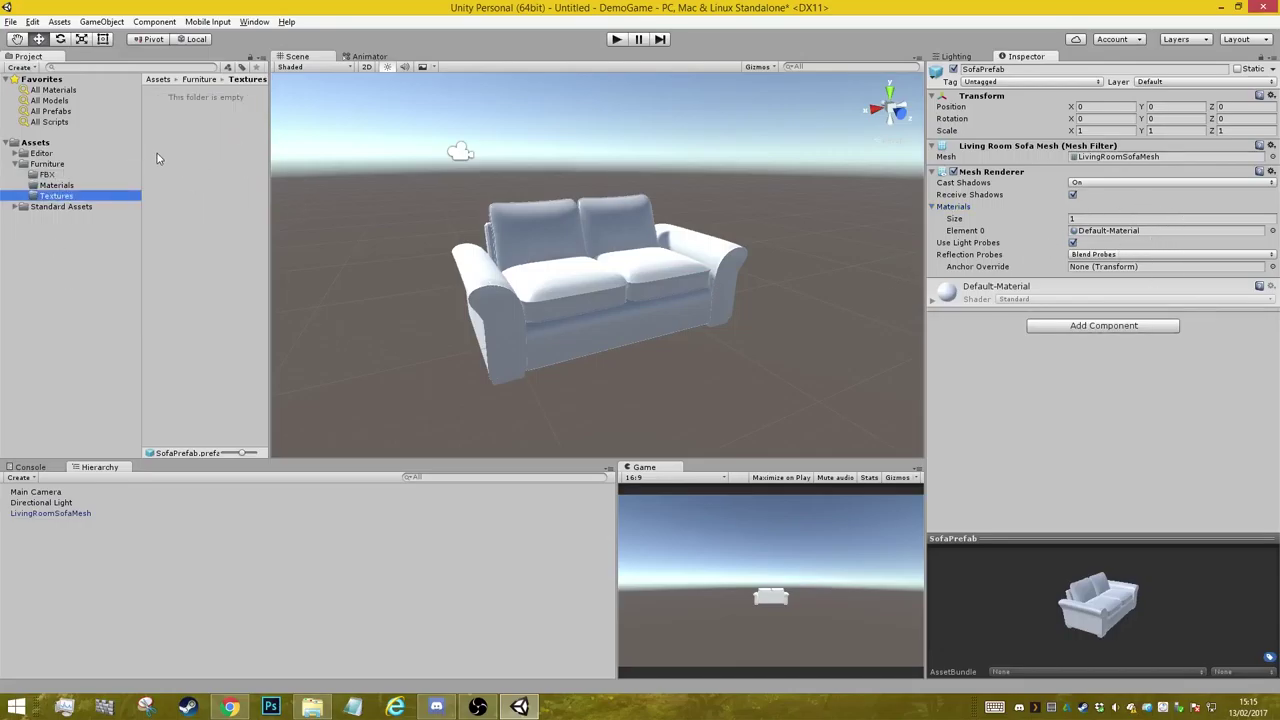
pyautogui.rightClick(178, 158)
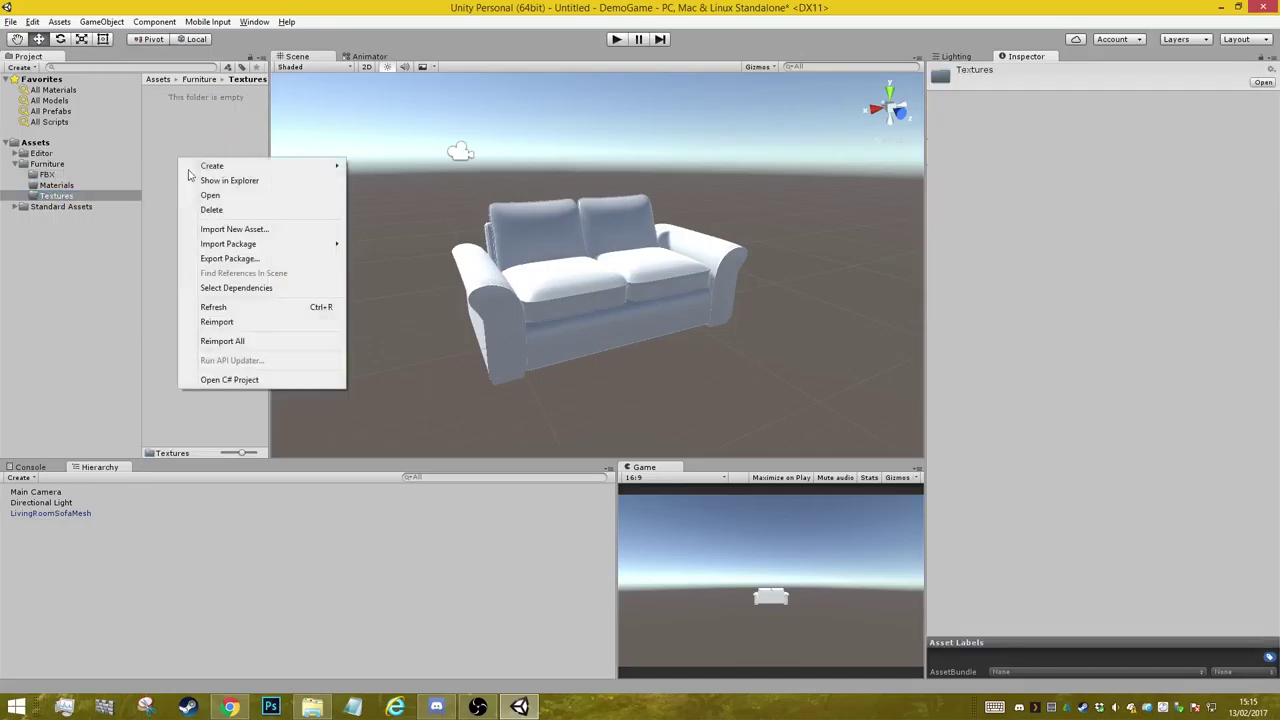
pyautogui.click(238, 231)
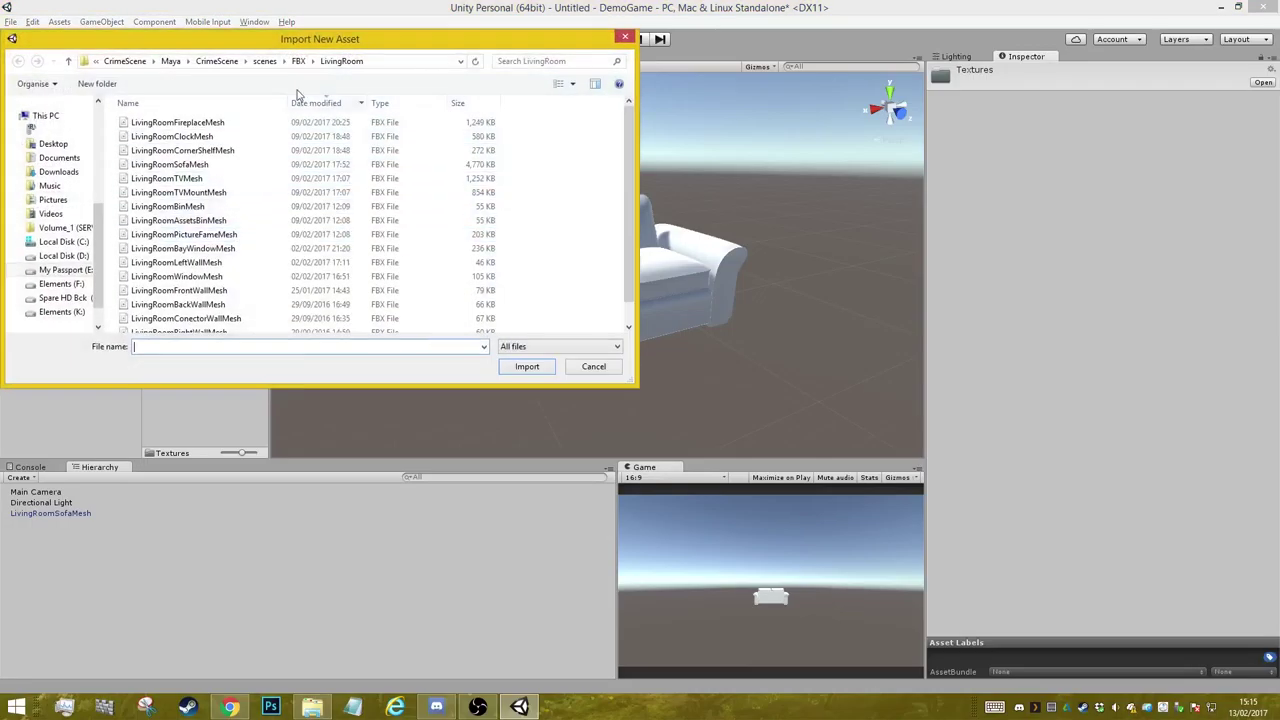
# - Browse to CrimeScene/Maya/CrimeScene/images/LivingRoomProps/Sofa and import SofaAlbedoTexture
pyautogui.click(280, 61)
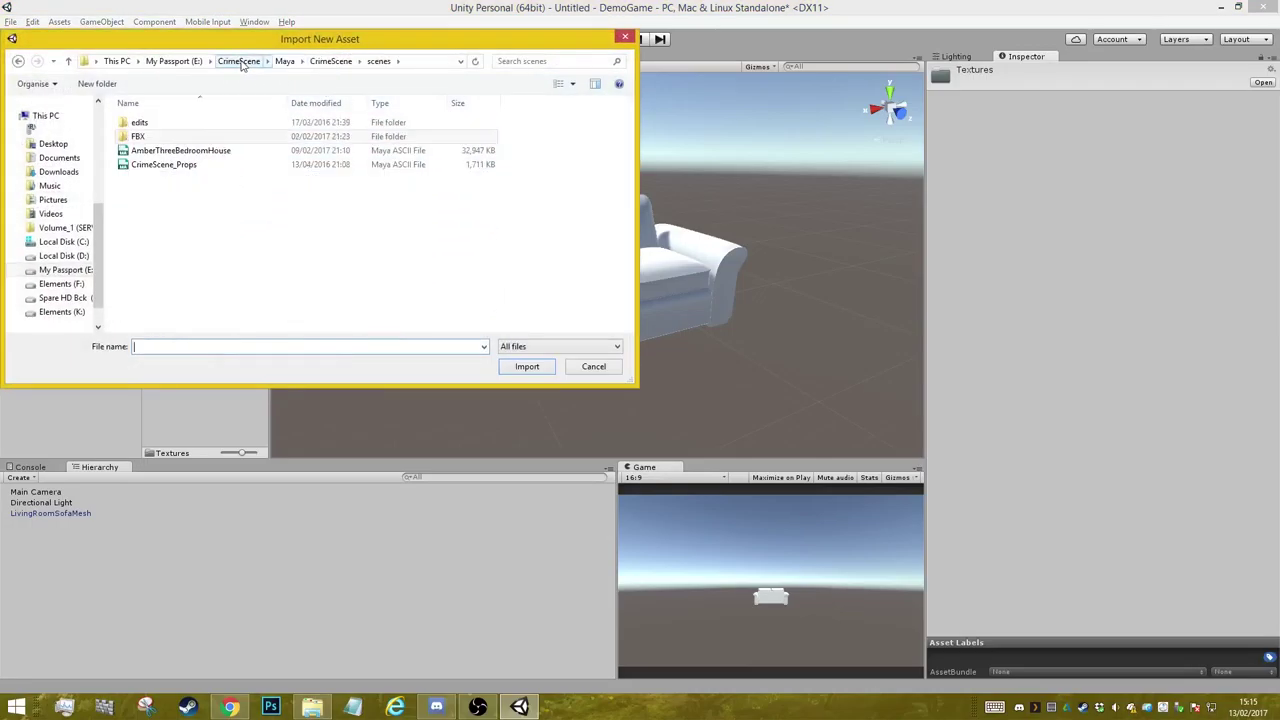
pyautogui.click(241, 61)
pyautogui.doubleClick(160, 178)
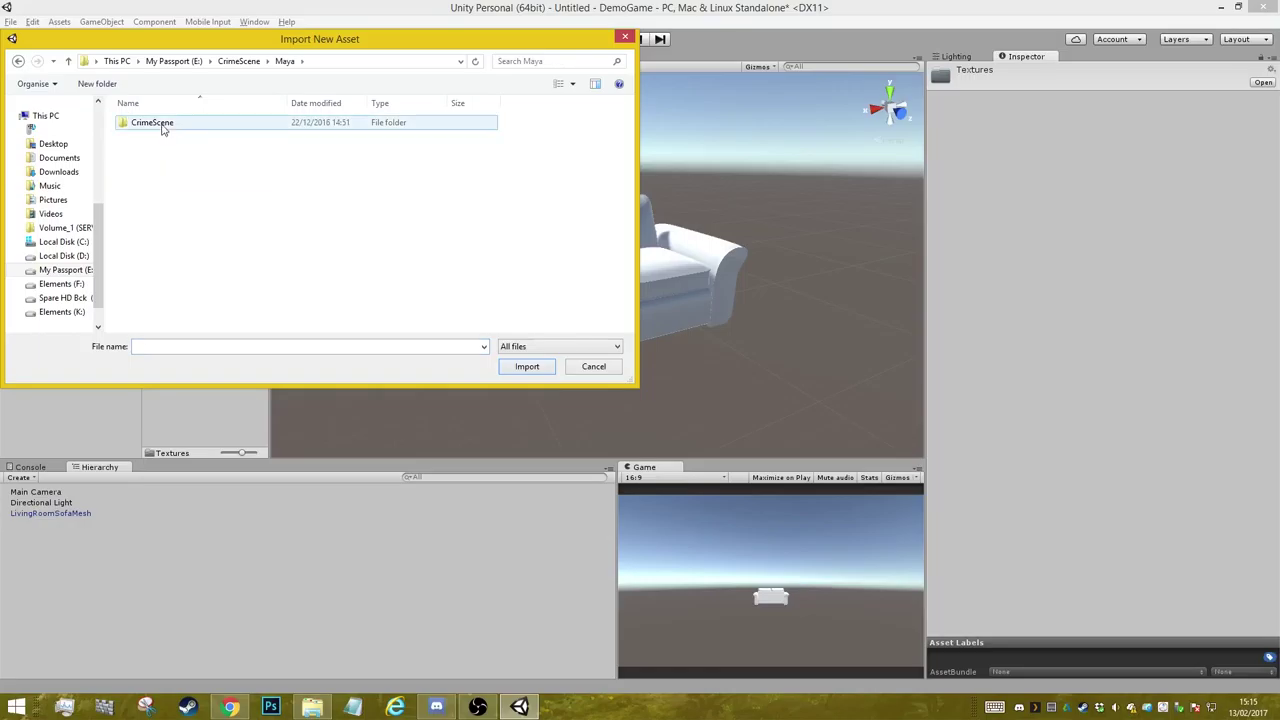
pyautogui.doubleClick(163, 124)
pyautogui.doubleClick(160, 194)
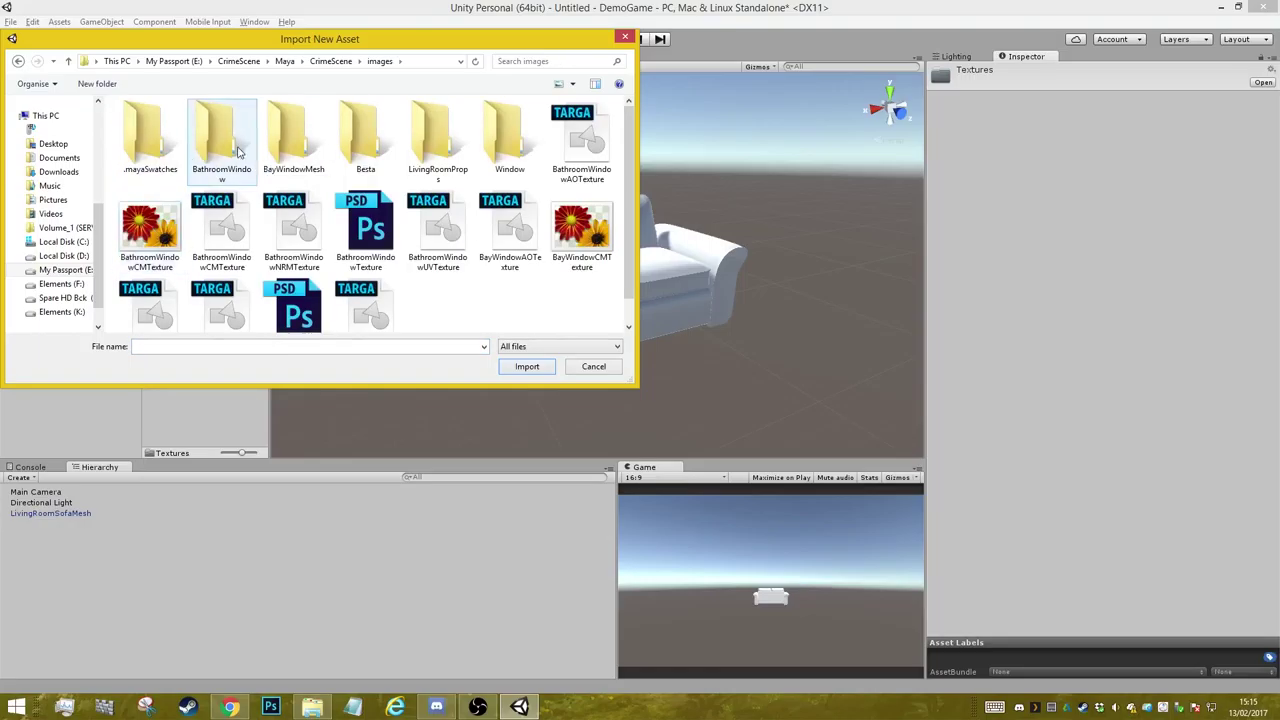
pyautogui.doubleClick(436, 130)
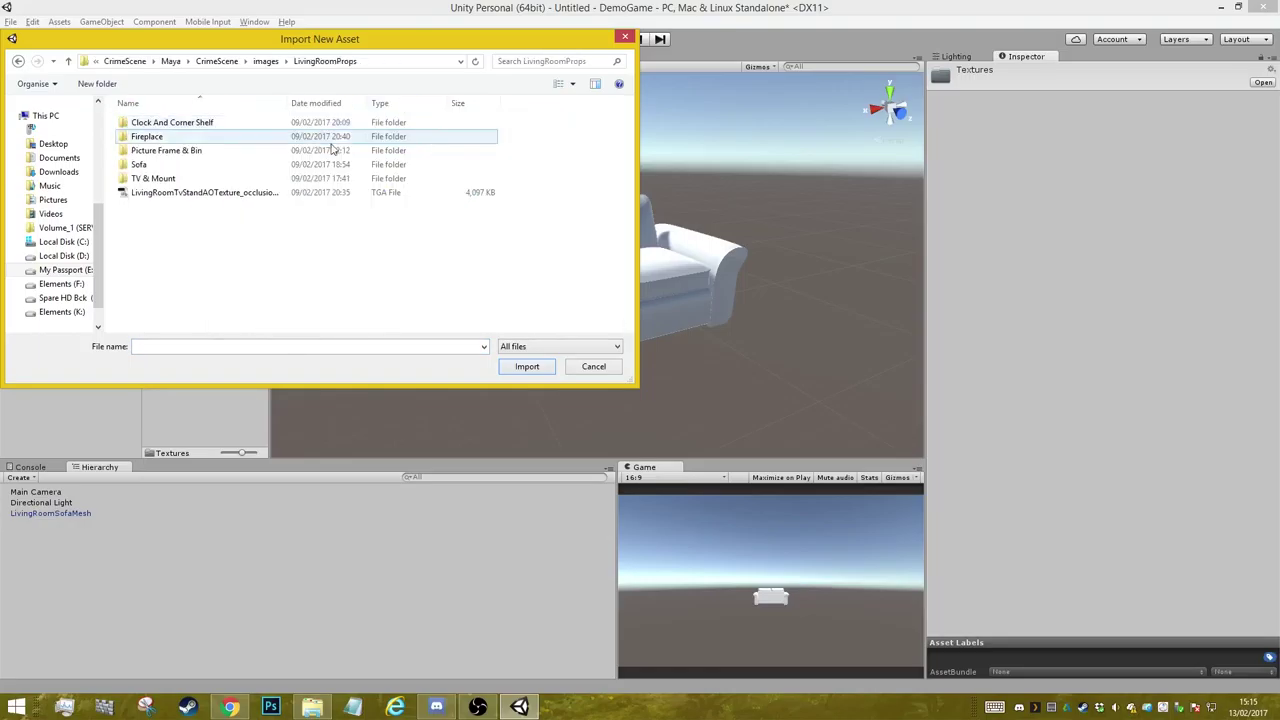
pyautogui.doubleClick(158, 164)
pyautogui.click(160, 160)
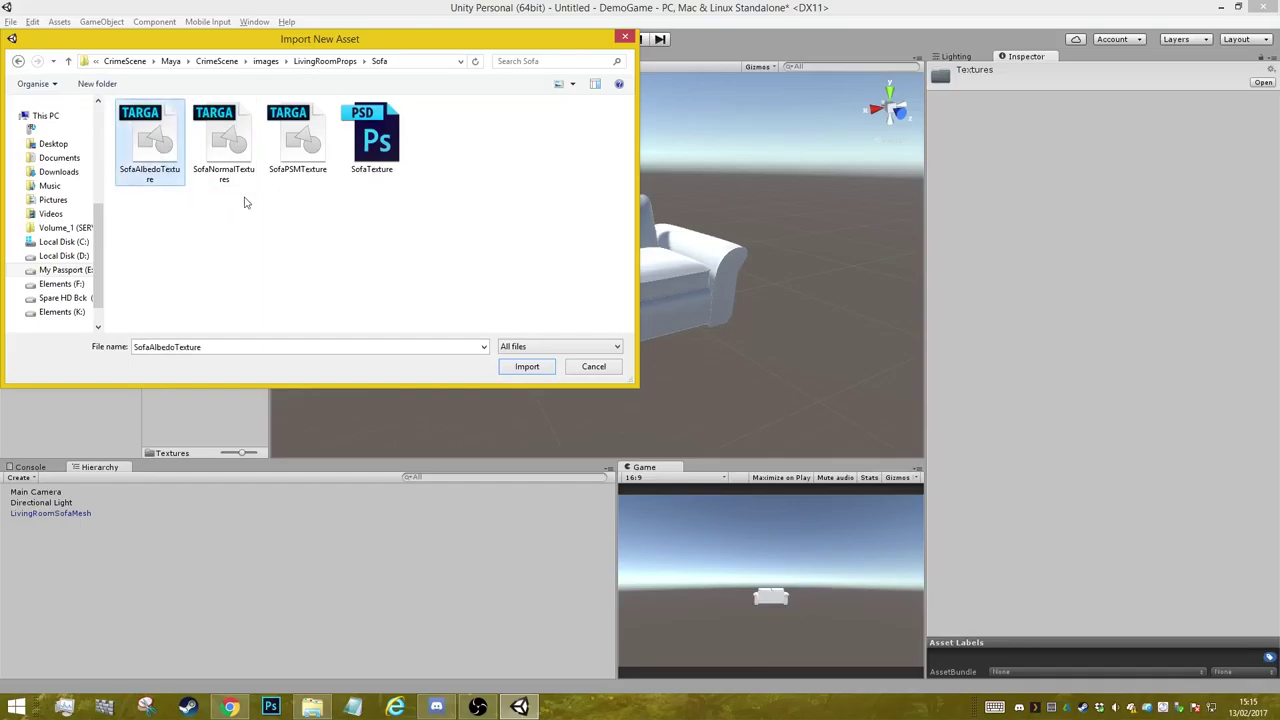
pyautogui.click(224, 145)
pyautogui.click(155, 147)
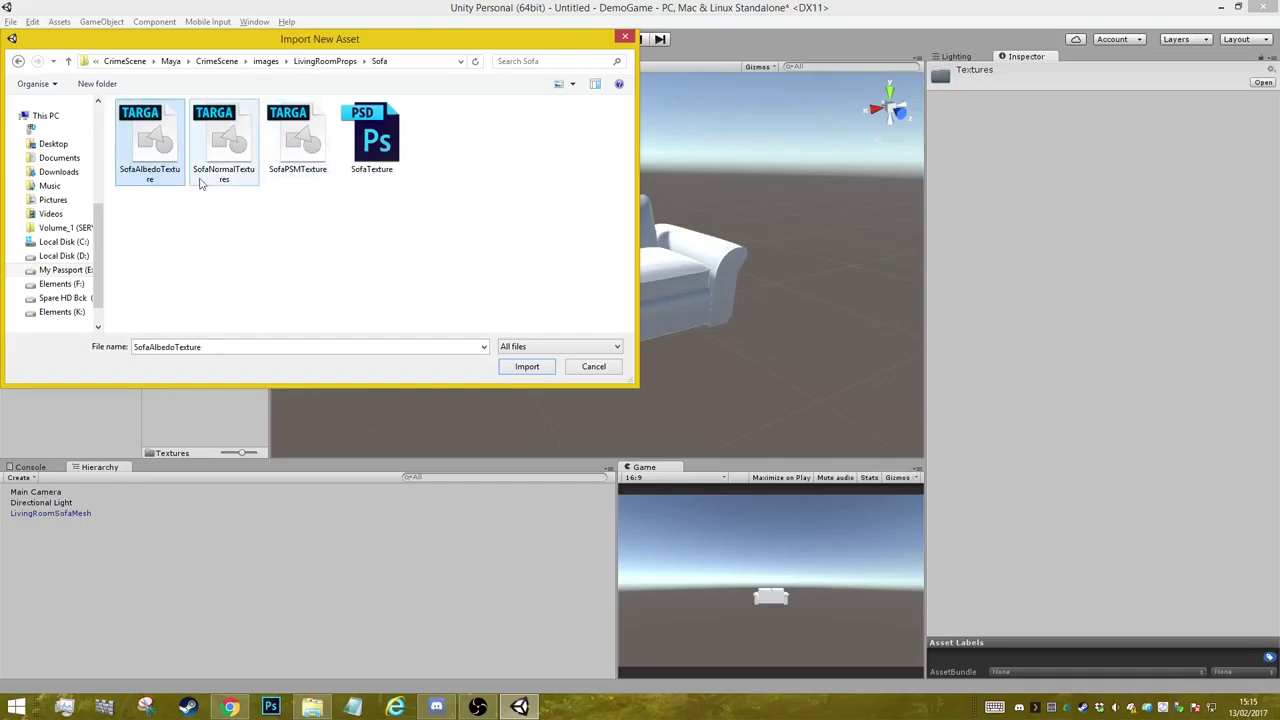
pyautogui.click(530, 366)
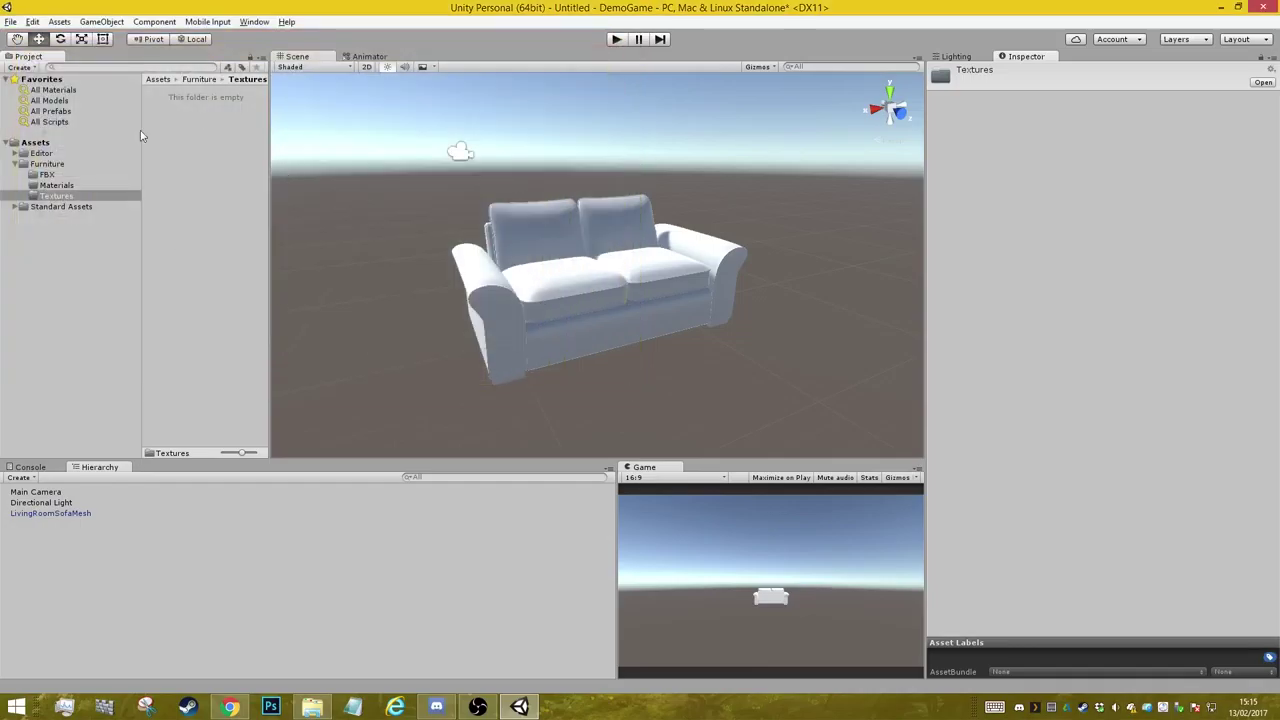
# - Copy SofaNormalTextures from E:/CrimeScene/Maya/CrimeScene/images/LivingRoomProps/Sofa into Unity's Furniture/Textures folder
pyautogui.click(314, 708)
pyautogui.click(350, 546)
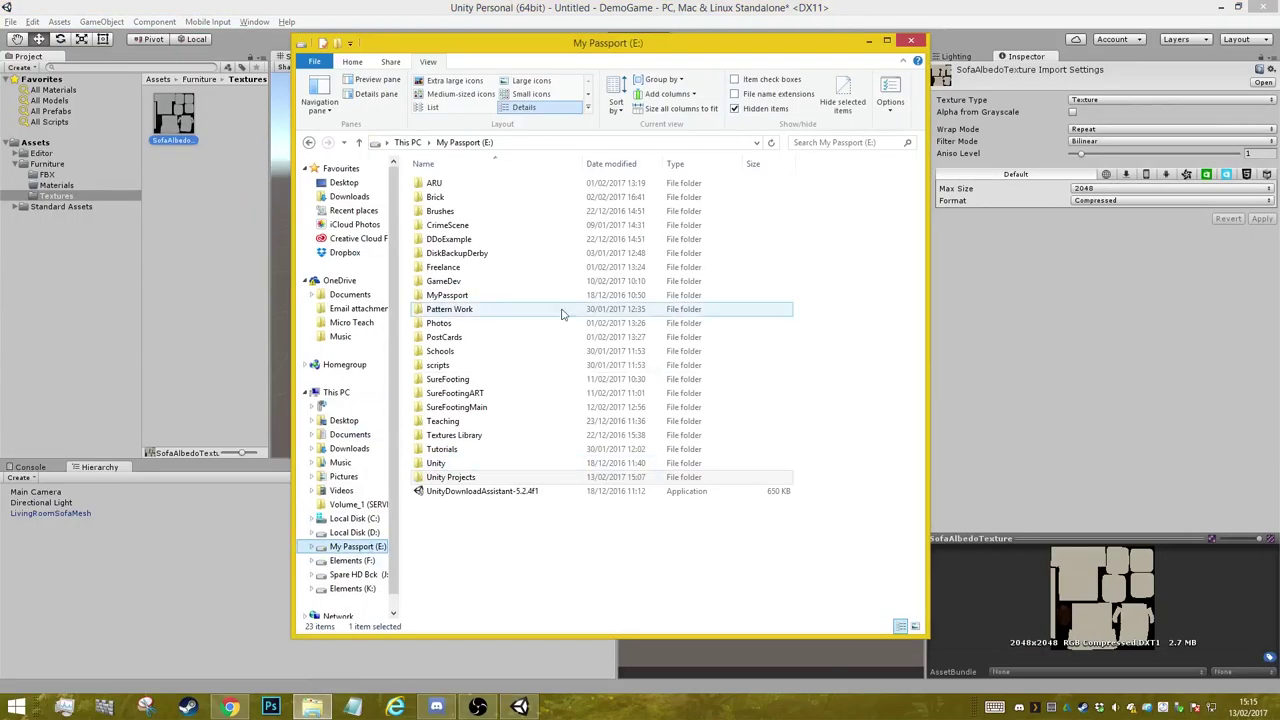
pyautogui.click(478, 230)
pyautogui.doubleClick(478, 232)
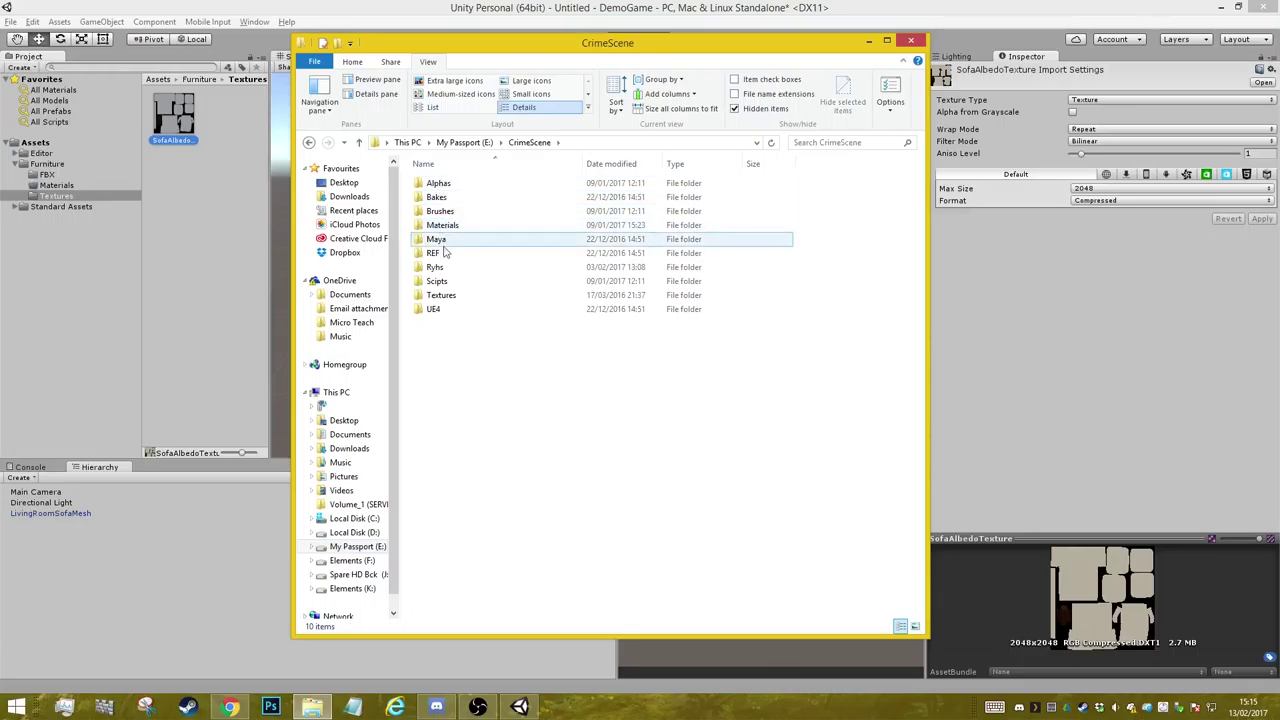
pyautogui.doubleClick(450, 248)
pyautogui.doubleClick(454, 186)
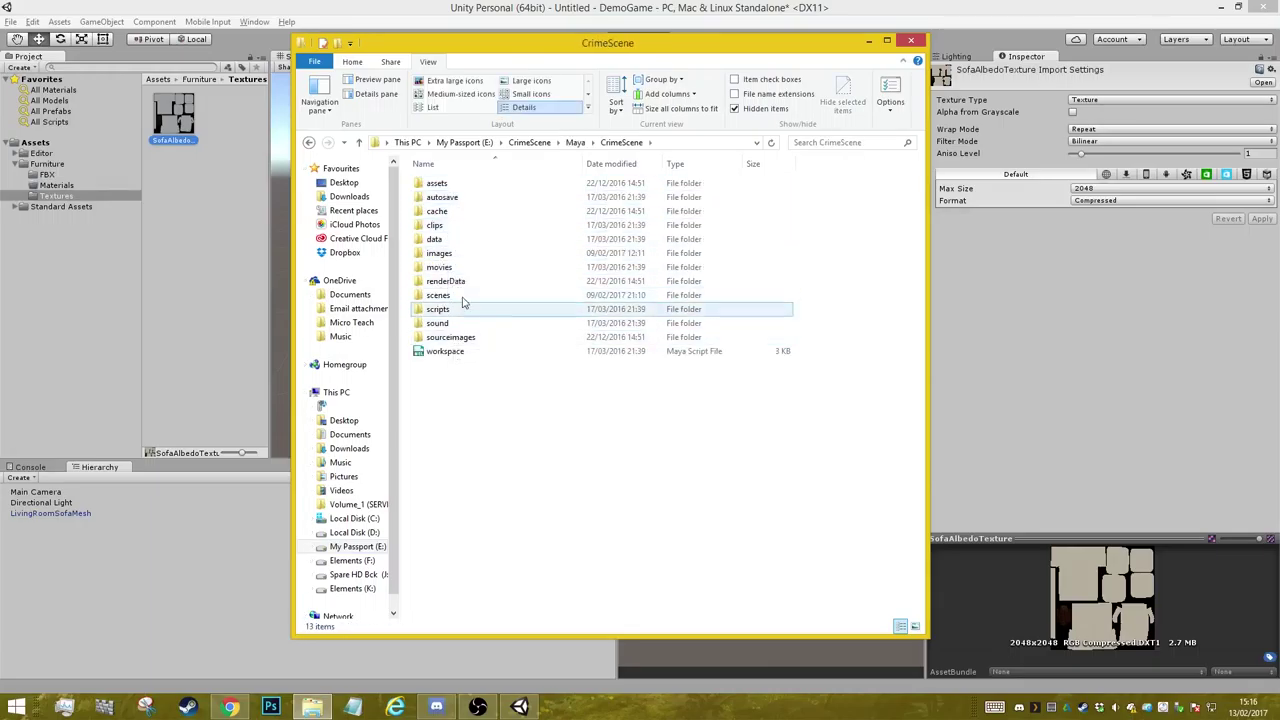
pyautogui.doubleClick(446, 253)
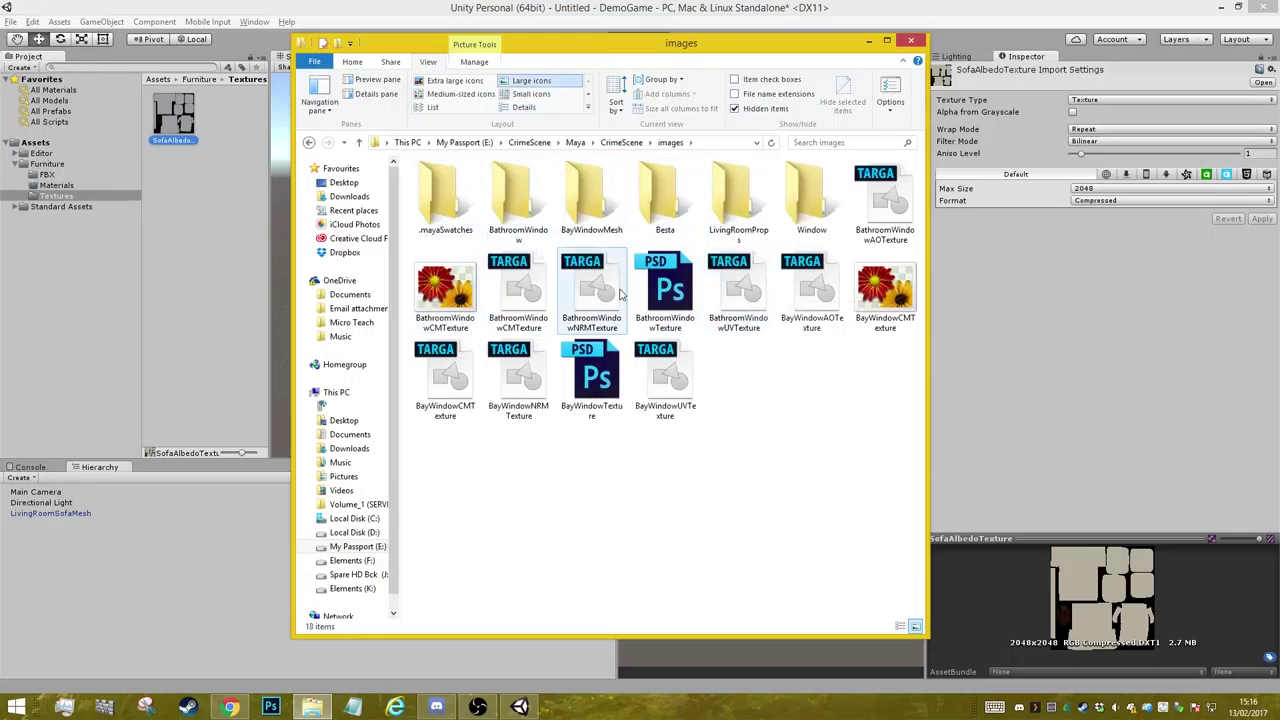
pyautogui.doubleClick(738, 205)
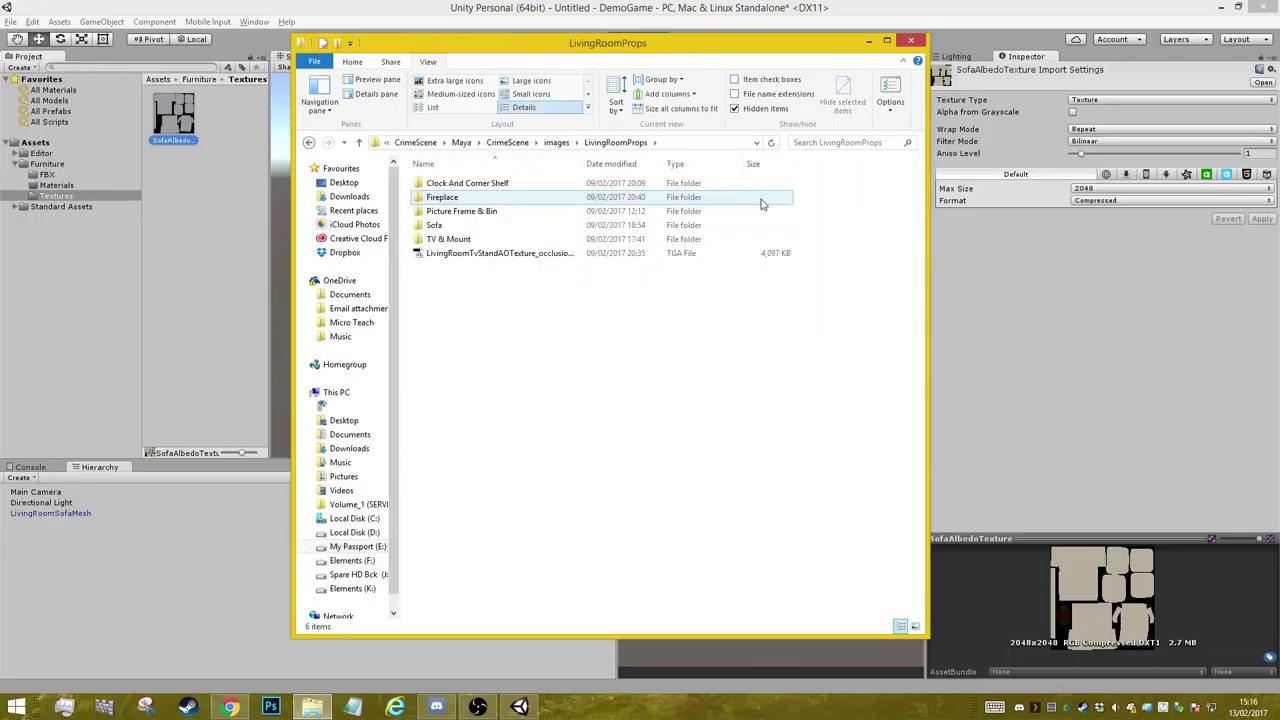
pyautogui.doubleClick(440, 228)
pyautogui.click(527, 206)
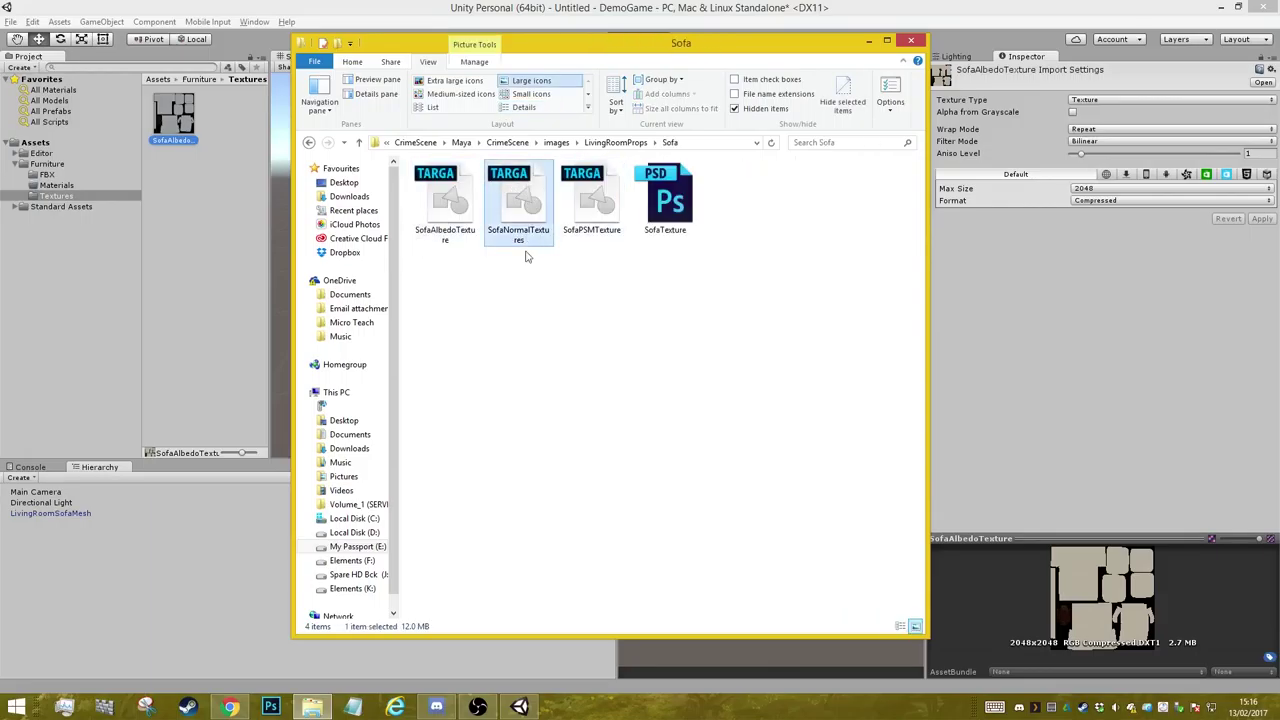
pyautogui.moveTo(503, 208); pyautogui.dragTo(193, 243)
# - Create a new material named SofaMAT in Unity's Textures folder
pyautogui.click(868, 41)
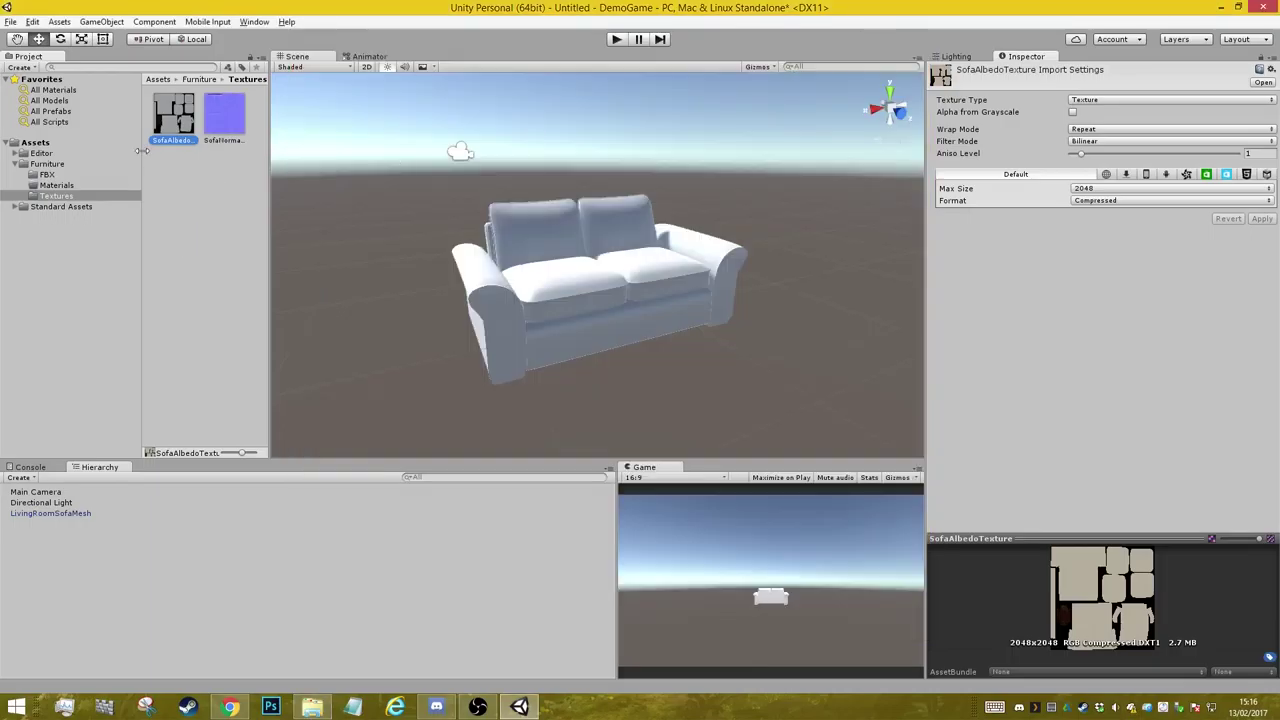
pyautogui.rightClick(221, 197)
pyautogui.moveTo(279, 205)
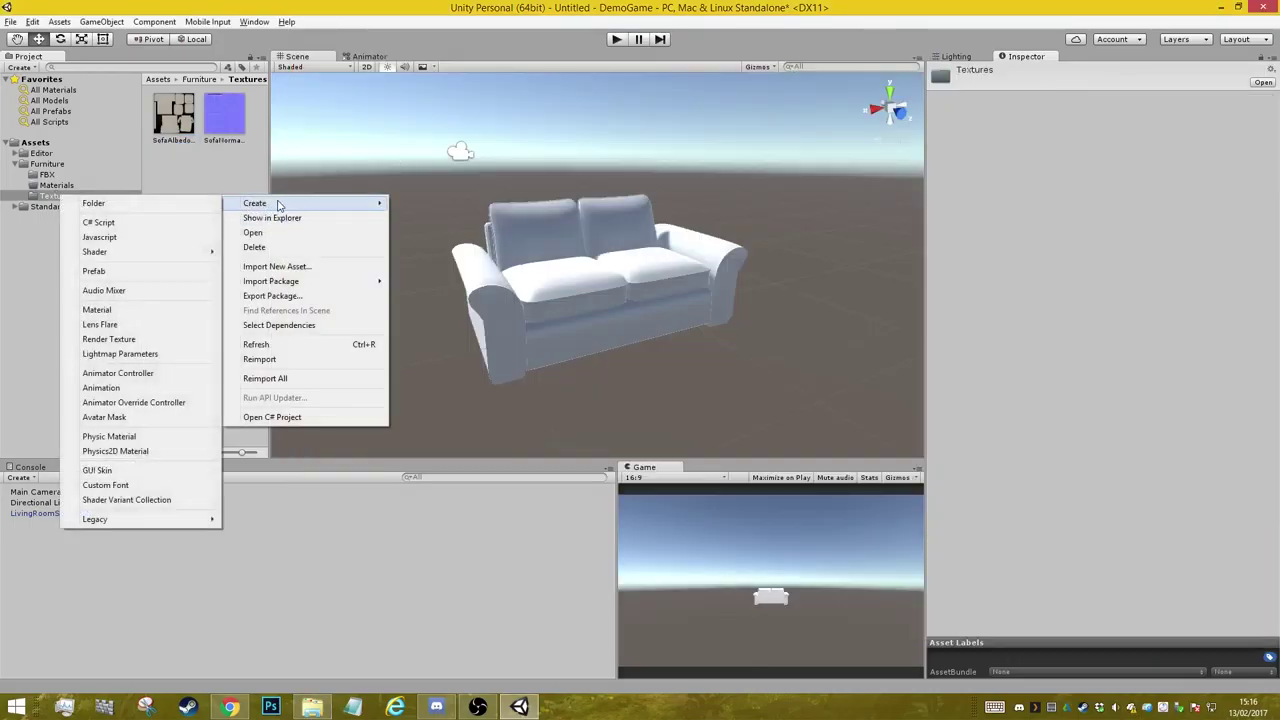
pyautogui.click(131, 309)
pyautogui.write('SofaMAT')
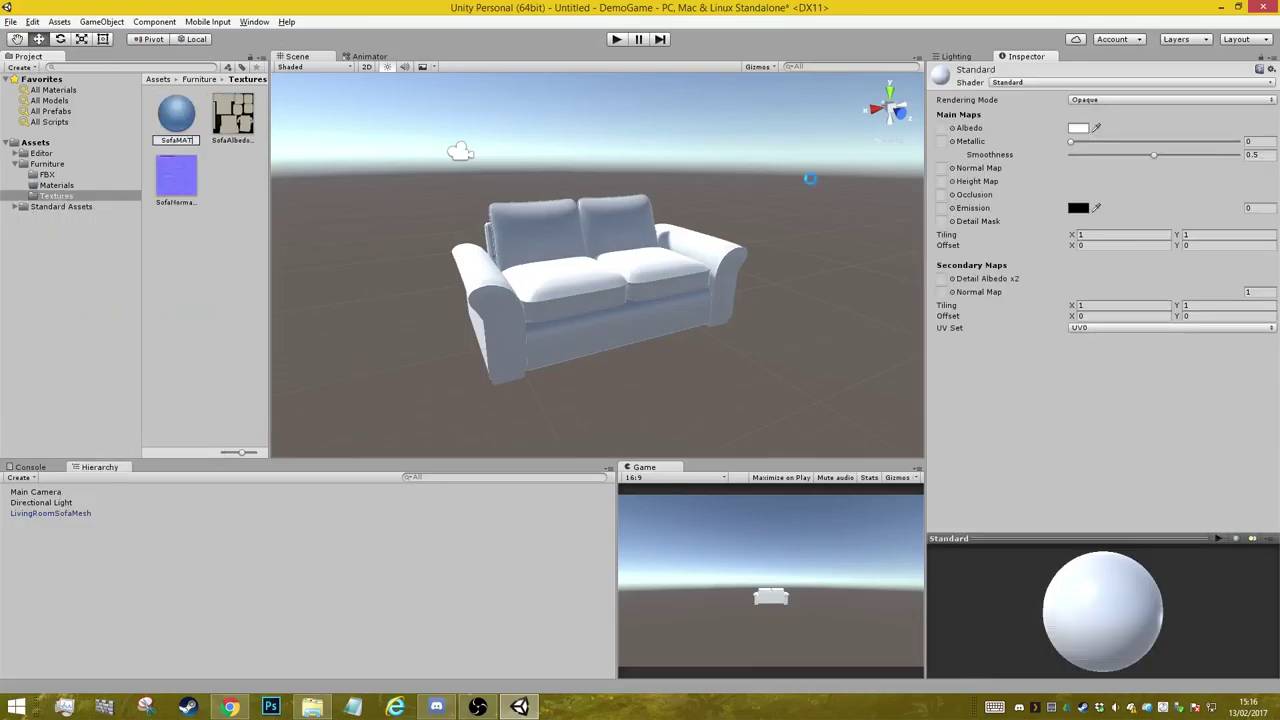
# - Use SofaAlbedoTexture as SofaMAT's albedo and SofaNormalTextures as its normal map
pyautogui.moveTo(165, 133); pyautogui.dragTo(942, 129)
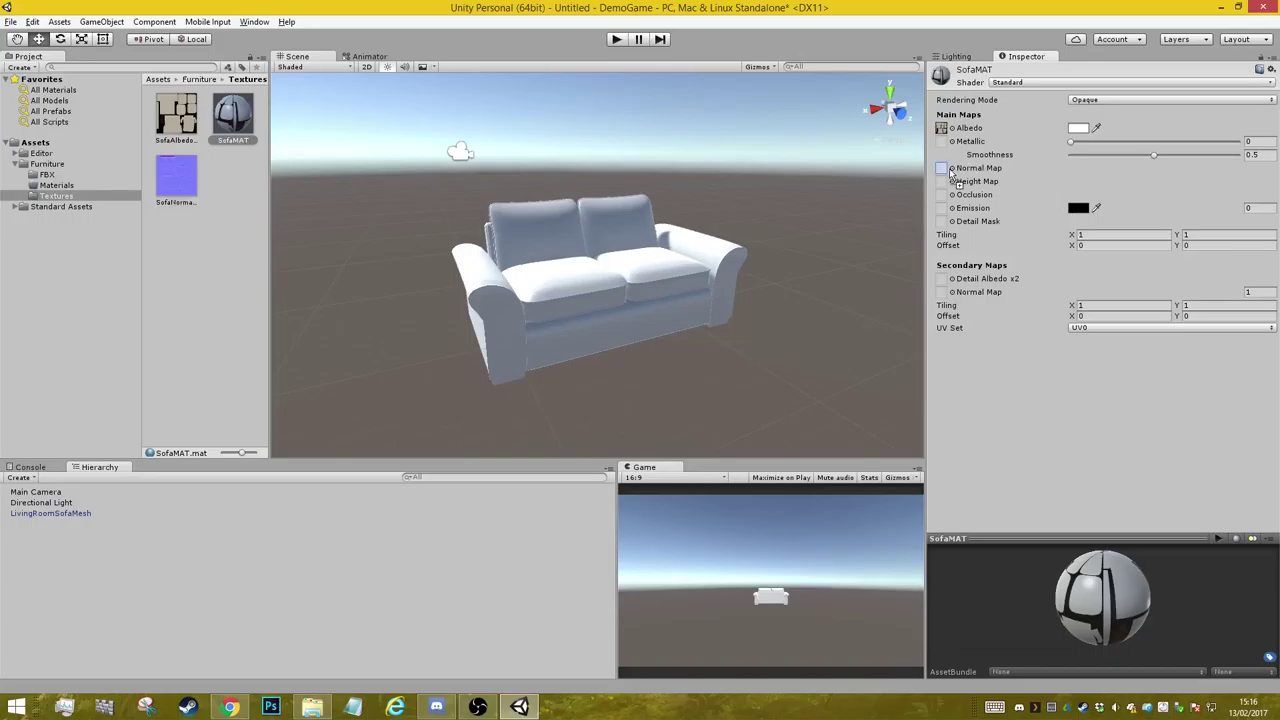
pyautogui.moveTo(179, 176); pyautogui.dragTo(948, 170)
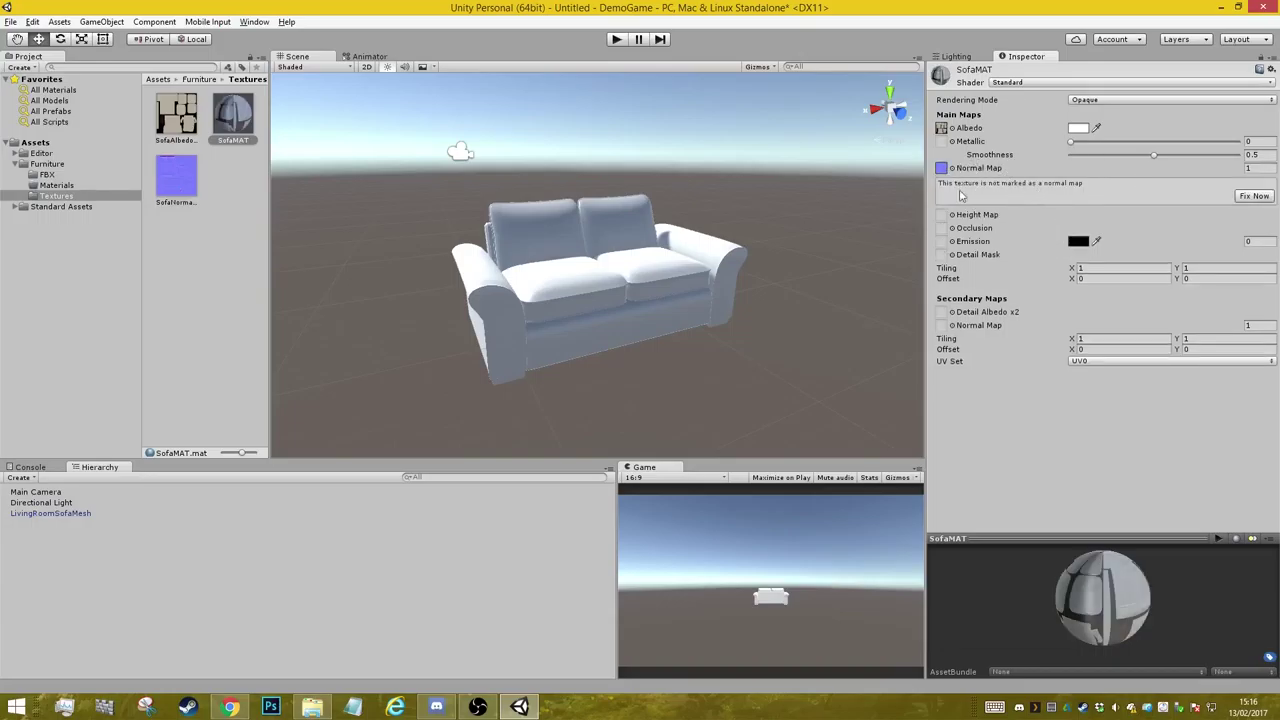
pyautogui.click(1257, 197)
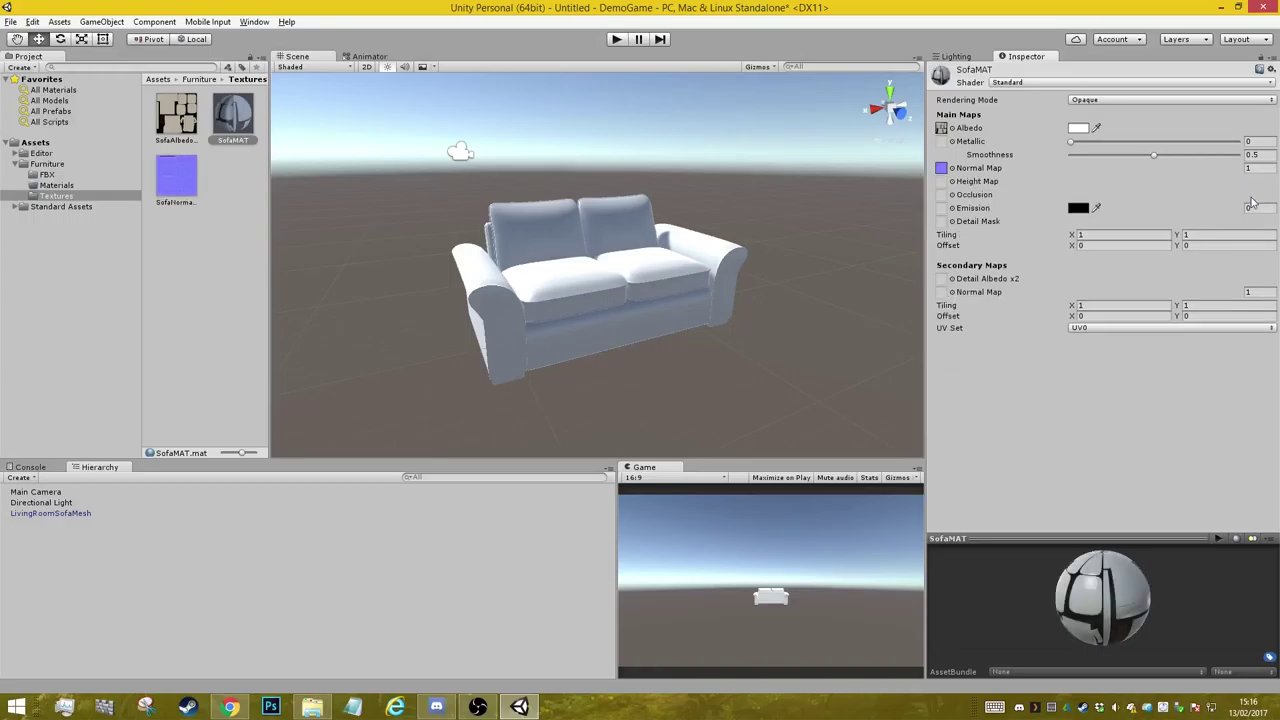
pyautogui.click(545, 283)
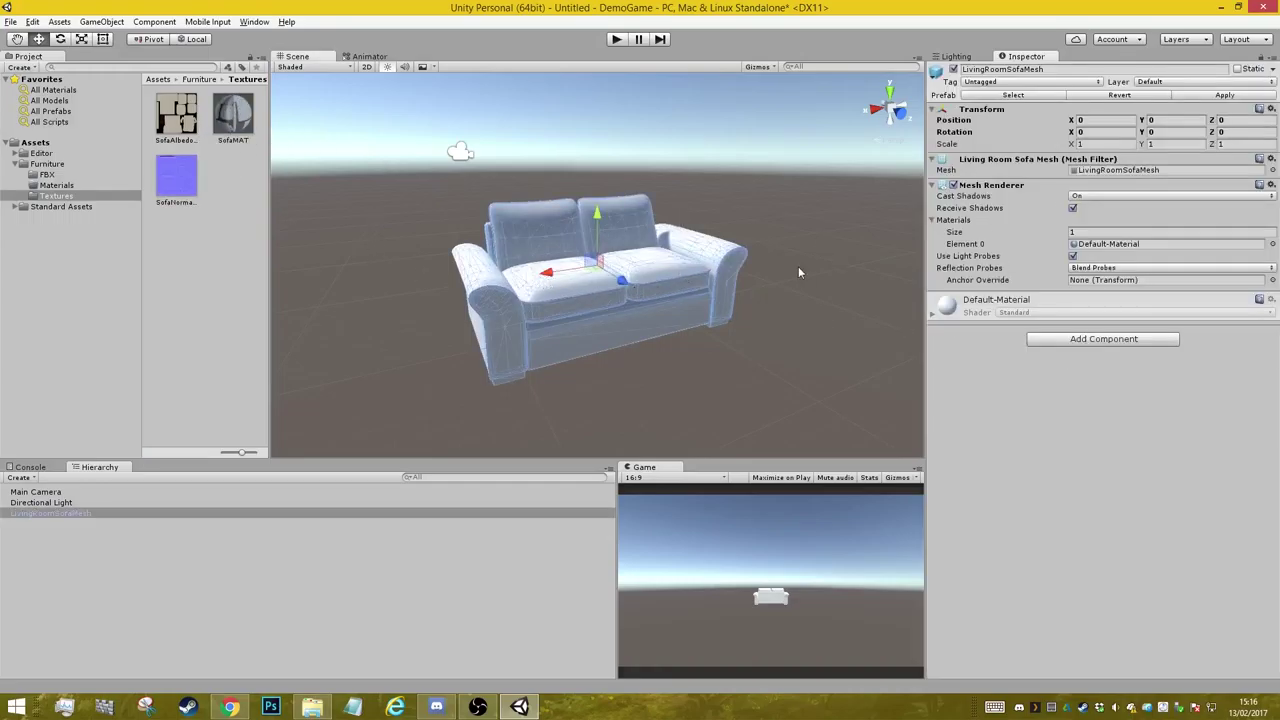
# - Assign SofaMAT to the sofa's Mesh Renderer Element 0, check the shading, and select SofaMAT
pyautogui.moveTo(237, 117); pyautogui.dragTo(1111, 245)
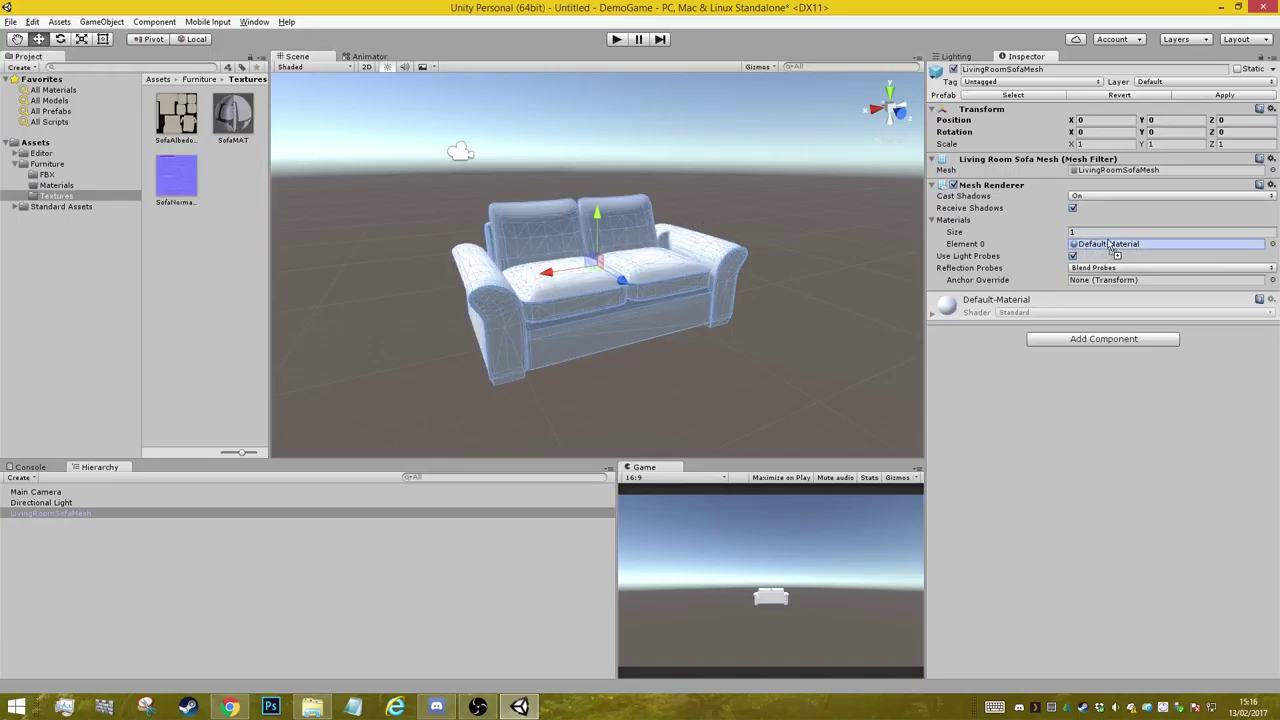
pyautogui.click(746, 192)
pyautogui.moveTo(746, 192)
pyautogui.keyDown('alt'); pyautogui.mouseDown()
pyautogui.moveTo(267, 142)
pyautogui.moveTo(642, 256)
pyautogui.moveTo(516, 340)
pyautogui.moveTo(549, 270)
pyautogui.moveTo(423, 194)
pyautogui.mouseUp(); pyautogui.keyUp('alt')
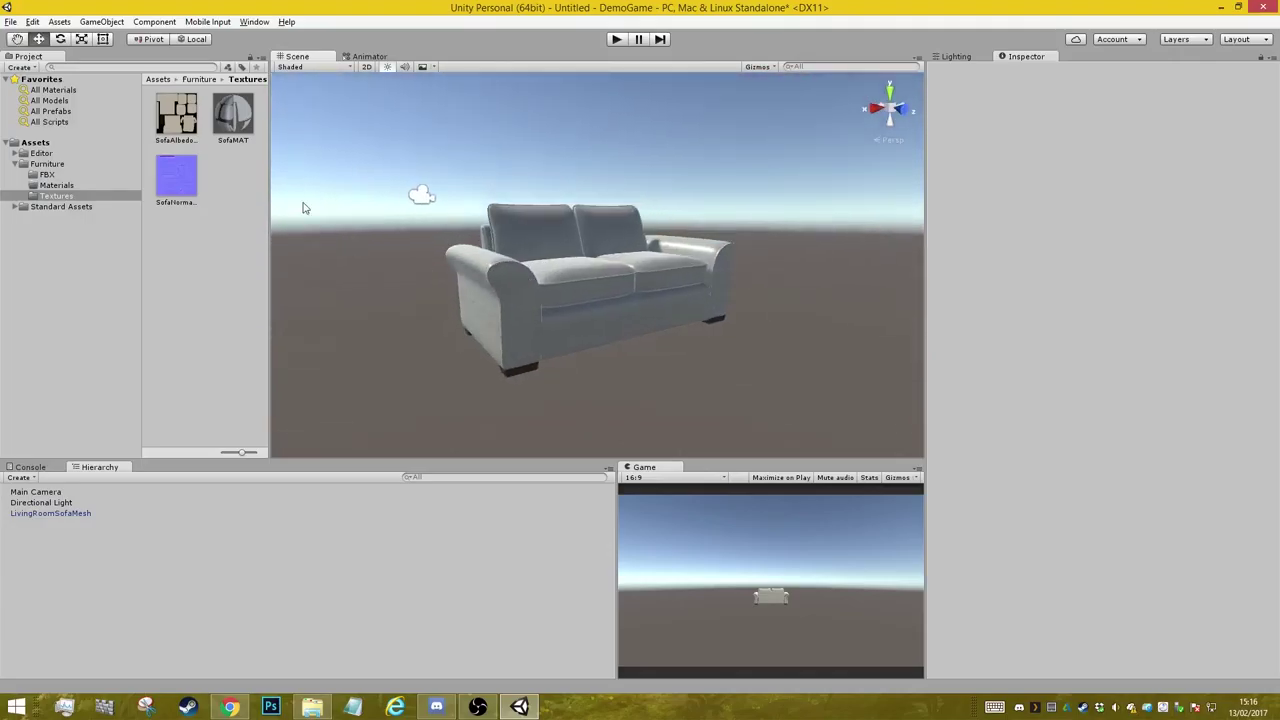
pyautogui.click(233, 115)
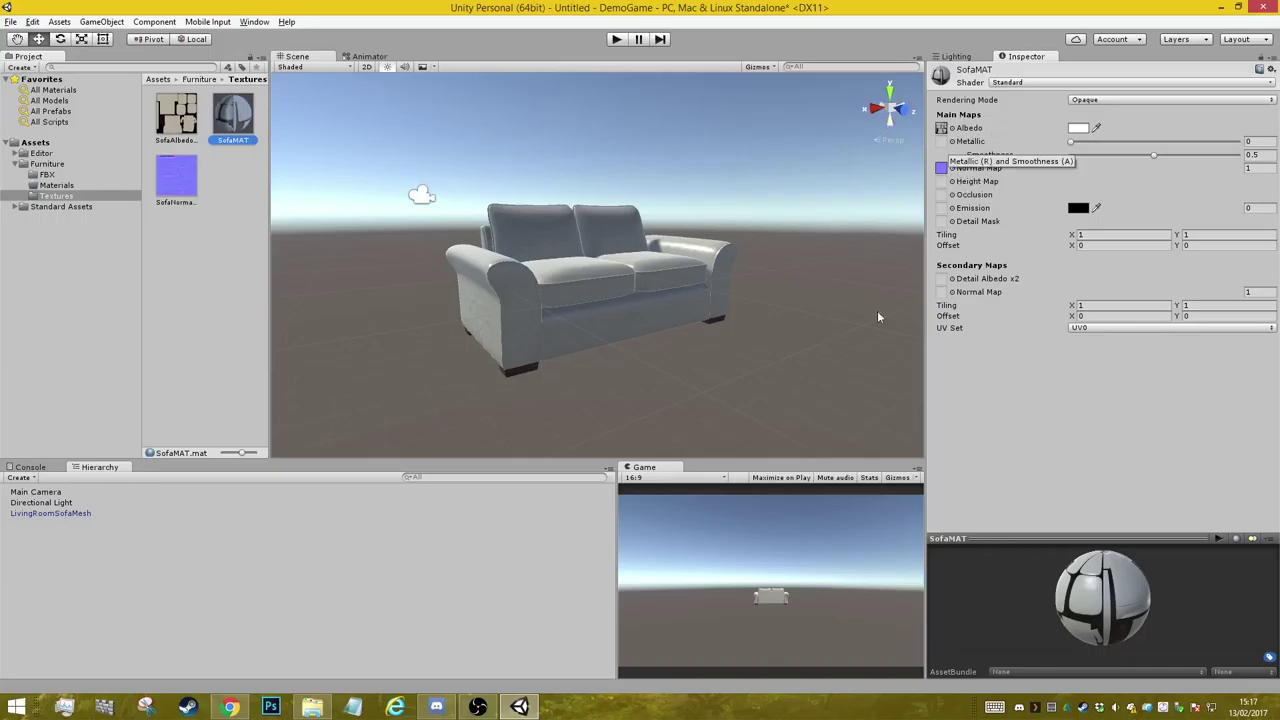
# - Open SofaPSMTexture.tga in Photoshop, show only its Red channel, and start a 1024×1024 new document
pyautogui.click(312, 707)
pyautogui.click(597, 195)
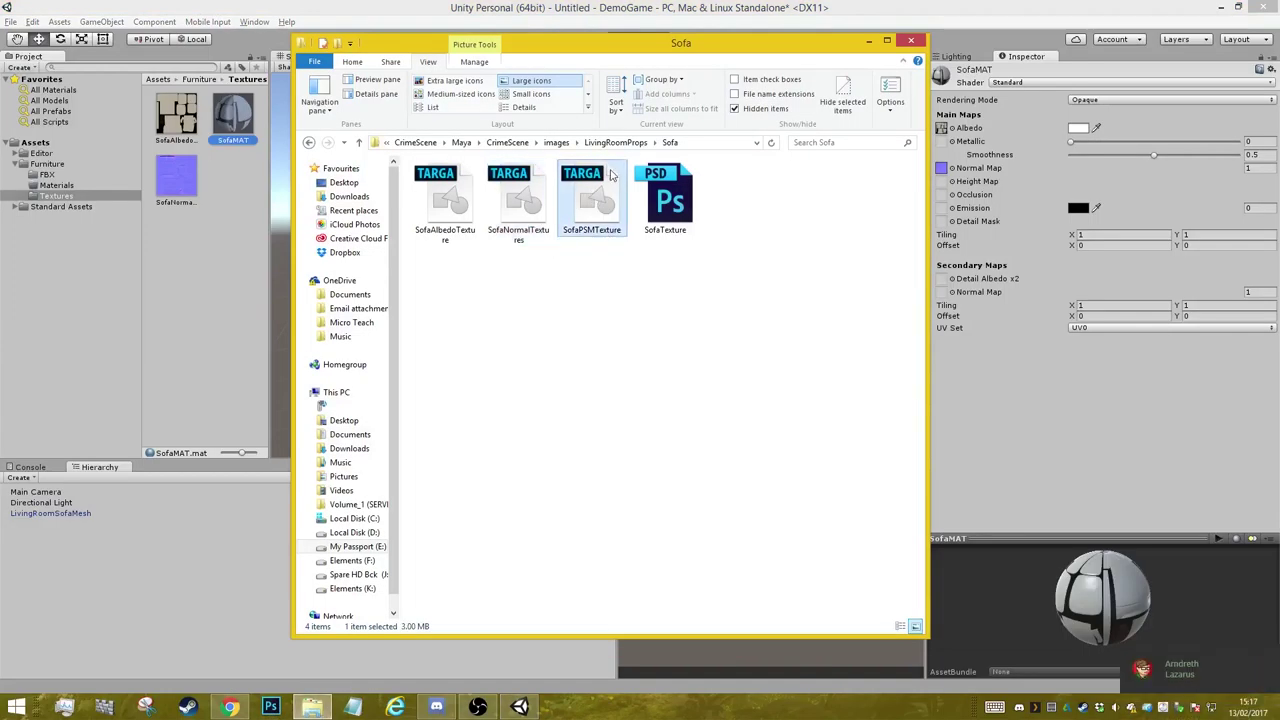
pyautogui.doubleClick(612, 176)
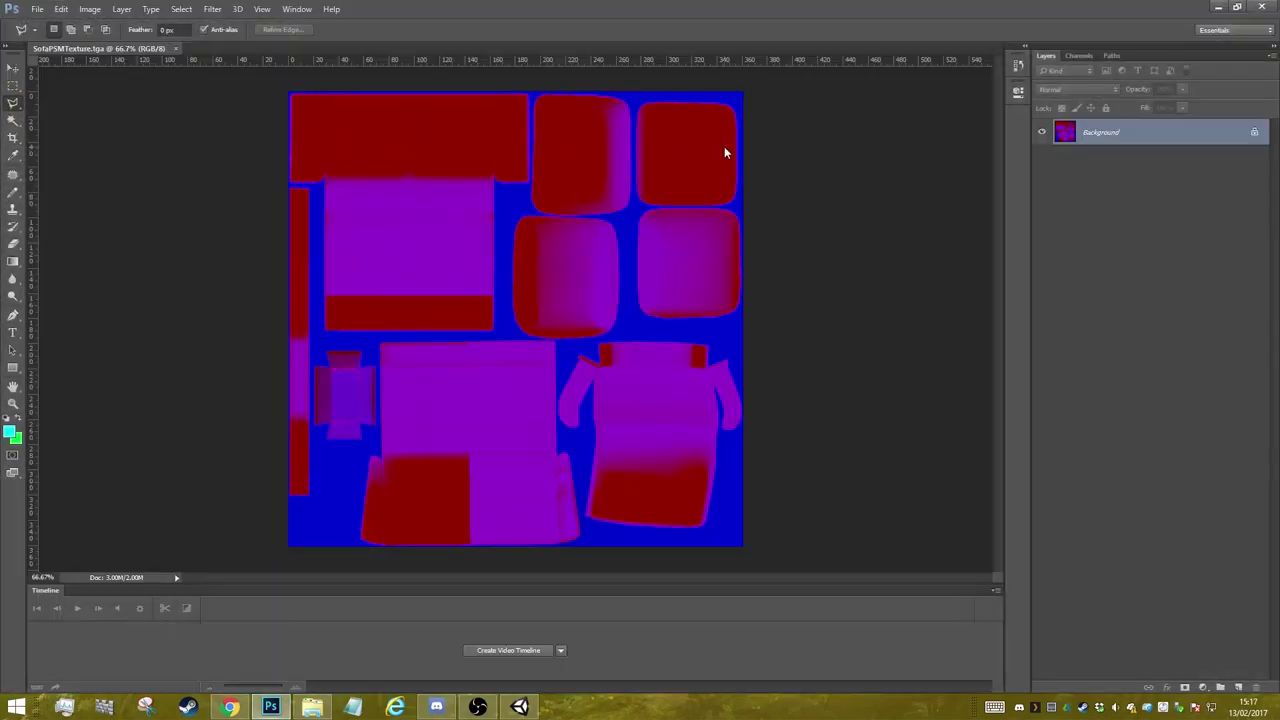
pyautogui.click(1079, 55)
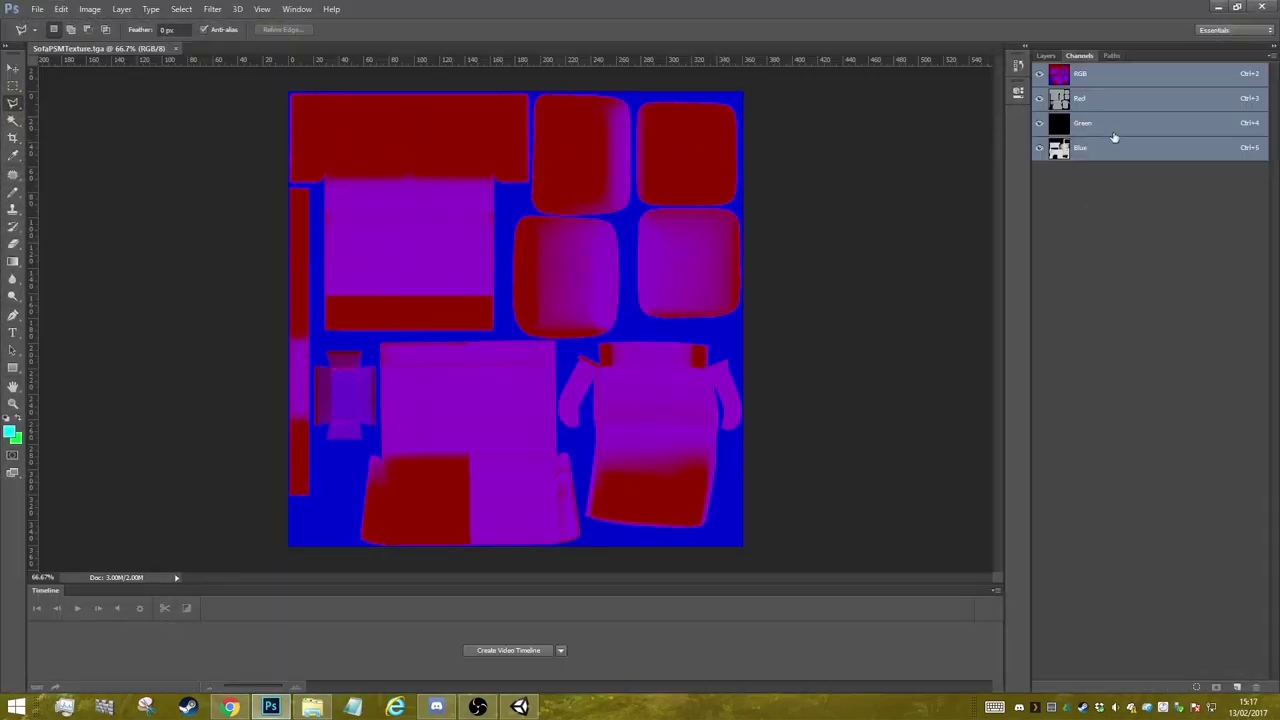
pyautogui.hotkey('ctrl', '3')
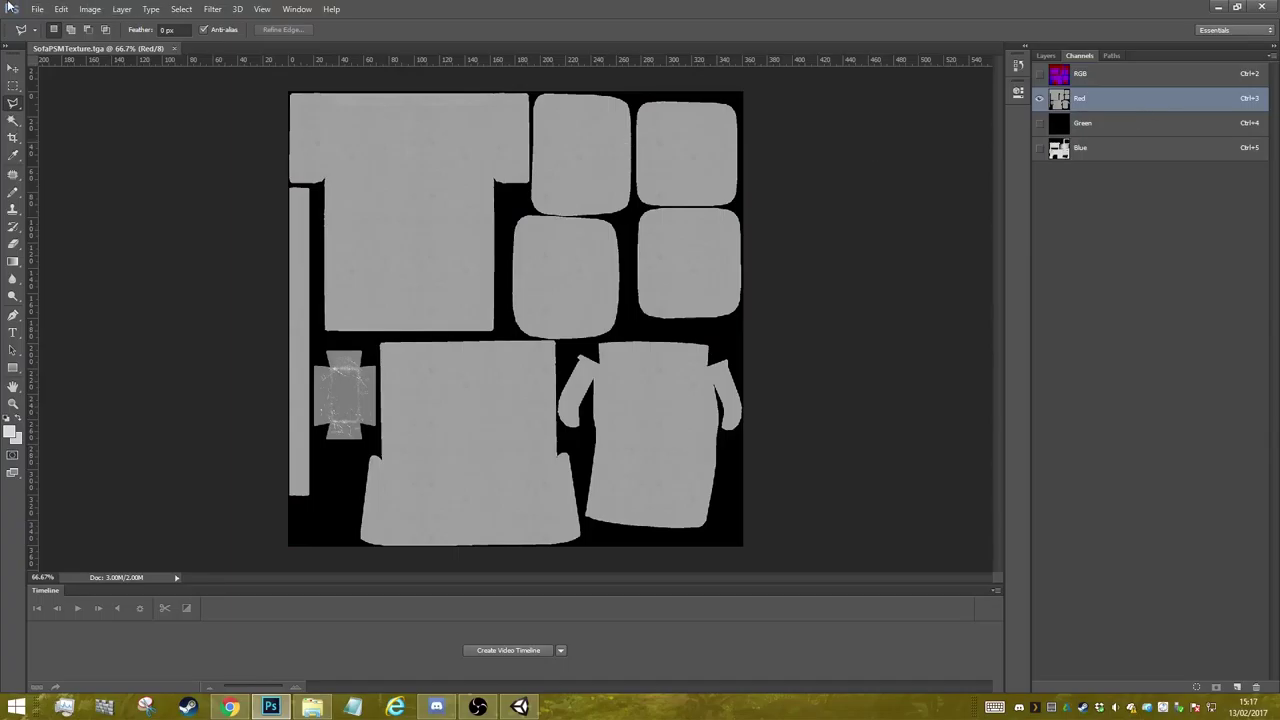
pyautogui.click(36, 9)
pyautogui.click(48, 23)
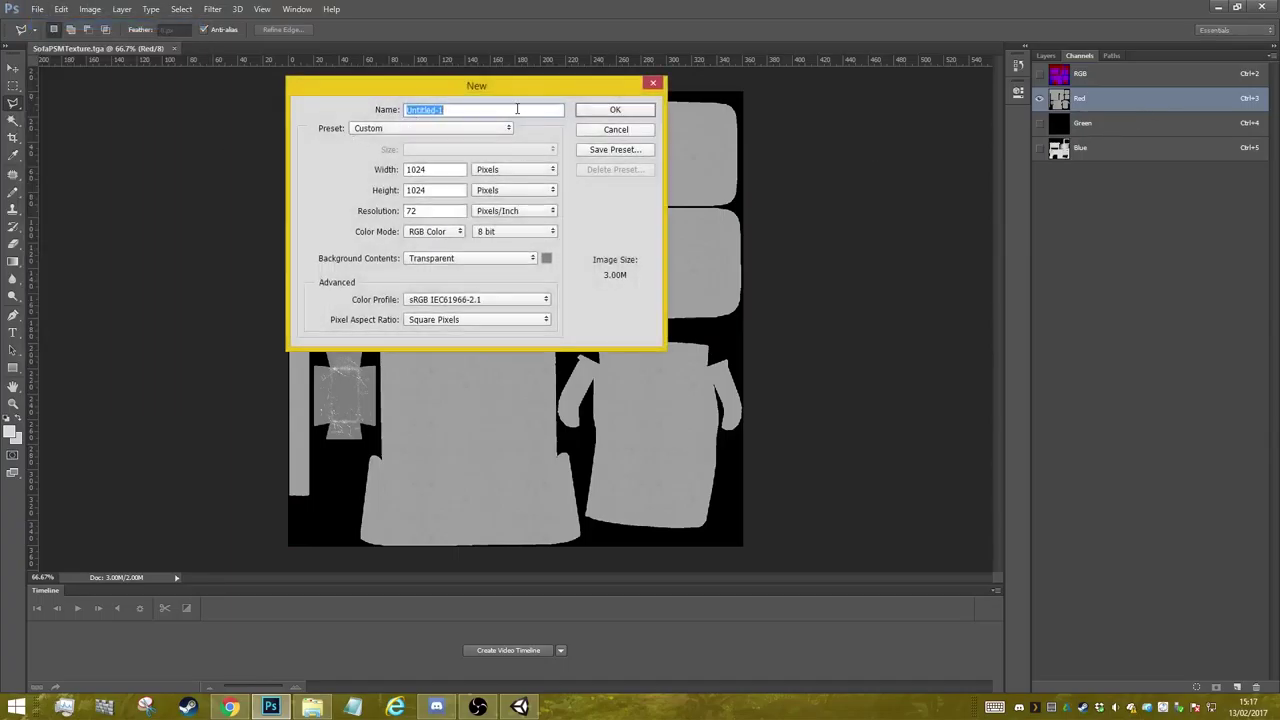
# - Create a black-filled SofaMetalTexture document, then go back to SofaPSMTexture's Red channel
pyautogui.write('SofaMetalTexture')
pyautogui.click(617, 110)
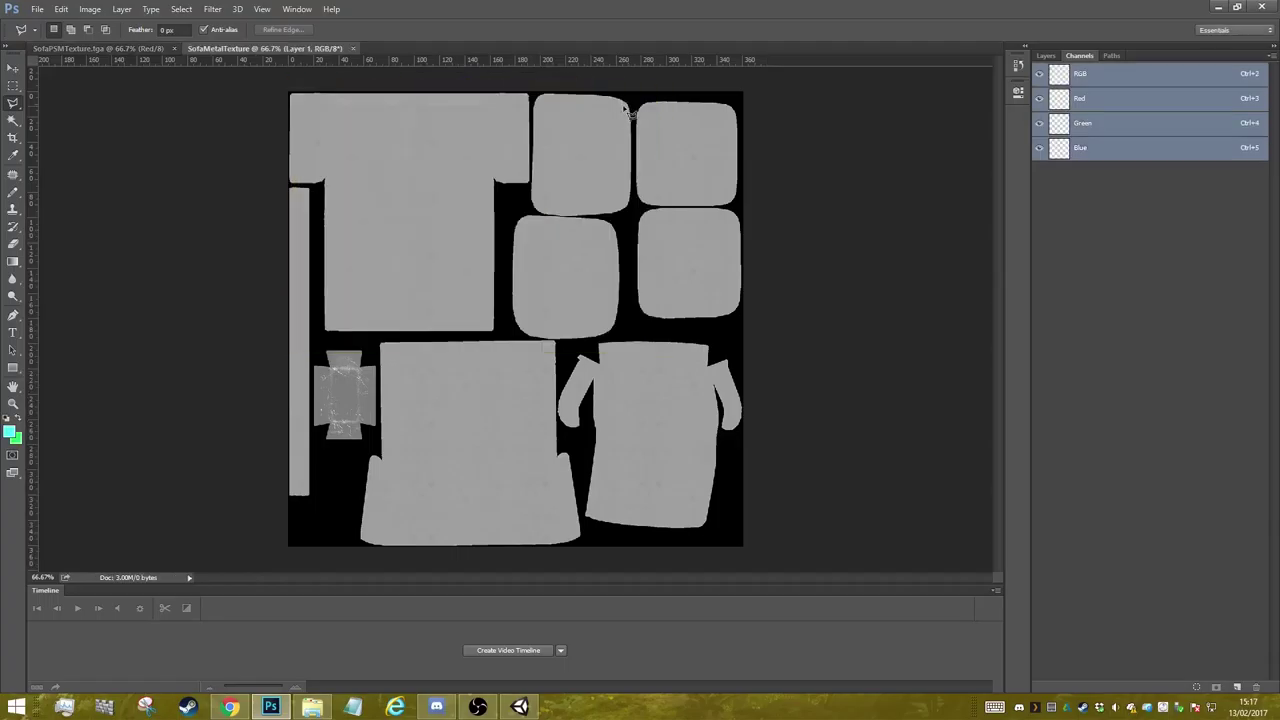
pyautogui.click(1048, 58)
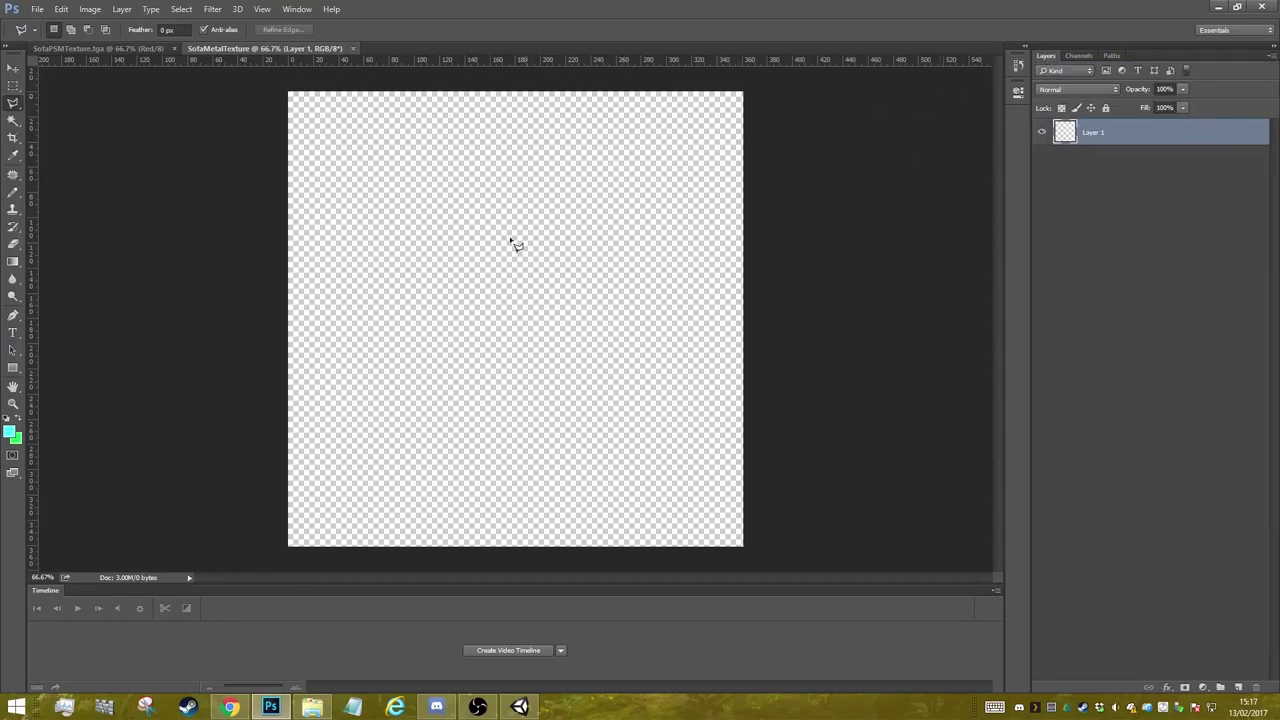
pyautogui.click(8, 420)
pyautogui.hotkey('alt', 'BackSpace')
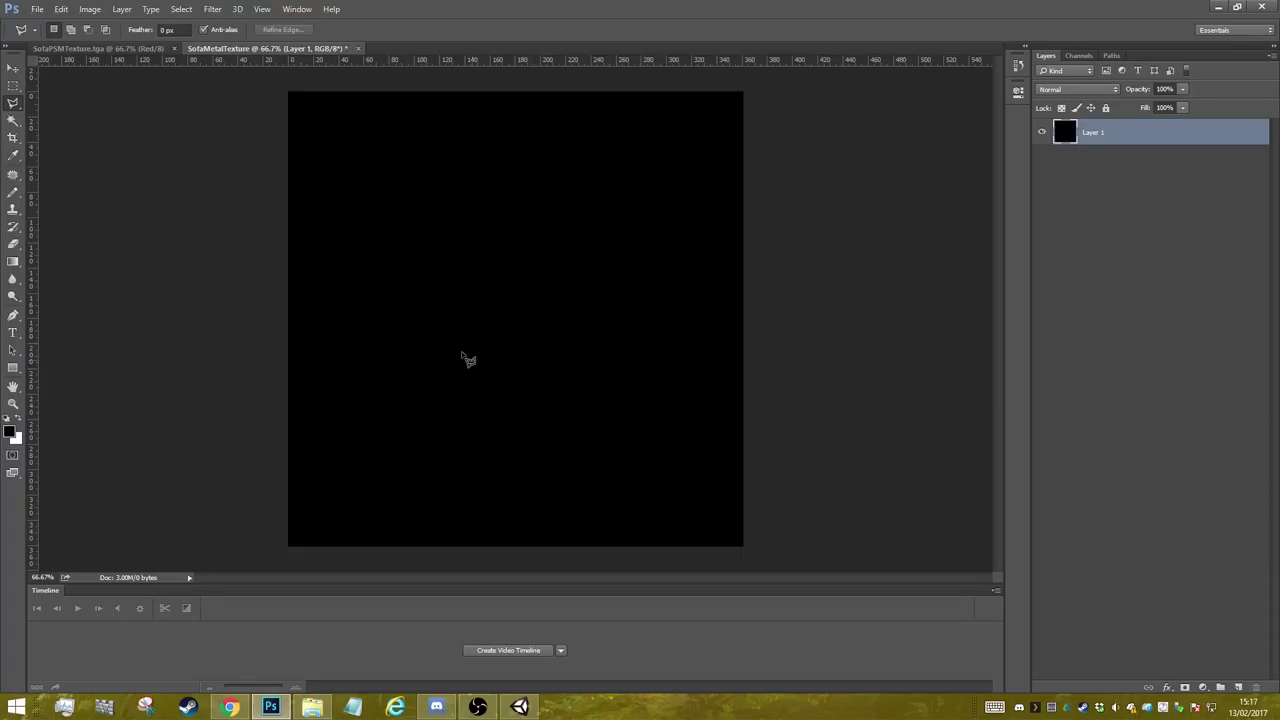
pyautogui.click(95, 49)
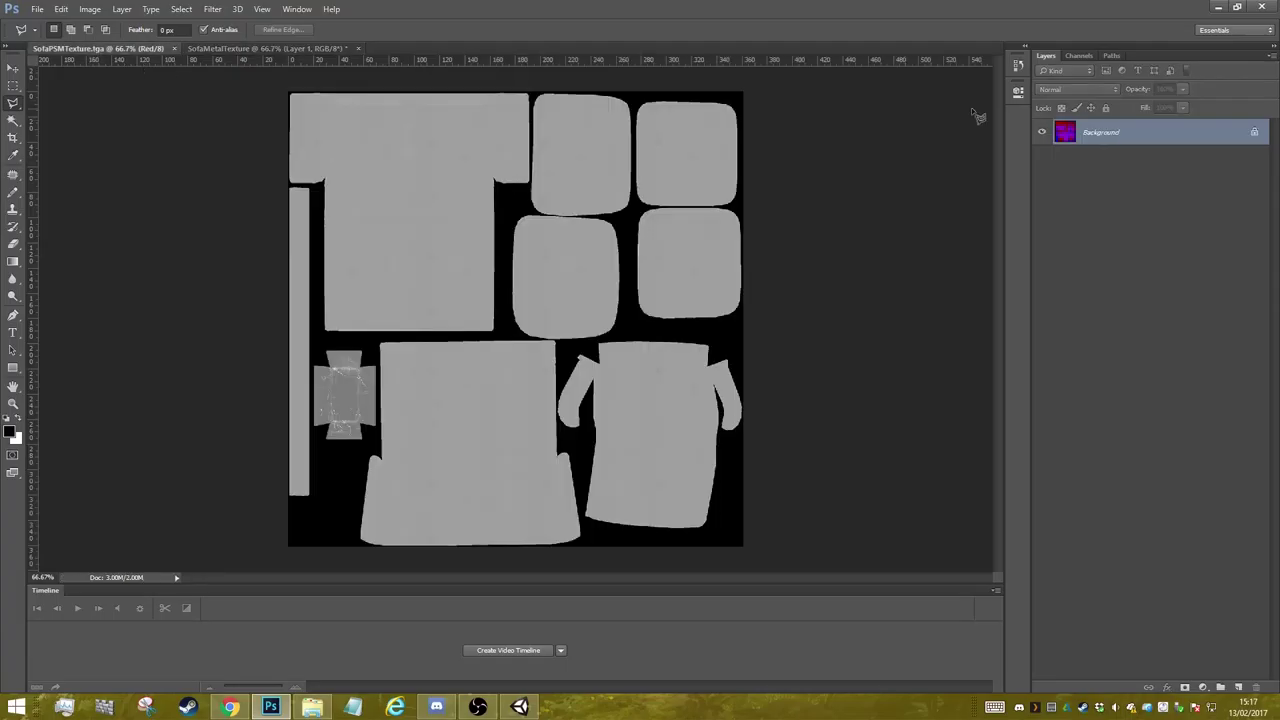
pyautogui.click(1079, 55)
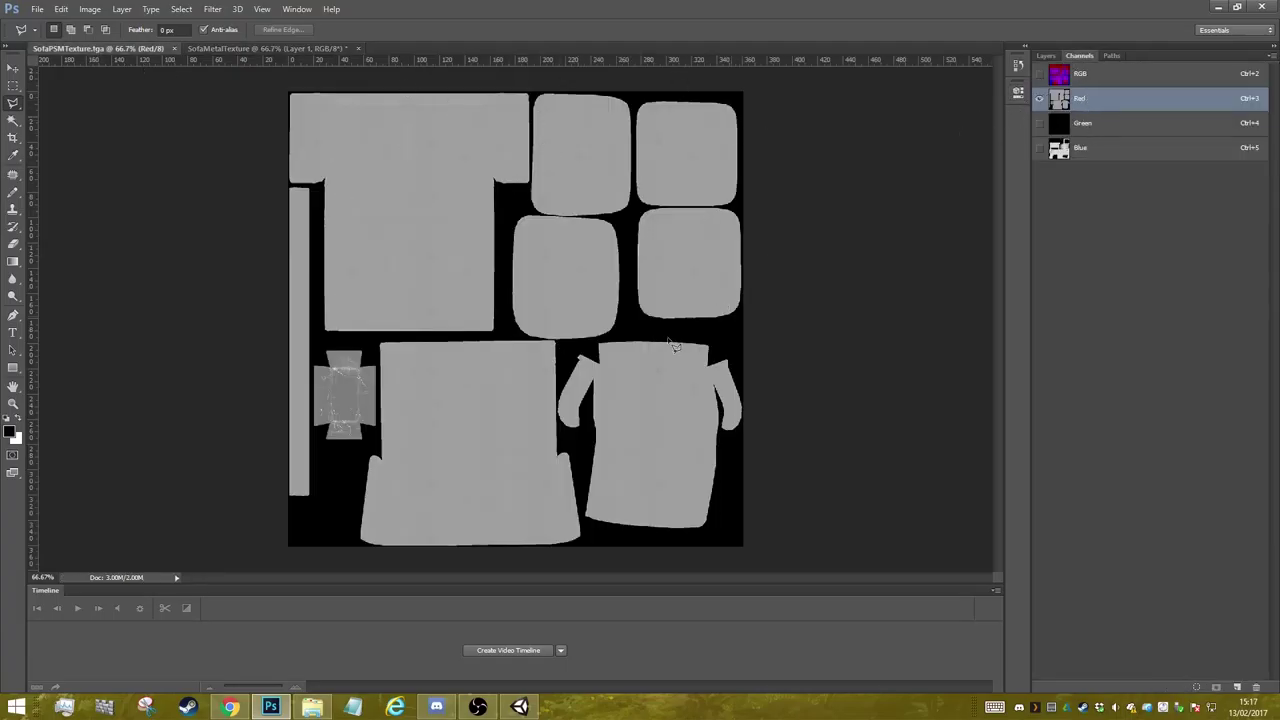
# - Paste SofaPSMTexture's Red channel into a new Alpha 1 channel of SofaMetalTexture
pyautogui.hotkey('ctrl', 'a')
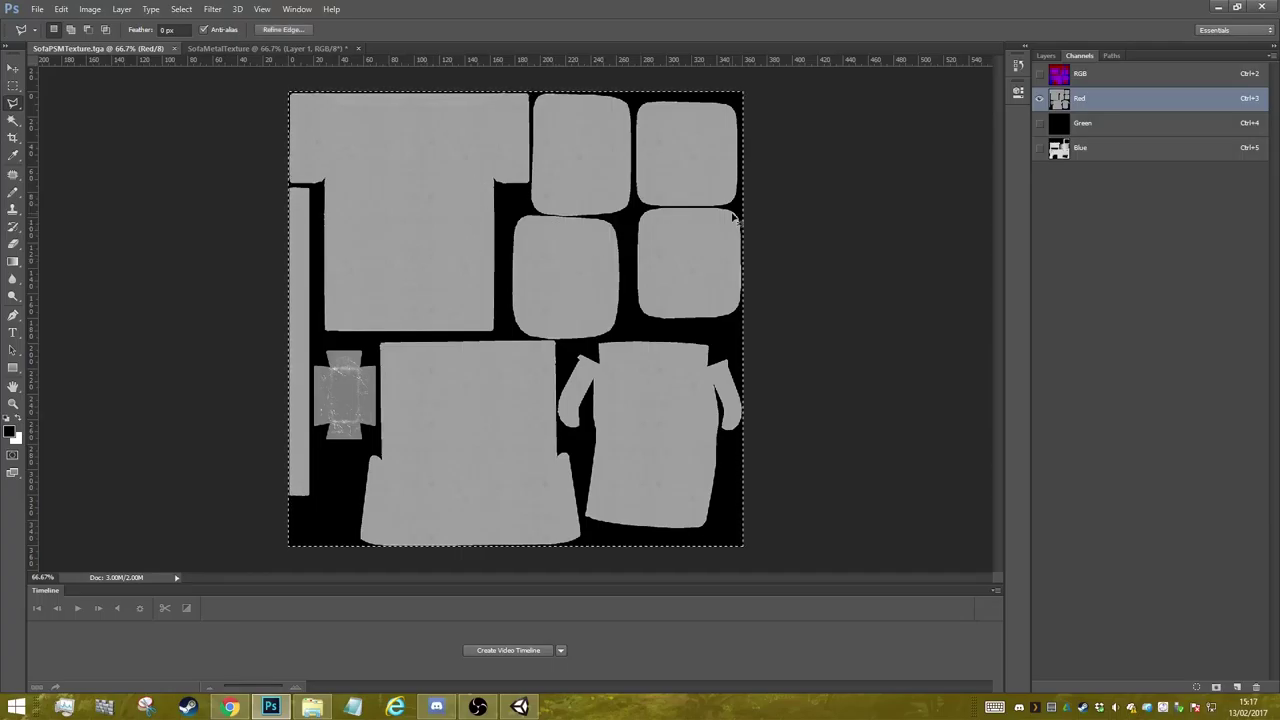
pyautogui.click(263, 49)
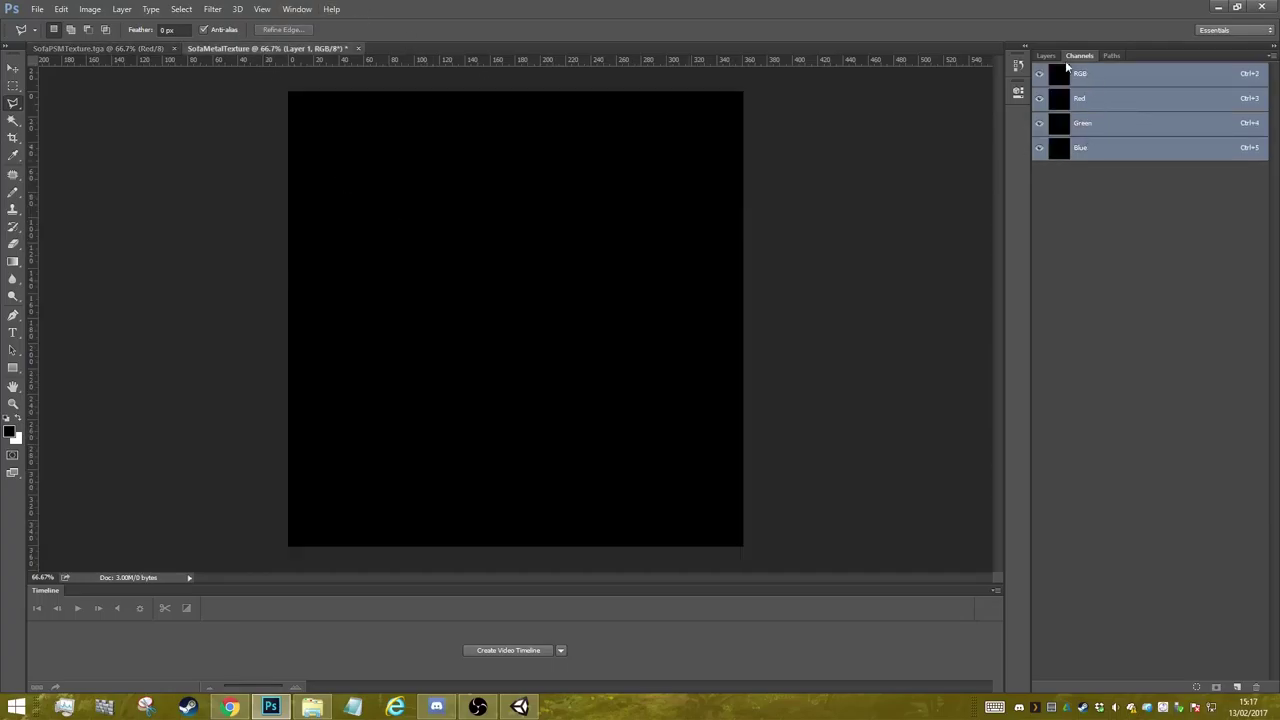
pyautogui.click(1128, 132)
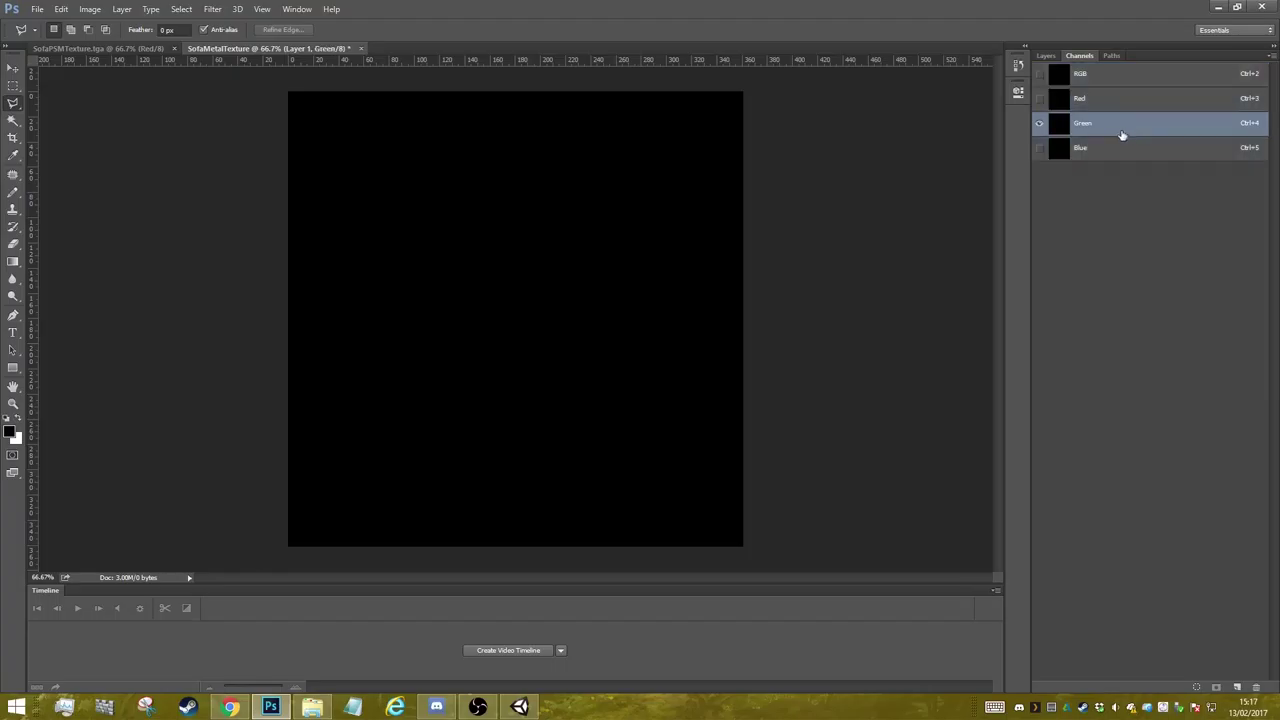
pyautogui.click(1103, 153)
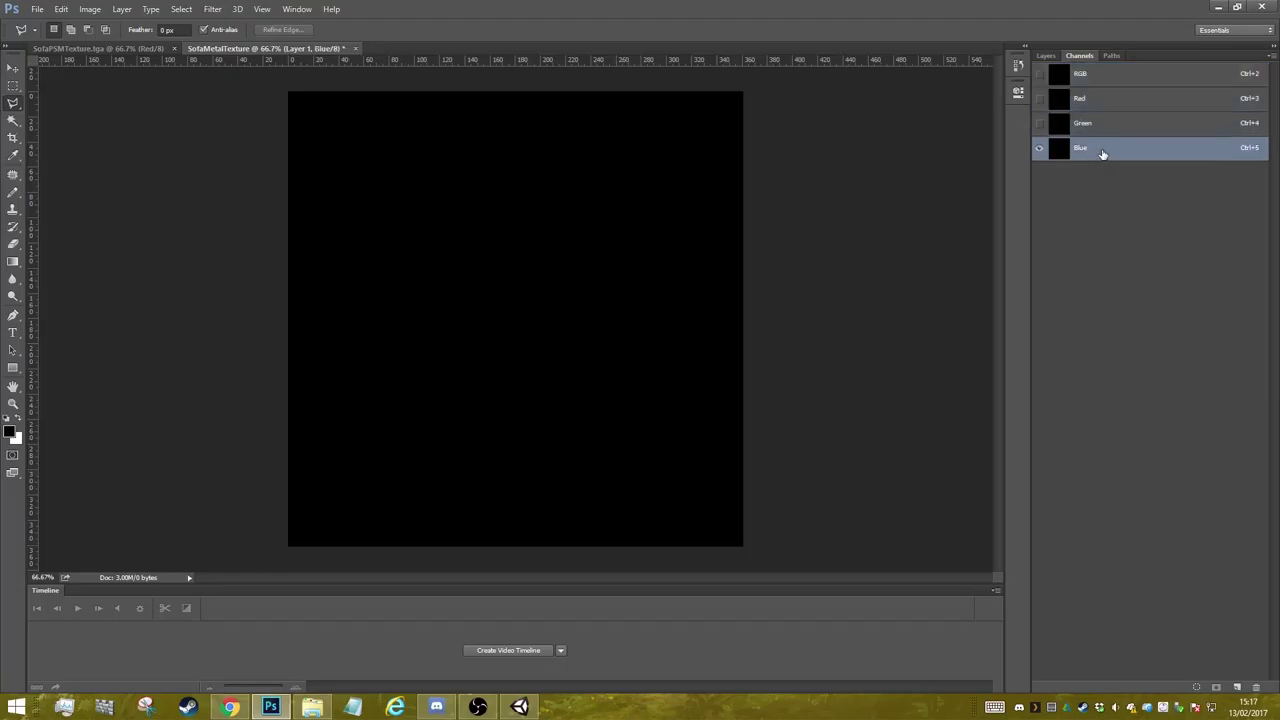
pyautogui.click(1236, 687)
pyautogui.hotkey('ctrl', 'v')
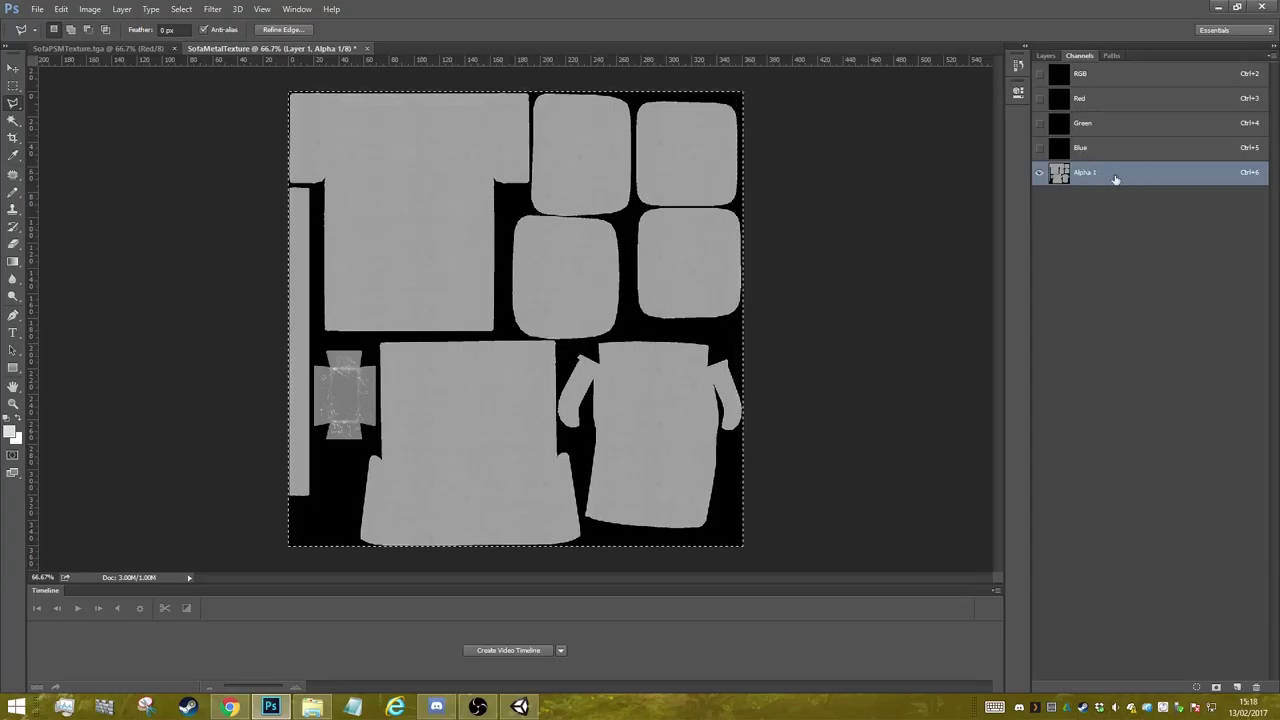
pyautogui.click(1039, 76)
# - Save a copy as Targa, browsing to E:/CrimeScene/Maya/CrimeScene/images/LivingRoomProps/Sofa
pyautogui.hotkey('ctrl', 'shift', 's')
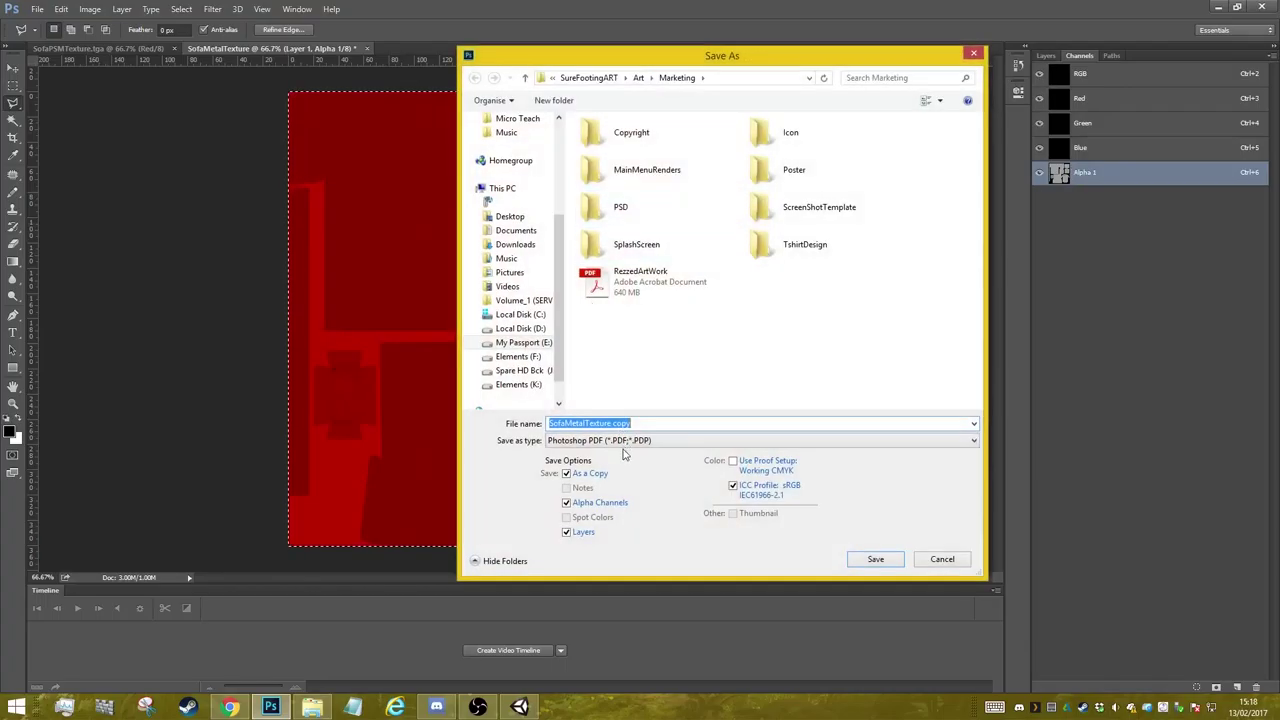
pyautogui.click(626, 441)
pyautogui.click(640, 659)
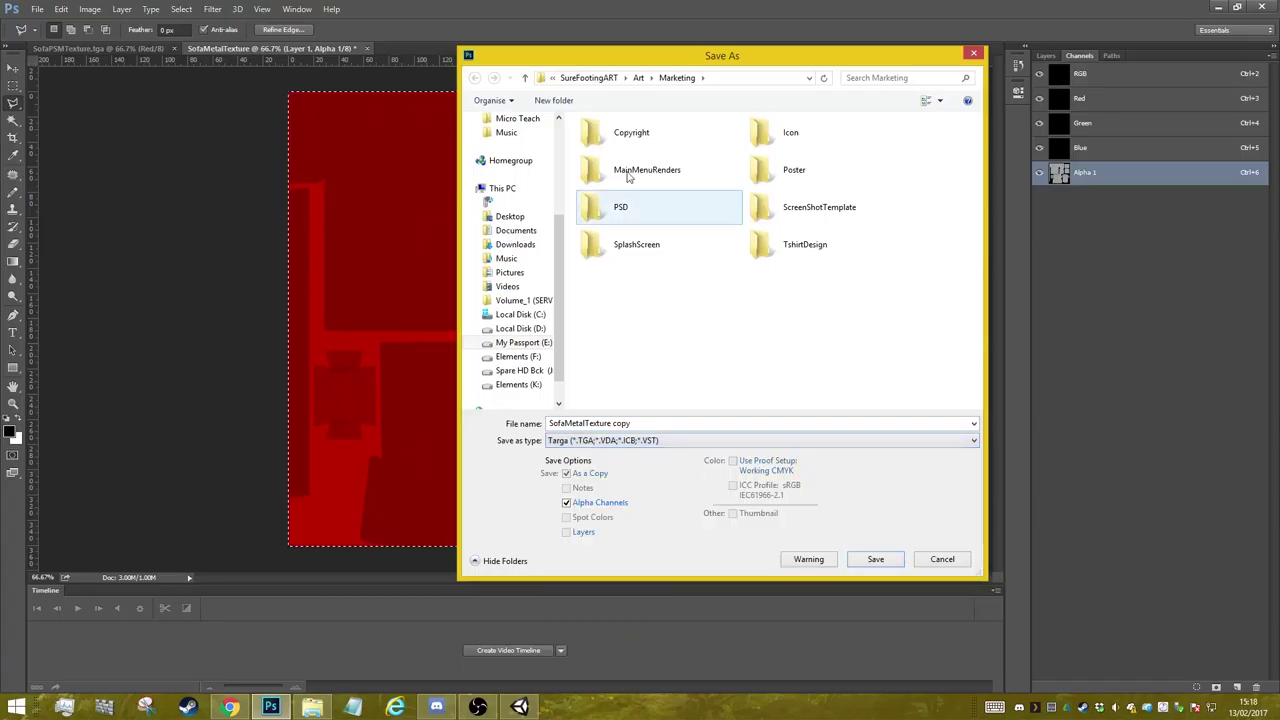
pyautogui.click(590, 78)
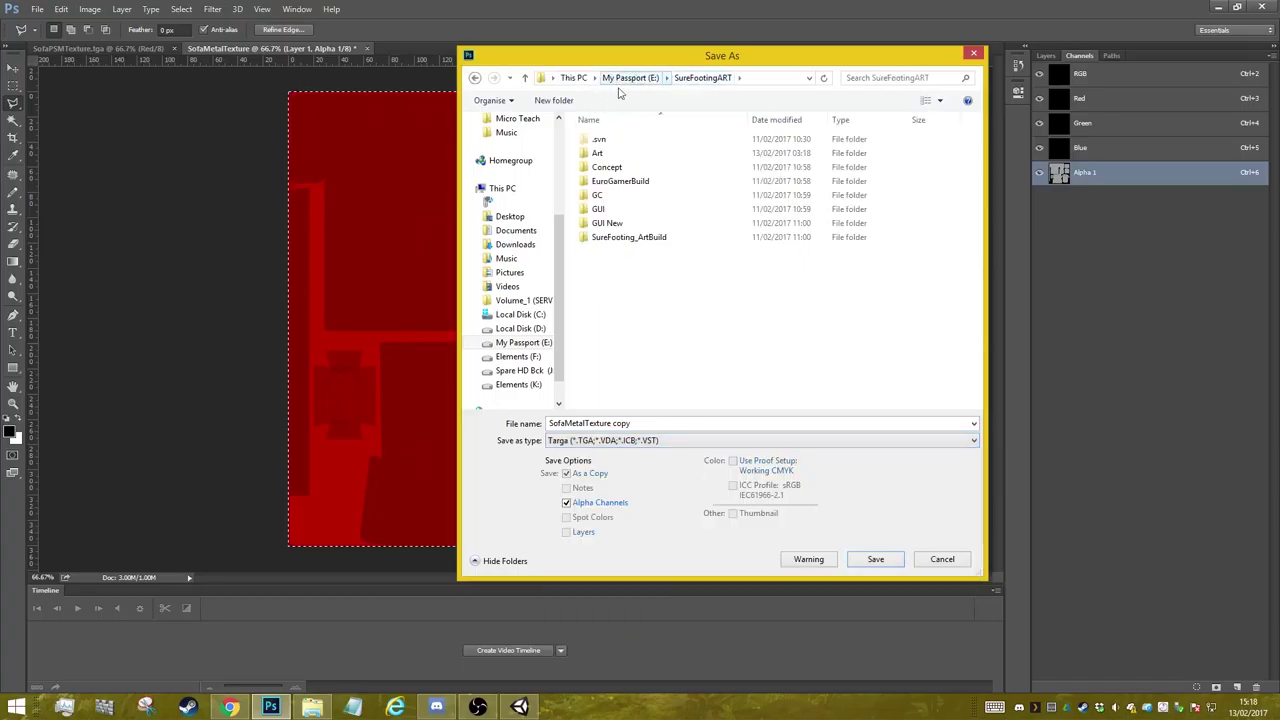
pyautogui.click(624, 78)
pyautogui.doubleClick(612, 181)
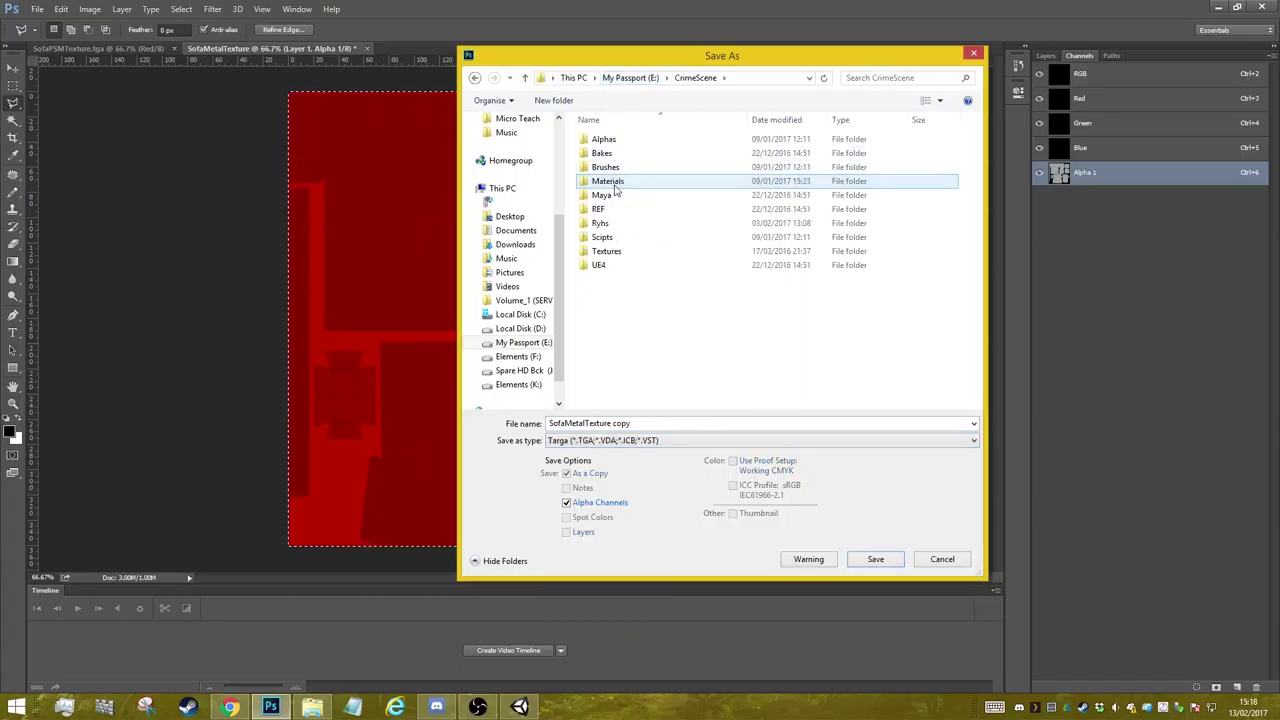
pyautogui.doubleClick(600, 195)
pyautogui.doubleClick(617, 142)
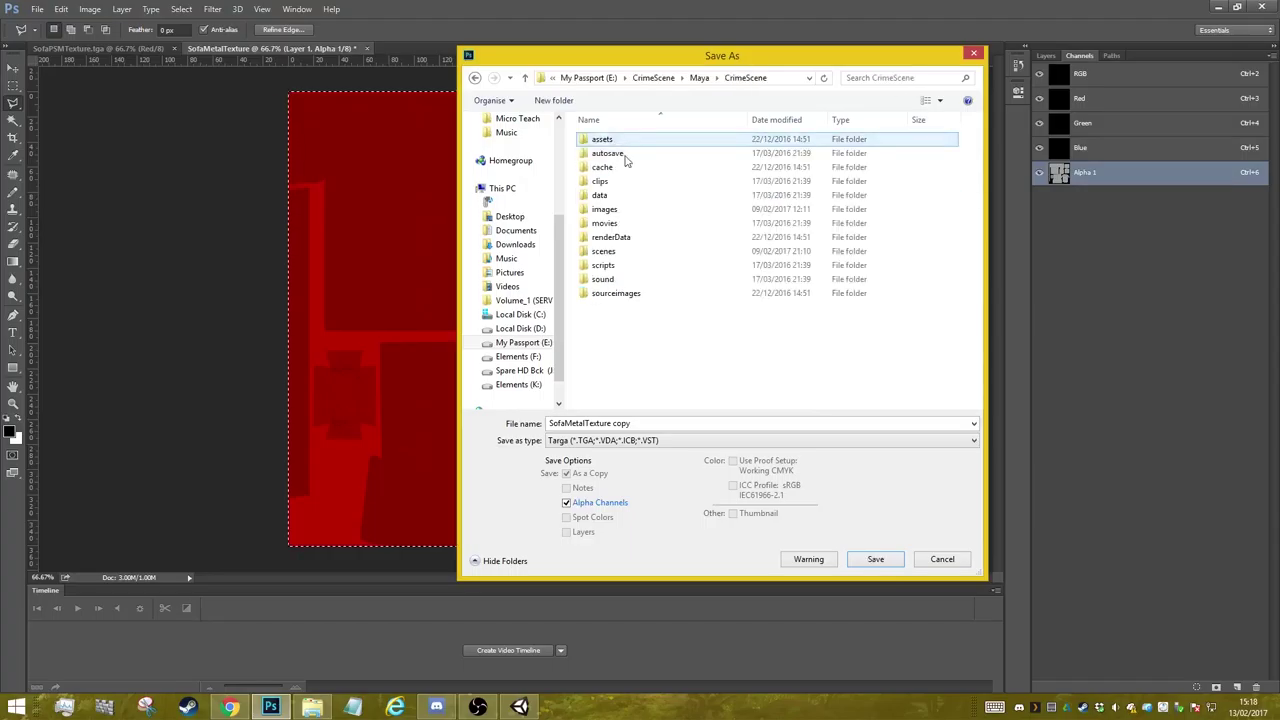
pyautogui.doubleClick(605, 209)
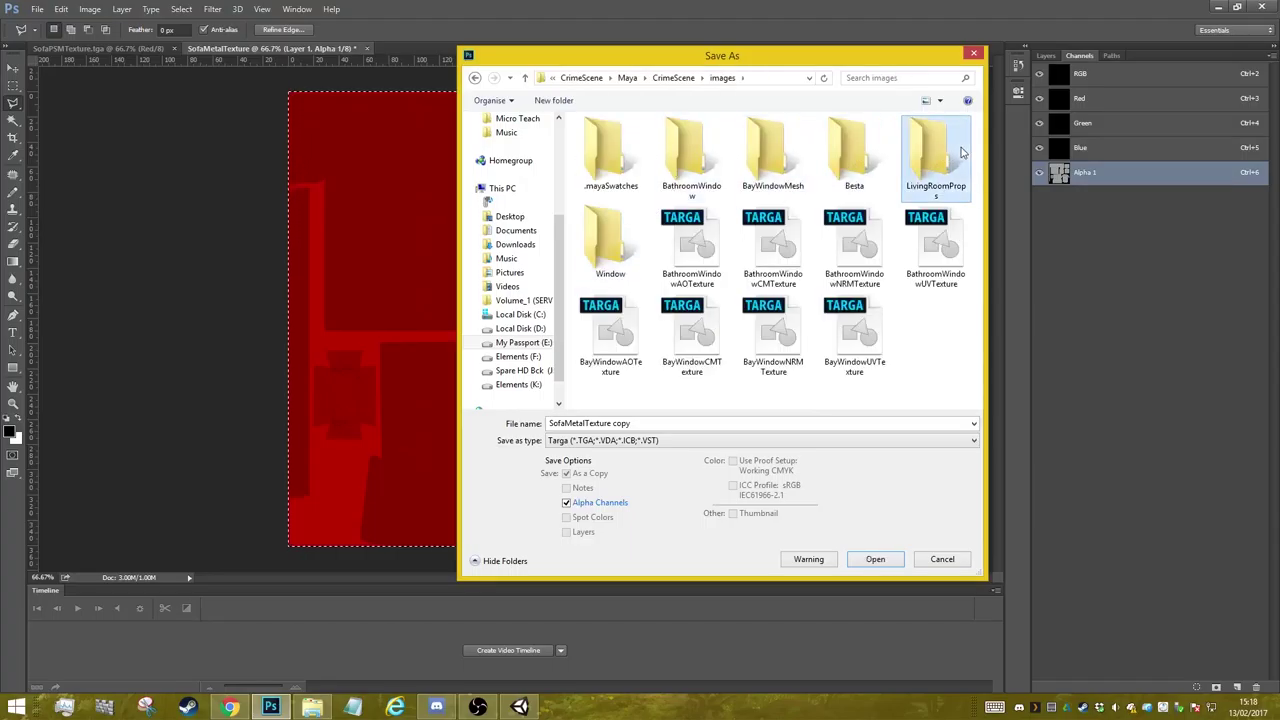
pyautogui.doubleClick(932, 160)
pyautogui.doubleClick(605, 181)
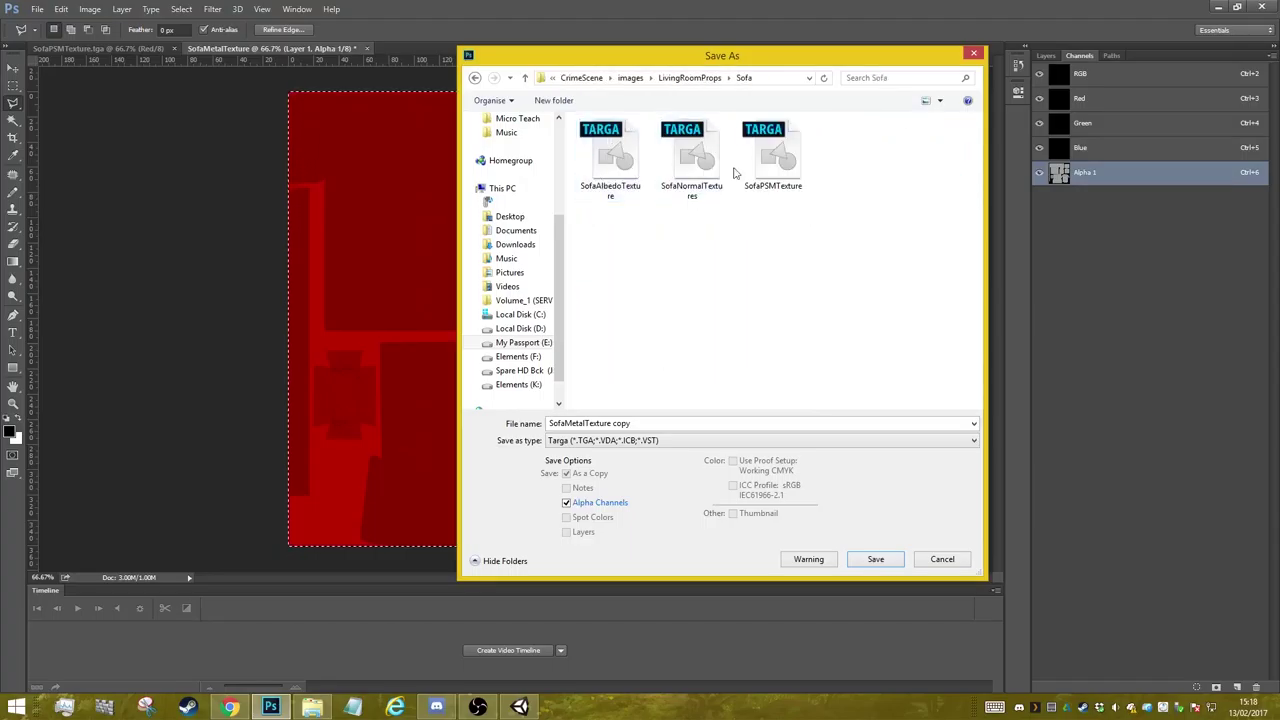
# - Remove the ' copy' suffix from the file name and save it at 32 bits/pixel
pyautogui.click(667, 423)
pyautogui.click(682, 425)
pyautogui.press('BackSpace')
pyautogui.press('Return')
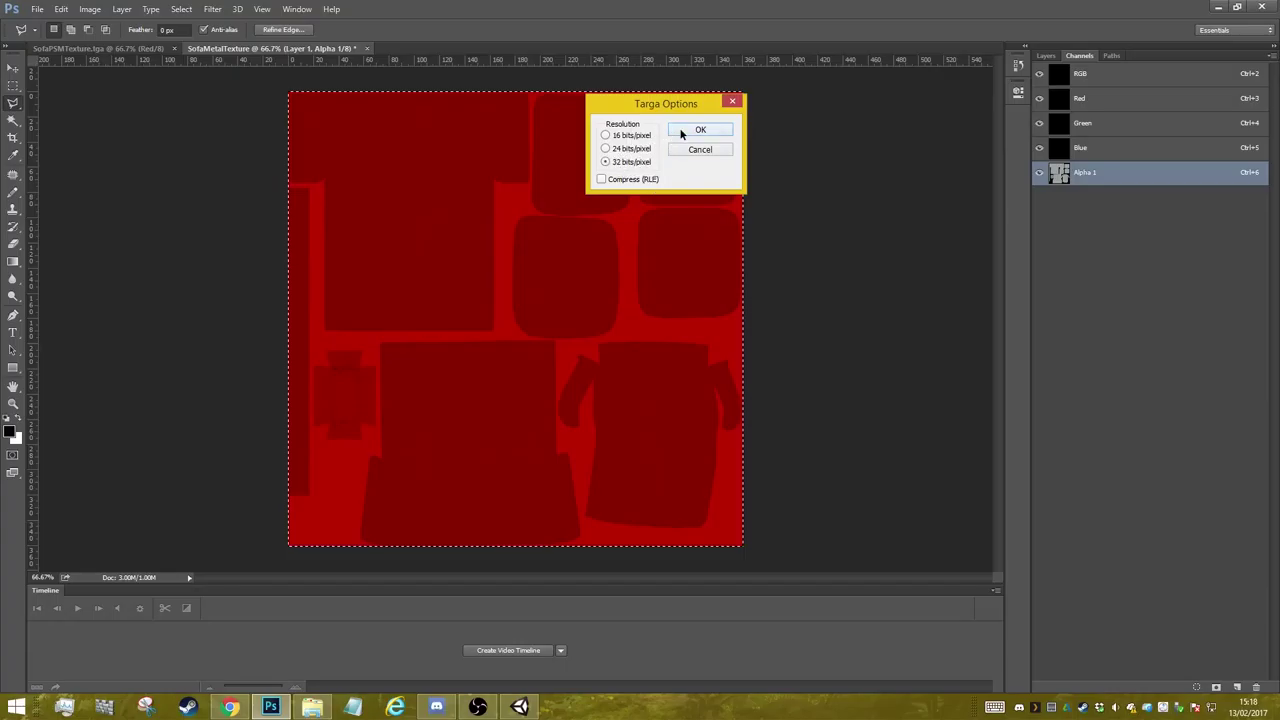
pyautogui.click(680, 130)
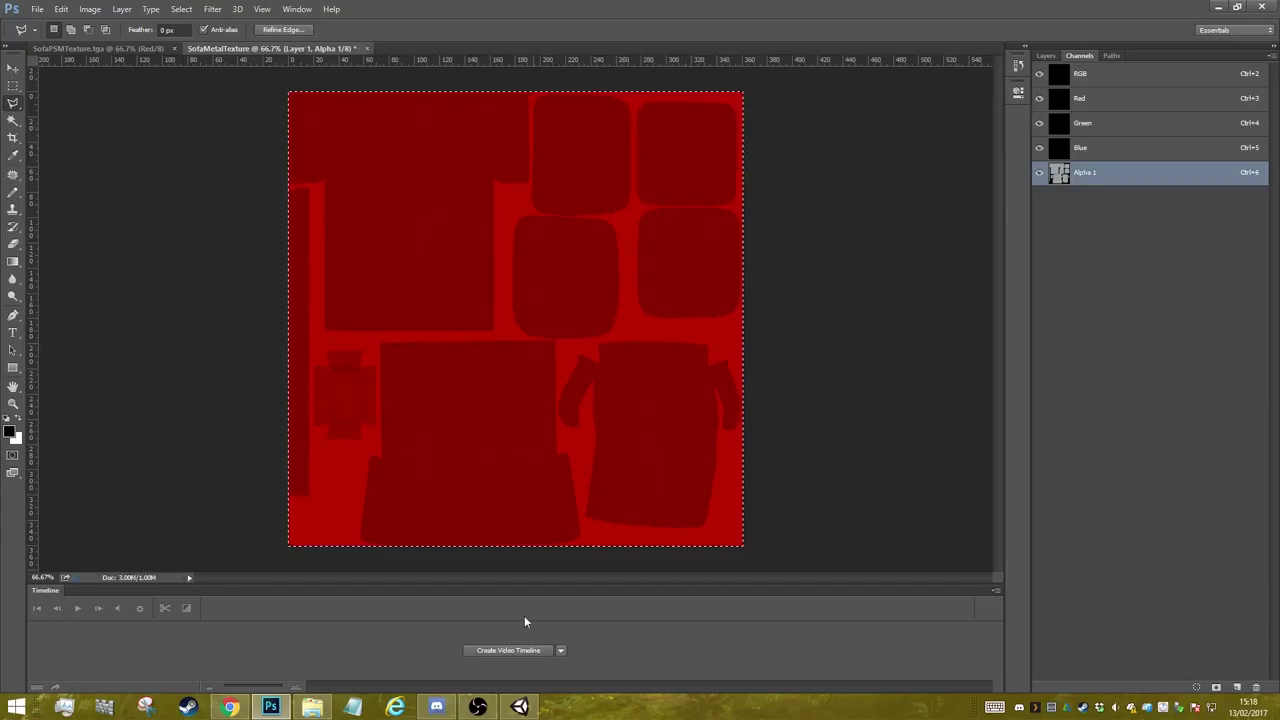
# - Import SofaMetalTexture from the Sofa folder into Unity's Textures folder
pyautogui.click(520, 706)
pyautogui.click(313, 706)
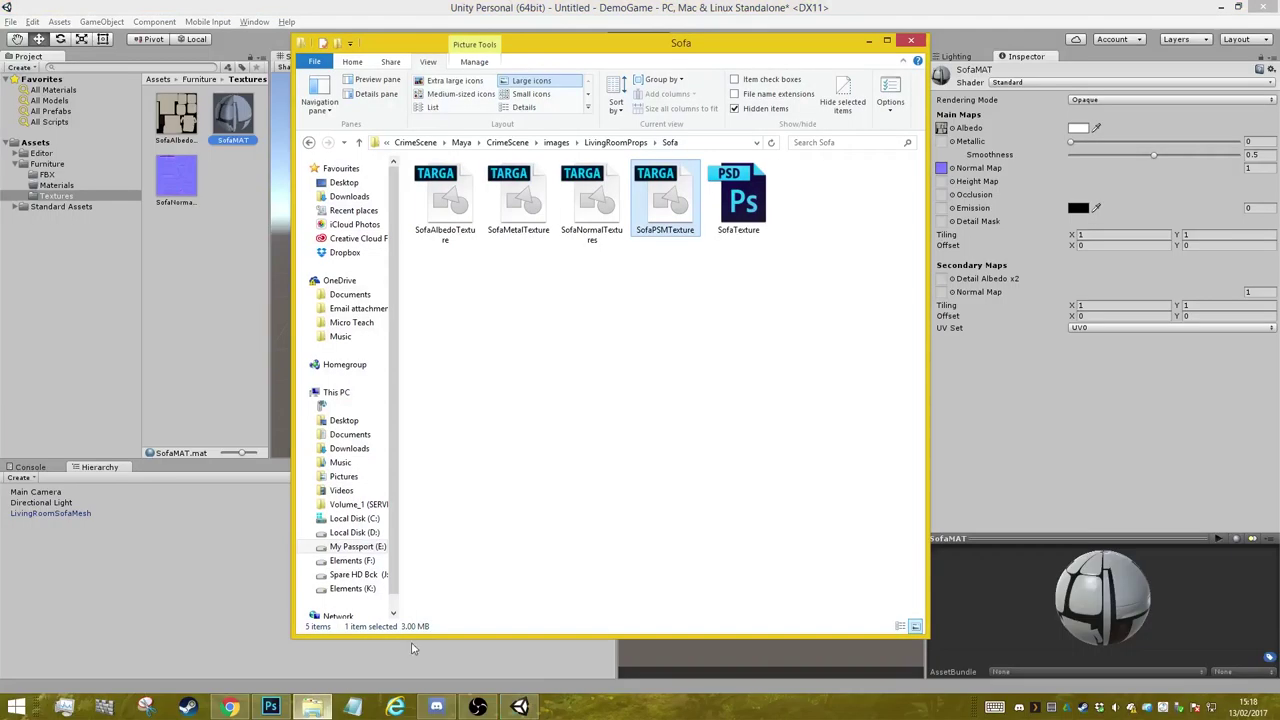
pyautogui.moveTo(518, 200); pyautogui.dragTo(206, 249)
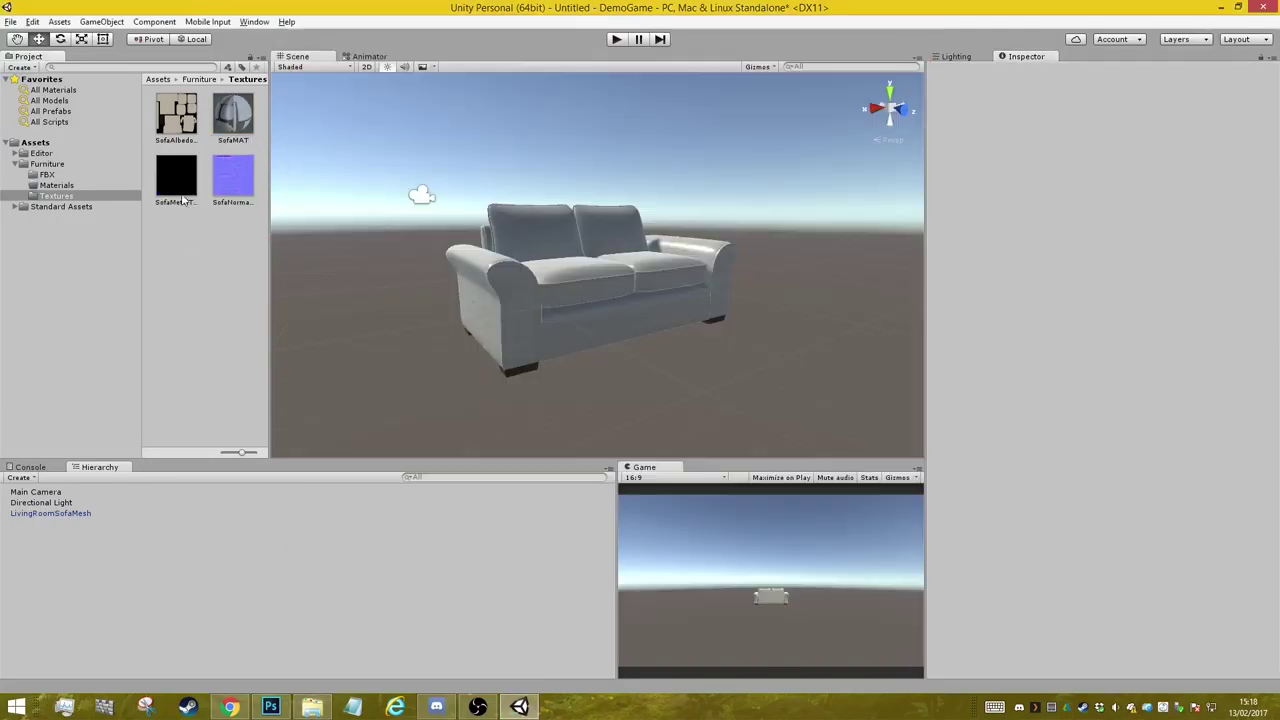
# - Set SofaMetalTexture as SofaMAT's Metallic map and inspect the sofa's new look
pyautogui.click(232, 115)
pyautogui.moveTo(176, 176); pyautogui.dragTo(939, 145)
pyautogui.moveTo(590, 378)
pyautogui.keyDown('alt'); pyautogui.mouseDown()
pyautogui.moveTo(626, 320)
pyautogui.moveTo(802, 240)
pyautogui.moveTo(634, 323)
pyautogui.mouseUp(); pyautogui.keyUp('alt')
pyautogui.scroll(5, 626, 320)
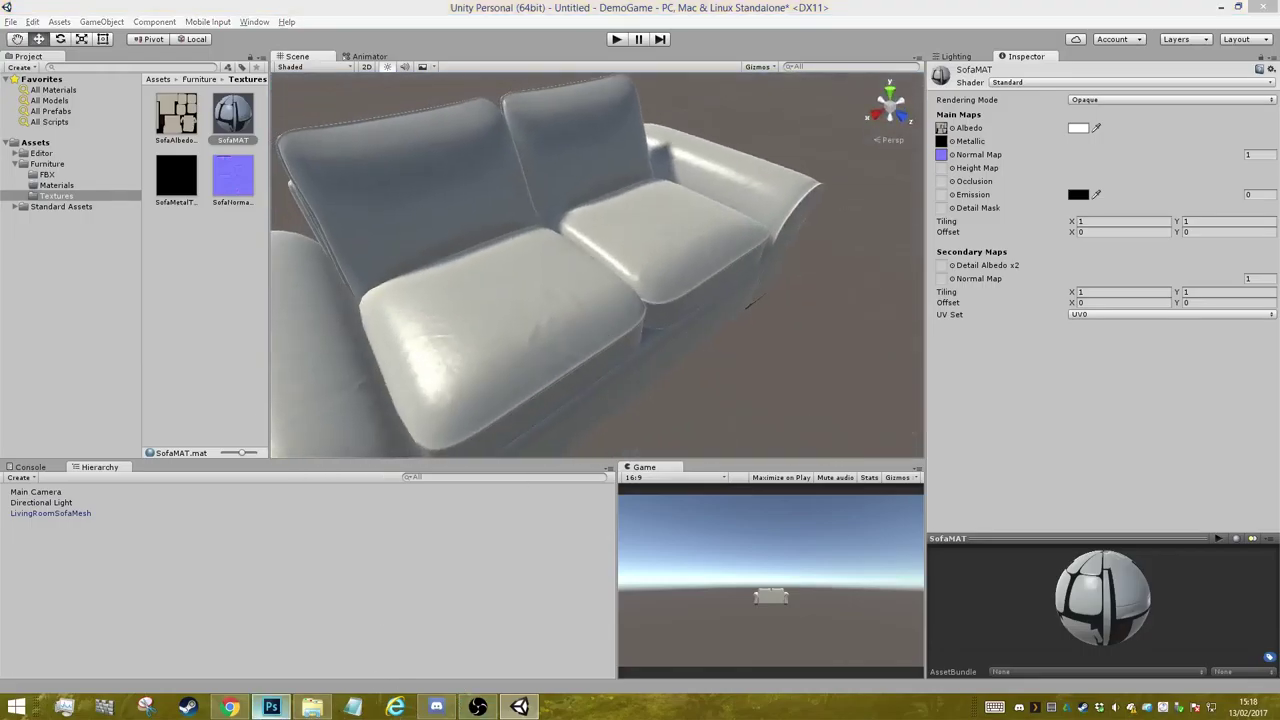
pyautogui.click(271, 707)
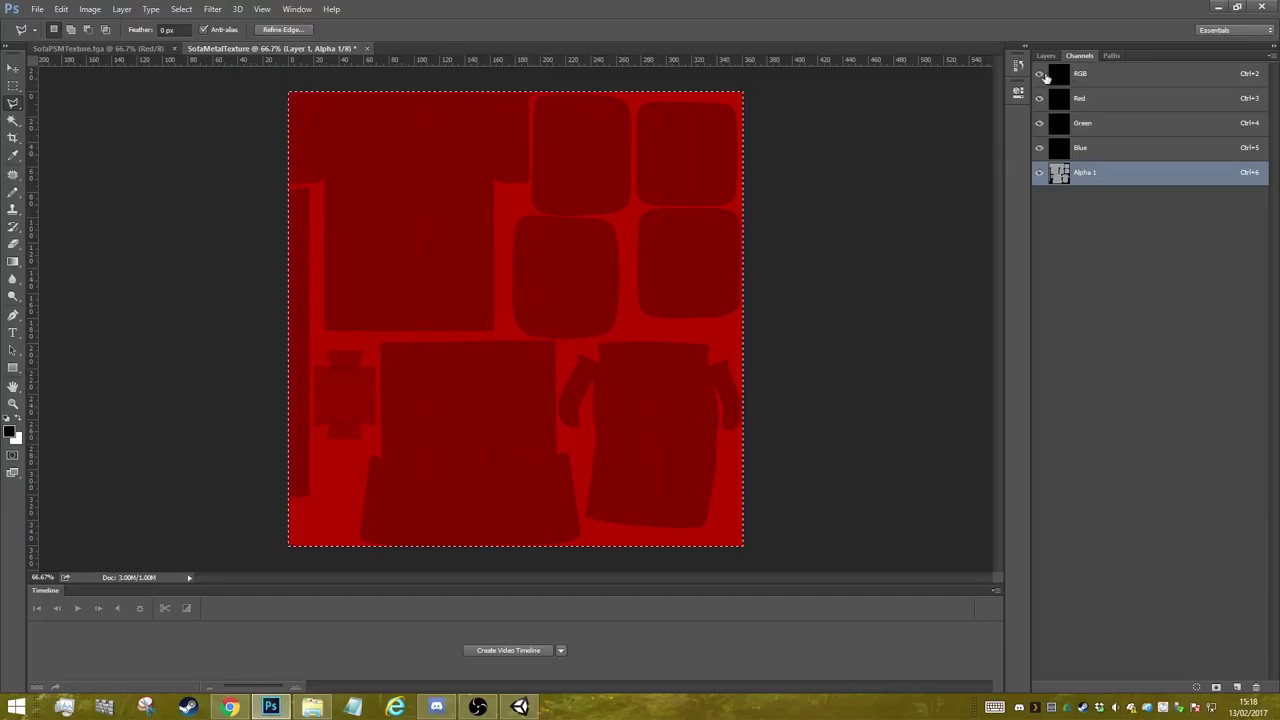
# - Show SofaMetalTexture's Alpha 1 channel alone and copy its grey image
pyautogui.click(1041, 75)
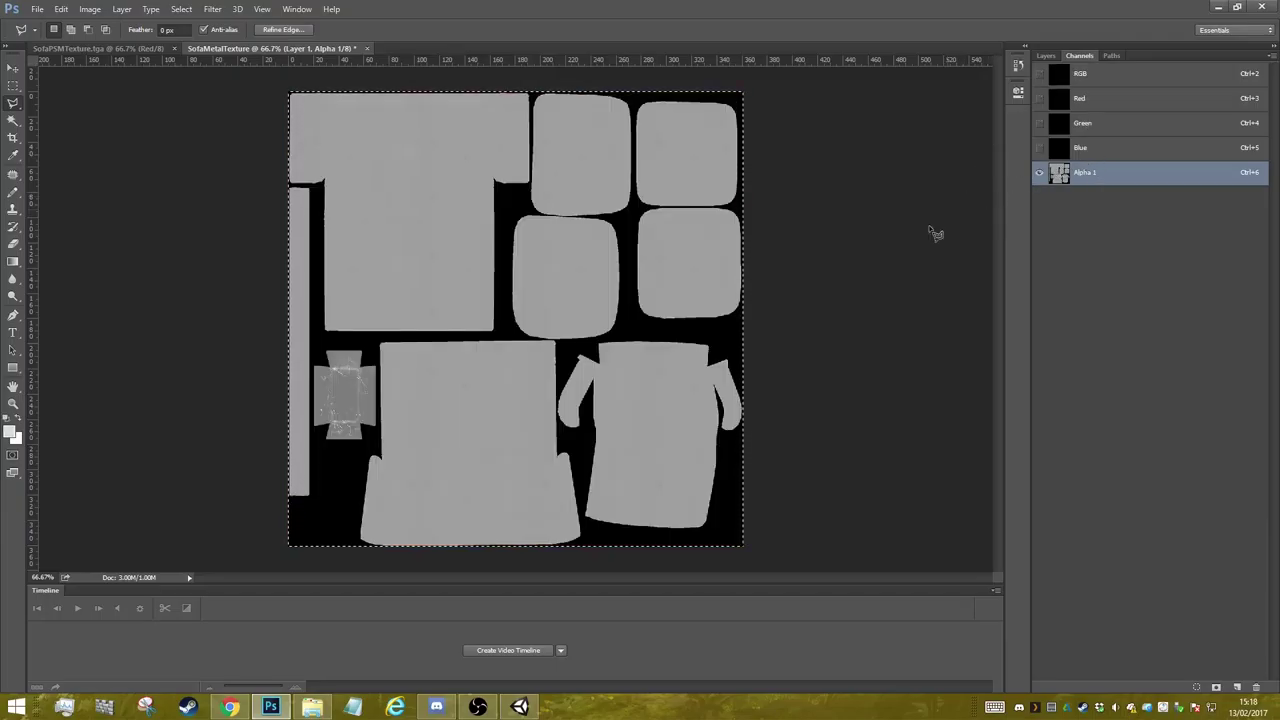
pyautogui.press('w')
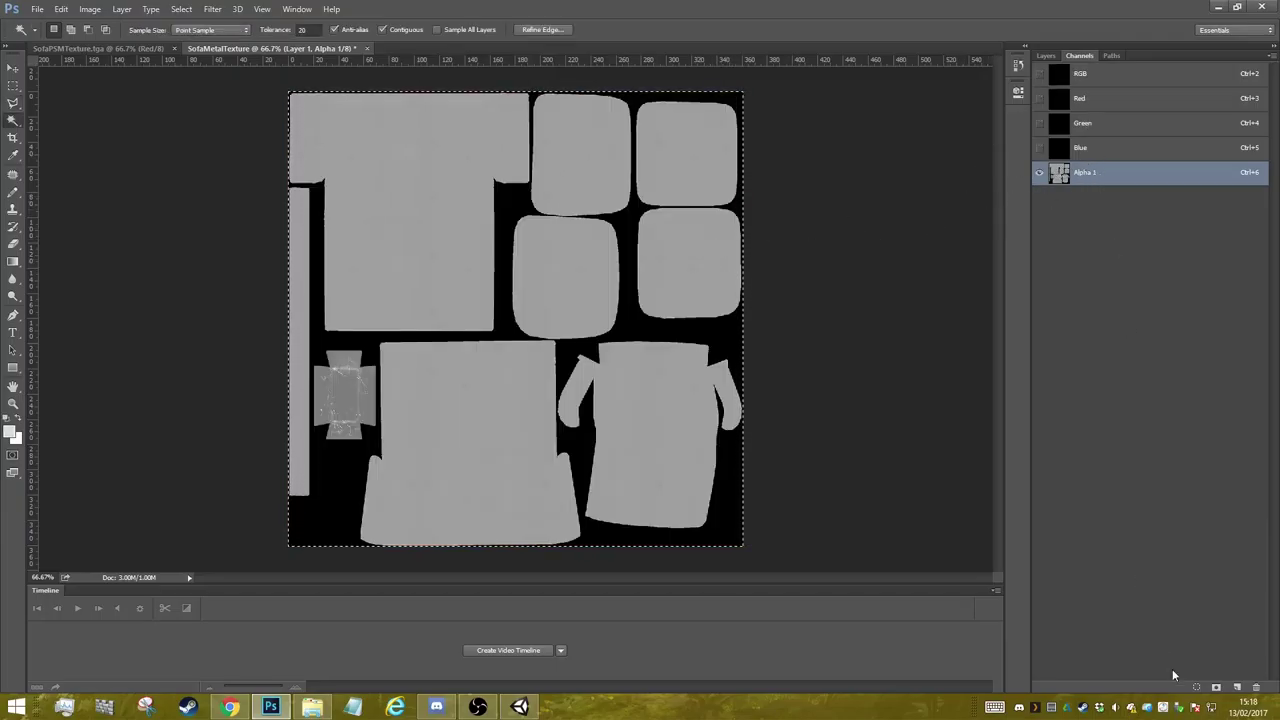
pyautogui.click(1046, 56)
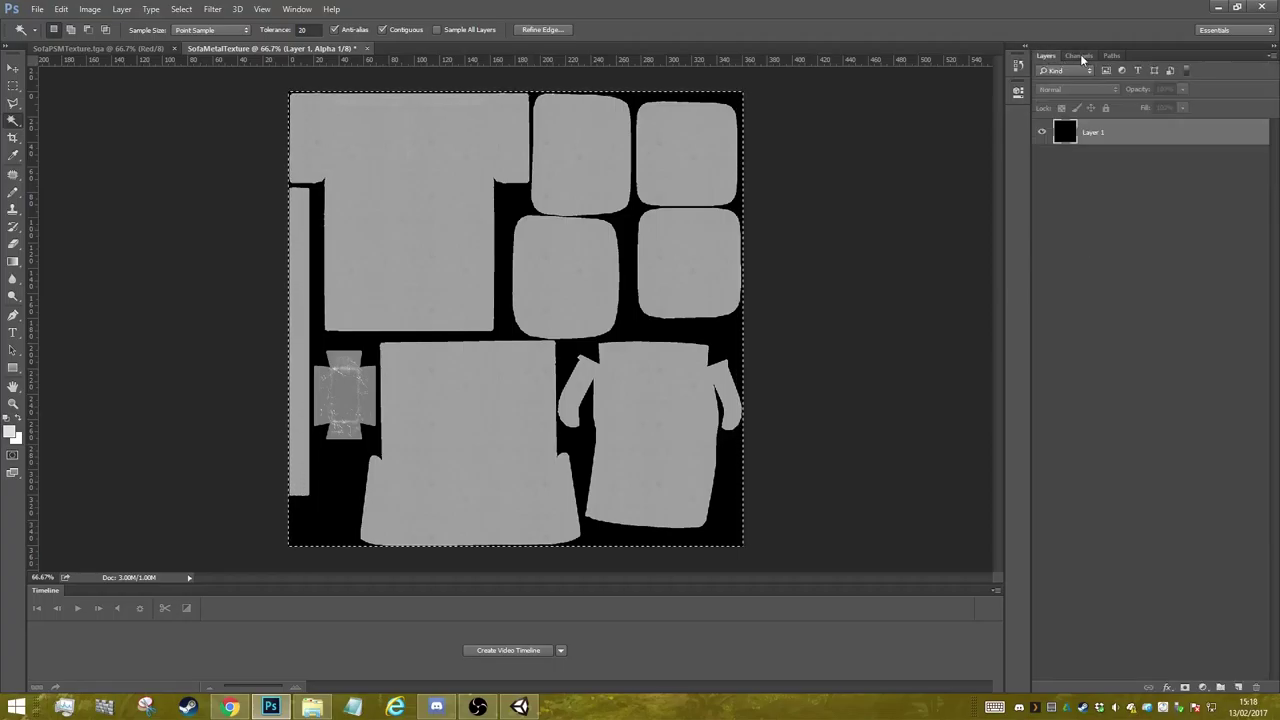
pyautogui.click(1080, 56)
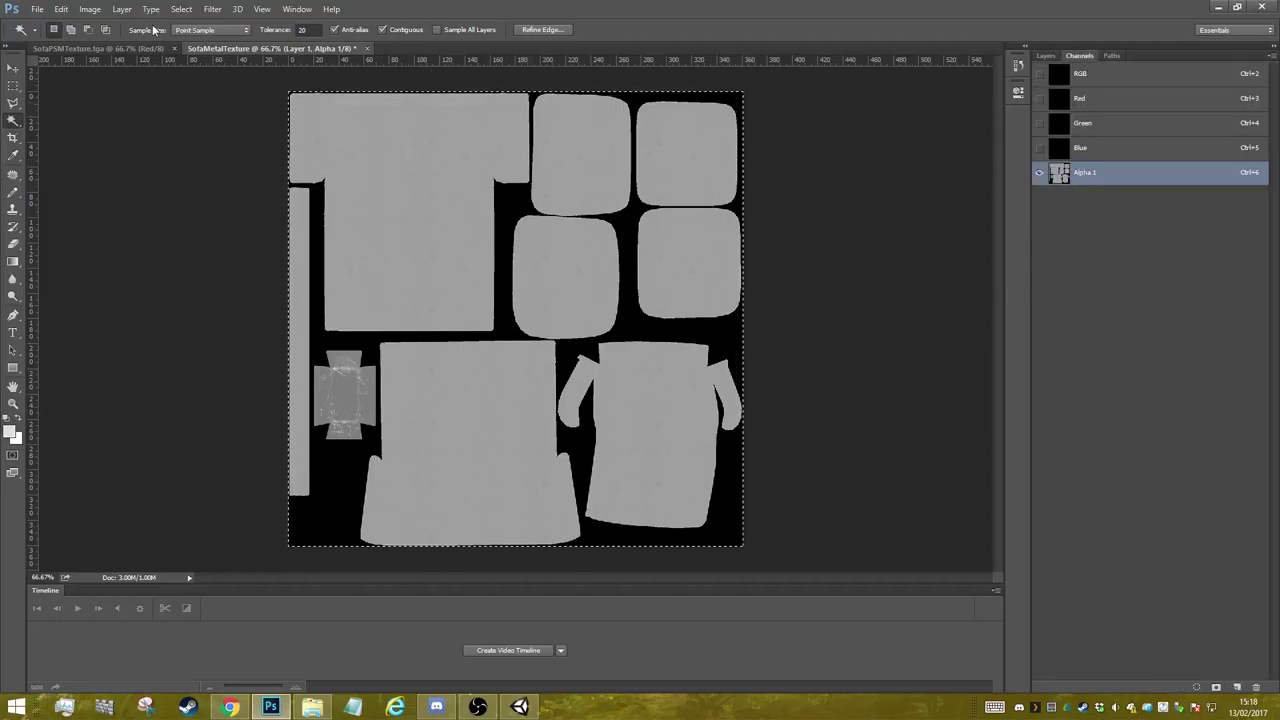
pyautogui.click(130, 47)
pyautogui.hotkey('ctrl', 'Tab')
pyautogui.click(37, 9)
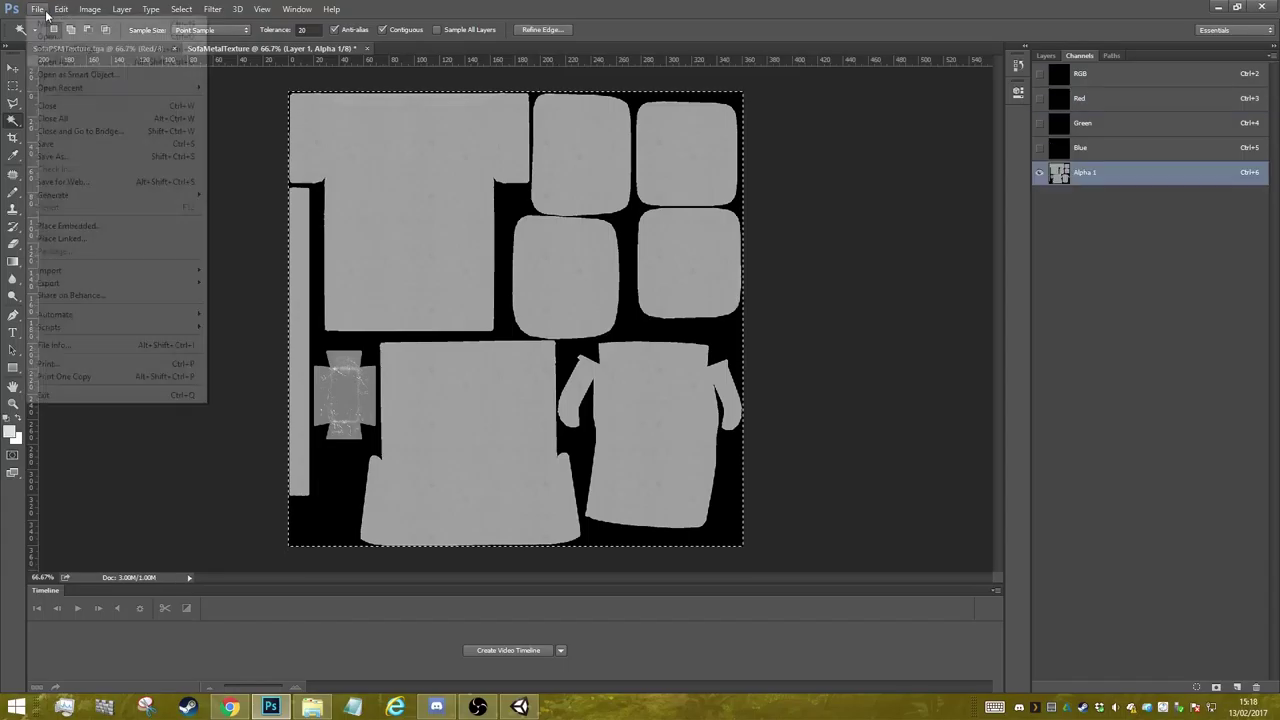
# - Create a 1024×1024 grayscale document from the clipboard and paste the Alpha 1 image
pyautogui.click(45, 21)
pyautogui.click(615, 112)
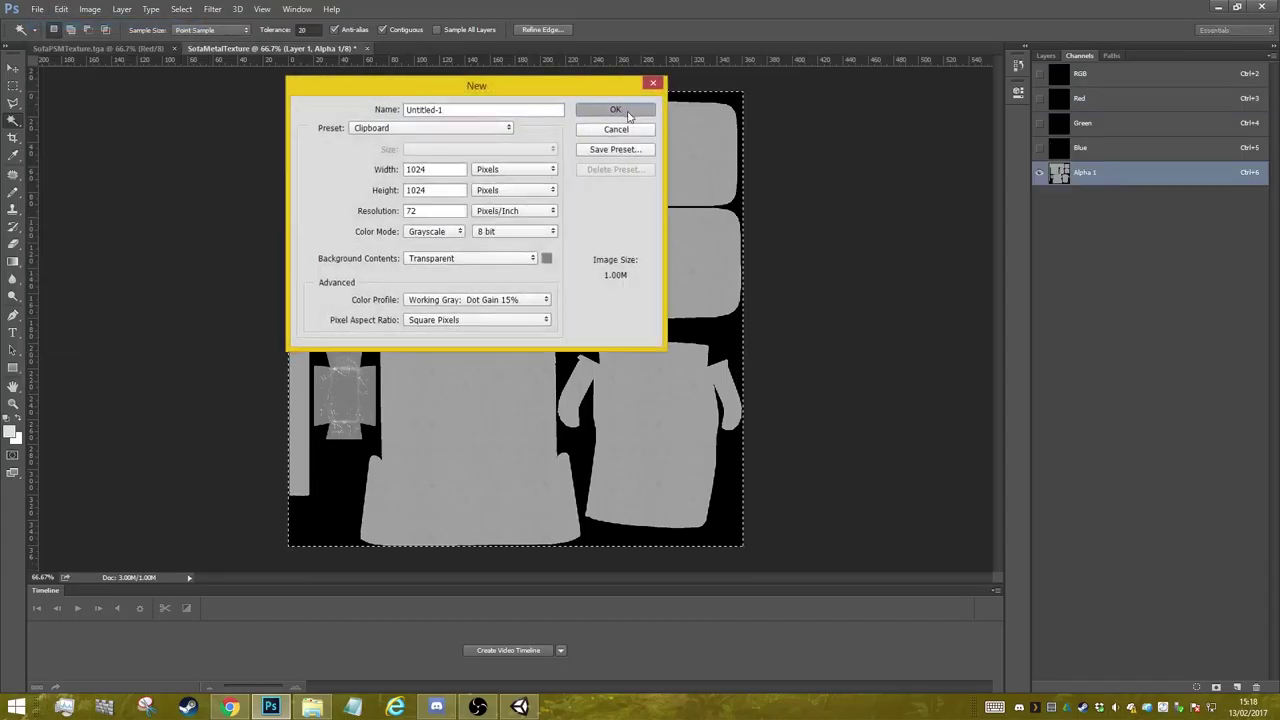
pyautogui.hotkey('ctrl', 'v')
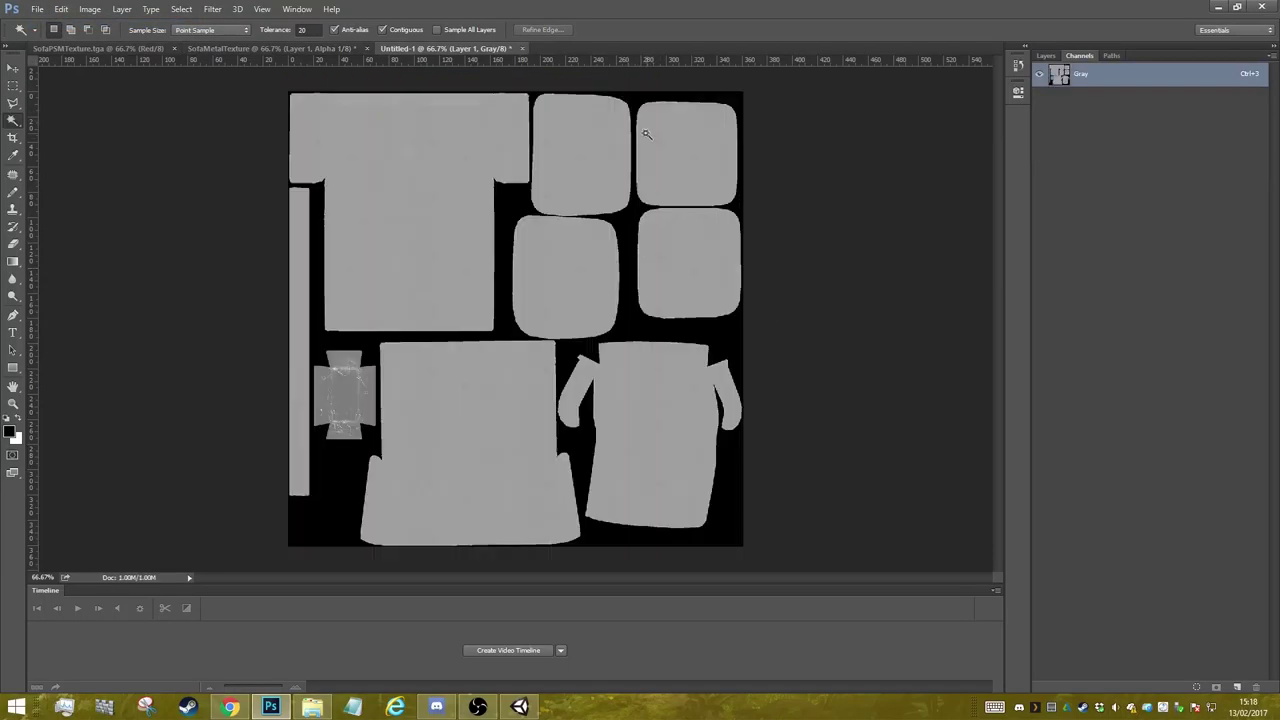
pyautogui.click(1046, 56)
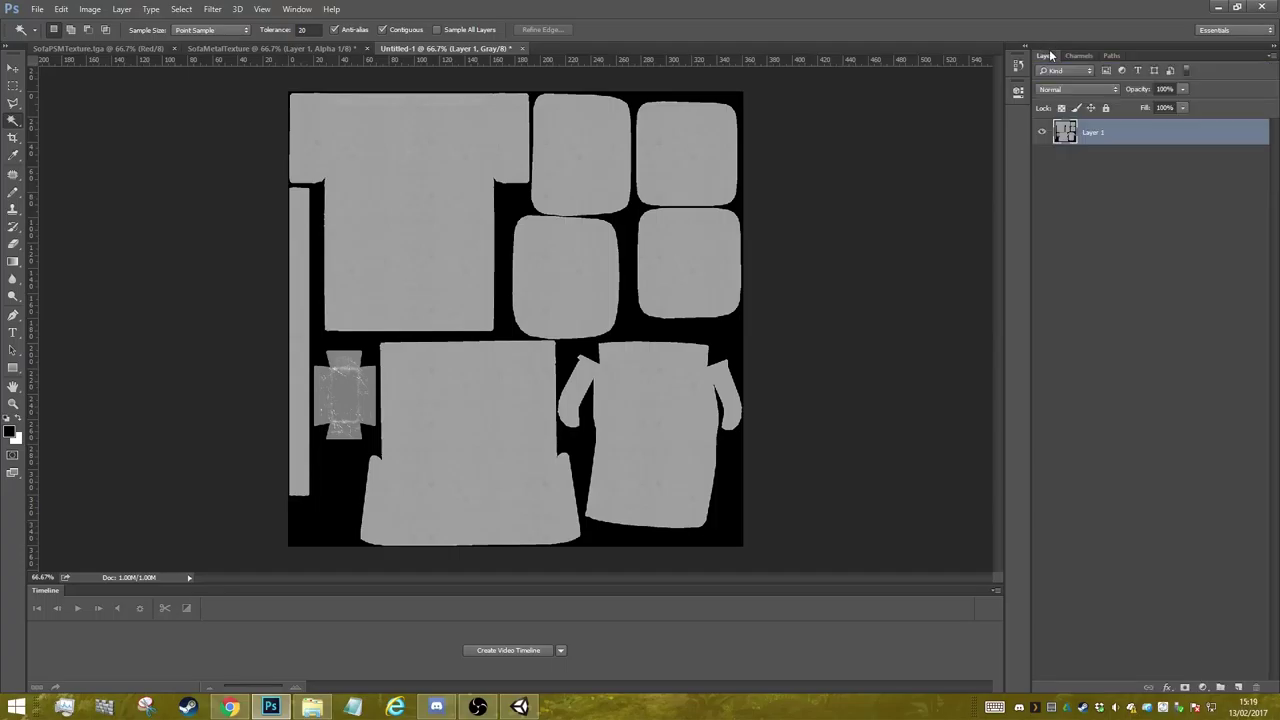
pyautogui.click(1080, 57)
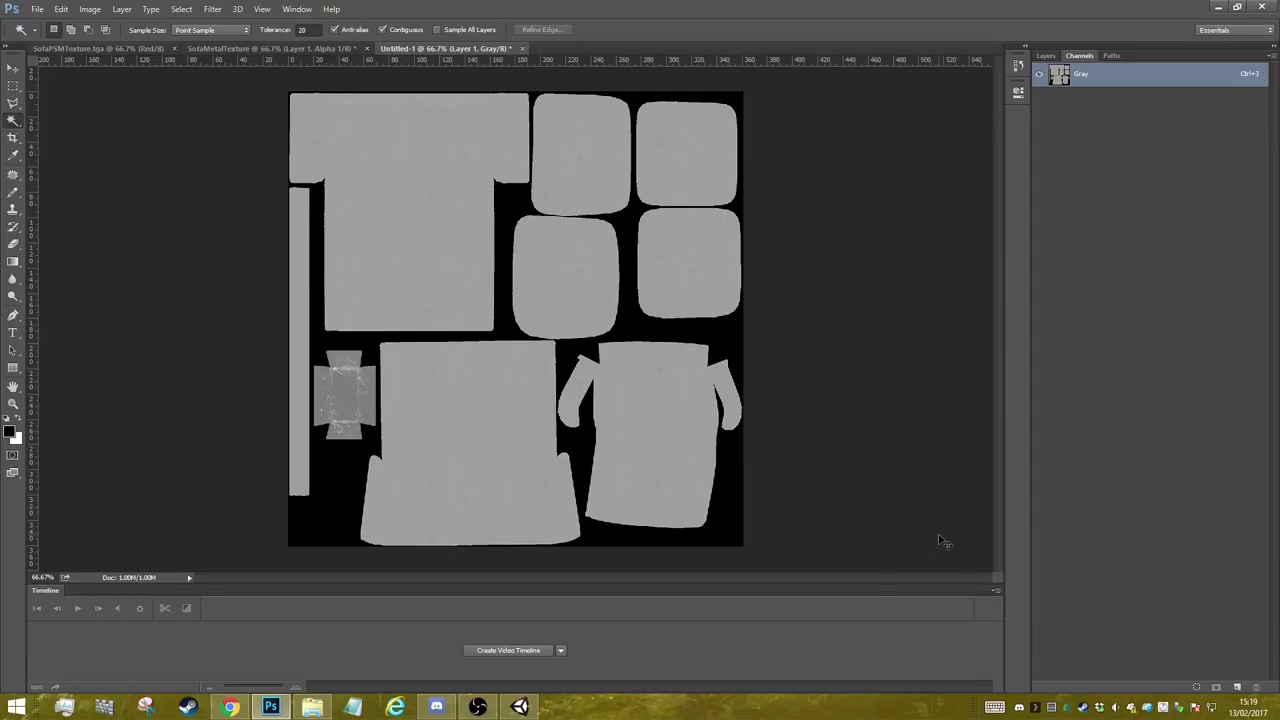
pyautogui.click(1046, 56)
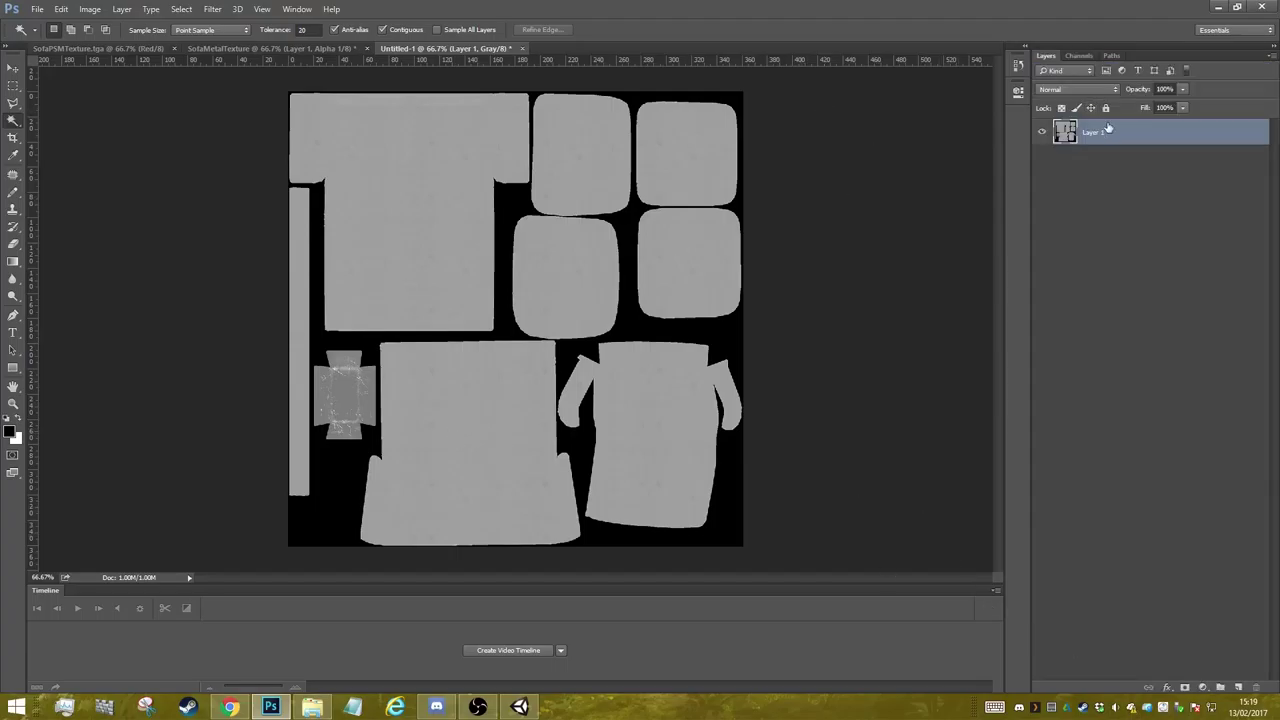
# - Add a Brightness/Contrast adjustment layer with brightness -150 and contrast 100
pyautogui.click(1203, 688)
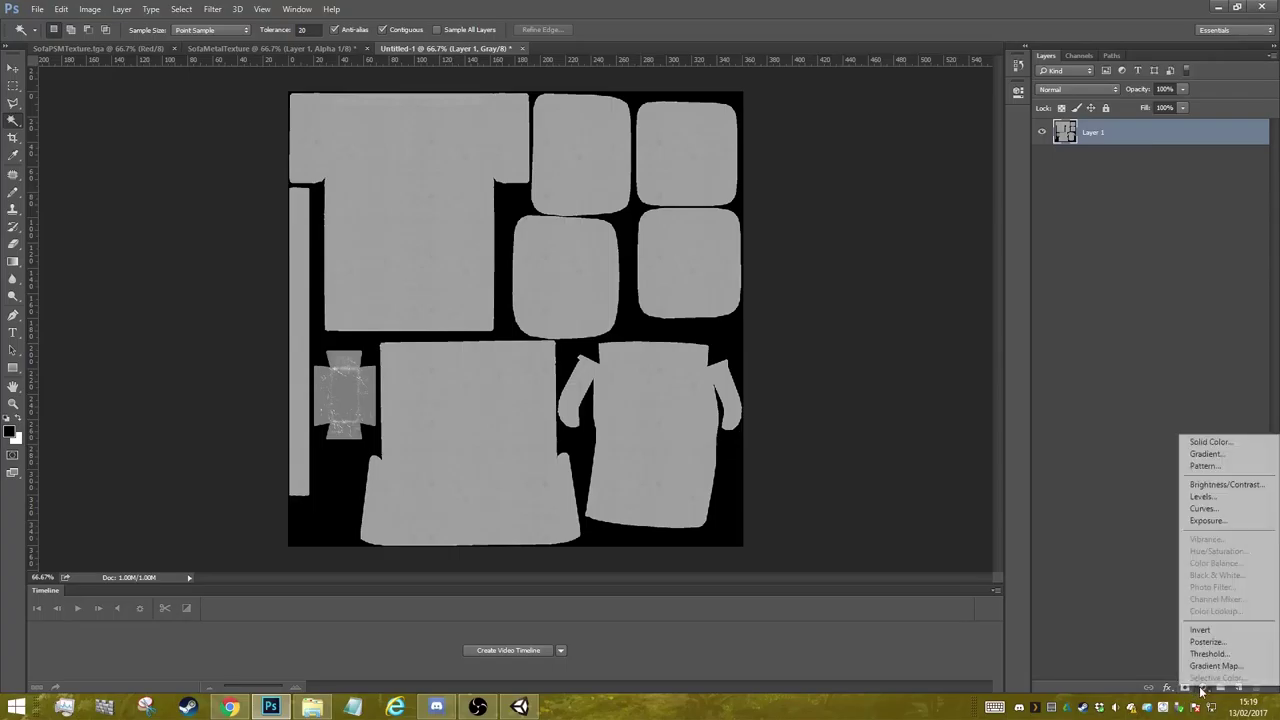
pyautogui.click(1220, 485)
pyautogui.moveTo(904, 155); pyautogui.dragTo(824, 188)
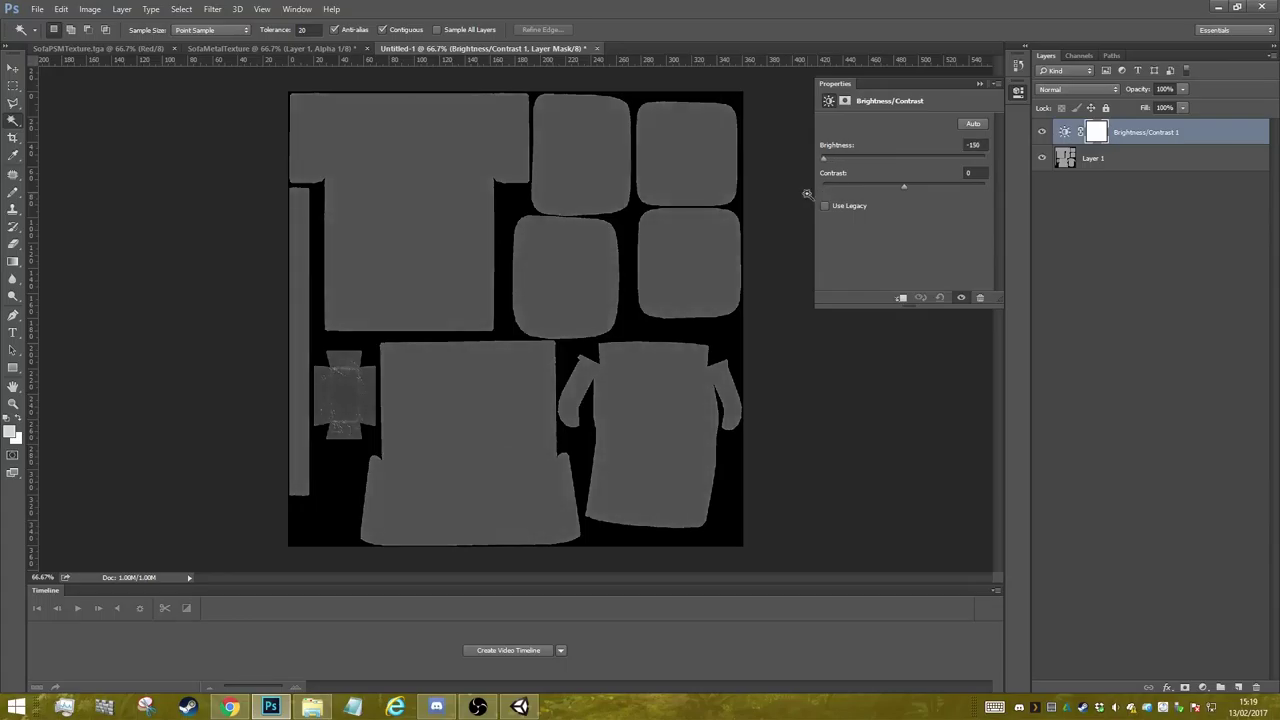
pyautogui.moveTo(904, 187); pyautogui.dragTo(972, 203)
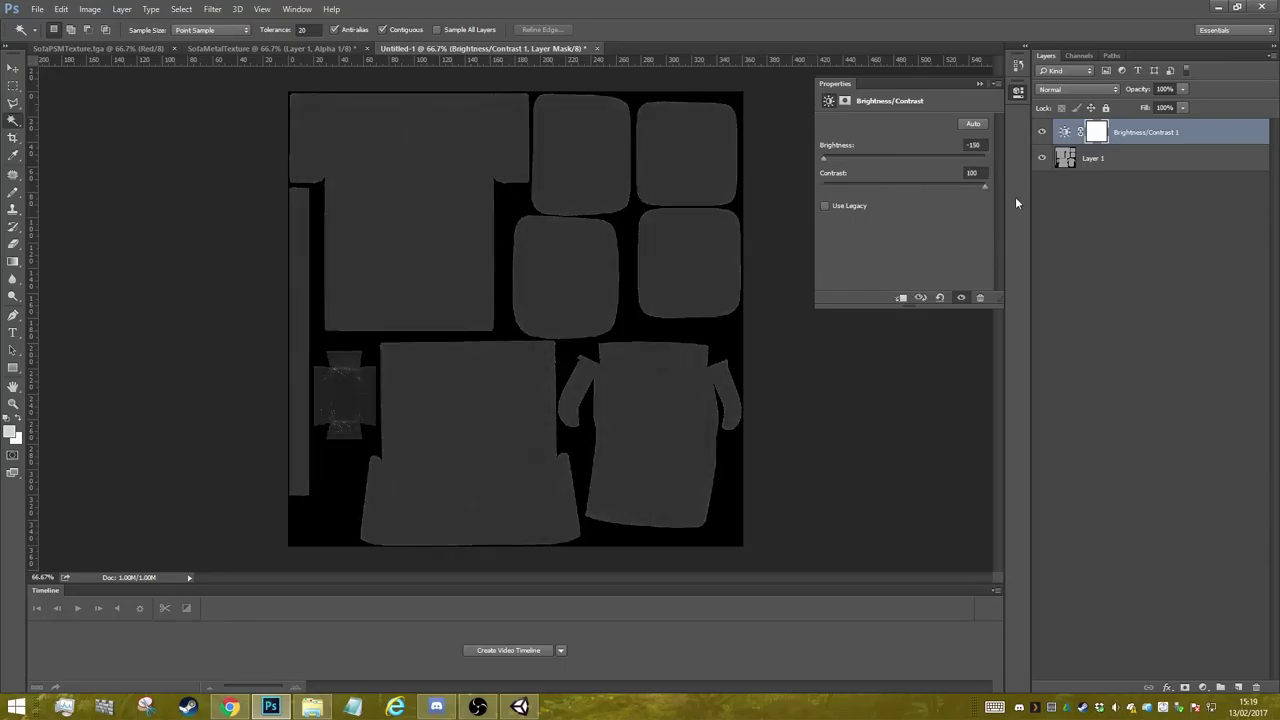
pyautogui.click(980, 84)
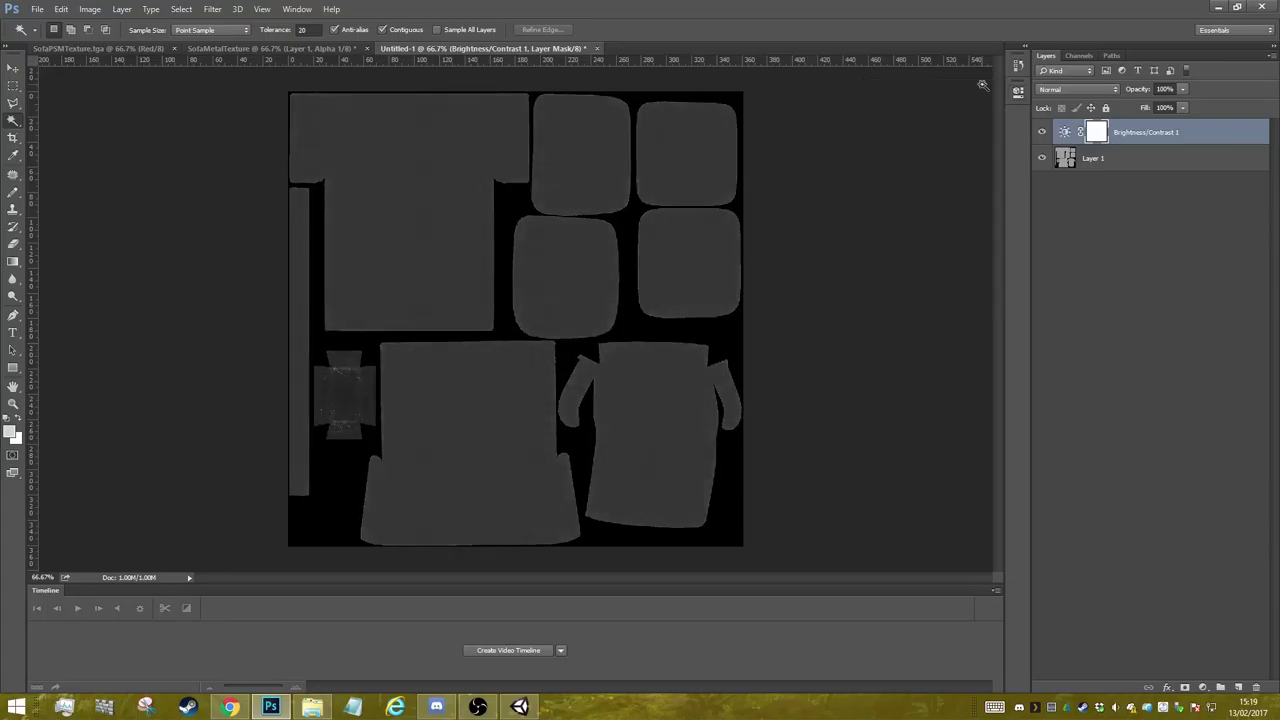
# - Duplicate the adjustment and Layer 1, merge the copies into one layer, and hide the originals
pyautogui.keyDown('ctrl'); pyautogui.click(1135, 160); pyautogui.keyUp('ctrl')
pyautogui.rightClick(1135, 160)
pyautogui.press('Escape')
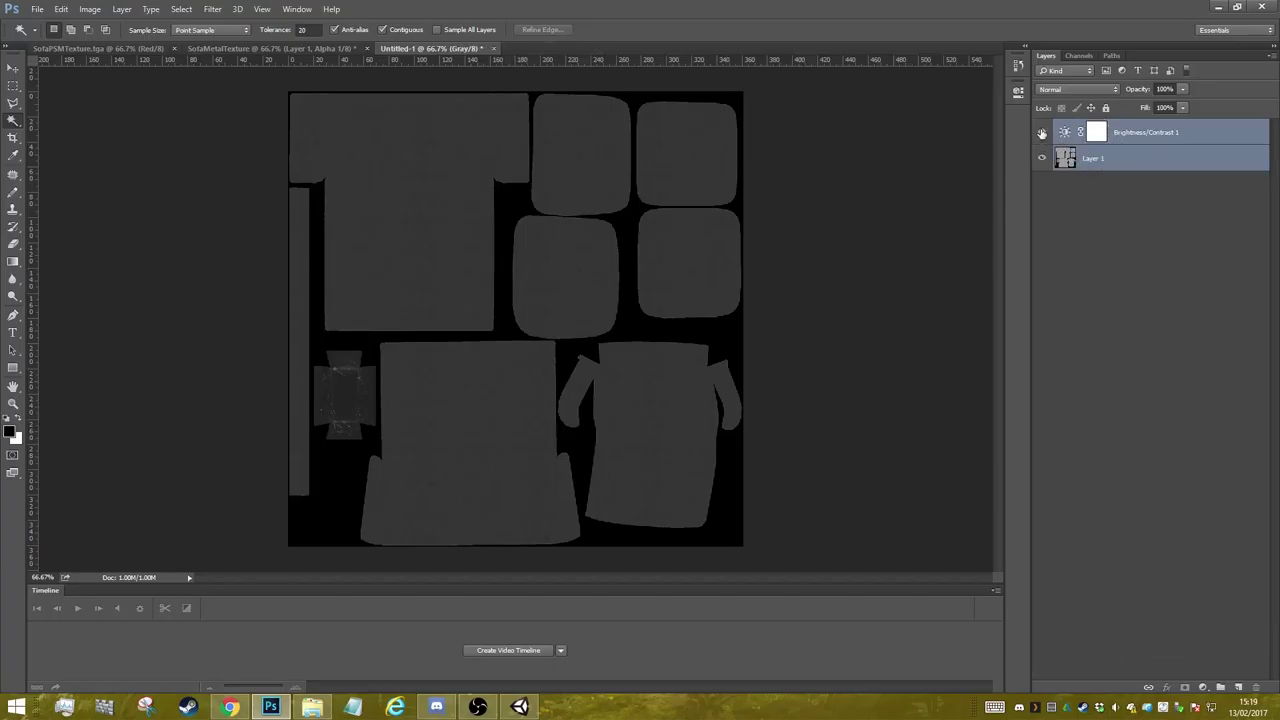
pyautogui.hotkey('ctrl', 'j')
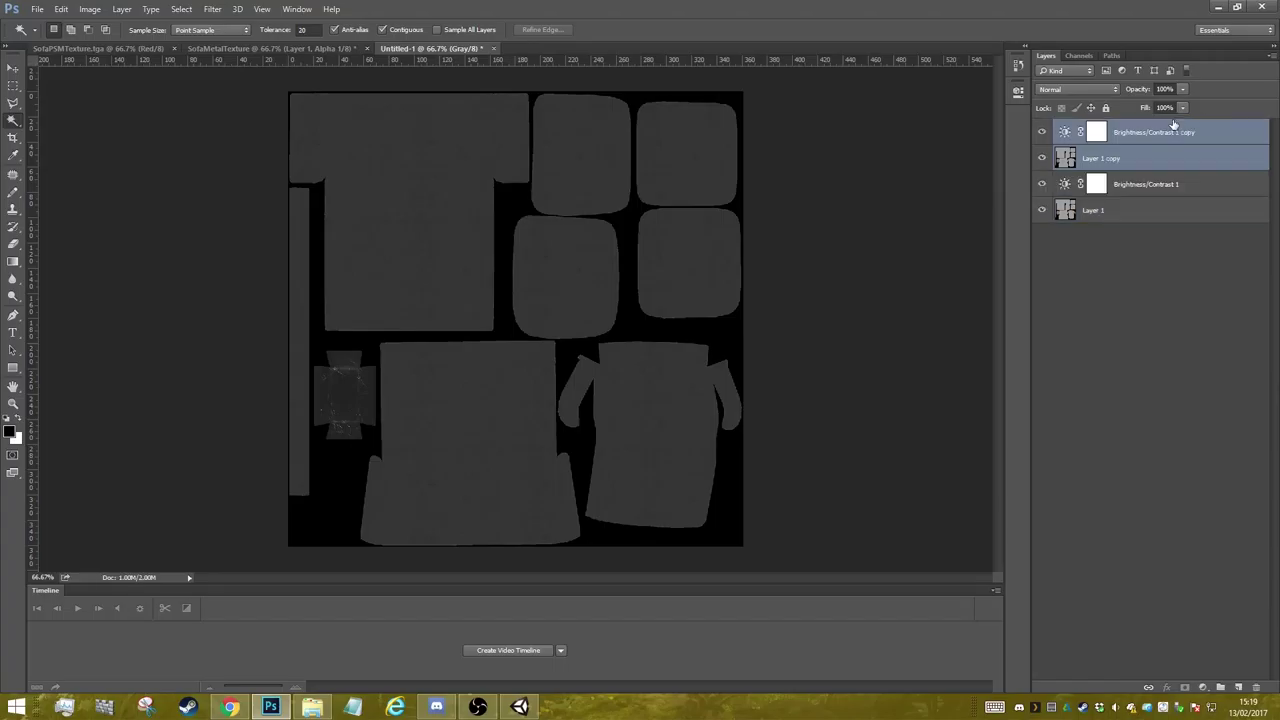
pyautogui.rightClick(1148, 136)
pyautogui.click(1158, 444)
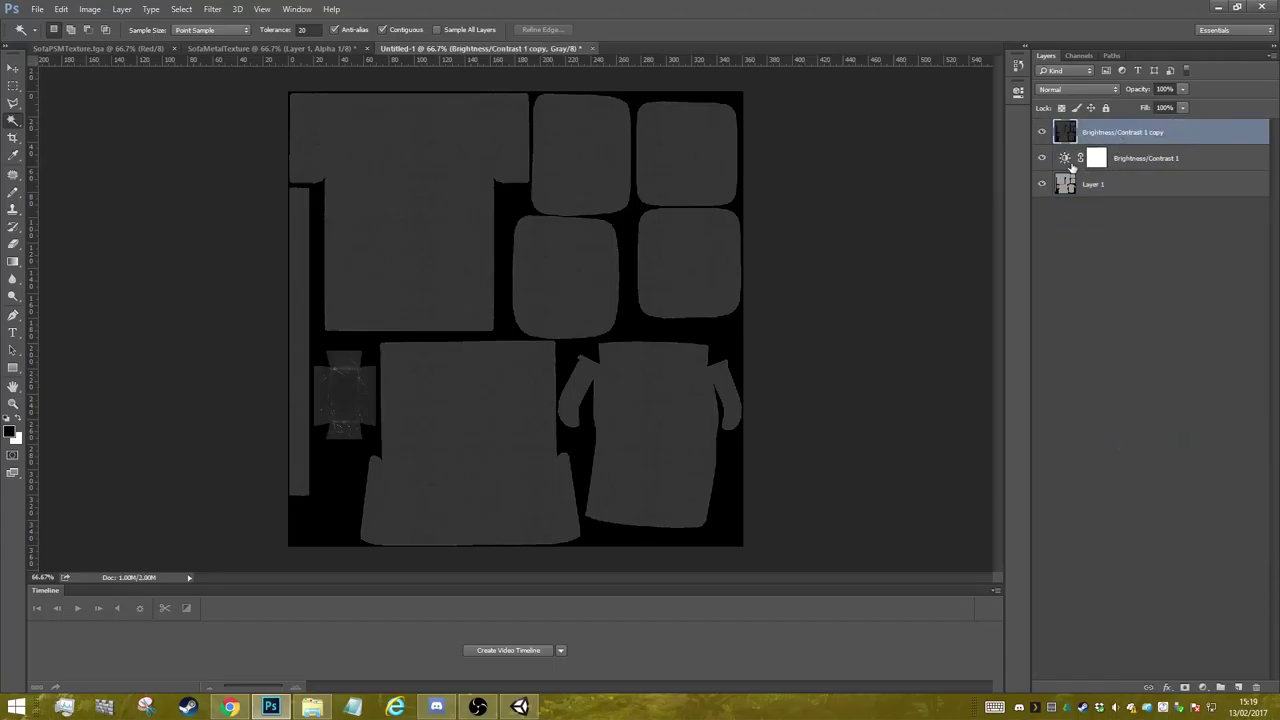
pyautogui.click(1137, 160)
pyautogui.keyDown('ctrl'); pyautogui.click(1140, 186); pyautogui.keyUp('ctrl')
pyautogui.click(1041, 158)
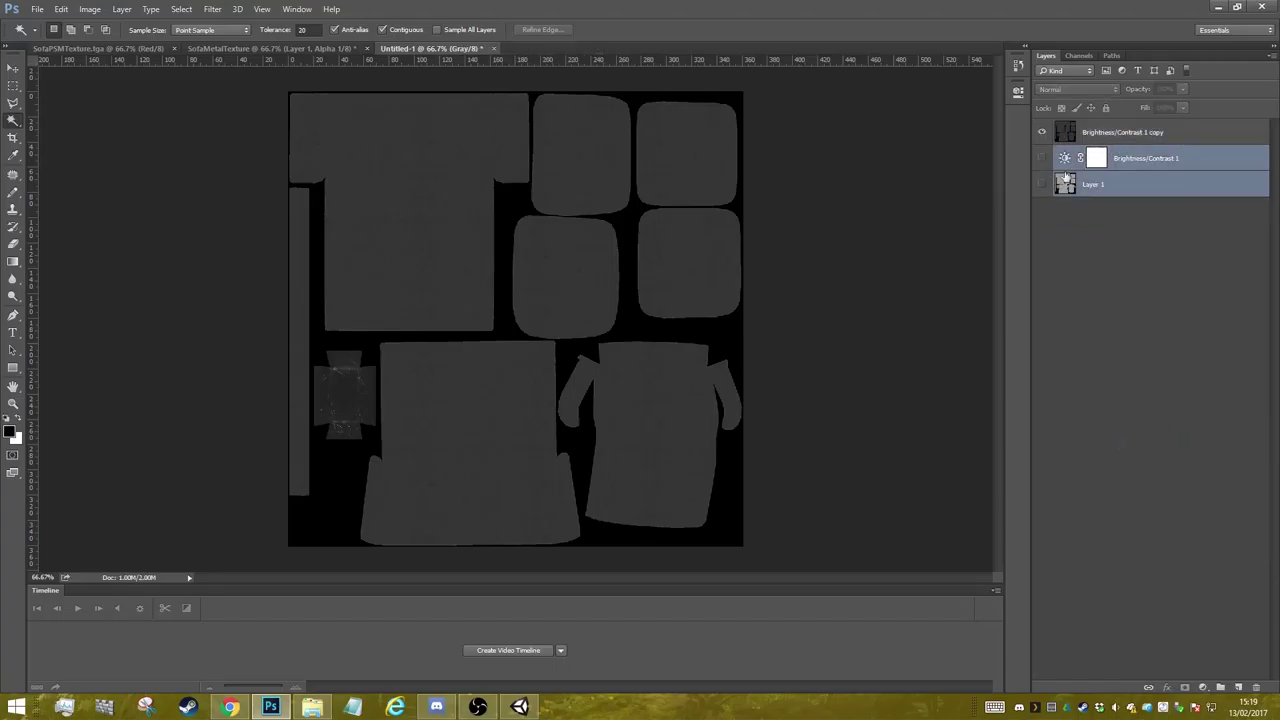
pyautogui.click(1106, 140)
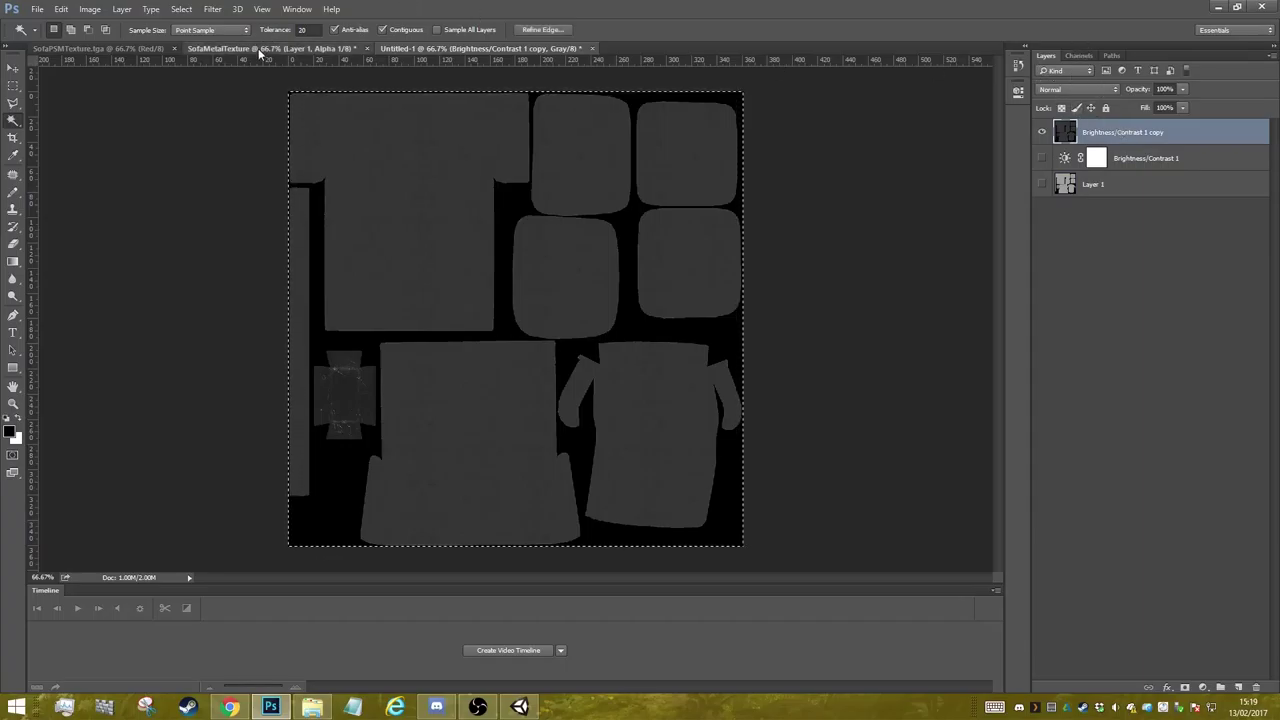
# - In SofaMetalTexture, show the Alpha 1 channel with the RGB colour channels turned back on
pyautogui.click(264, 48)
pyautogui.click(1079, 55)
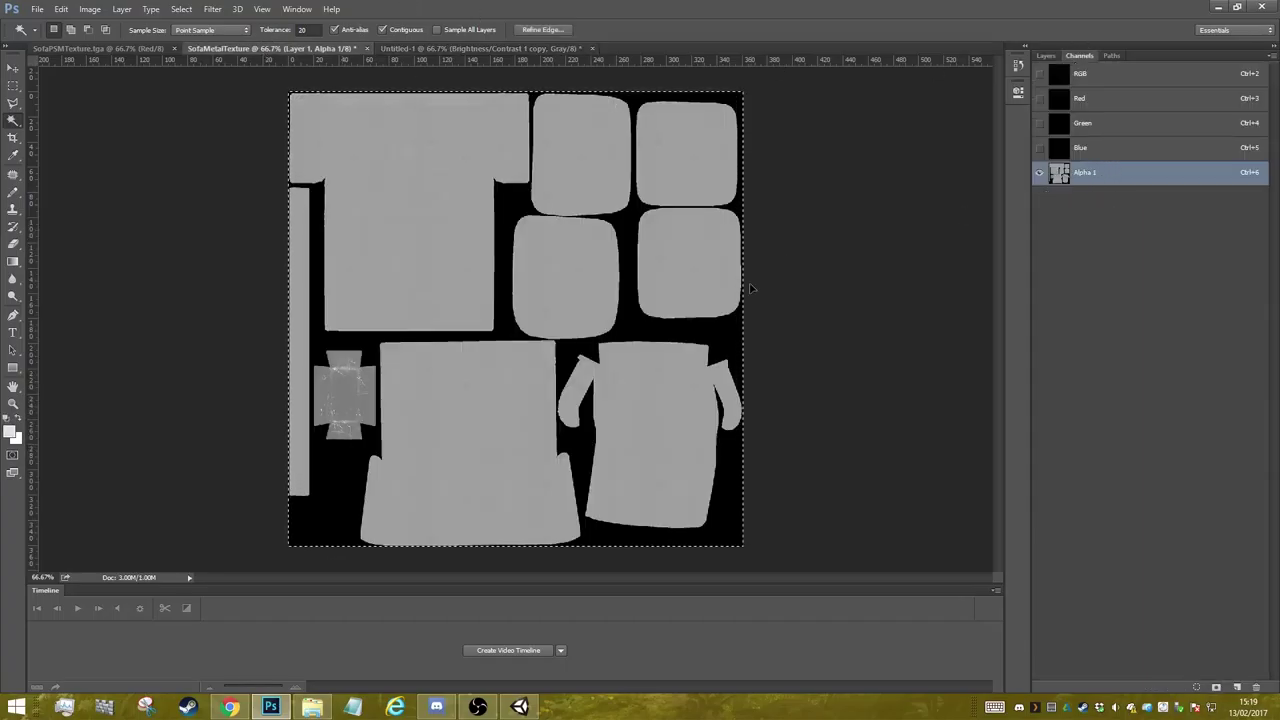
pyautogui.click(1040, 74)
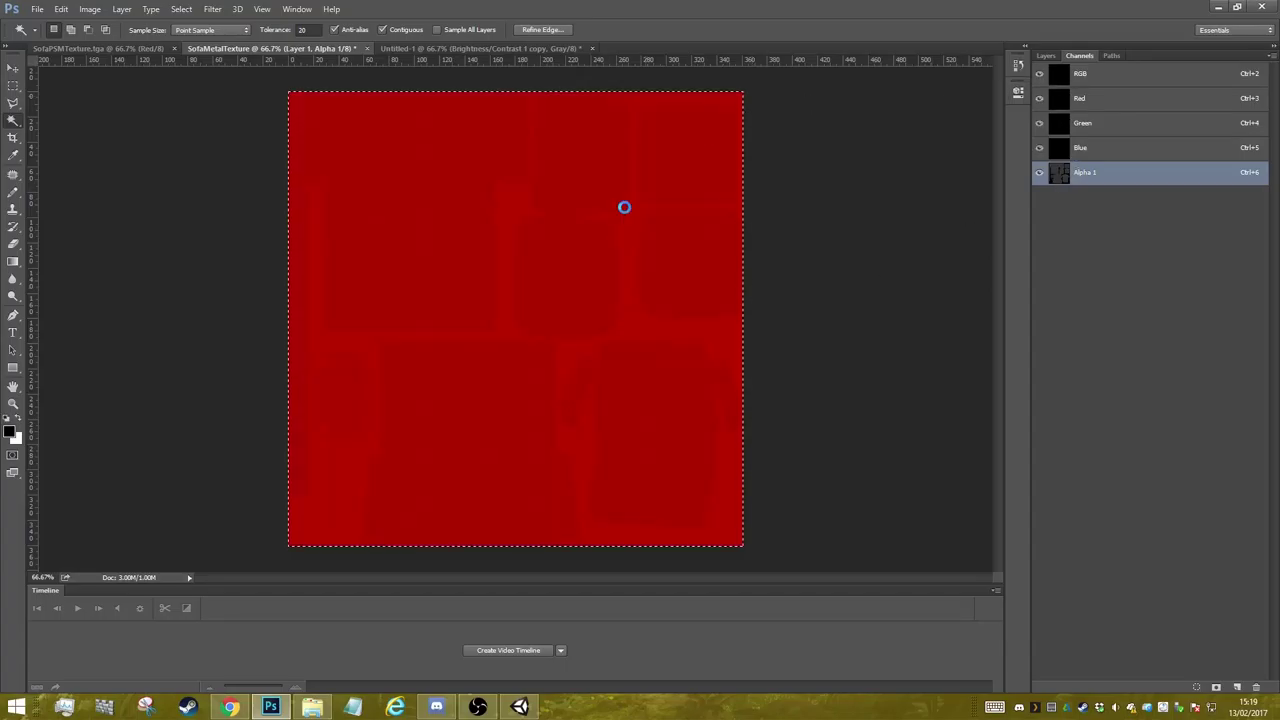
# - Overwrite SofaMetalTexture.tga as a 32 bits/pixel Targa, then return to Unity
pyautogui.hotkey('ctrl', 'shift', 's')
pyautogui.click(633, 440)
pyautogui.click(630, 655)
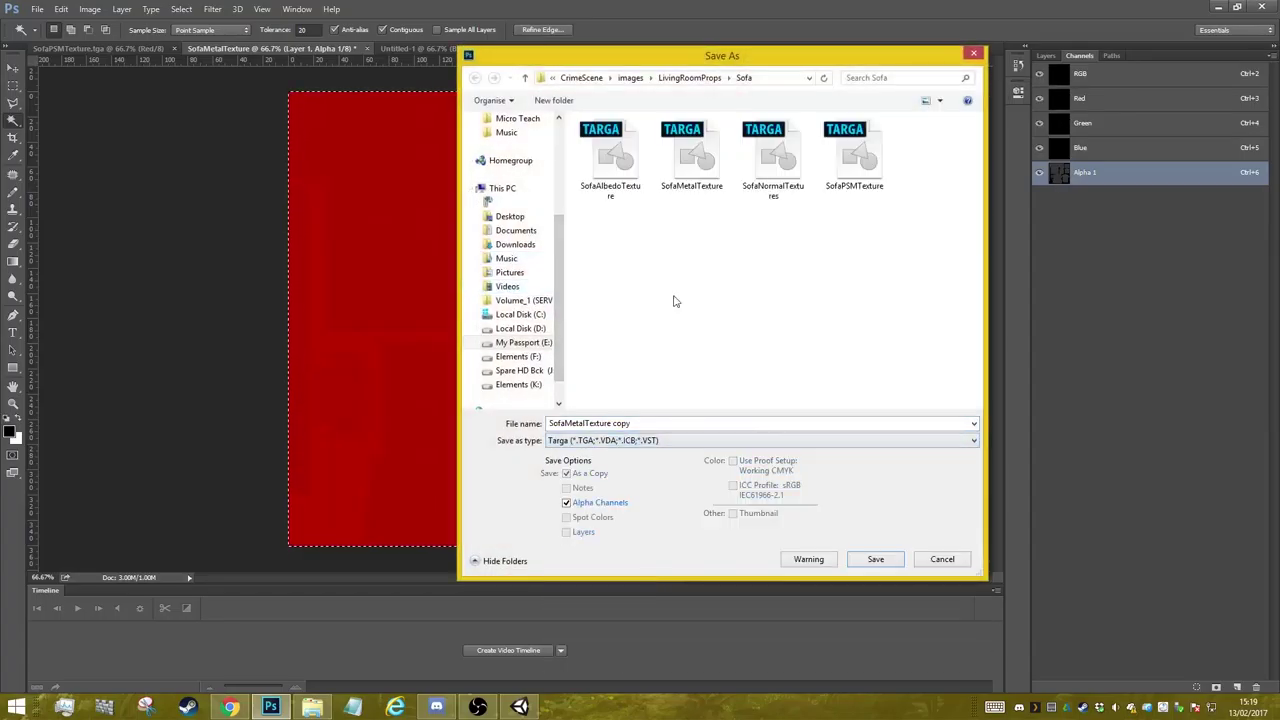
pyautogui.doubleClick(706, 166)
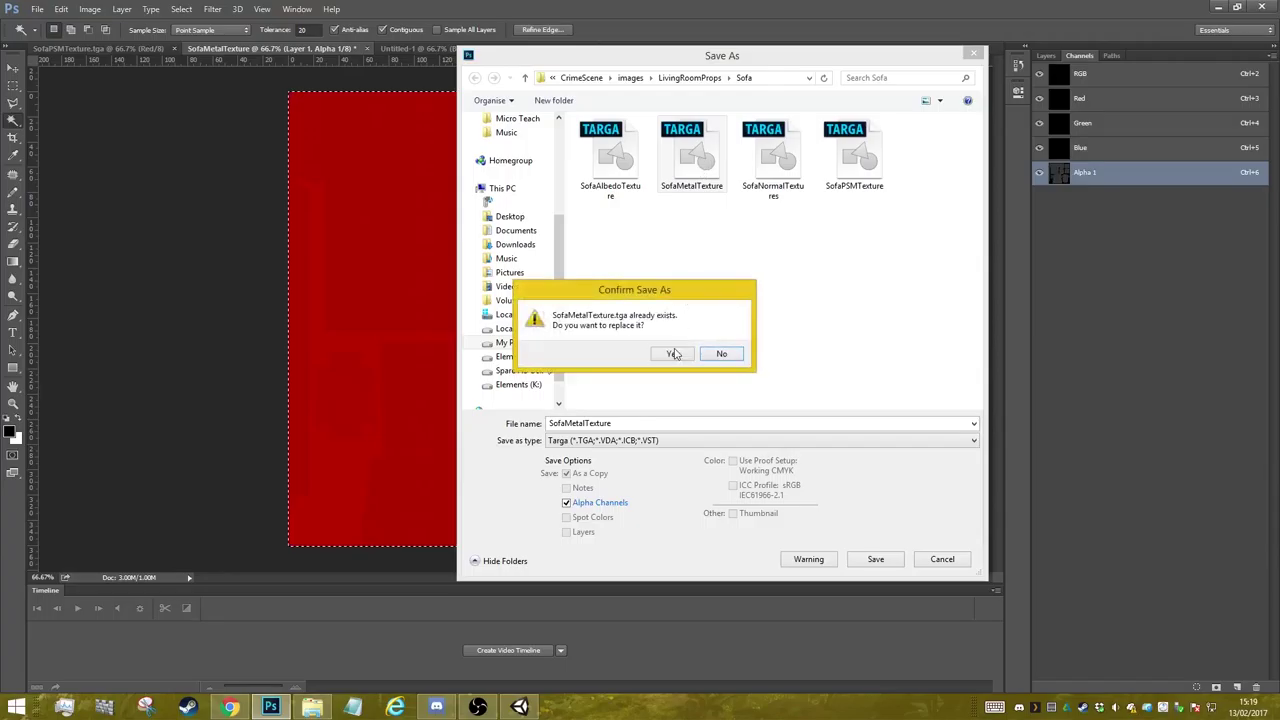
pyautogui.click(670, 352)
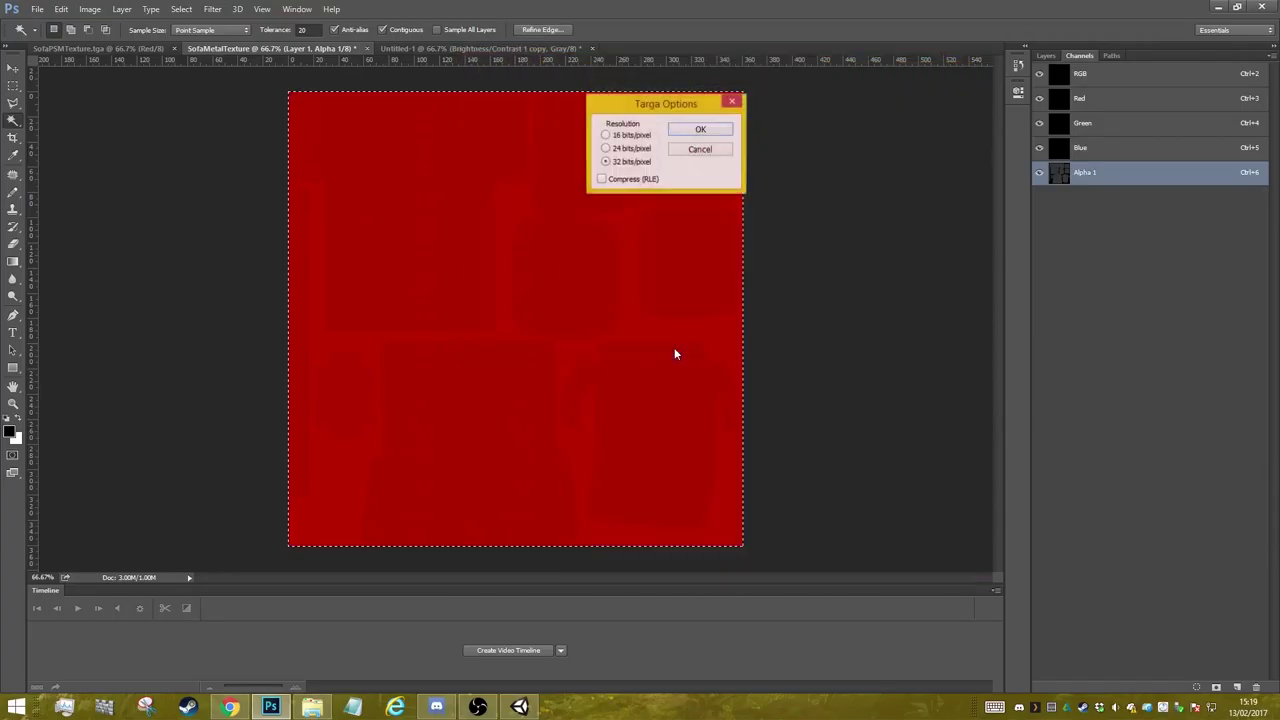
pyautogui.click(699, 131)
pyautogui.click(518, 707)
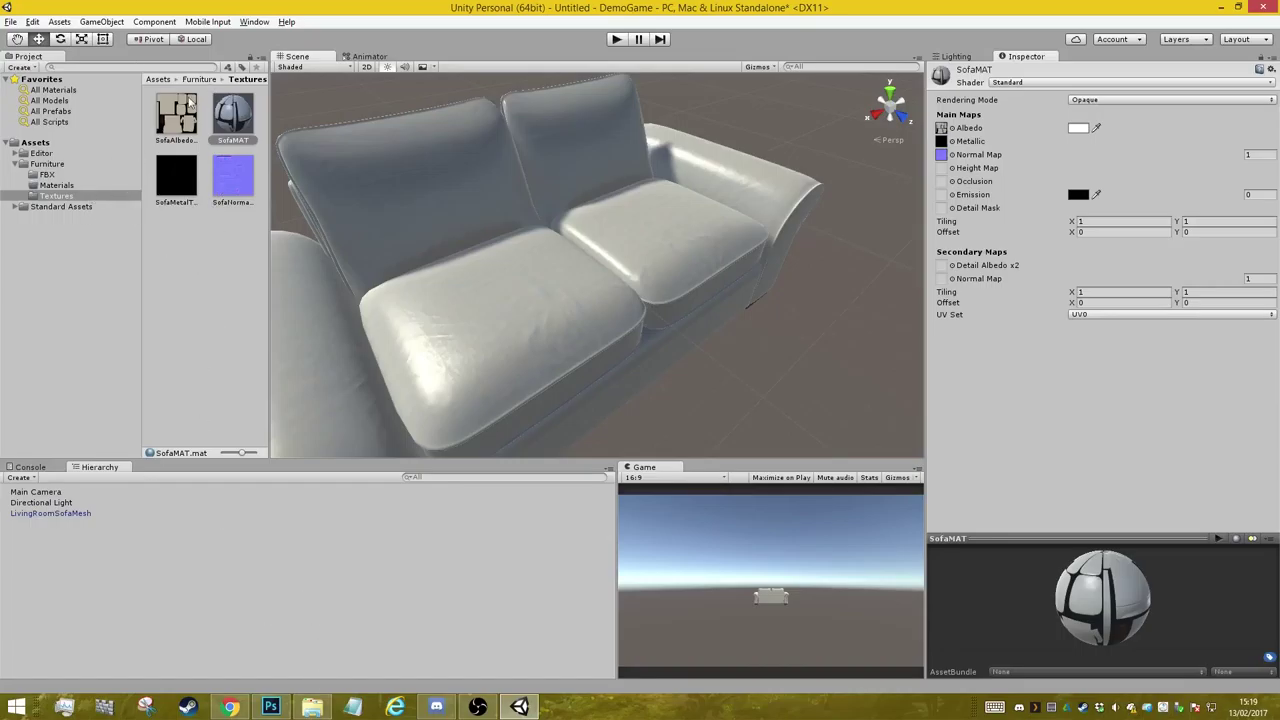
# - Open the project's Textures folder in File Explorer via Show in Explorer
pyautogui.rightClick(186, 252)
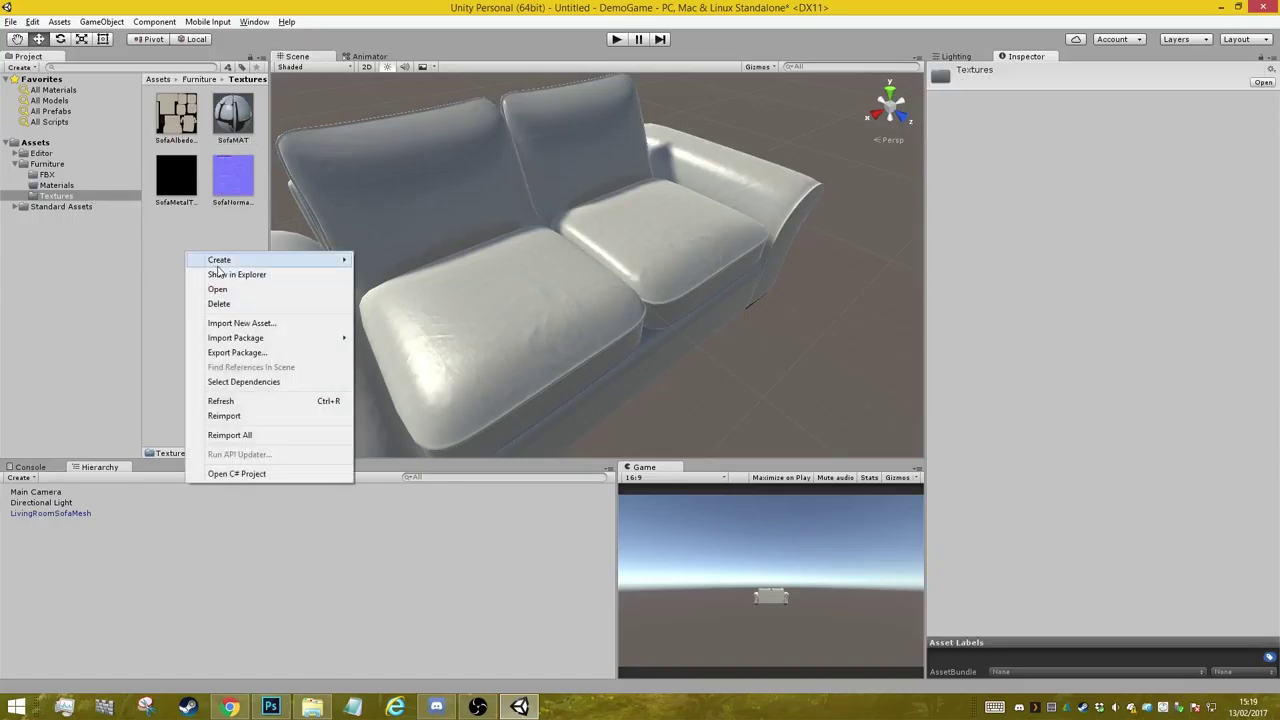
pyautogui.click(219, 274)
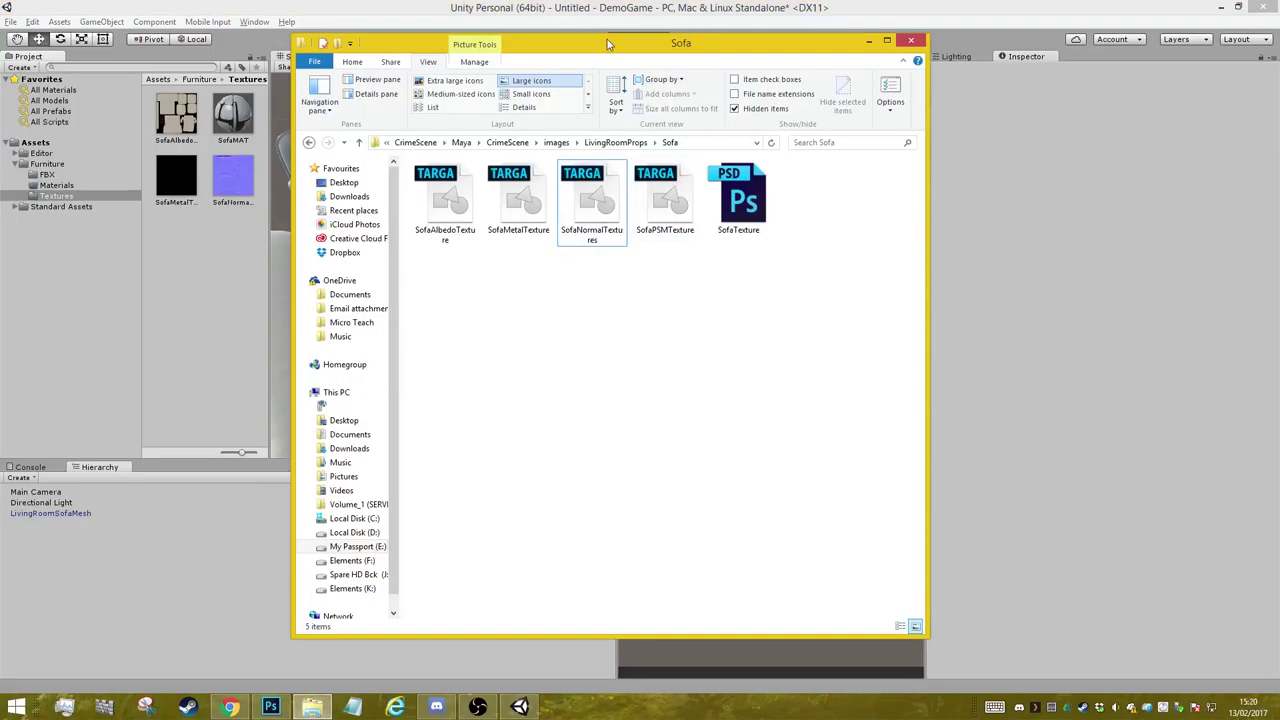
pyautogui.moveTo(607, 39); pyautogui.dragTo(1085, 60)
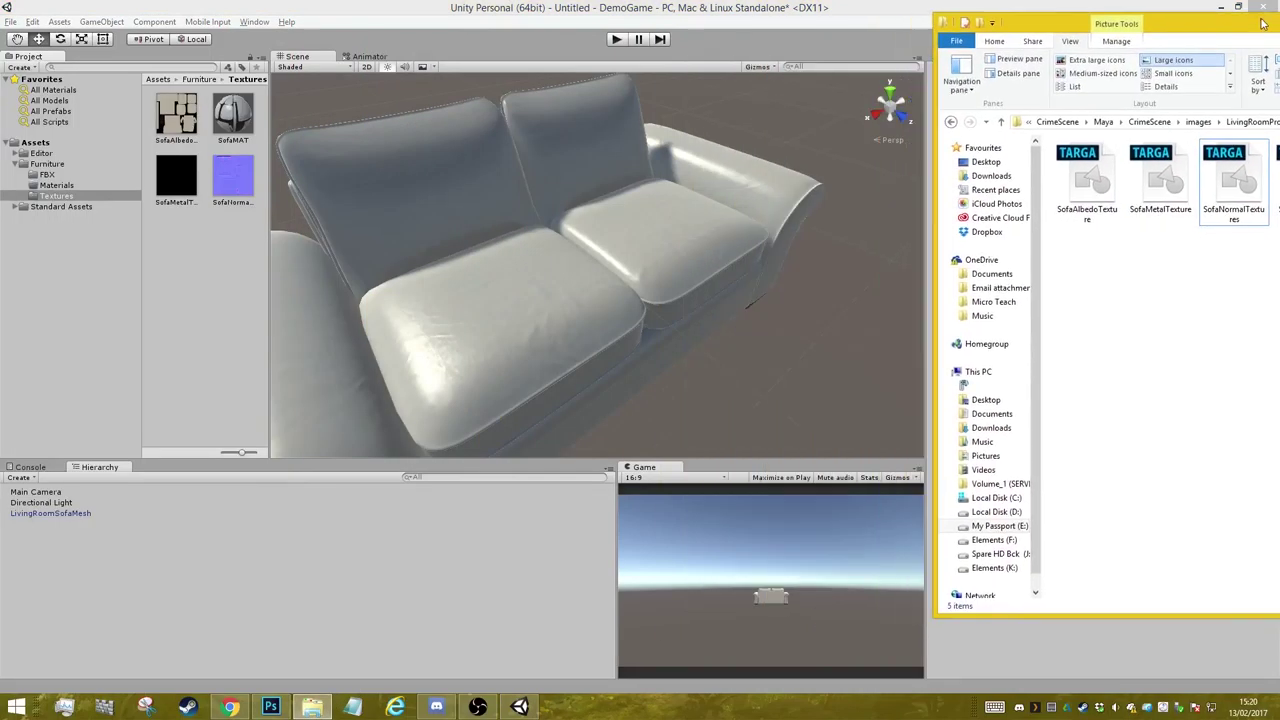
pyautogui.click(194, 266)
pyautogui.rightClick(211, 259)
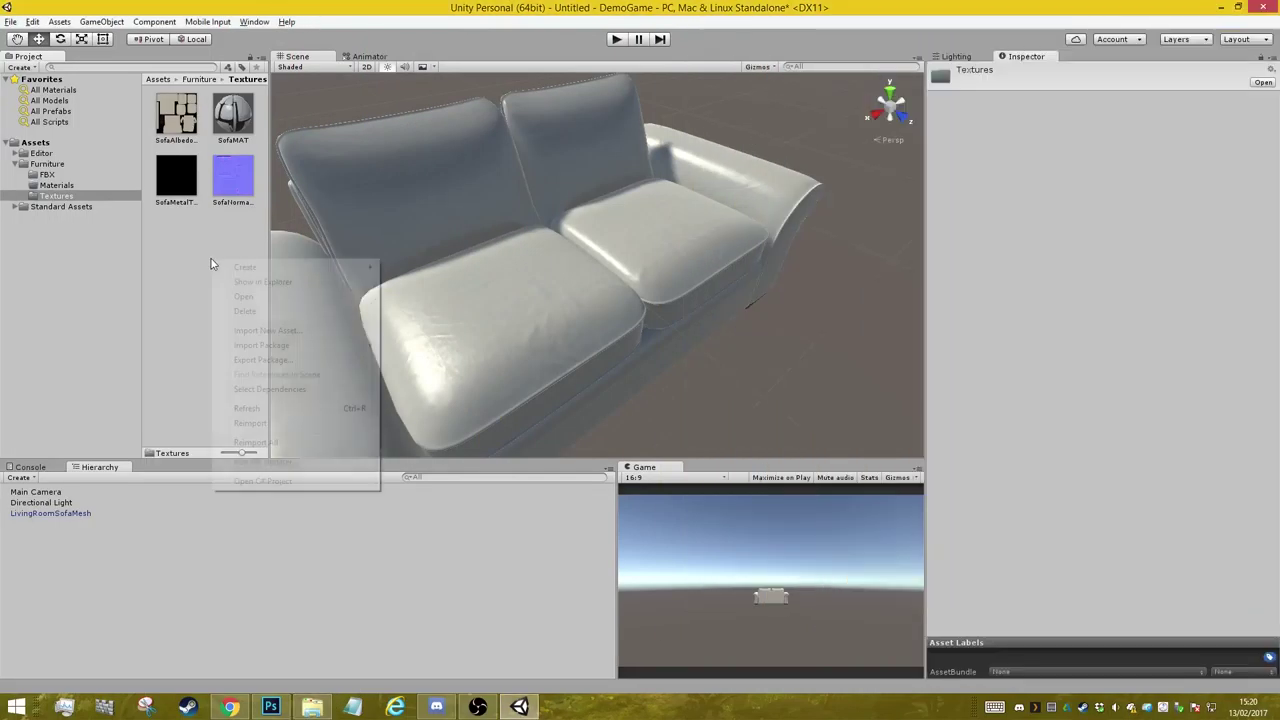
pyautogui.click(262, 281)
pyautogui.moveTo(1045, 62); pyautogui.dragTo(396, 20)
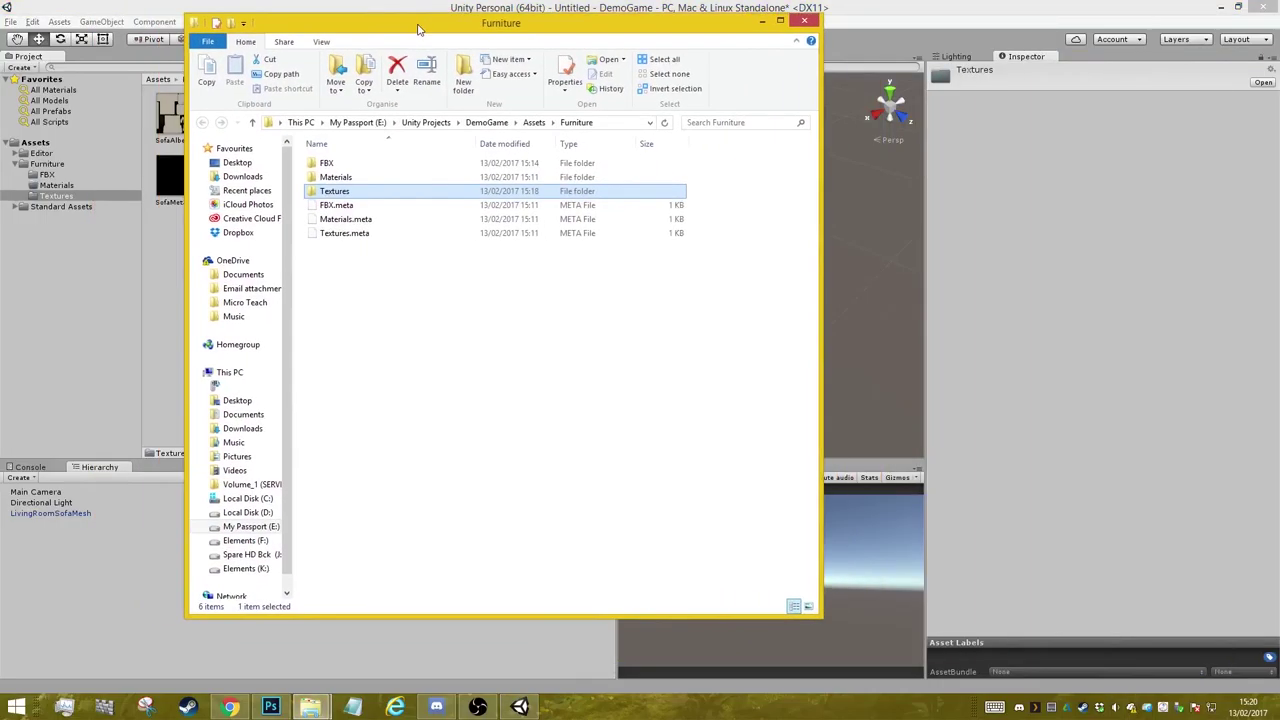
pyautogui.doubleClick(345, 189)
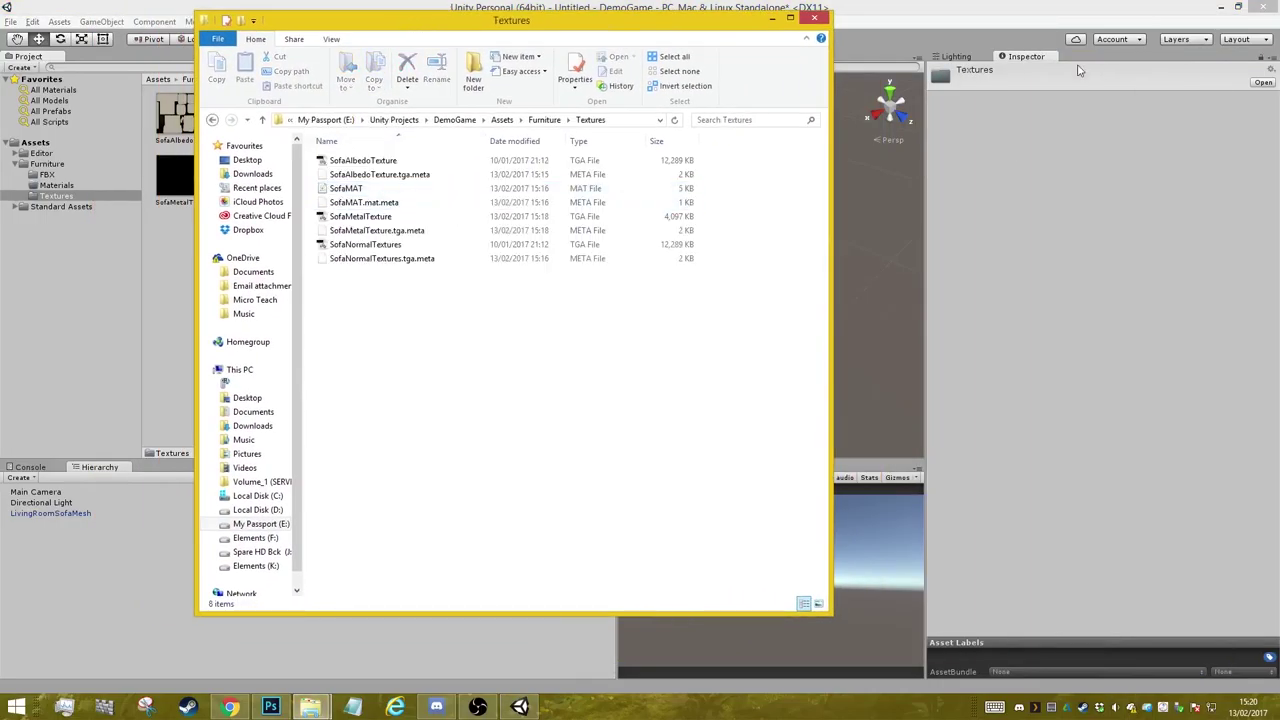
# - Copy SofaMetalTexture from the Sofa folder into Textures, replacing the old file
pyautogui.hotkey('alt', 'Tab')
pyautogui.click(1053, 205)
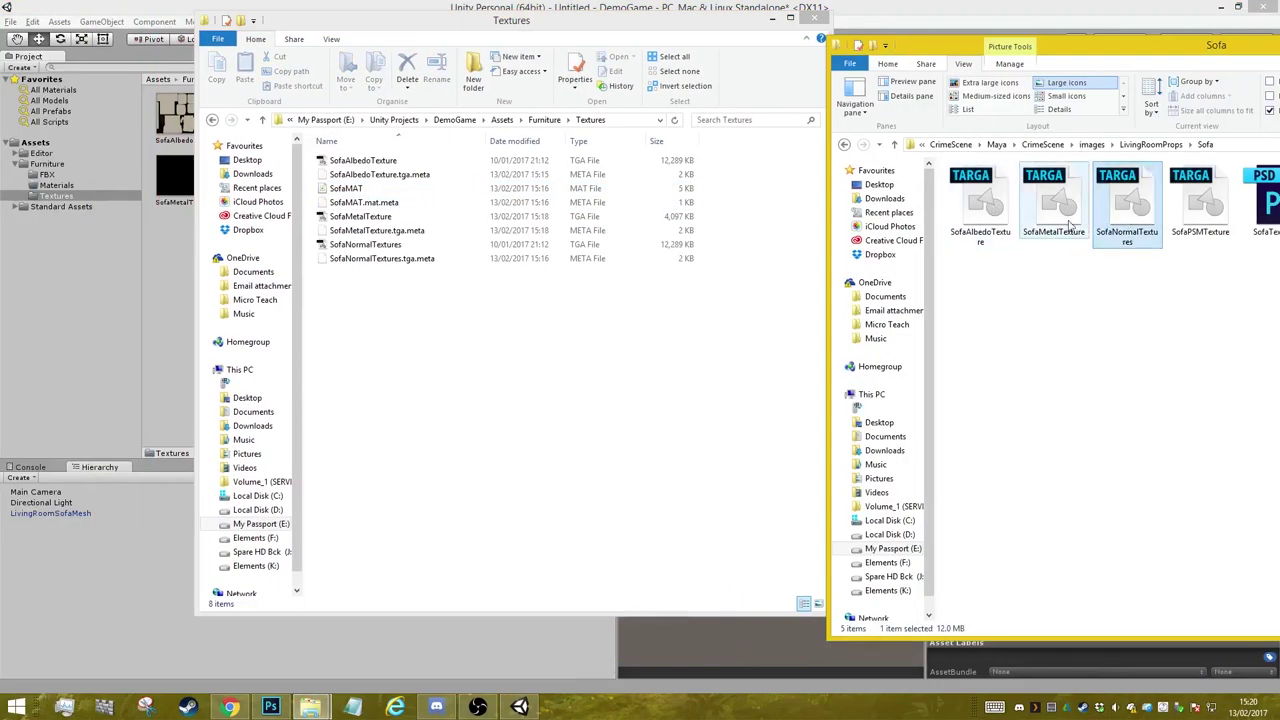
pyautogui.click(577, 360)
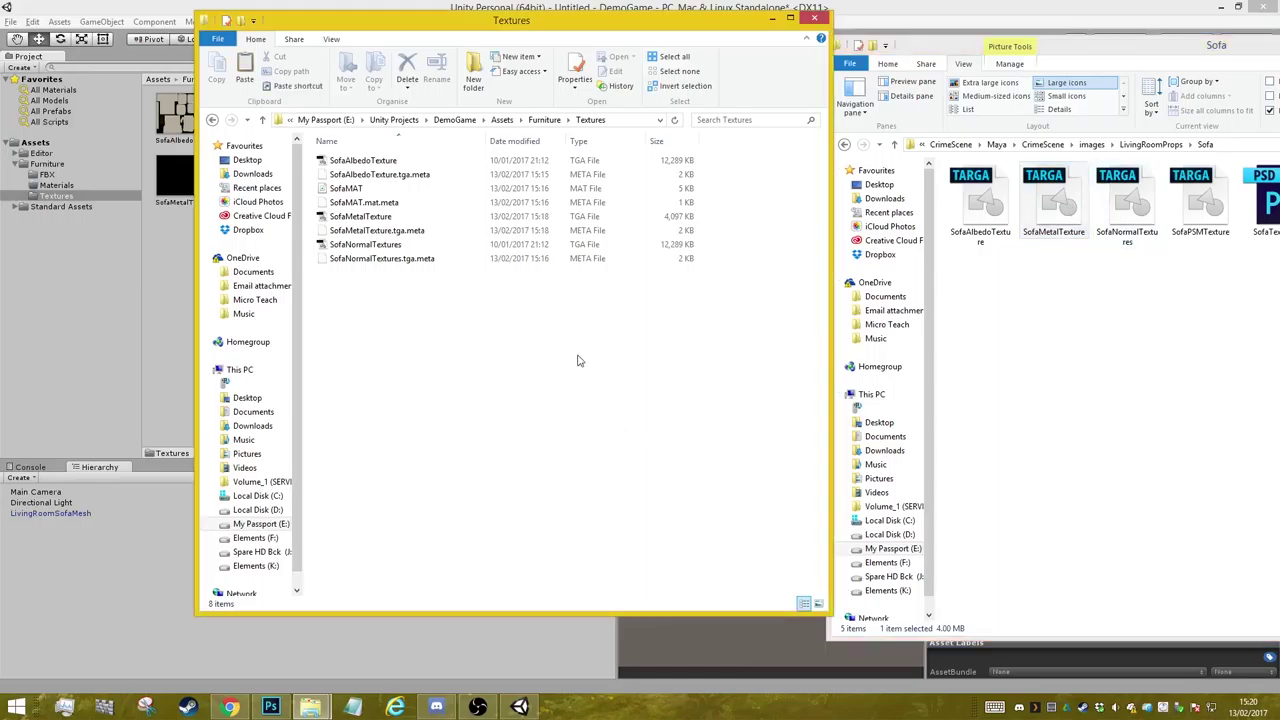
pyautogui.hotkey('ctrl', 'v')
pyautogui.click(246, 268)
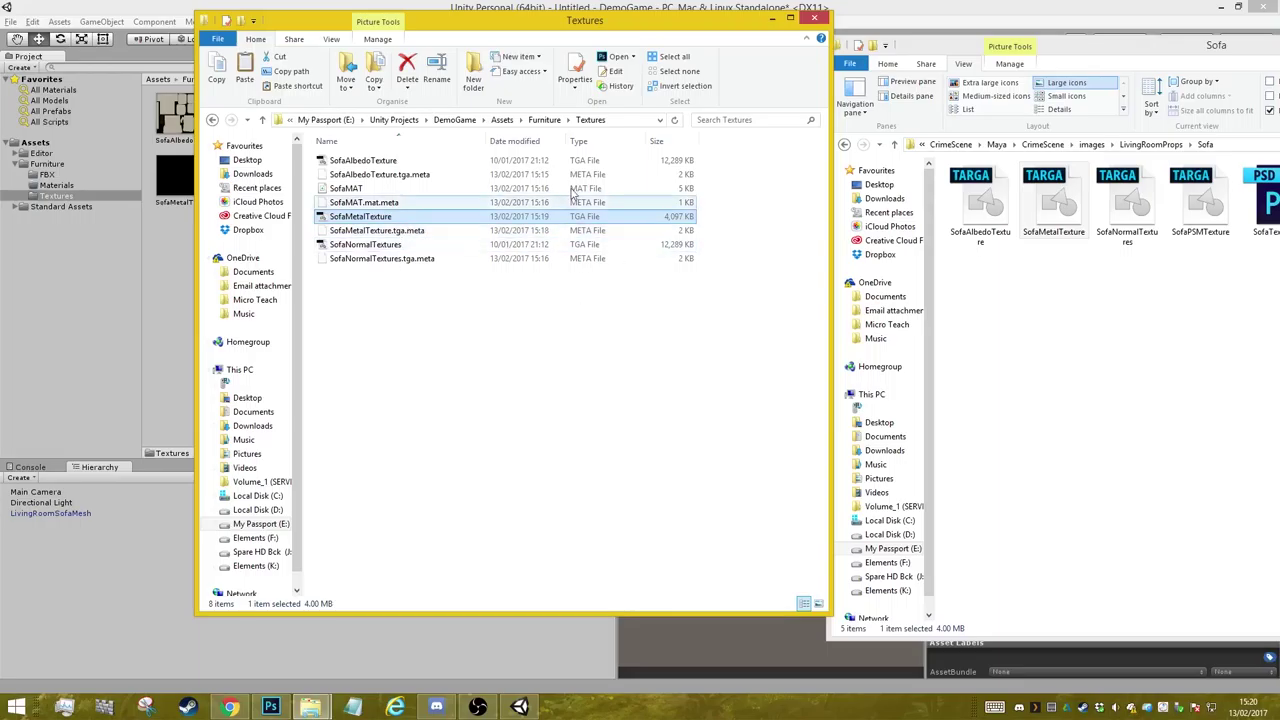
pyautogui.click(772, 18)
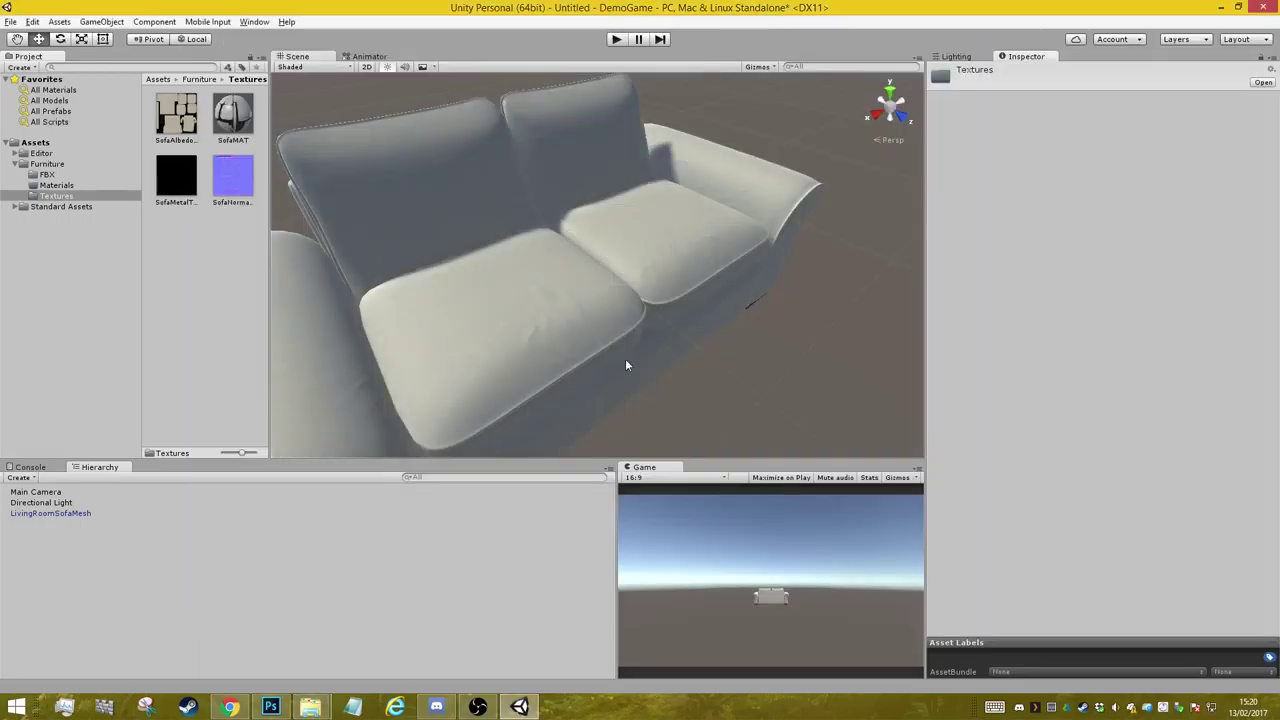
# - Orbit the updated sofa to inspect it from the front, a low side angle and the front-left
pyautogui.moveTo(628, 363)
pyautogui.keyDown('alt'); pyautogui.mouseDown()
pyautogui.moveTo(609, 293)
pyautogui.moveTo(651, 305)
pyautogui.moveTo(571, 272)
pyautogui.moveTo(870, 162)
pyautogui.mouseUp(); pyautogui.keyUp('alt')
pyautogui.scroll(5, 567, 280)
pyautogui.scroll(-5, 565, 284)
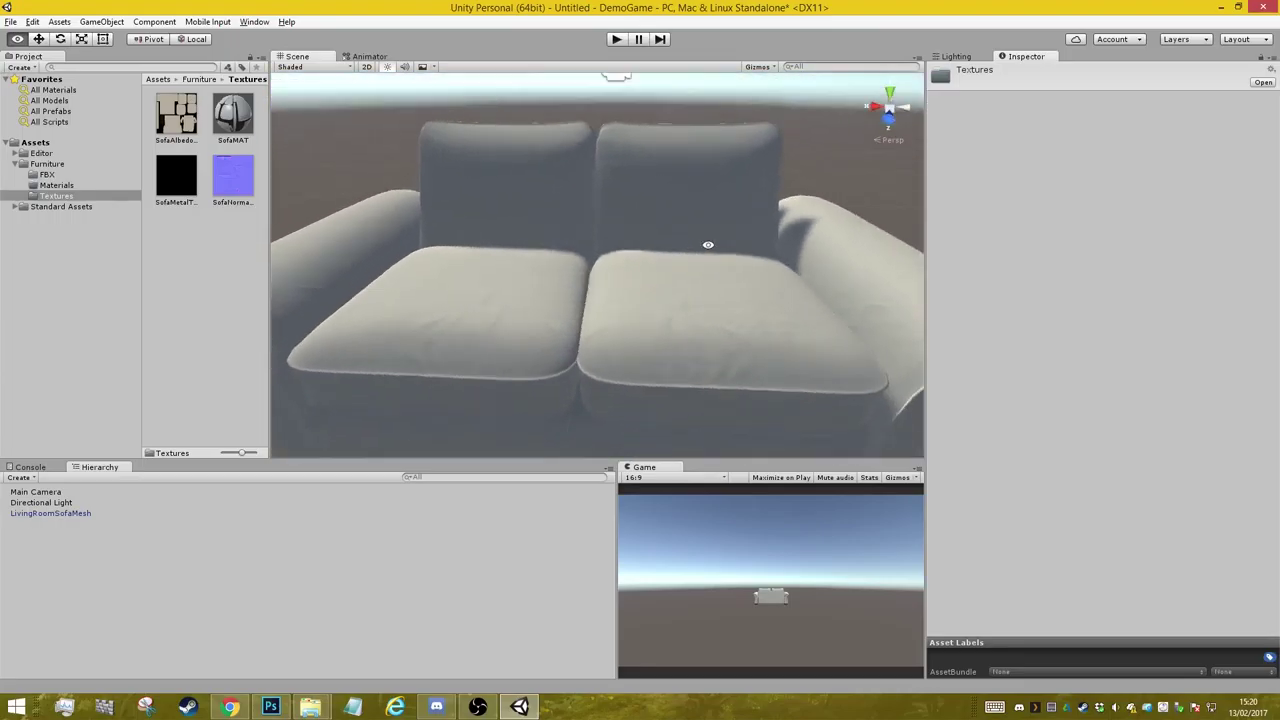
pyautogui.keyDown('alt'); pyautogui.moveTo(870, 162); pyautogui.dragTo(620, 258); pyautogui.keyUp('alt')
pyautogui.moveTo(609, 338)
pyautogui.keyDown('alt'); pyautogui.mouseDown()
pyautogui.moveTo(682, 242)
pyautogui.moveTo(476, 245)
pyautogui.mouseUp(); pyautogui.keyUp('alt')
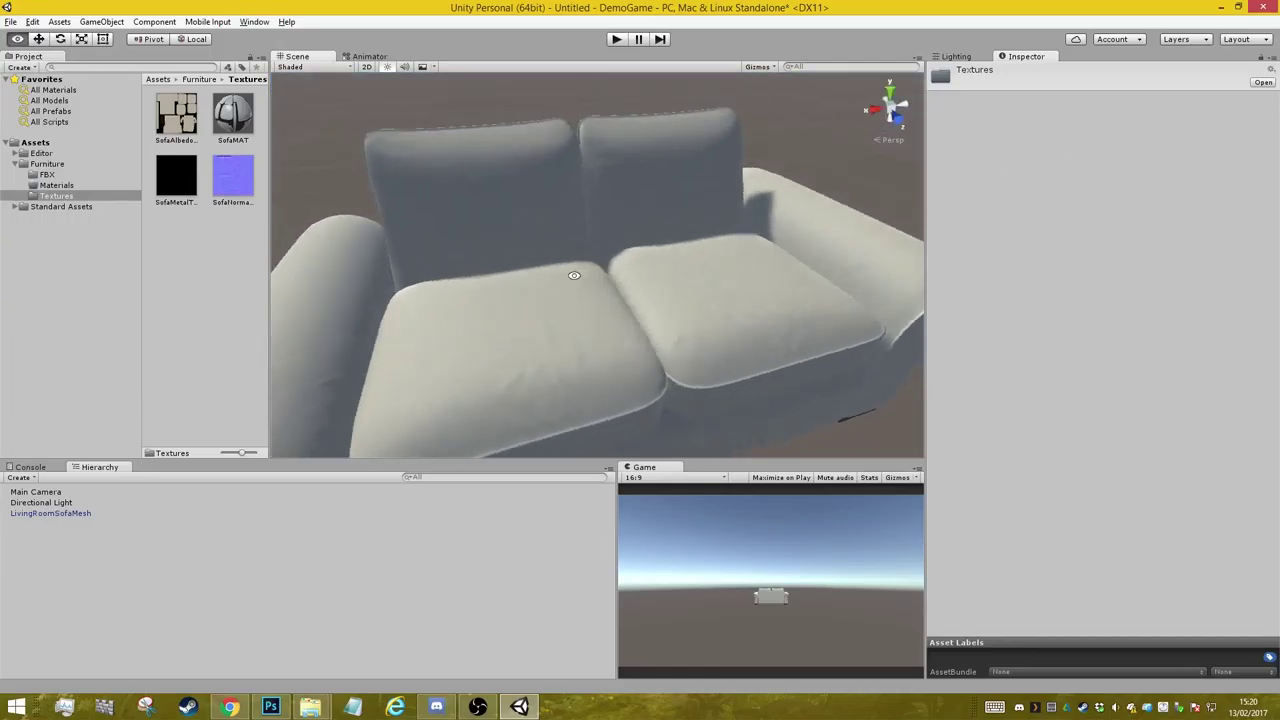
pyautogui.moveTo(476, 245)
pyautogui.keyDown('alt'); pyautogui.mouseDown()
pyautogui.moveTo(448, 330)
pyautogui.moveTo(514, 286)
pyautogui.mouseUp(); pyautogui.keyUp('alt')
pyautogui.click(270, 707)
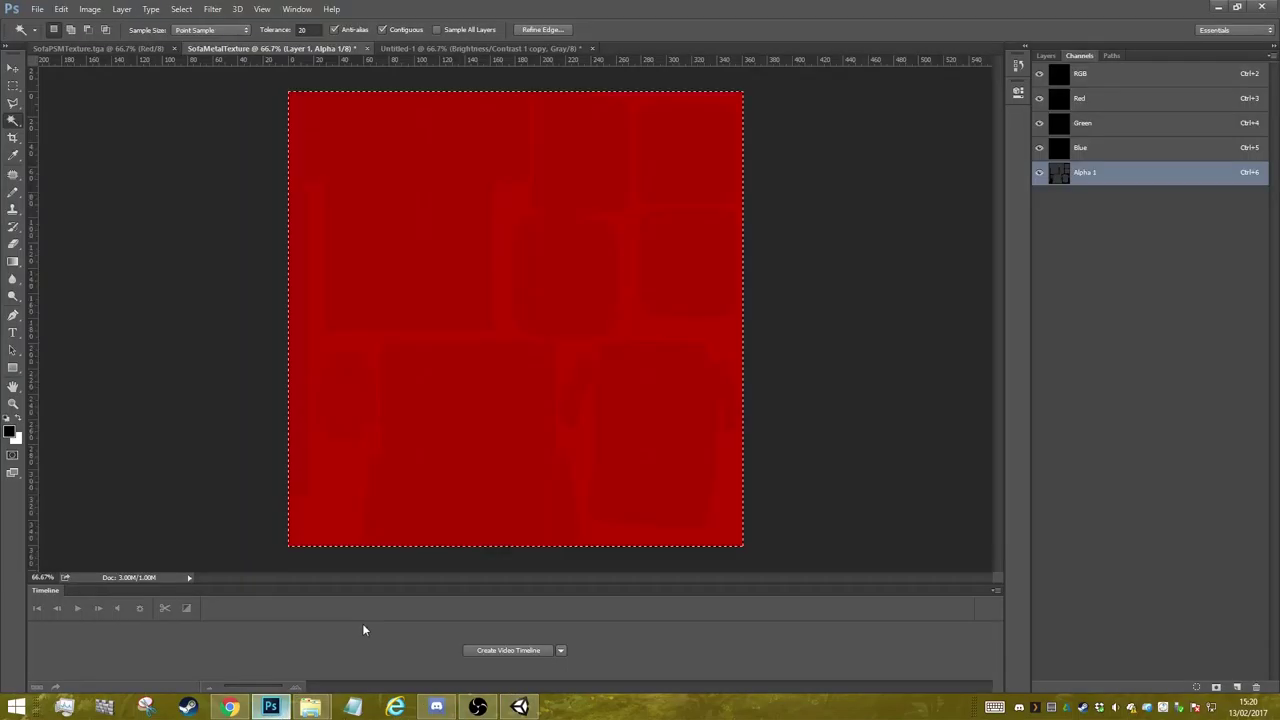
# - In Untitled-1, delete the Brightness/Contrast 1 copy and raise brightness so the UV islands turn nearly white
pyautogui.click(570, 48)
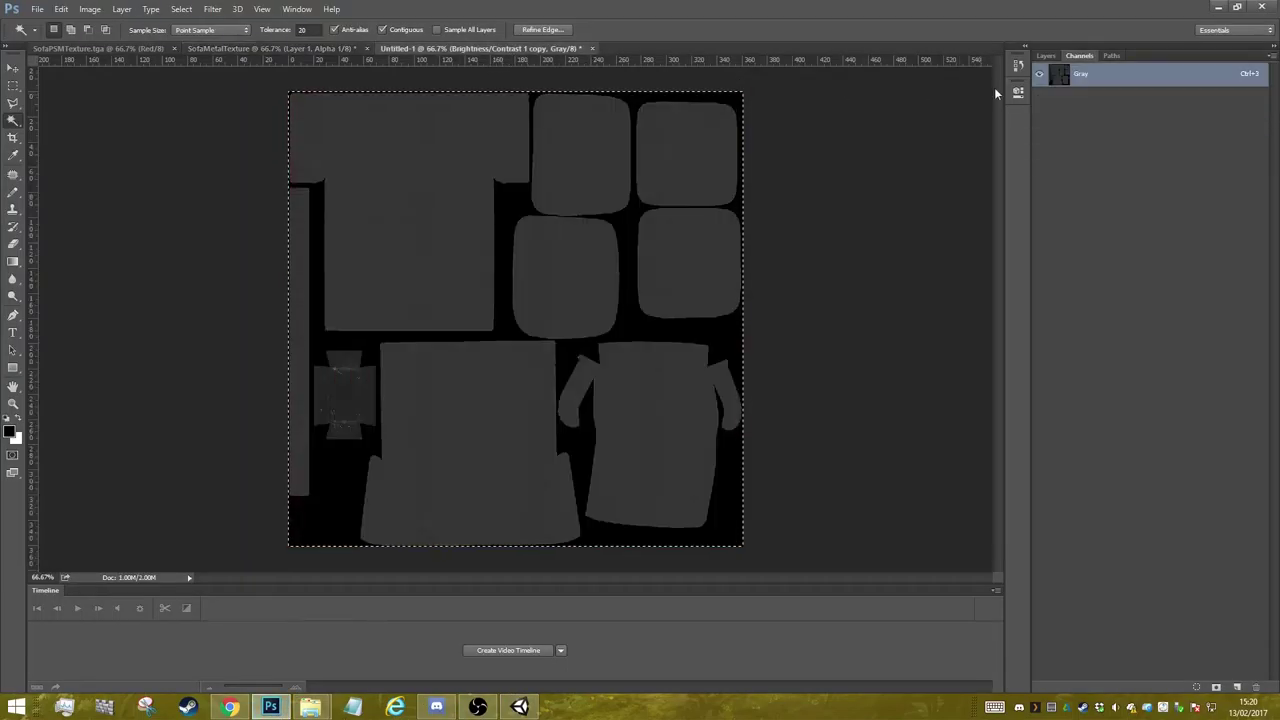
pyautogui.click(1047, 56)
pyautogui.click(1042, 133)
pyautogui.click(1042, 133)
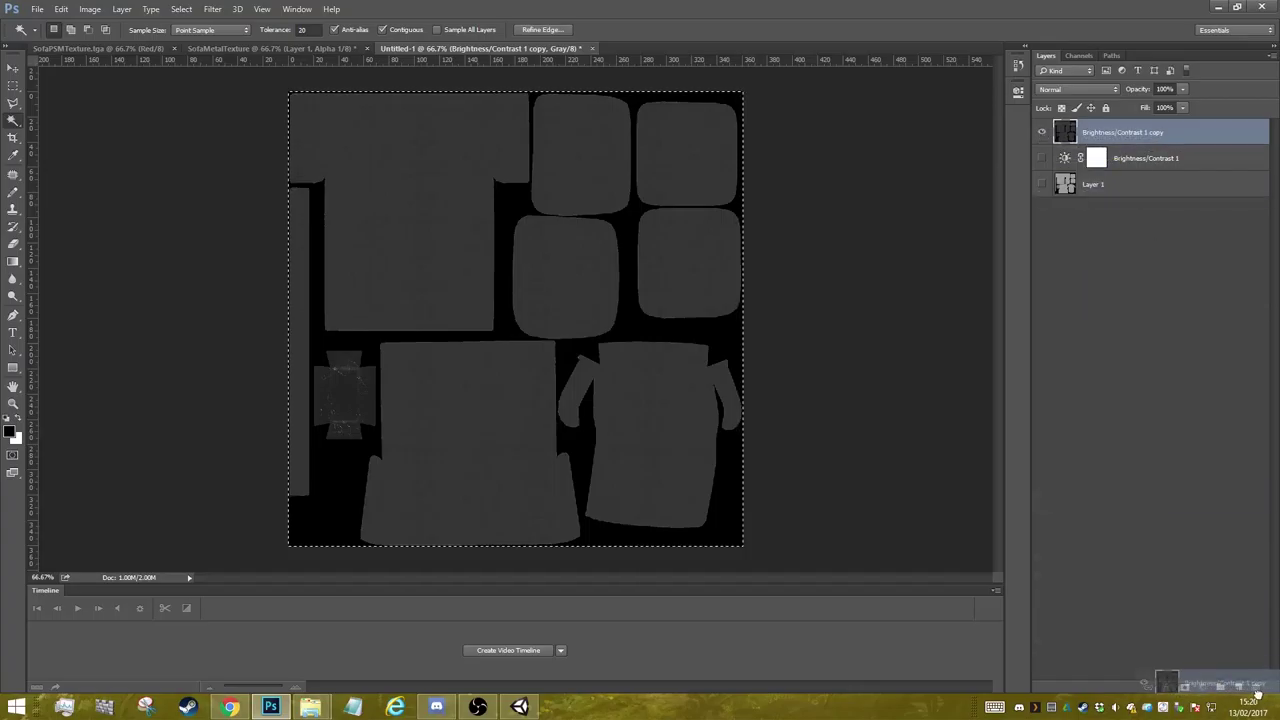
pyautogui.moveTo(1160, 145); pyautogui.dragTo(1238, 688)
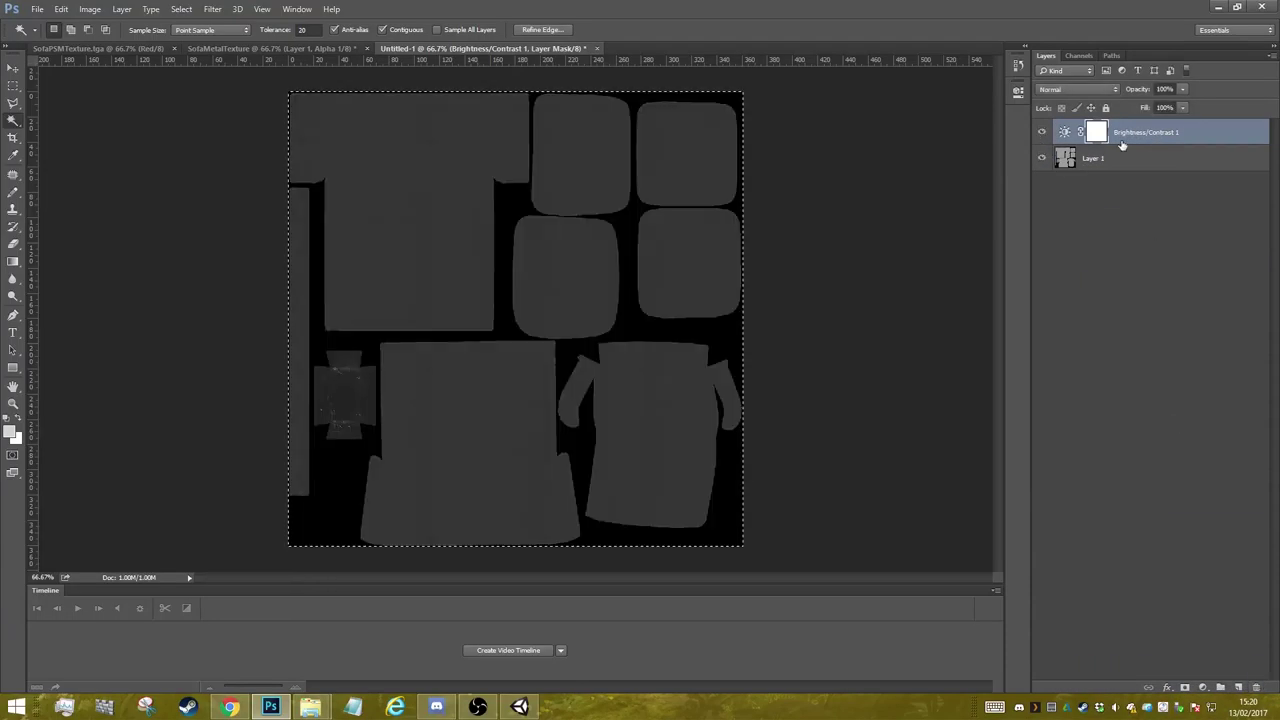
pyautogui.click(1067, 135)
pyautogui.doubleClick(1067, 135)
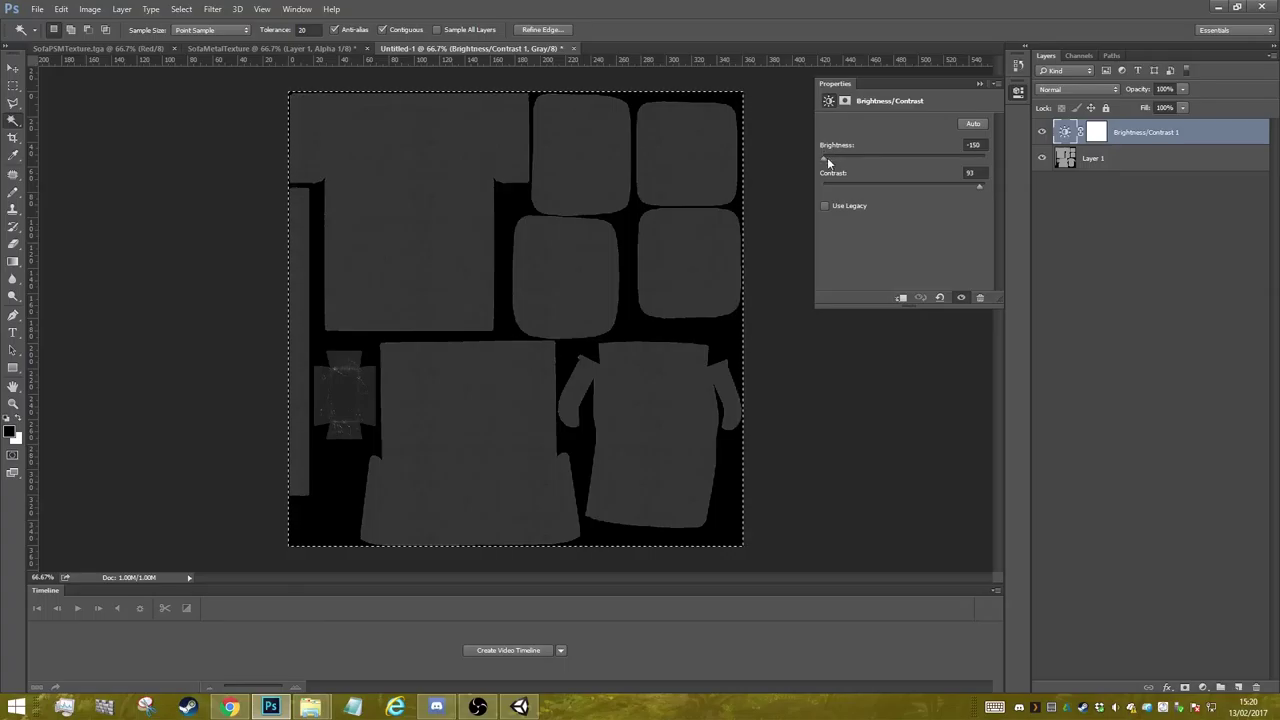
pyautogui.moveTo(827, 158)
pyautogui.mouseDown()
pyautogui.moveTo(947, 158)
pyautogui.moveTo(776, 218)
pyautogui.mouseUp()
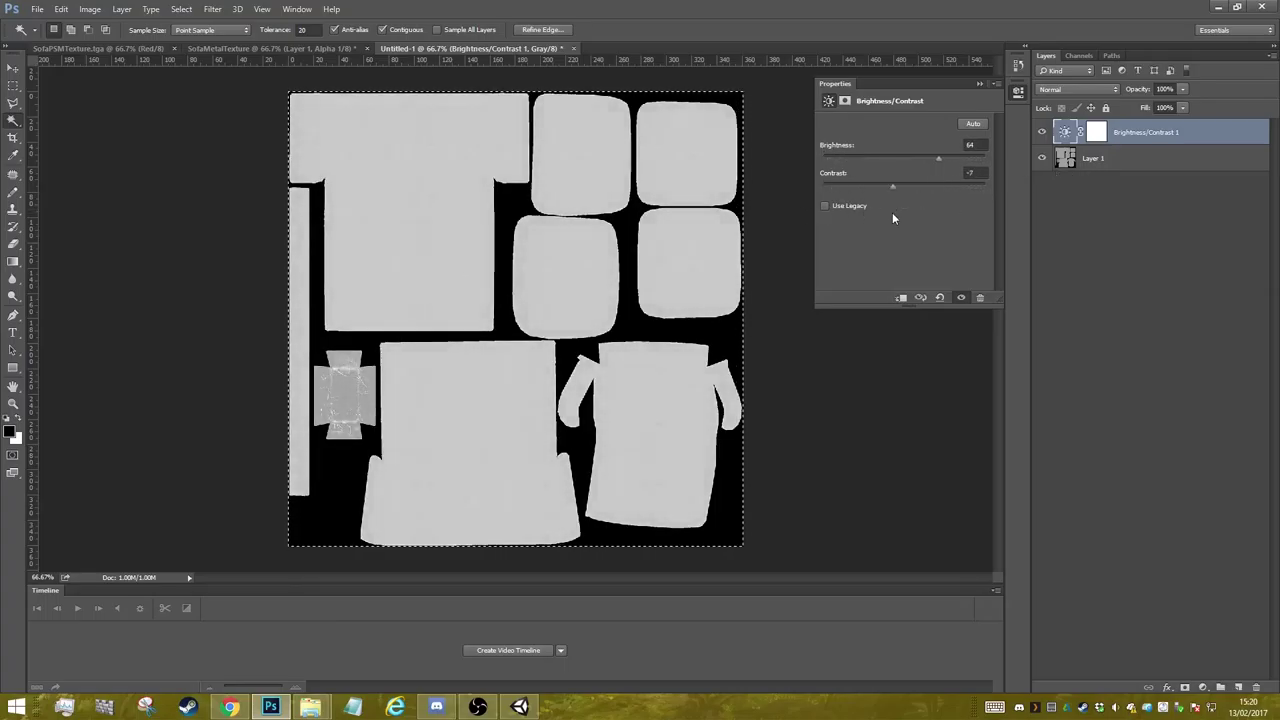
pyautogui.click(980, 84)
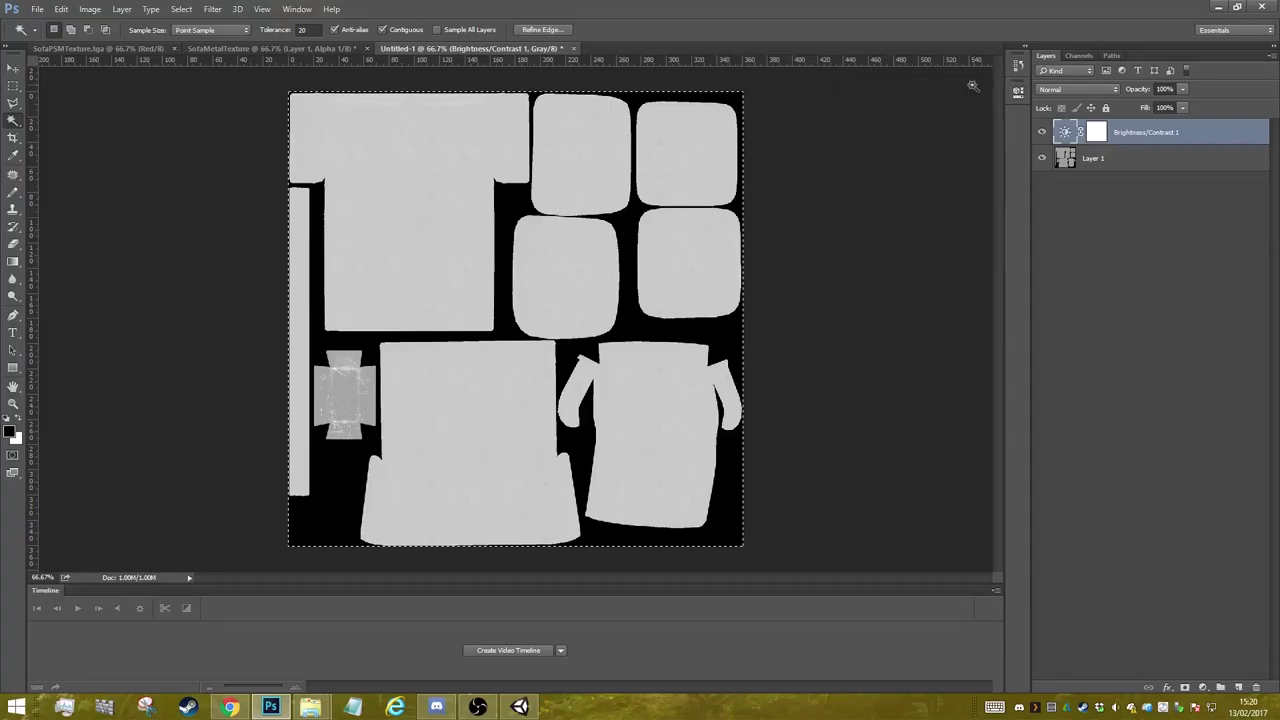
# - Duplicate Layer 1 with its adjustment and merge the copies into one layer
pyautogui.keyDown('shift'); pyautogui.click(1116, 163); pyautogui.keyUp('shift')
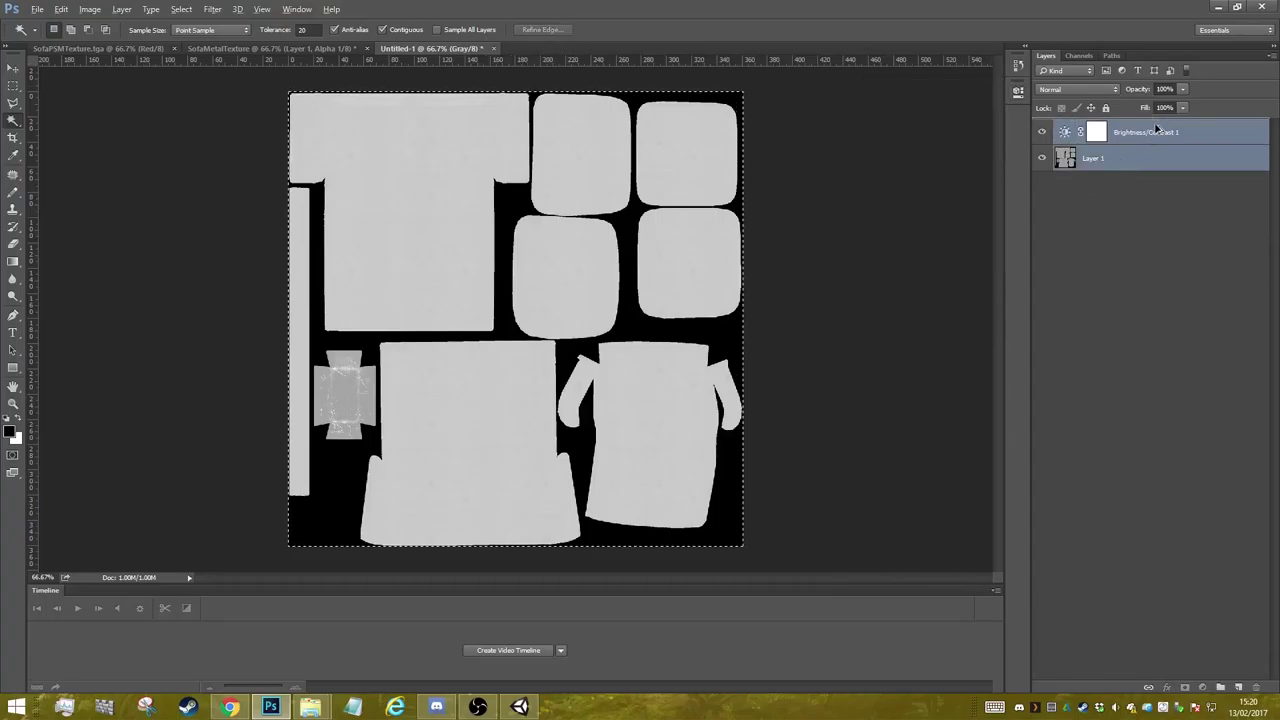
pyautogui.hotkey('ctrl', 'j')
pyautogui.rightClick(1155, 130)
pyautogui.click(1183, 441)
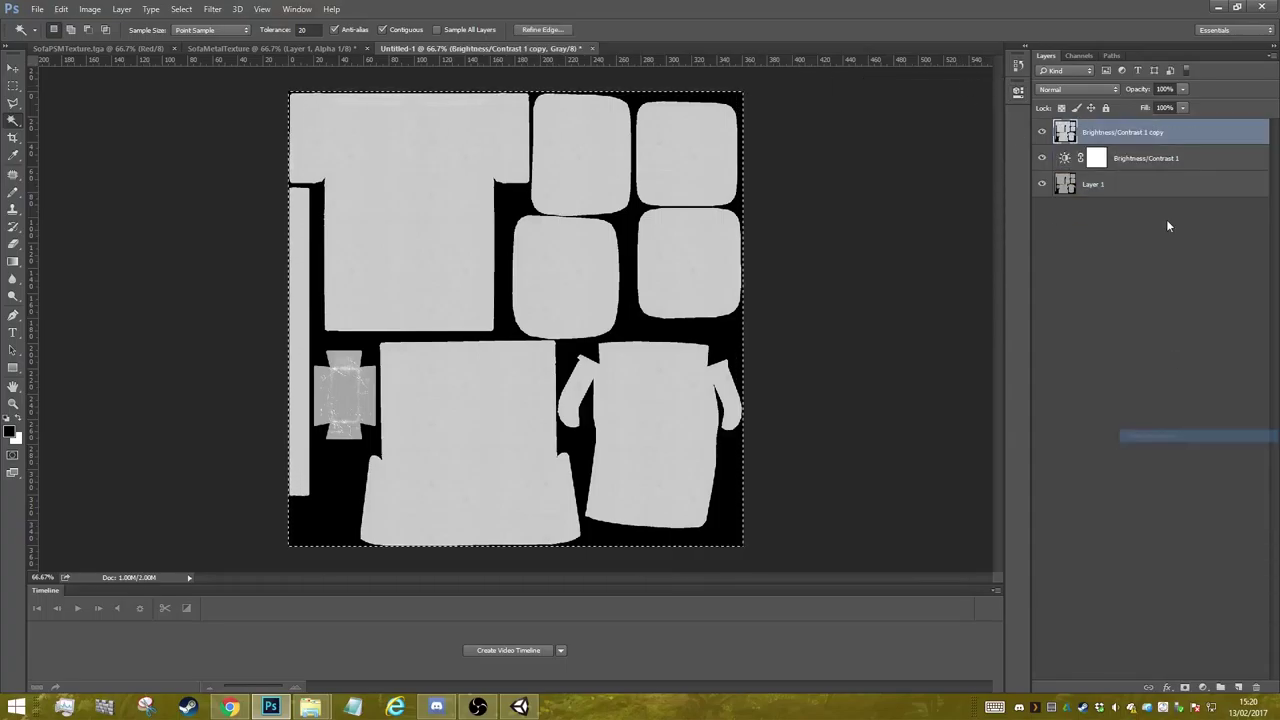
# - Switch to SofaMetalTexture and display its channels, including Alpha 1
pyautogui.click(220, 49)
pyautogui.click(1070, 70)
pyautogui.click(1079, 55)
pyautogui.click(1079, 55)
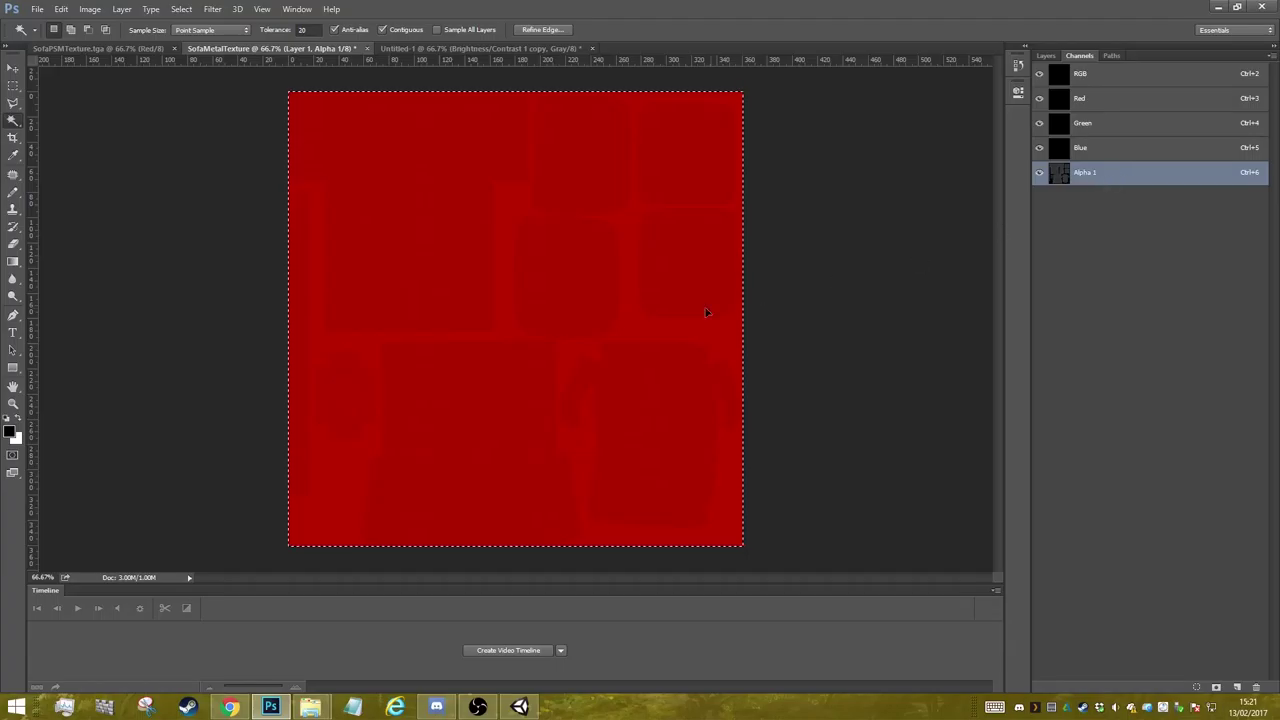
# - Paste the brightened map into Alpha 1 and overwrite SofaMetalTexture.tga as a Targa
pyautogui.hotkey('shift', 'ctrl', 'l')
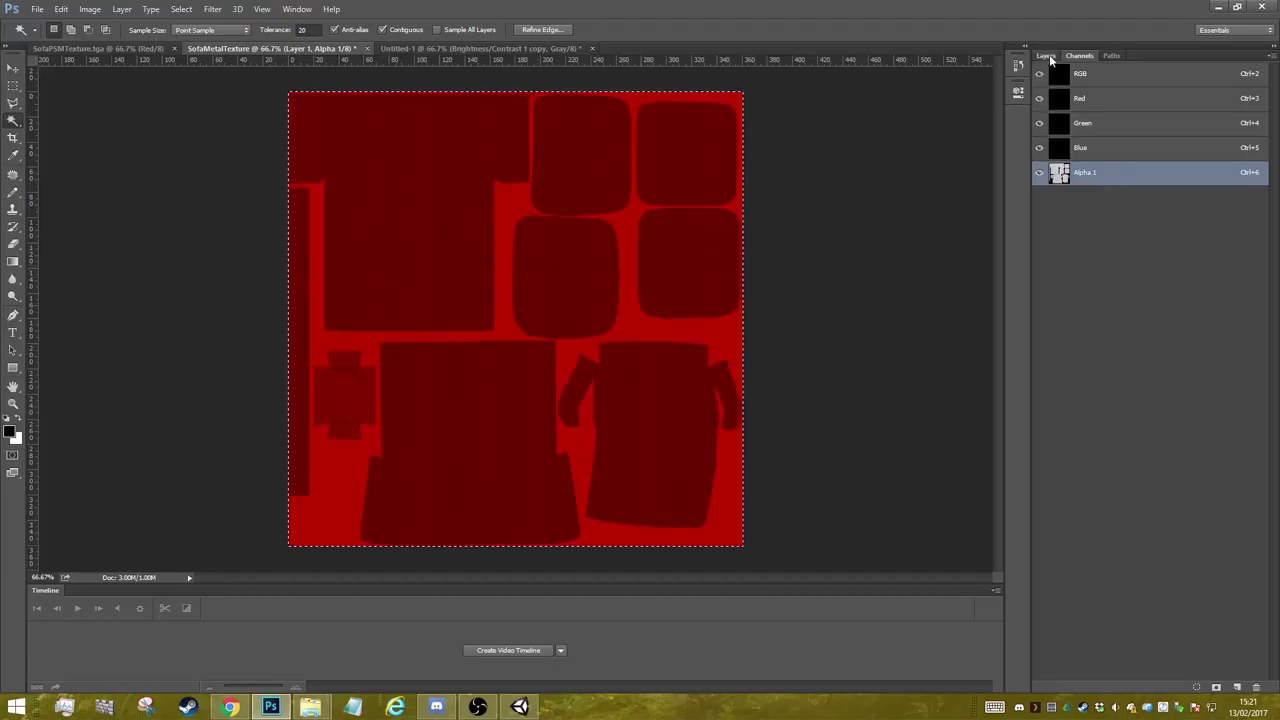
pyautogui.click(1047, 55)
pyautogui.hotkey('ctrl', 'shift', 's')
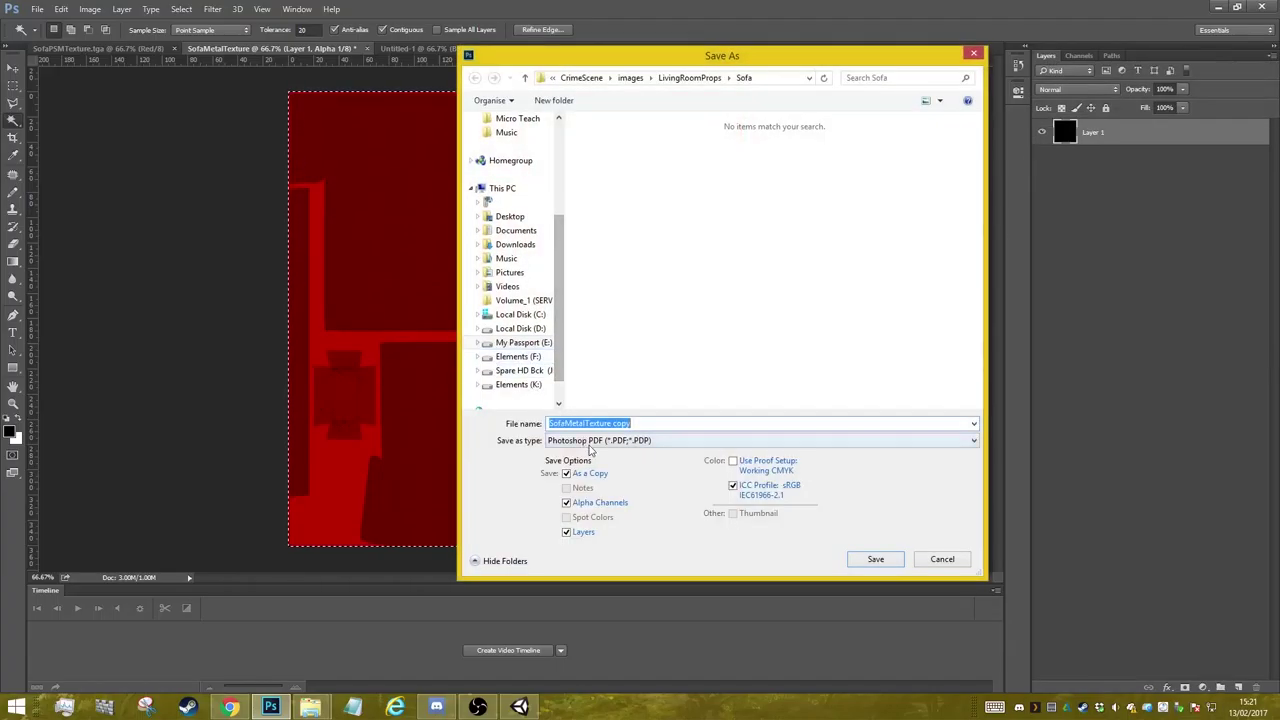
pyautogui.click(590, 441)
pyautogui.click(600, 653)
pyautogui.doubleClick(692, 165)
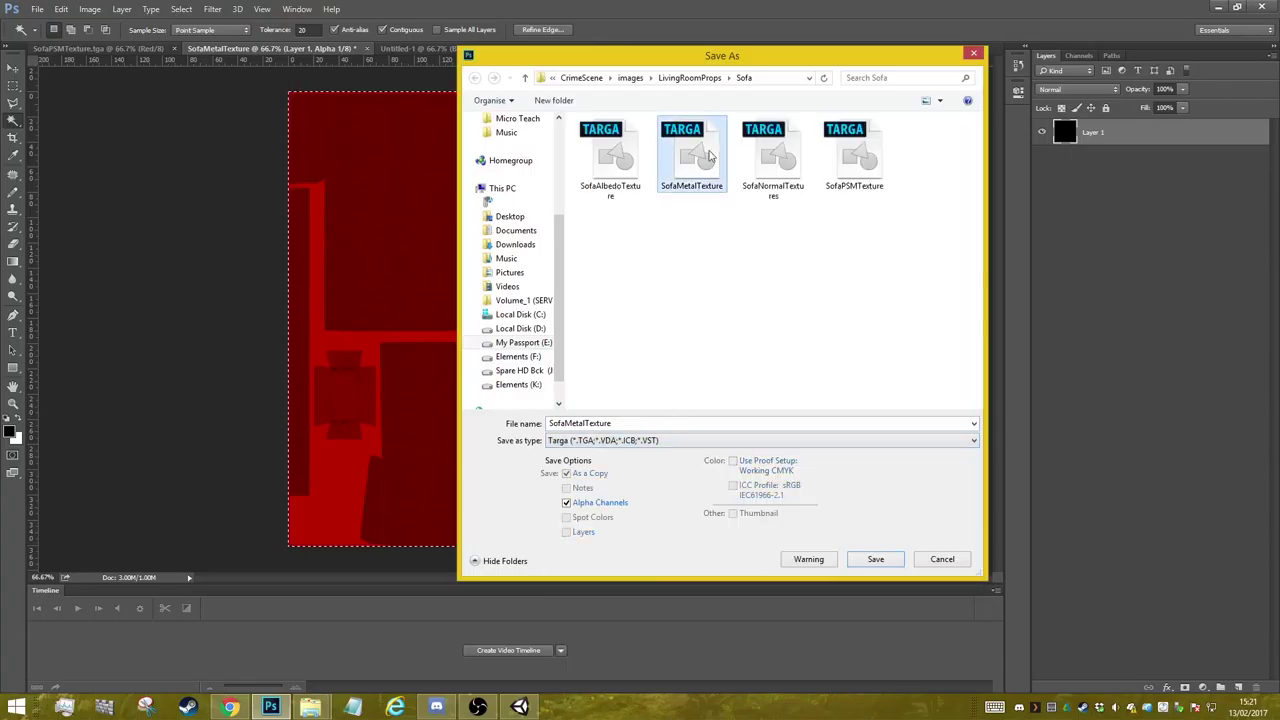
pyautogui.click(686, 358)
pyautogui.press('Return')
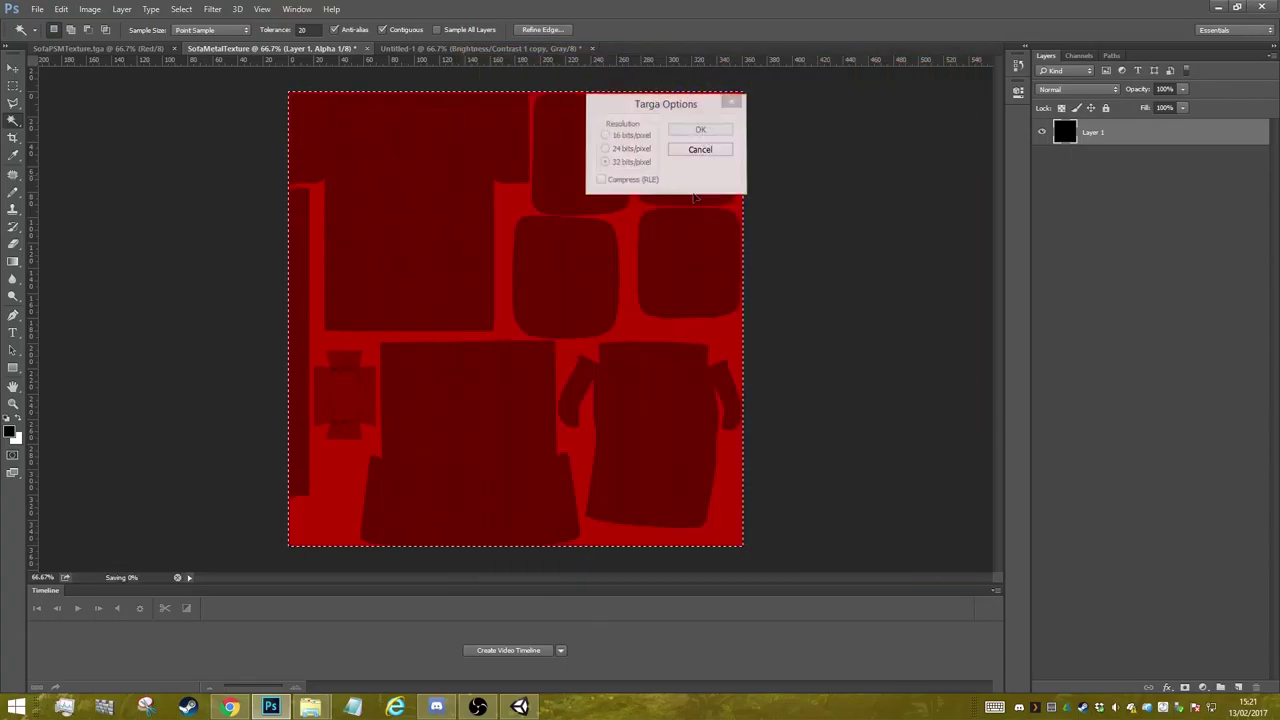
pyautogui.click(519, 707)
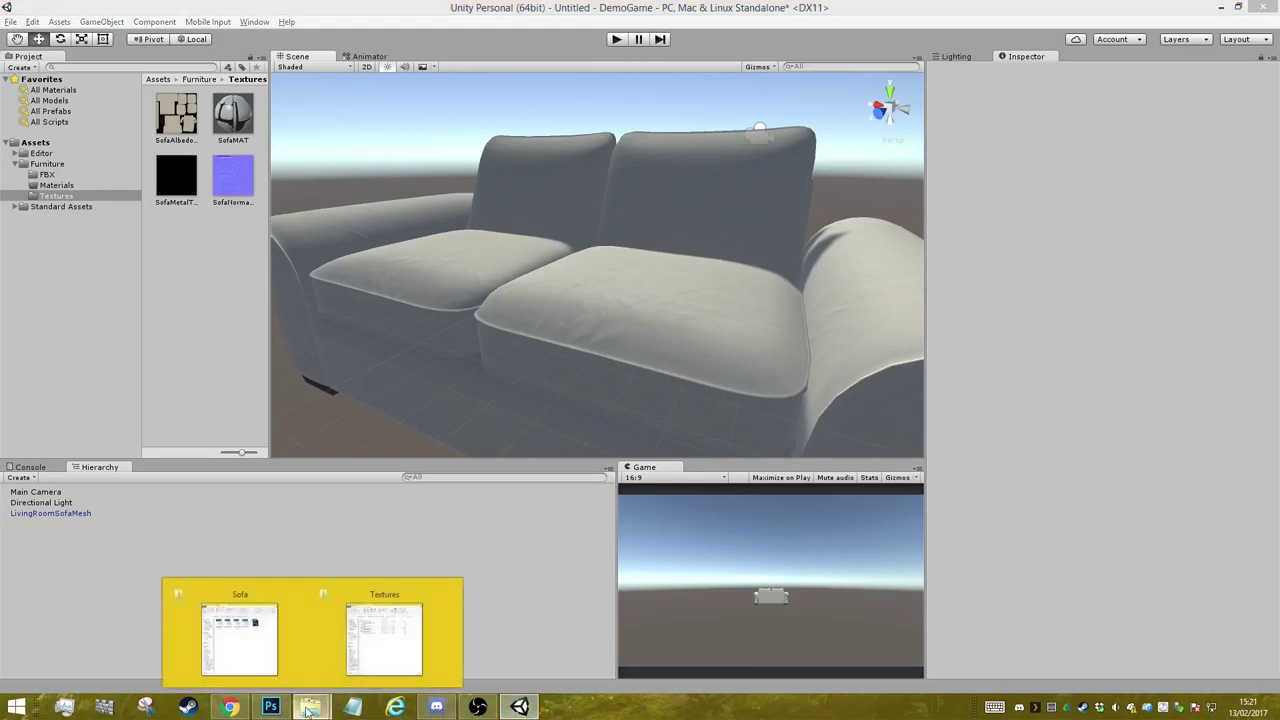
# - Copy SofaNormalTextures from the Sofa folder into Textures, replacing the existing normal map
pyautogui.click(320, 707)
pyautogui.click(239, 640)
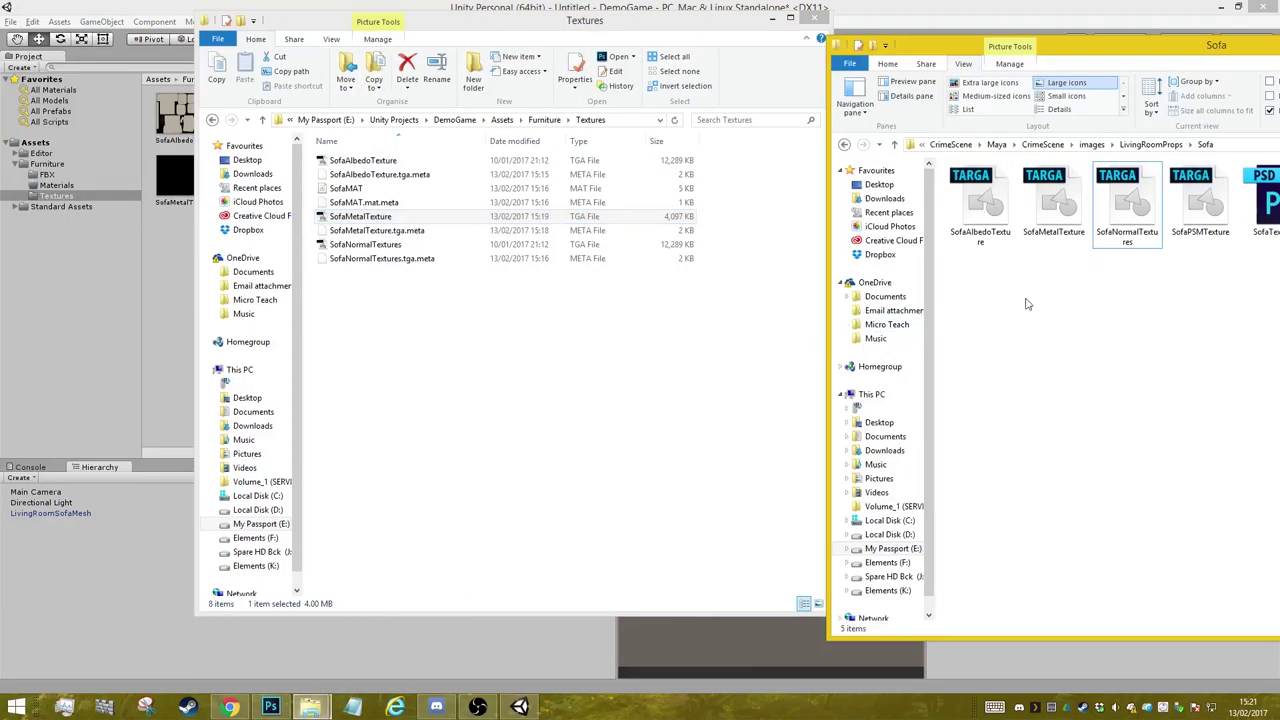
pyautogui.moveTo(1136, 203); pyautogui.dragTo(557, 334)
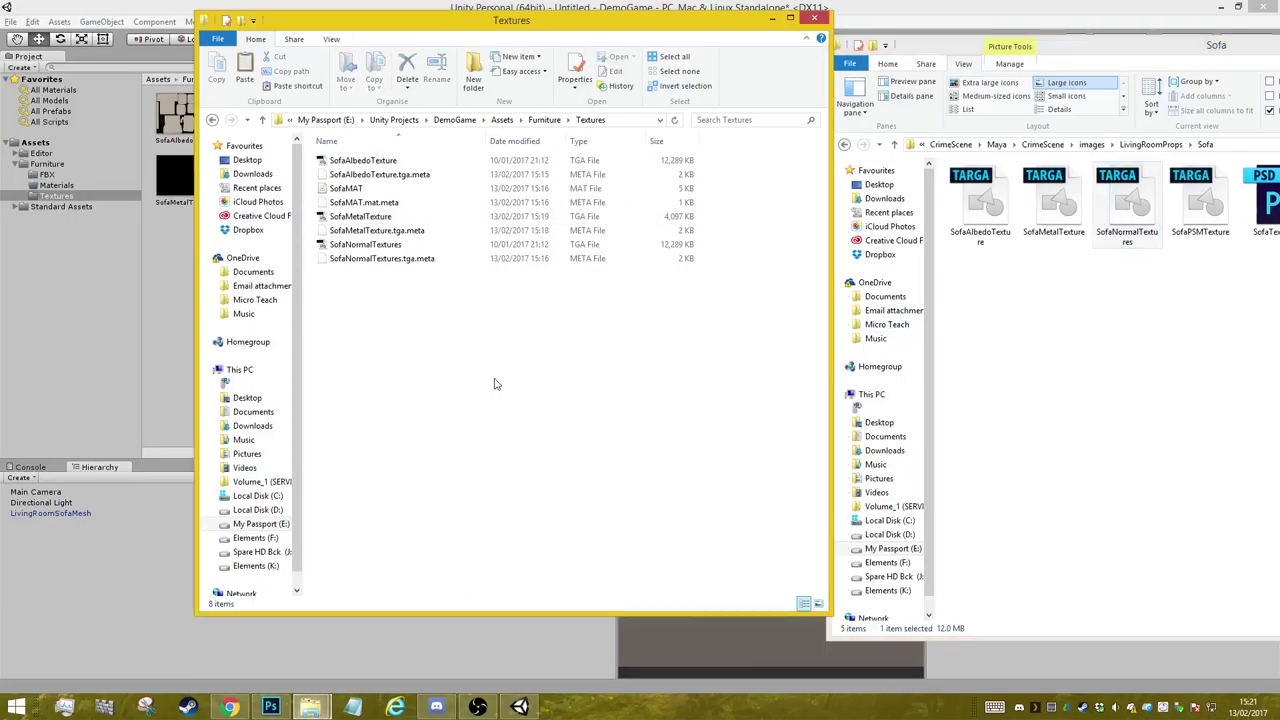
pyautogui.click(641, 260)
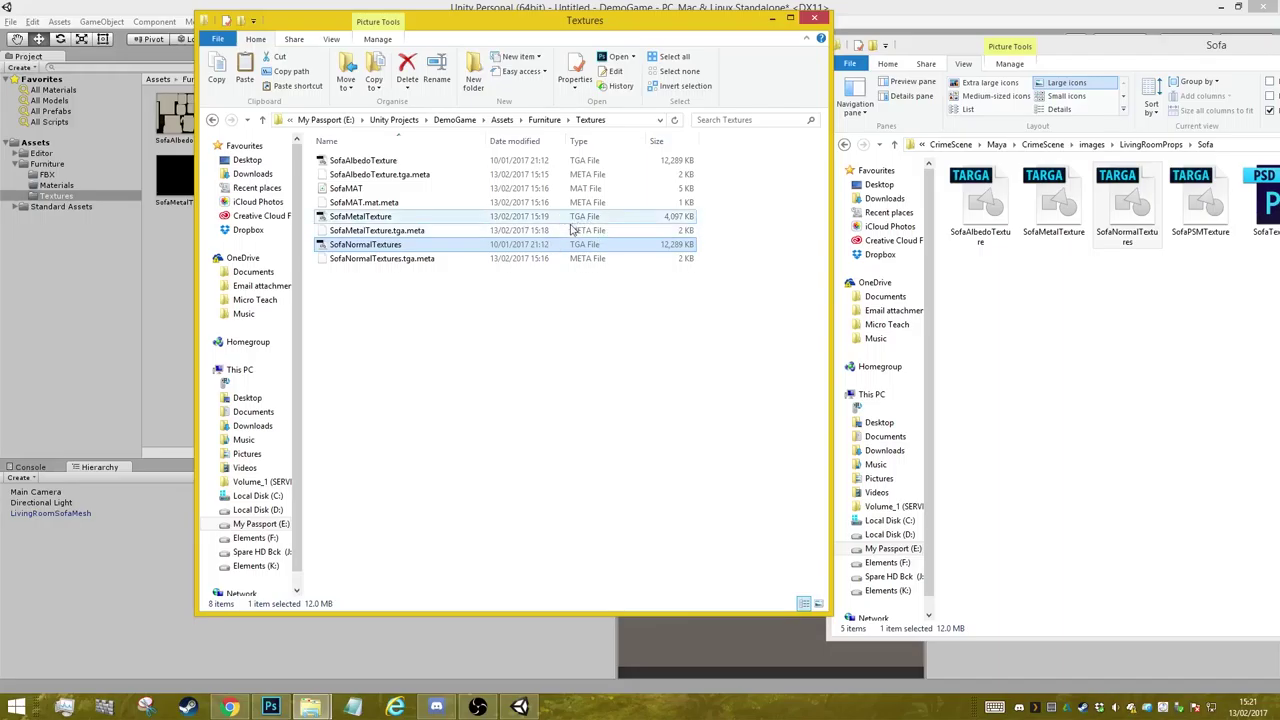
pyautogui.click(772, 19)
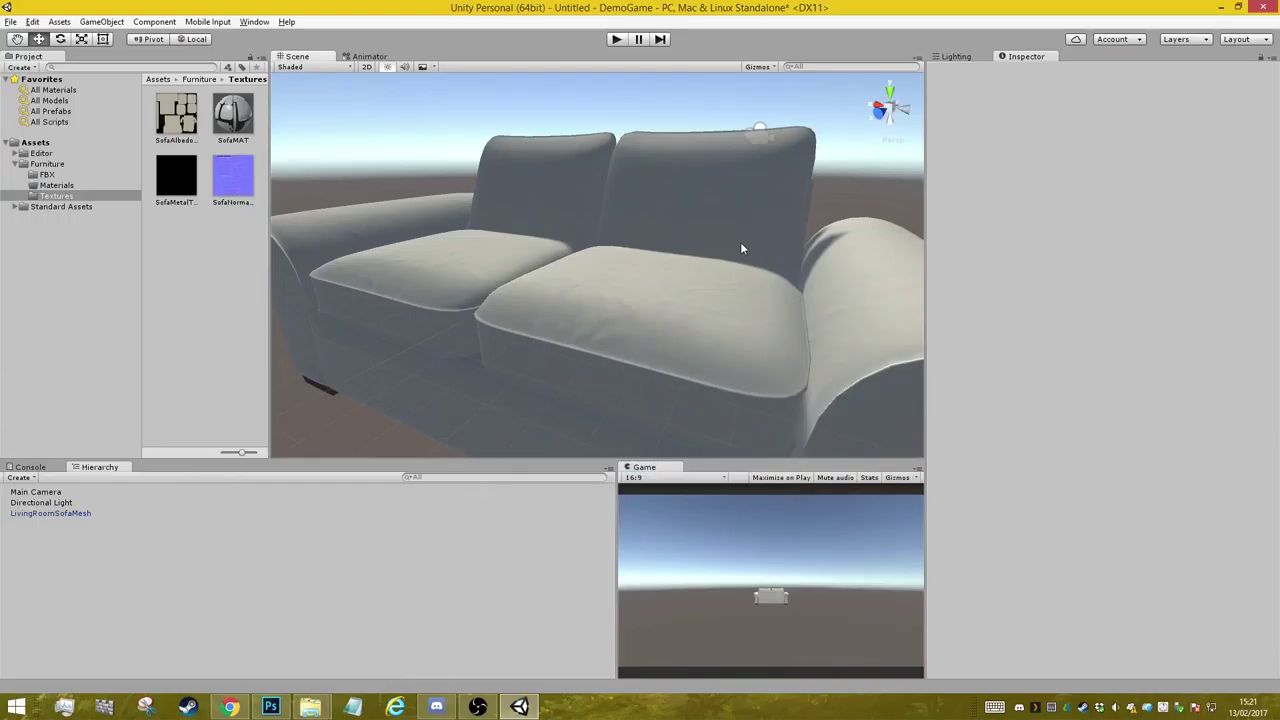
pyautogui.click(741, 245)
# - Deselect the sofa, view it from above, and bring up SofaMAT's Metallic map in the Inspector
pyautogui.click(859, 186)
pyautogui.click(465, 328)
pyautogui.moveTo(460, 355)
pyautogui.keyDown('alt'); pyautogui.mouseDown()
pyautogui.moveTo(637, 439)
pyautogui.moveTo(630, 274)
pyautogui.moveTo(590, 285)
pyautogui.mouseUp(); pyautogui.keyUp('alt')
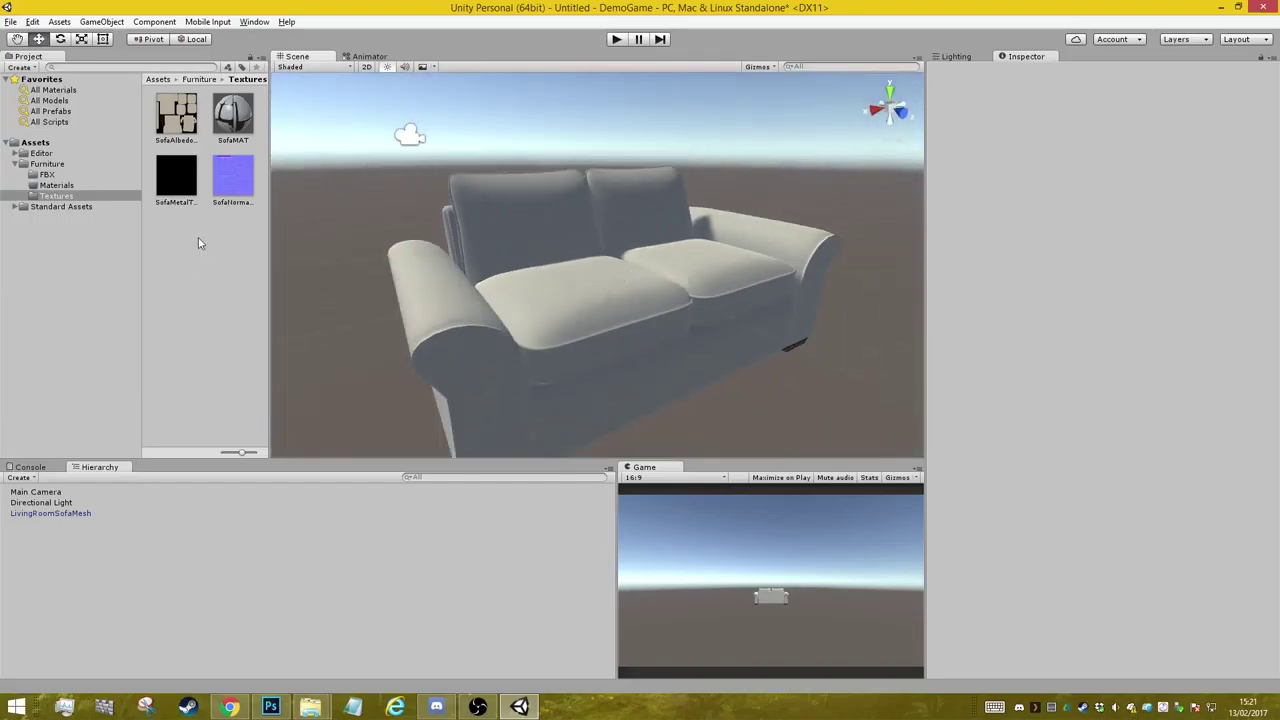
pyautogui.click(232, 121)
pyautogui.click(941, 142)
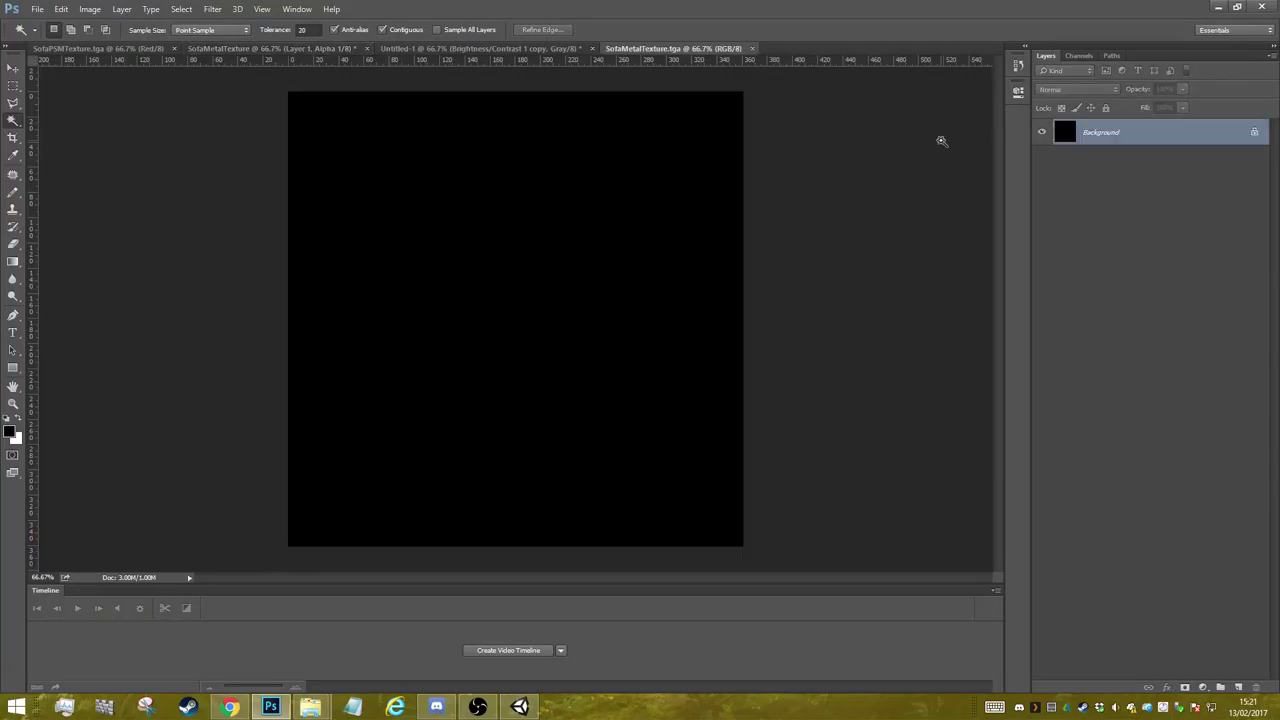
# - Close the extra SofaMetalTexture.tga document and check SofaMetalTexture's Alpha 1 channel
pyautogui.click(1080, 56)
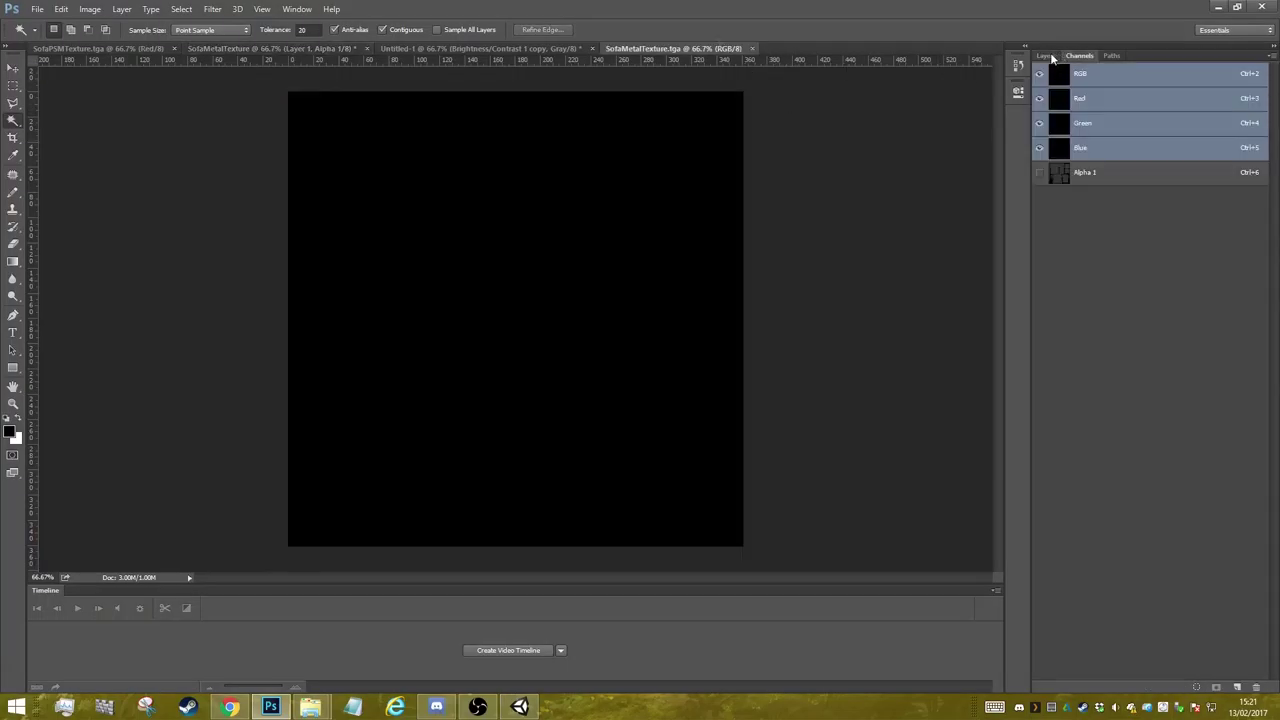
pyautogui.click(1046, 56)
pyautogui.click(755, 51)
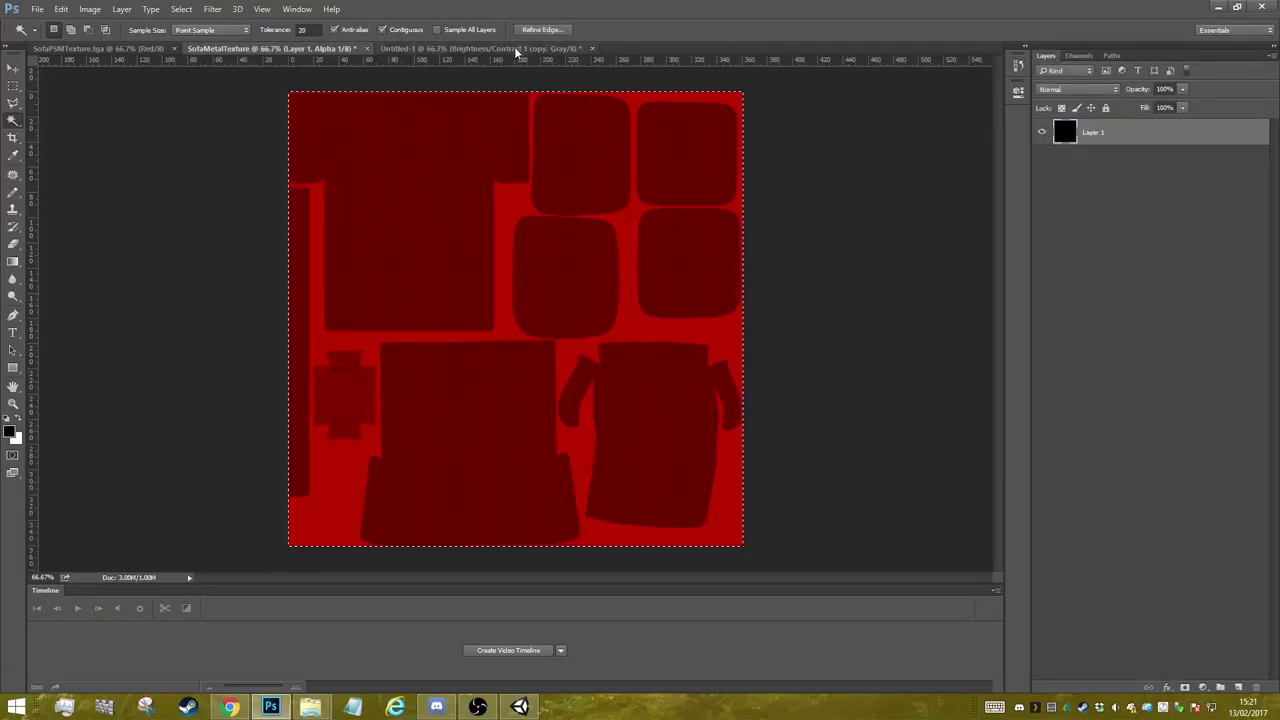
pyautogui.click(514, 48)
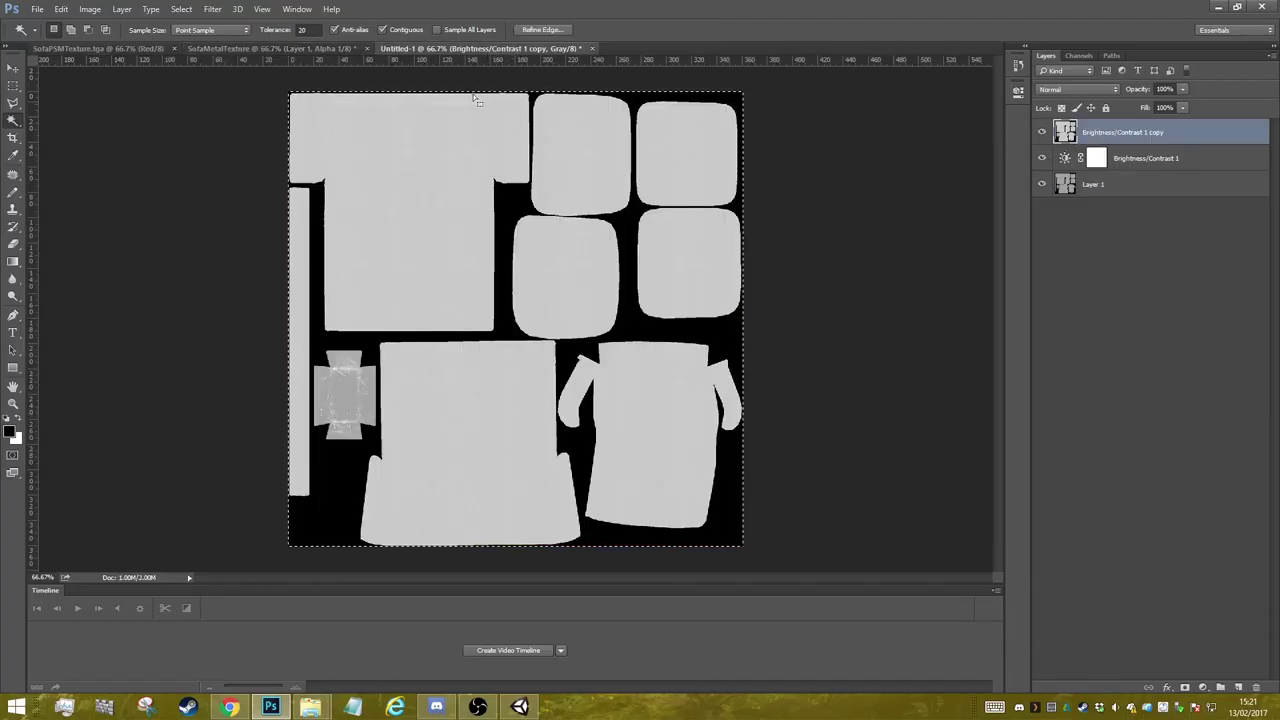
pyautogui.click(309, 49)
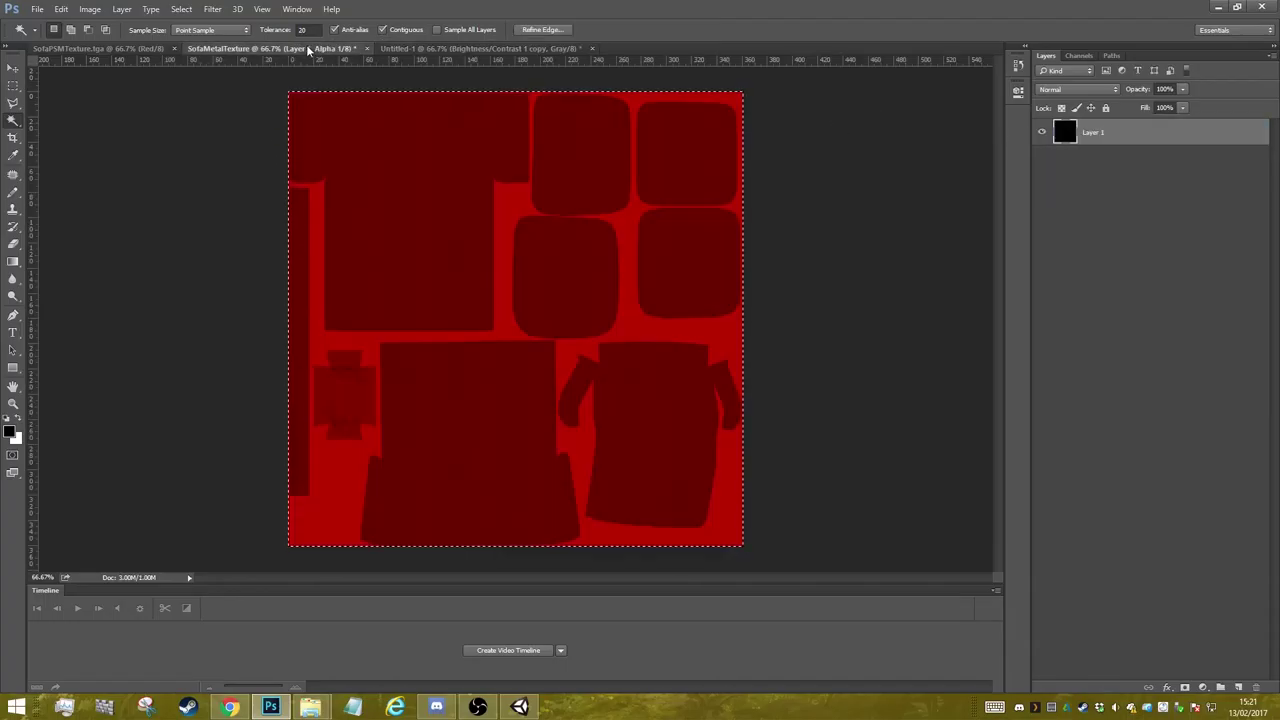
pyautogui.click(1078, 56)
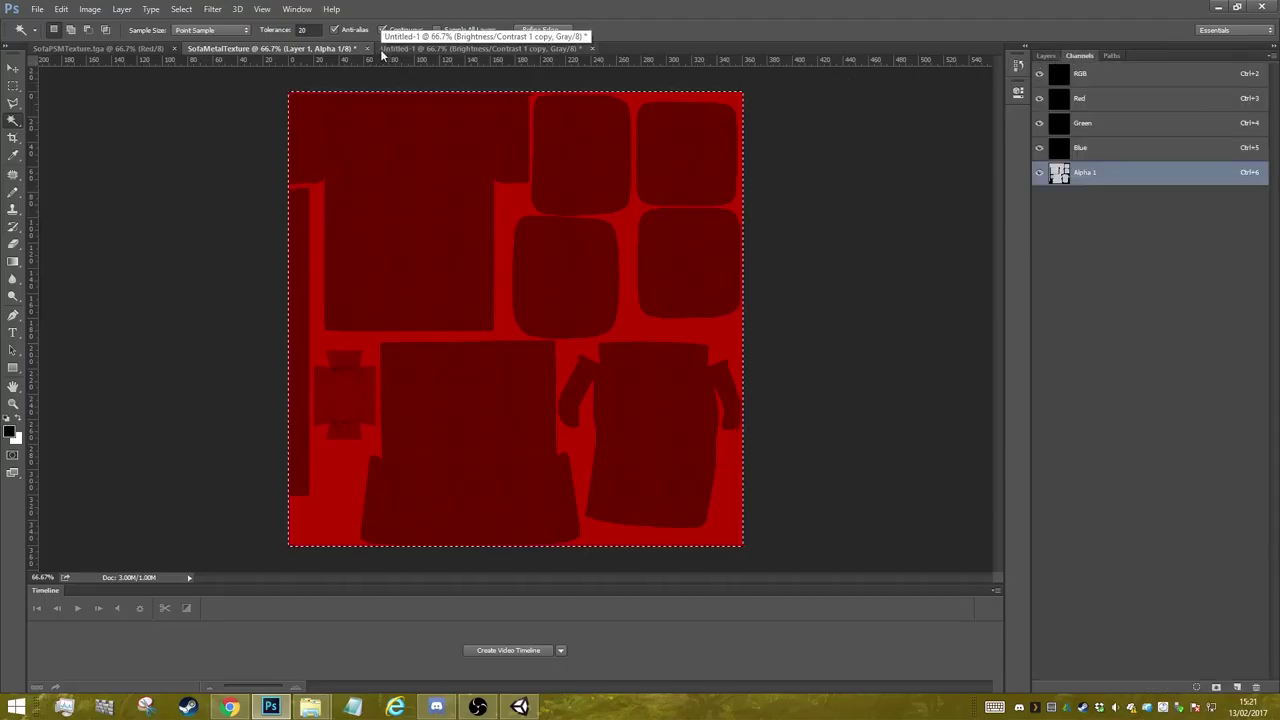
pyautogui.click(1039, 75)
pyautogui.click(1039, 74)
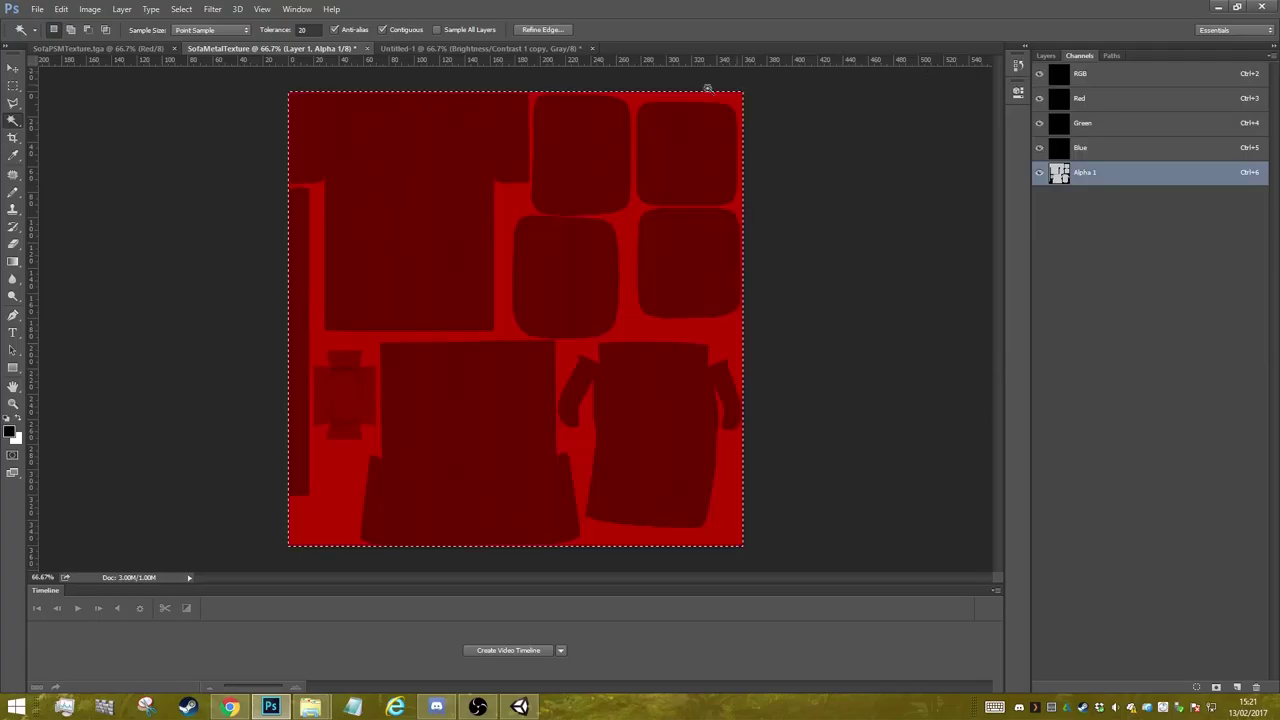
# - Abandon a first Targa save attempt and close Untitled-1 without saving
pyautogui.hotkey('ctrl', 'shift', 's')
pyautogui.click(614, 450)
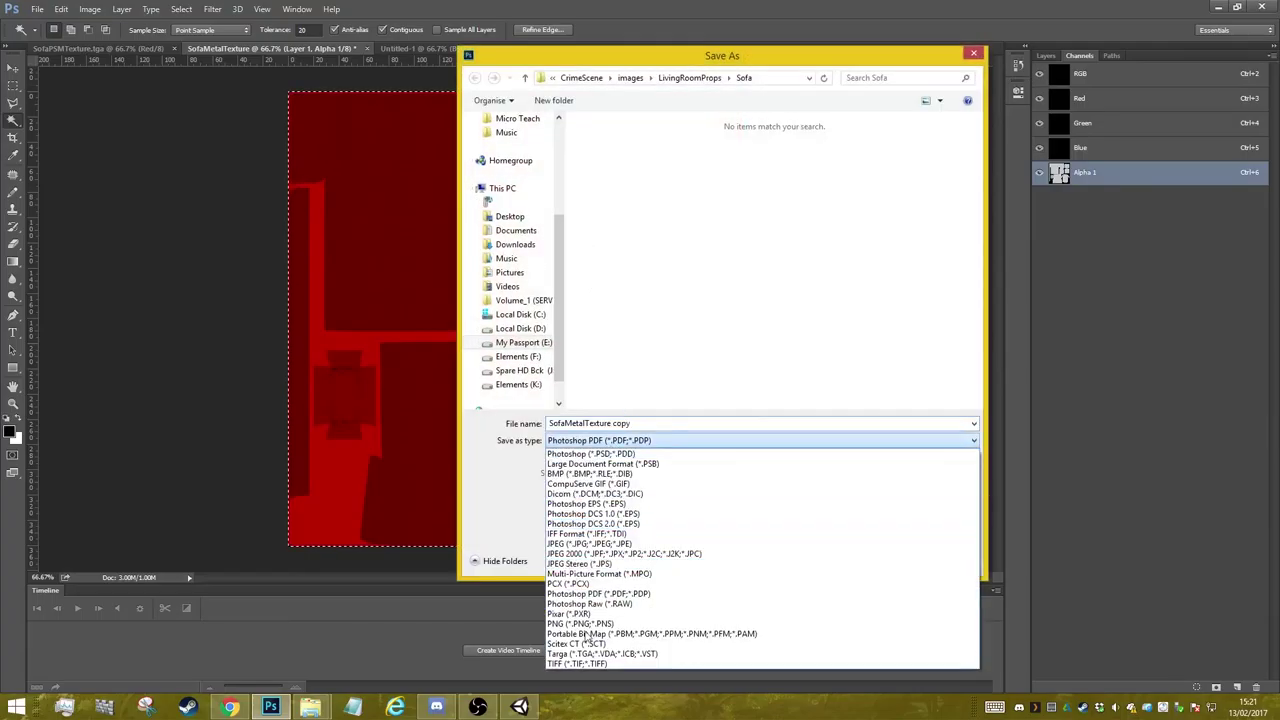
pyautogui.click(586, 638)
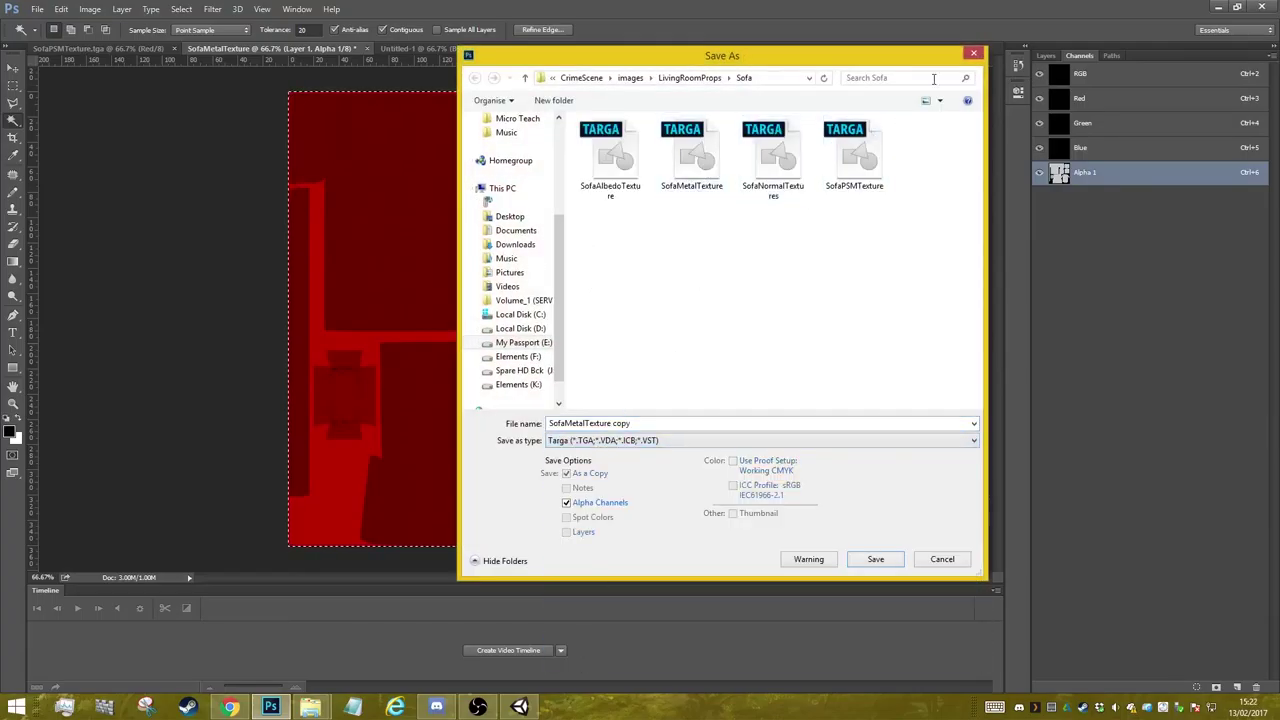
pyautogui.click(975, 57)
pyautogui.click(510, 48)
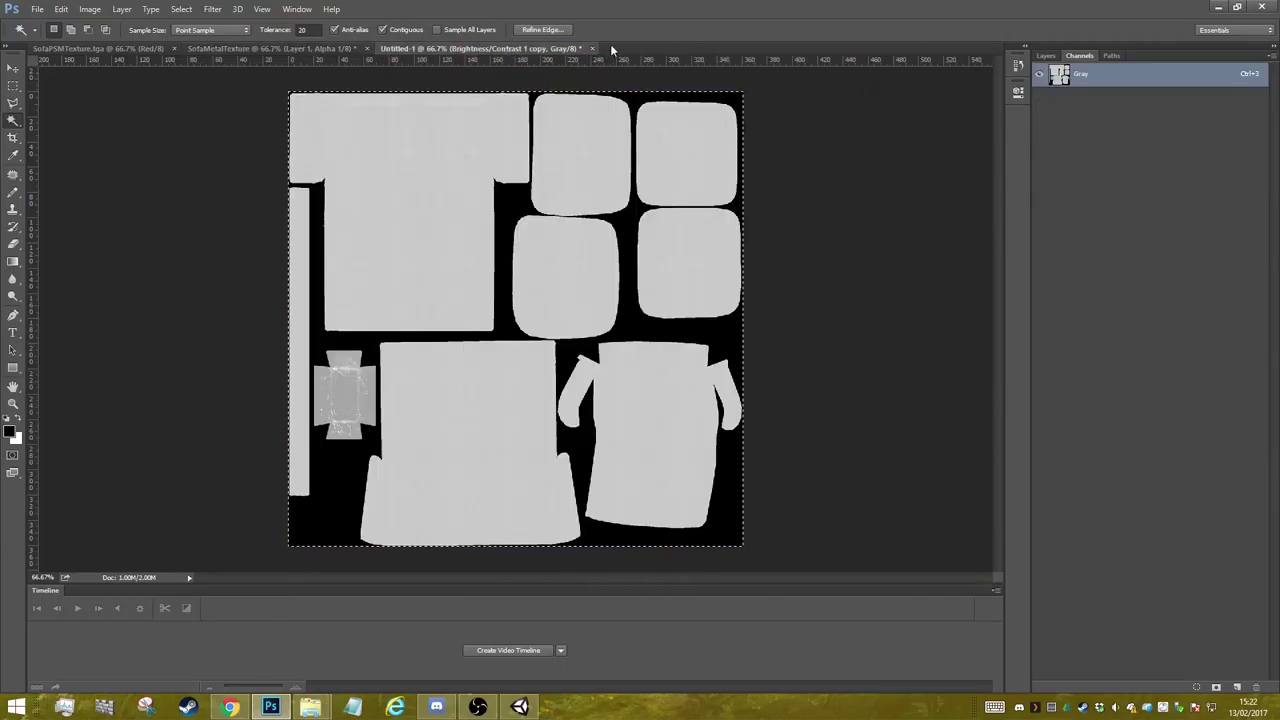
pyautogui.click(592, 48)
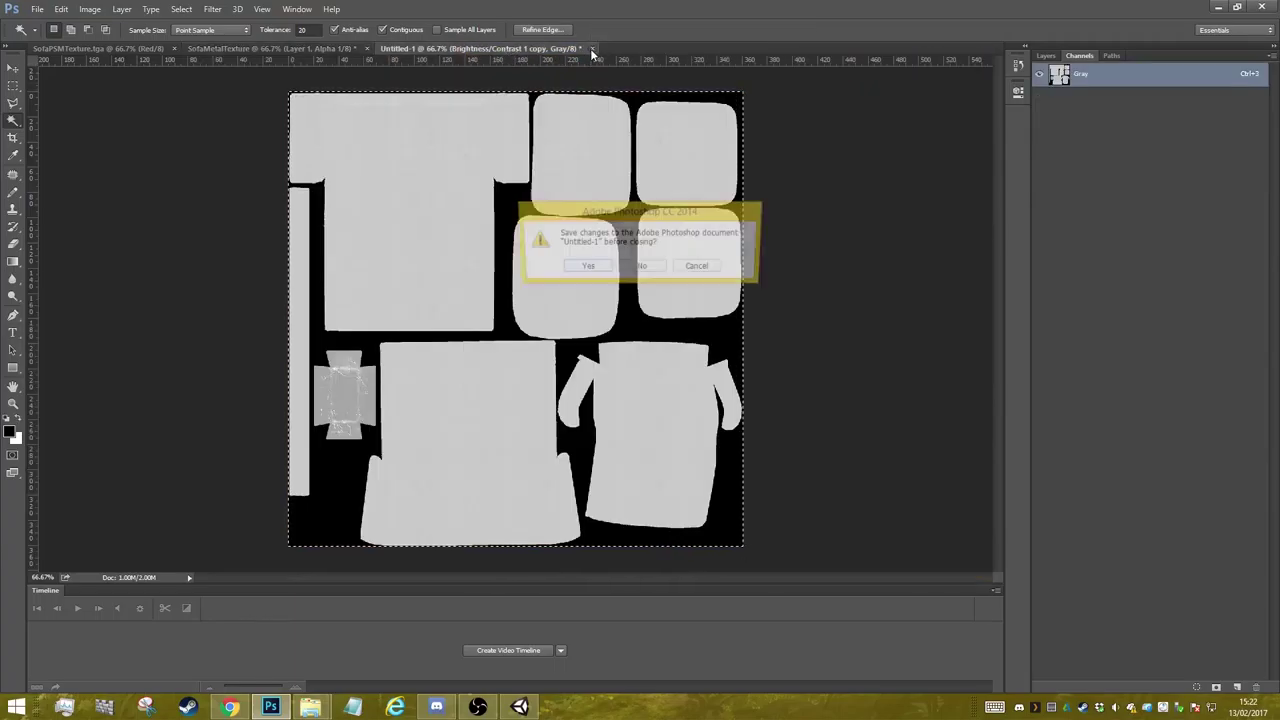
pyautogui.click(633, 260)
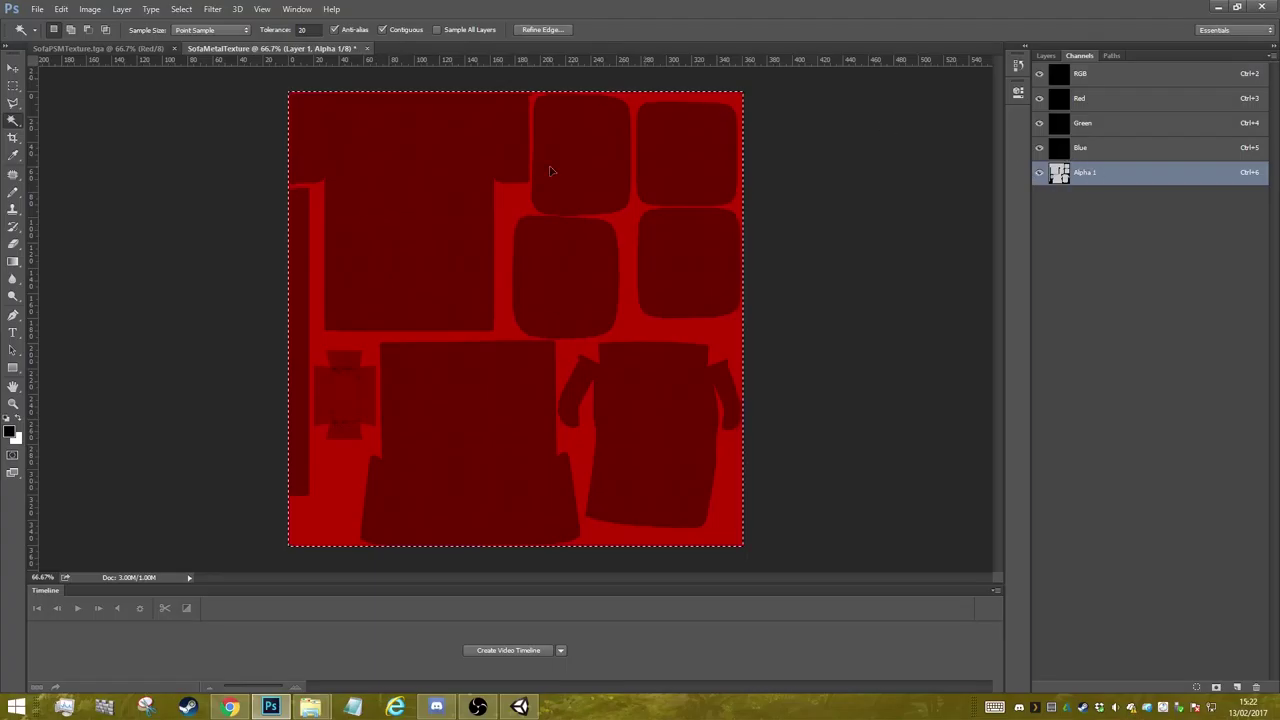
pyautogui.click(120, 48)
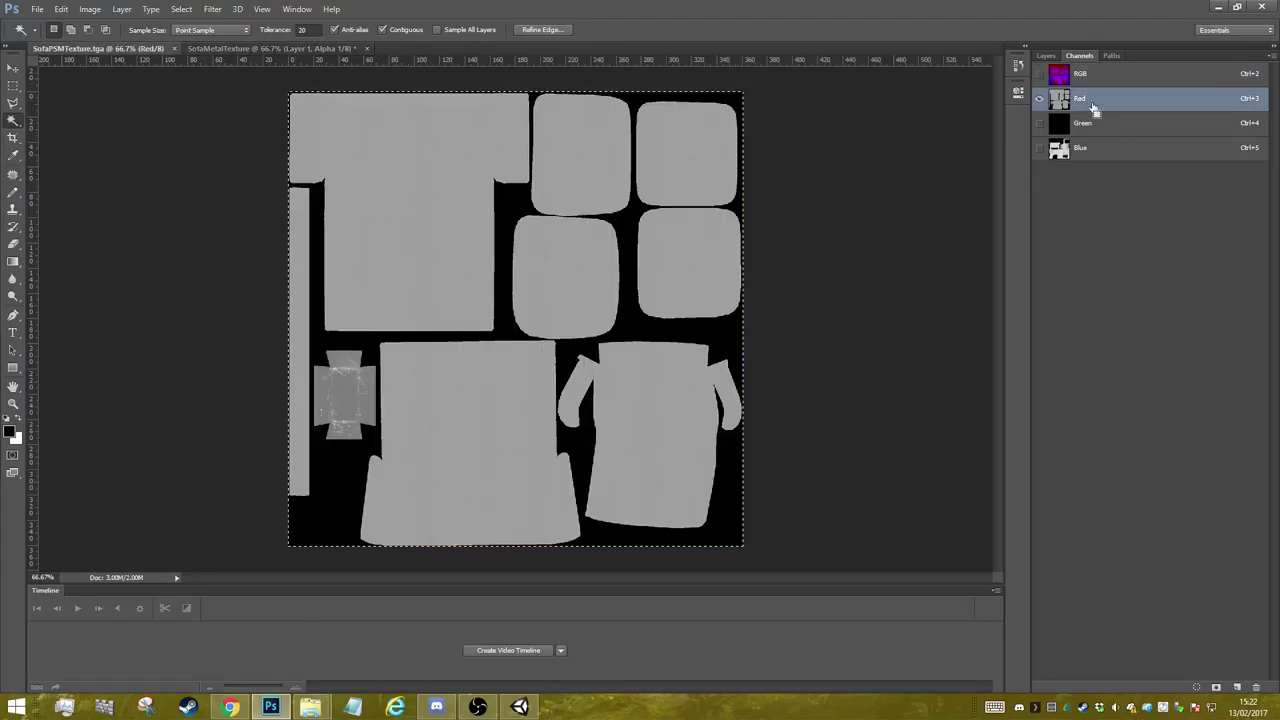
pyautogui.click(322, 48)
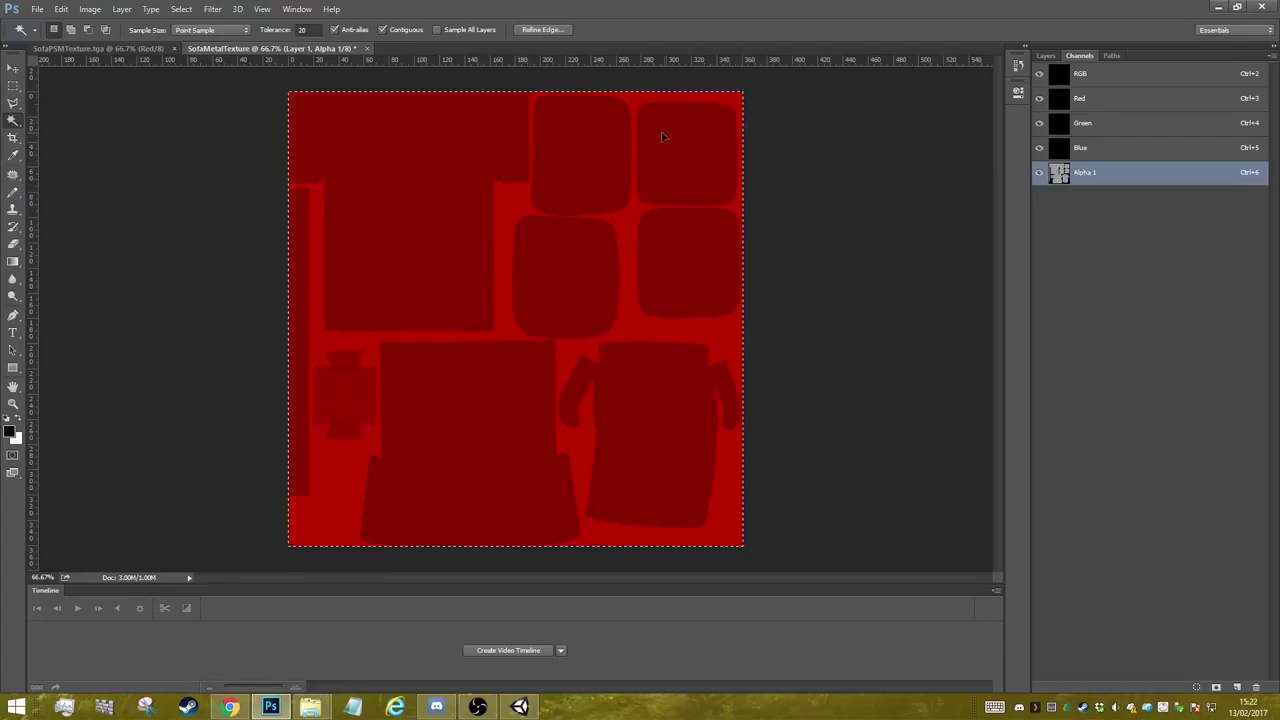
# - Overwrite the SofaMetalTexture Targa at 32 bits/pixel, then return to Unity
pyautogui.hotkey('ctrl', 'shift', 's')
pyautogui.click(570, 441)
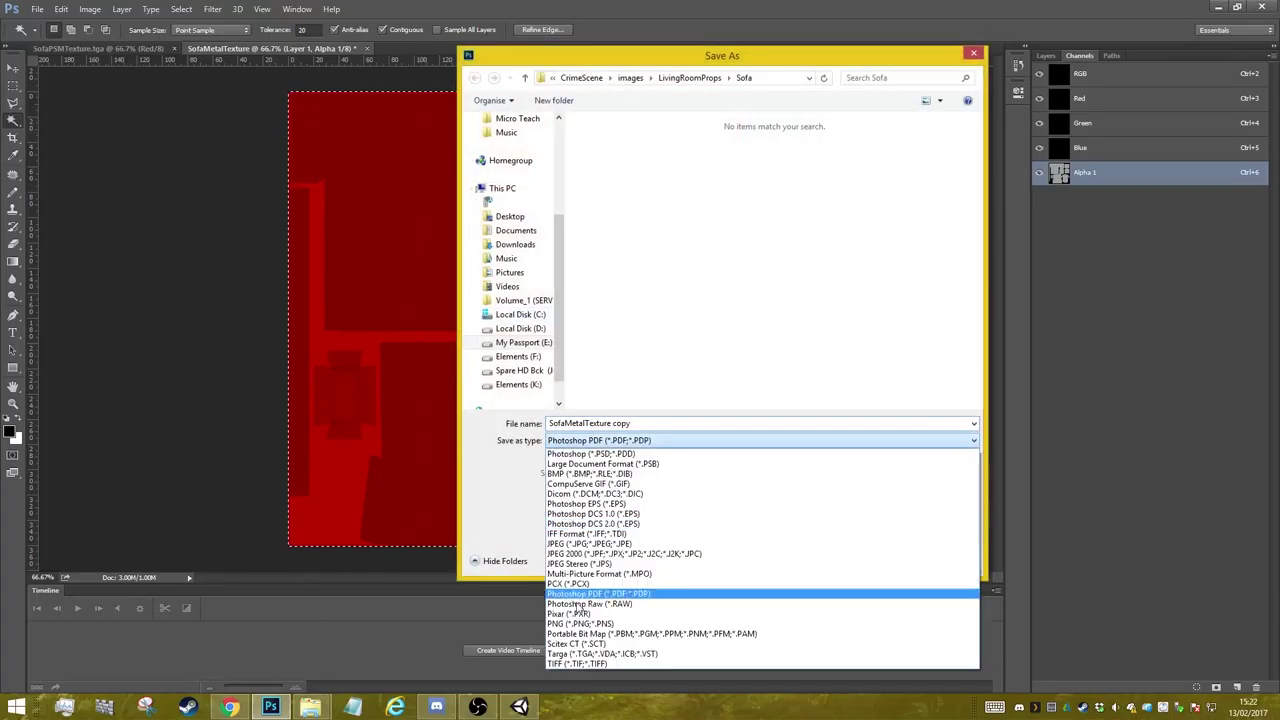
pyautogui.click(600, 700)
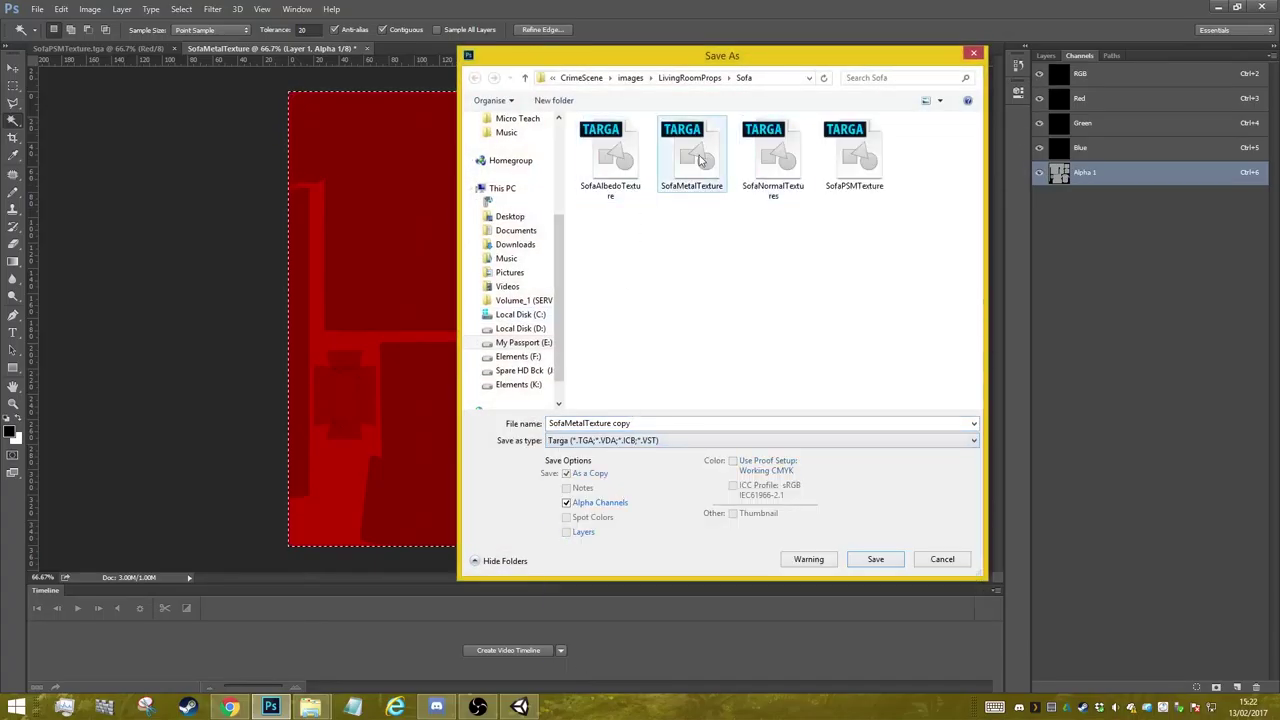
pyautogui.doubleClick(699, 155)
pyautogui.click(665, 355)
pyautogui.click(706, 130)
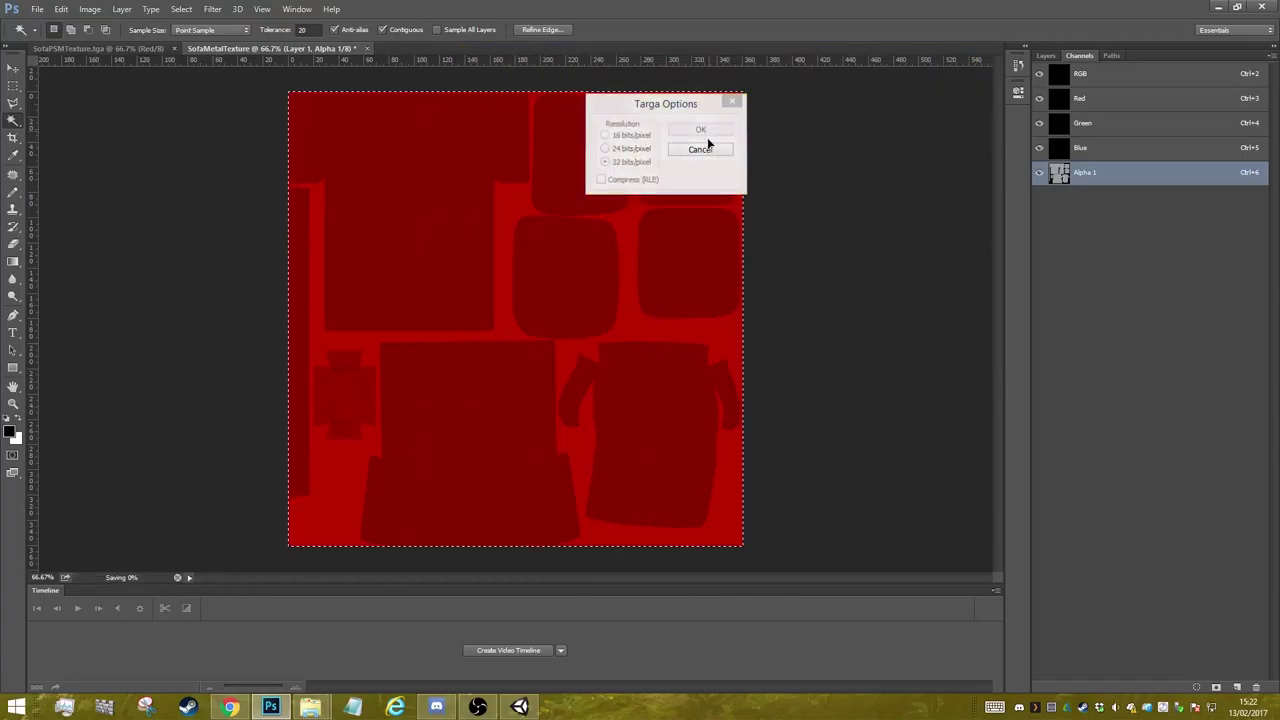
pyautogui.click(519, 707)
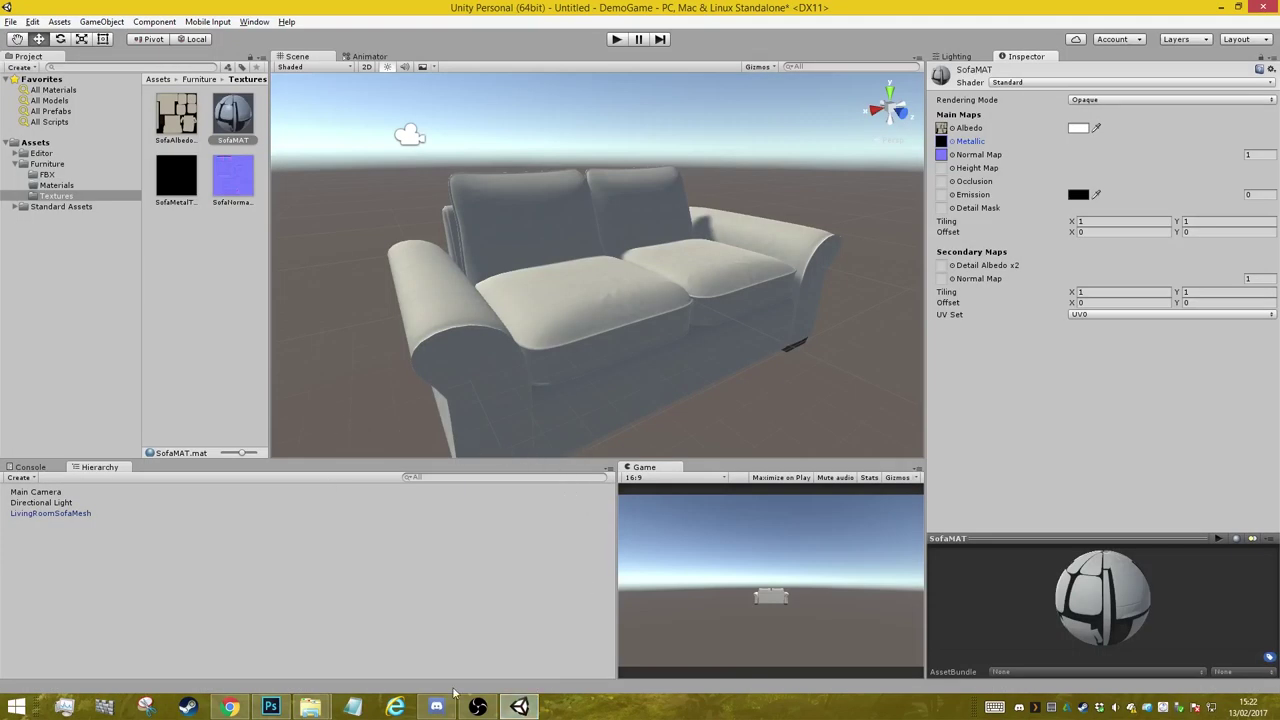
# - Paste the re-saved SofaMetalTexture into the project's Textures folder, replacing the old copy
pyautogui.moveTo(310, 707)
pyautogui.click(302, 655)
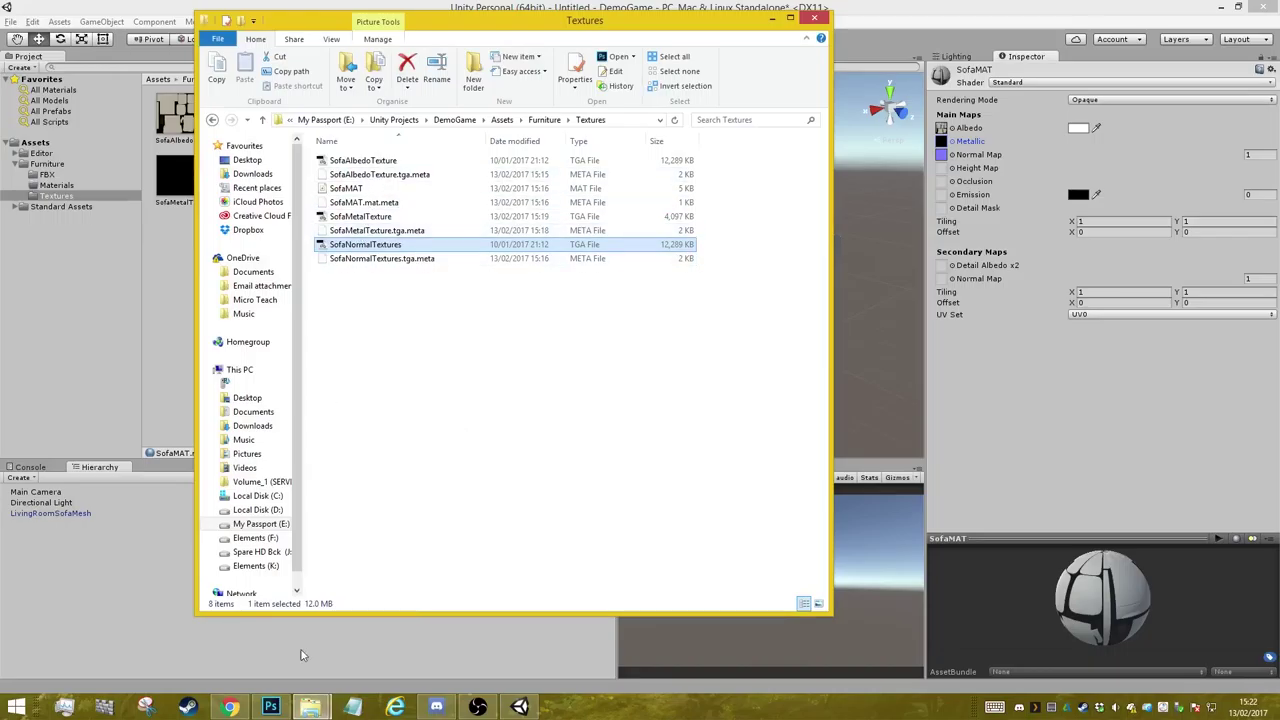
pyautogui.click(270, 707)
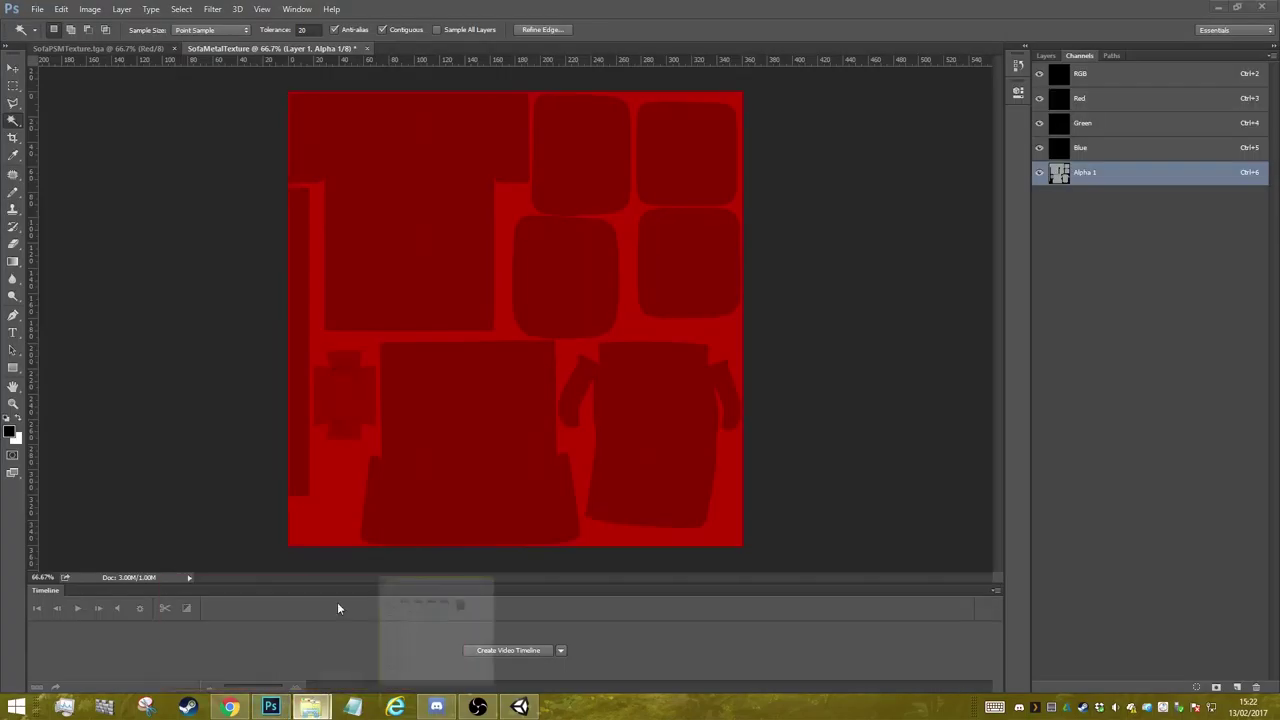
pyautogui.hotkey('alt', 'Tab')
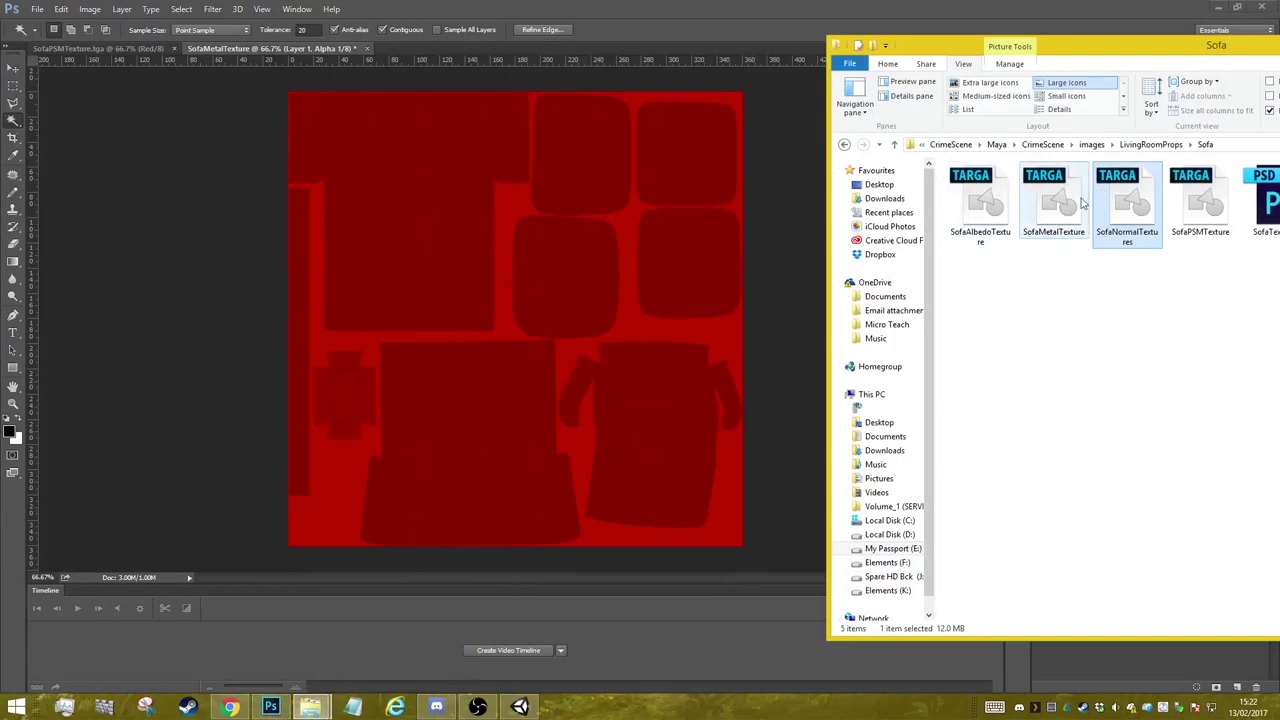
pyautogui.click(1070, 200)
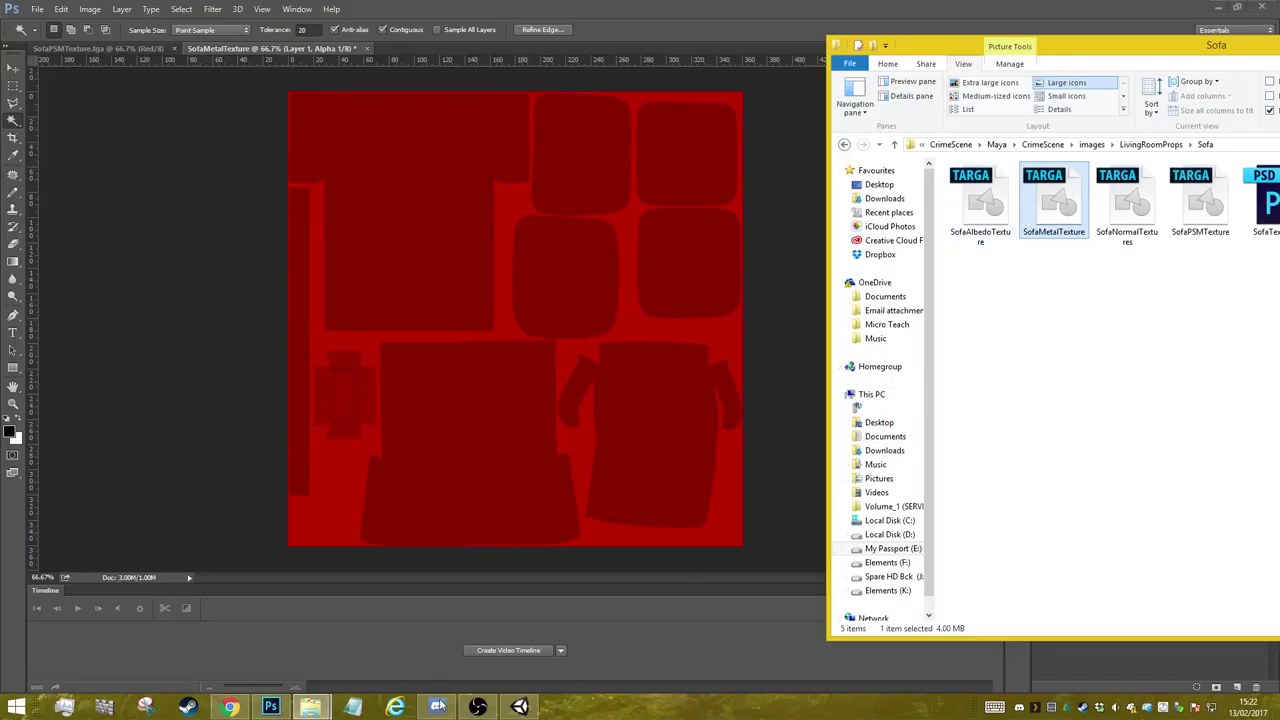
pyautogui.click(310, 707)
pyautogui.click(362, 643)
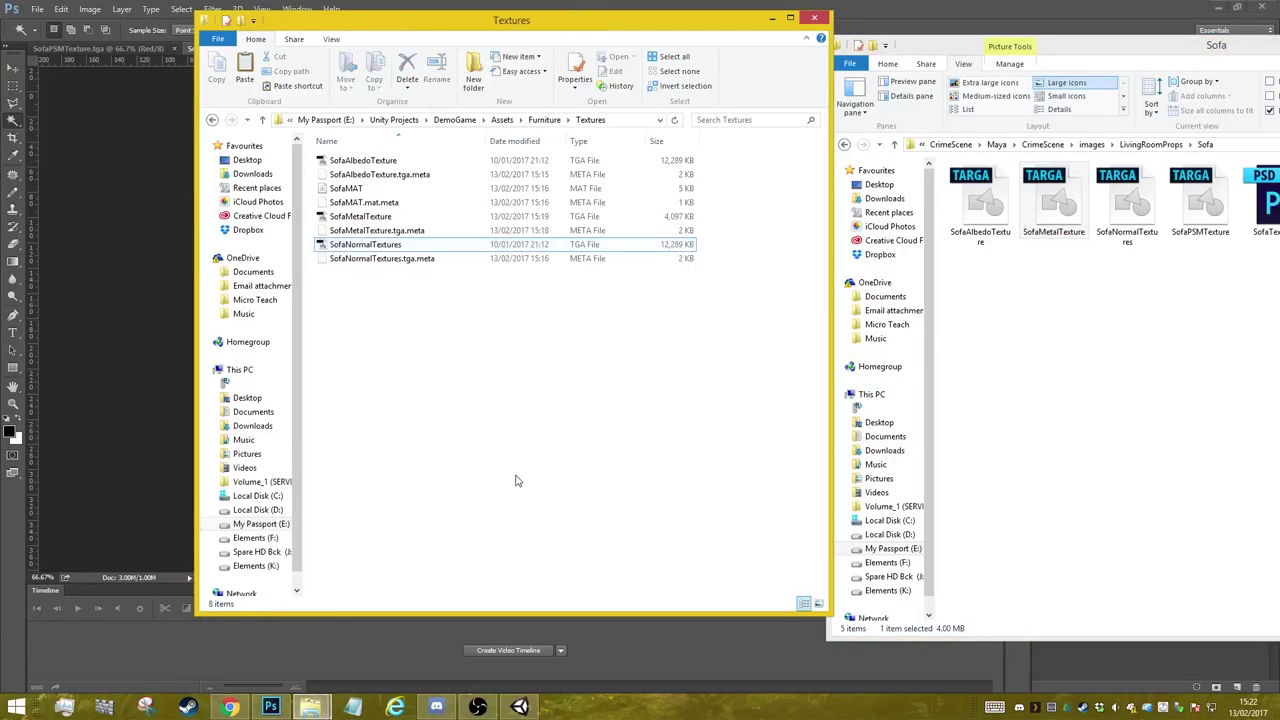
pyautogui.hotkey('ctrl', 'v')
pyautogui.click(609, 261)
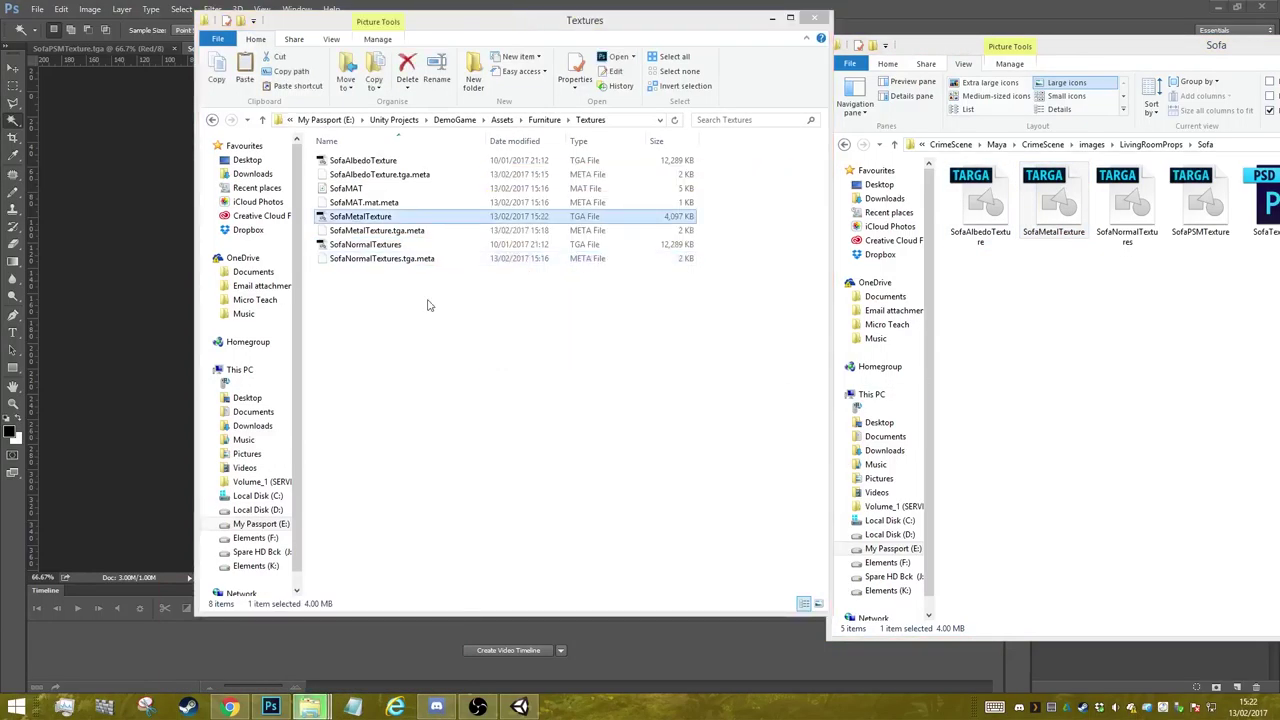
pyautogui.click(519, 707)
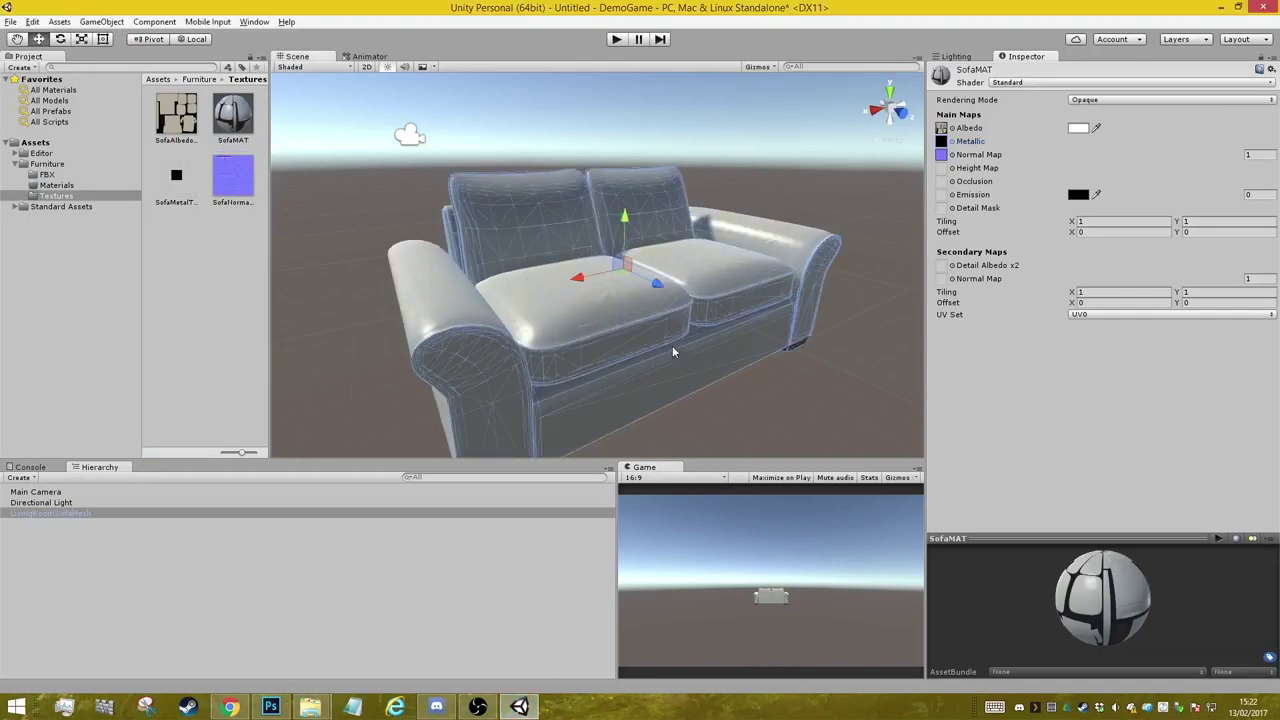
# - Select the sofa, orbit around it, and open SofaMAT to view its Metallic map
pyautogui.click(558, 290)
pyautogui.moveTo(558, 290)
pyautogui.keyDown('alt'); pyautogui.mouseDown()
pyautogui.moveTo(743, 229)
pyautogui.moveTo(742, 74)
pyautogui.moveTo(839, 193)
pyautogui.mouseUp(); pyautogui.keyUp('alt')
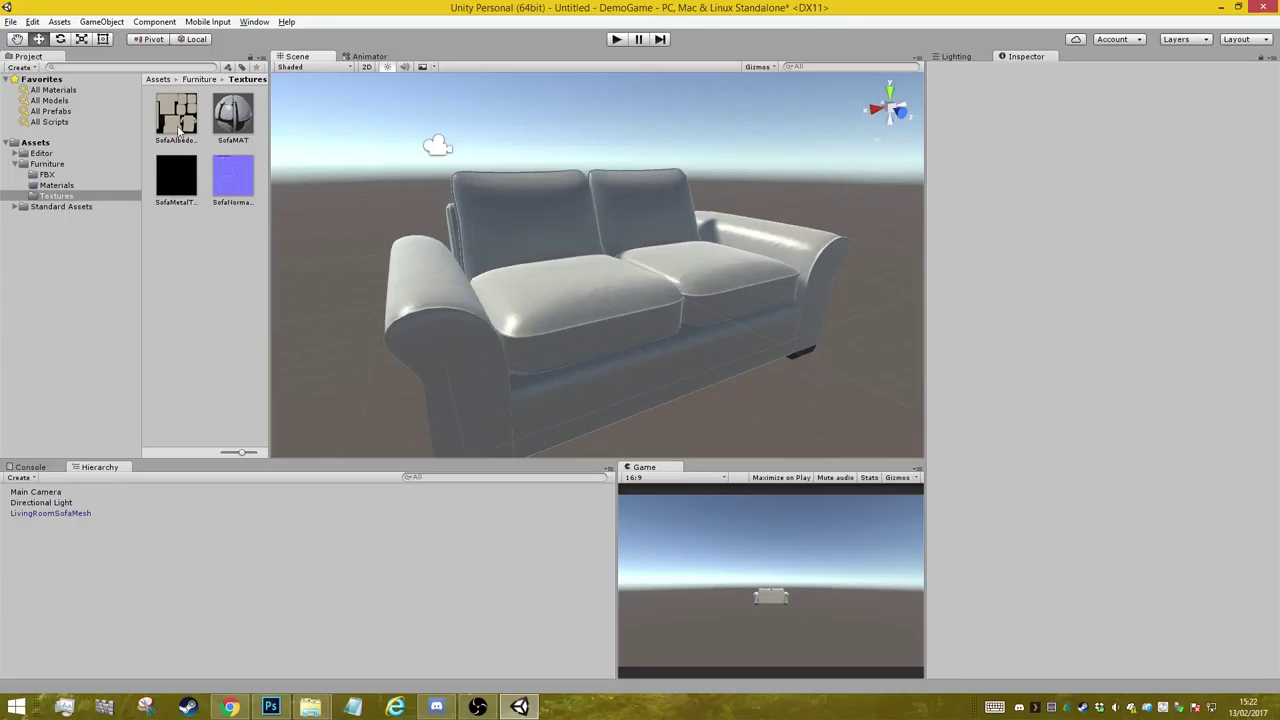
pyautogui.click(221, 118)
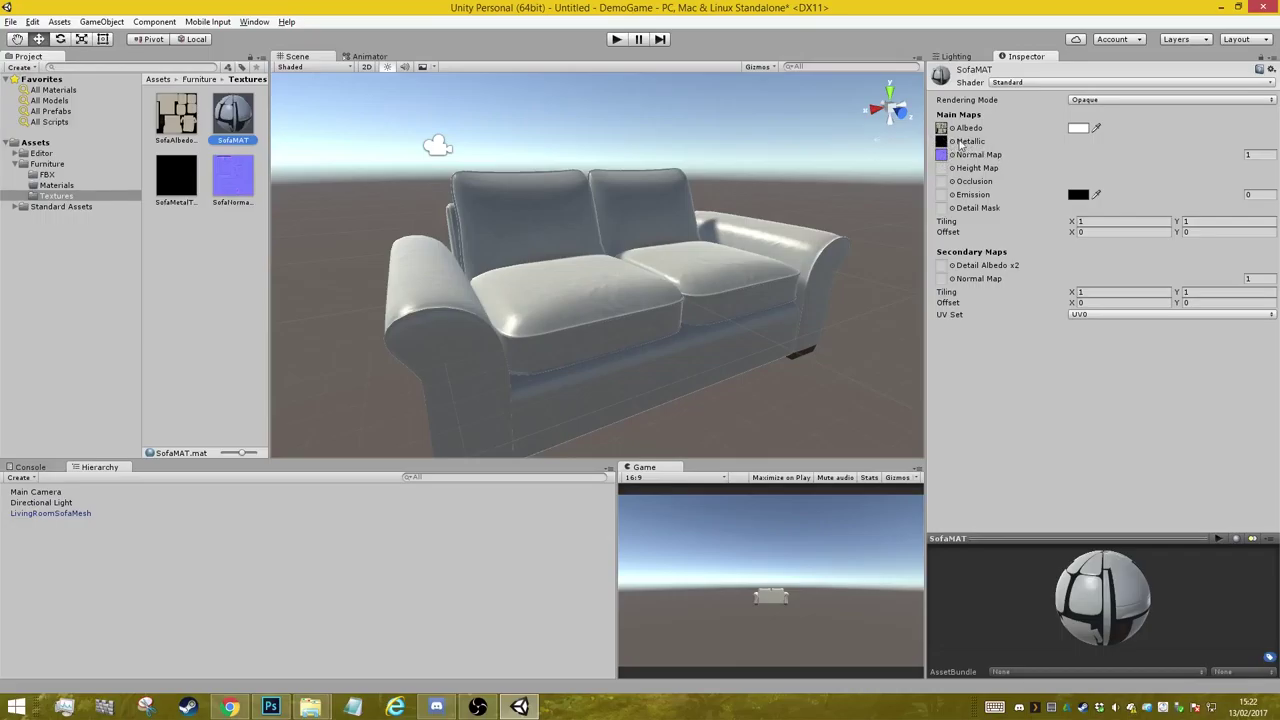
# - Orbit down onto the sofa and review the Shader and Rendering Mode options, leaving SofaMAT unchanged
pyautogui.moveTo(511, 289)
pyautogui.keyDown('alt'); pyautogui.mouseDown()
pyautogui.moveTo(526, 371)
pyautogui.moveTo(495, 232)
pyautogui.moveTo(715, 188)
pyautogui.moveTo(595, 220)
pyautogui.moveTo(791, 229)
pyautogui.mouseUp(); pyautogui.keyUp('alt')
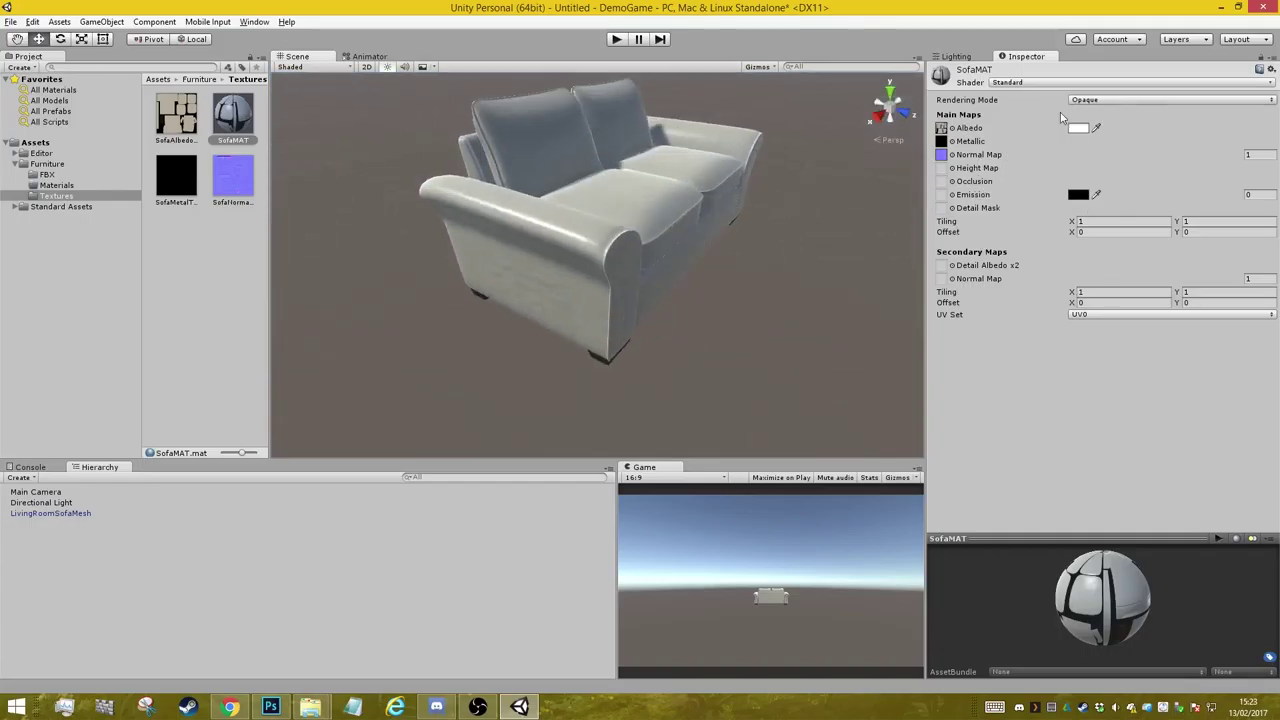
pyautogui.click(1056, 84)
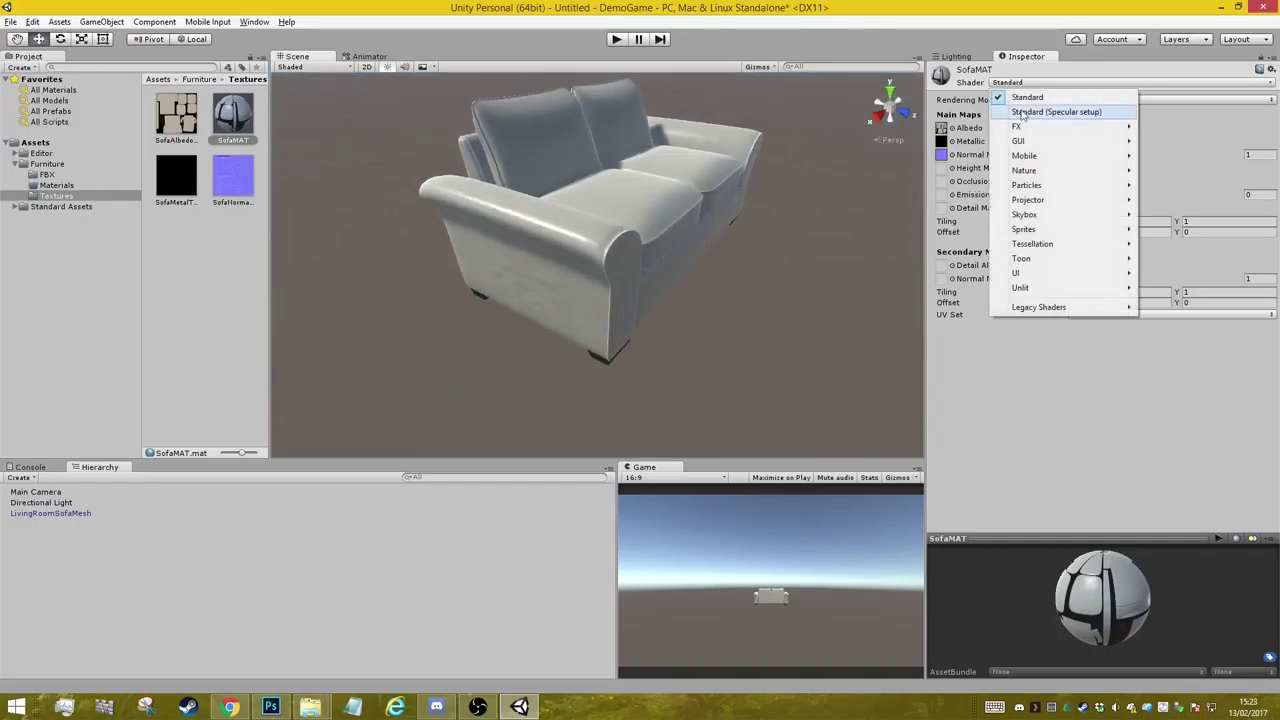
pyautogui.click(1193, 101)
pyautogui.click(1193, 101)
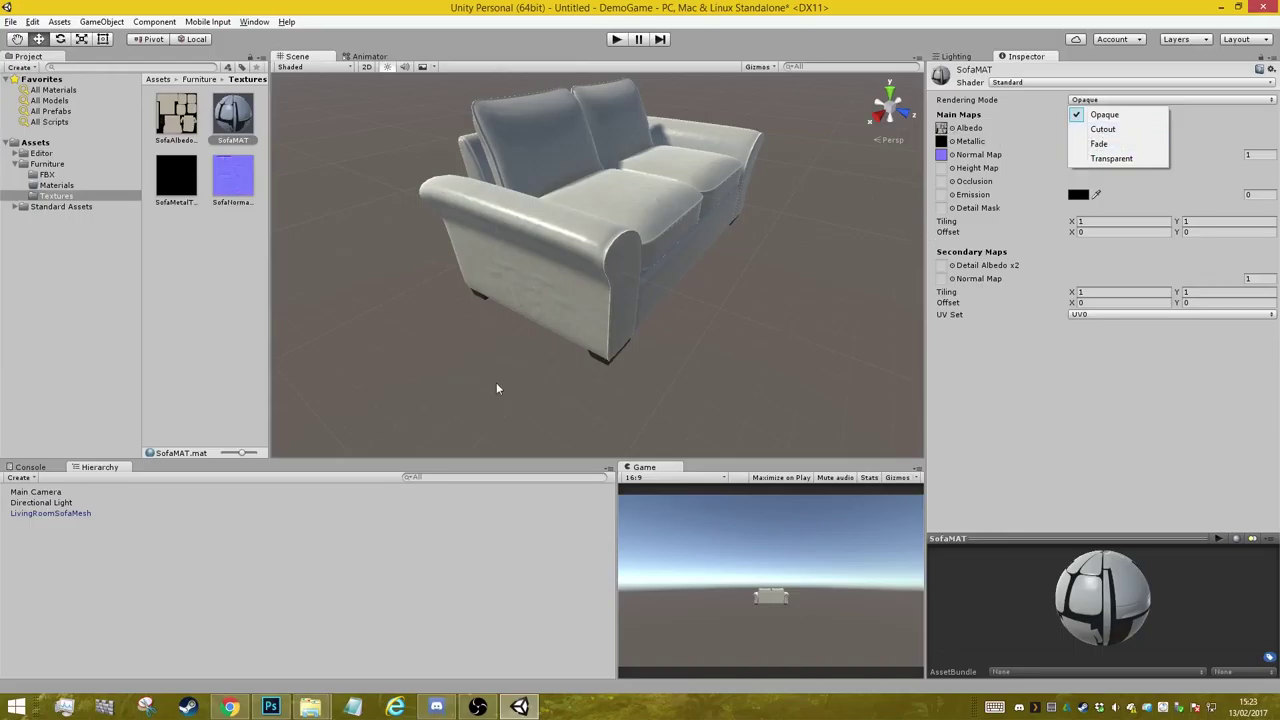
pyautogui.click(238, 314)
# - Import LivingRoomFireplaceMesh.fbx from the LivingRoom meshes folder into the FBX folder
pyautogui.click(66, 174)
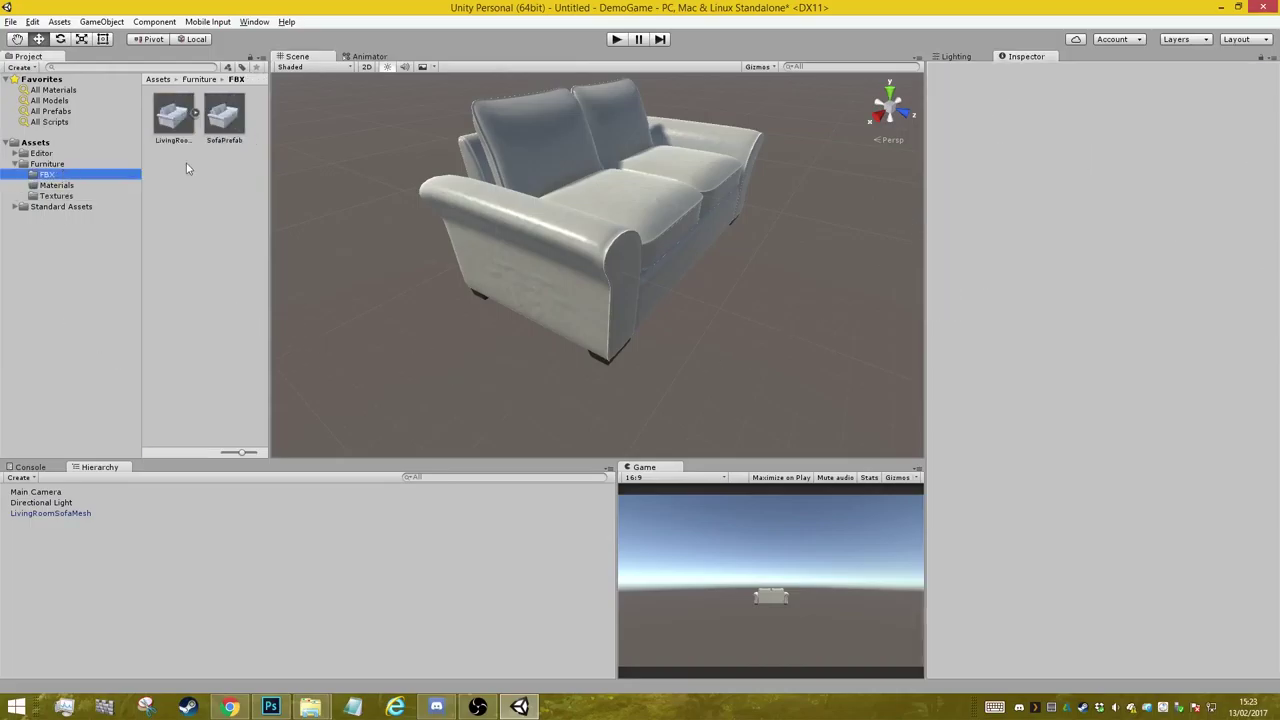
pyautogui.rightClick(195, 201)
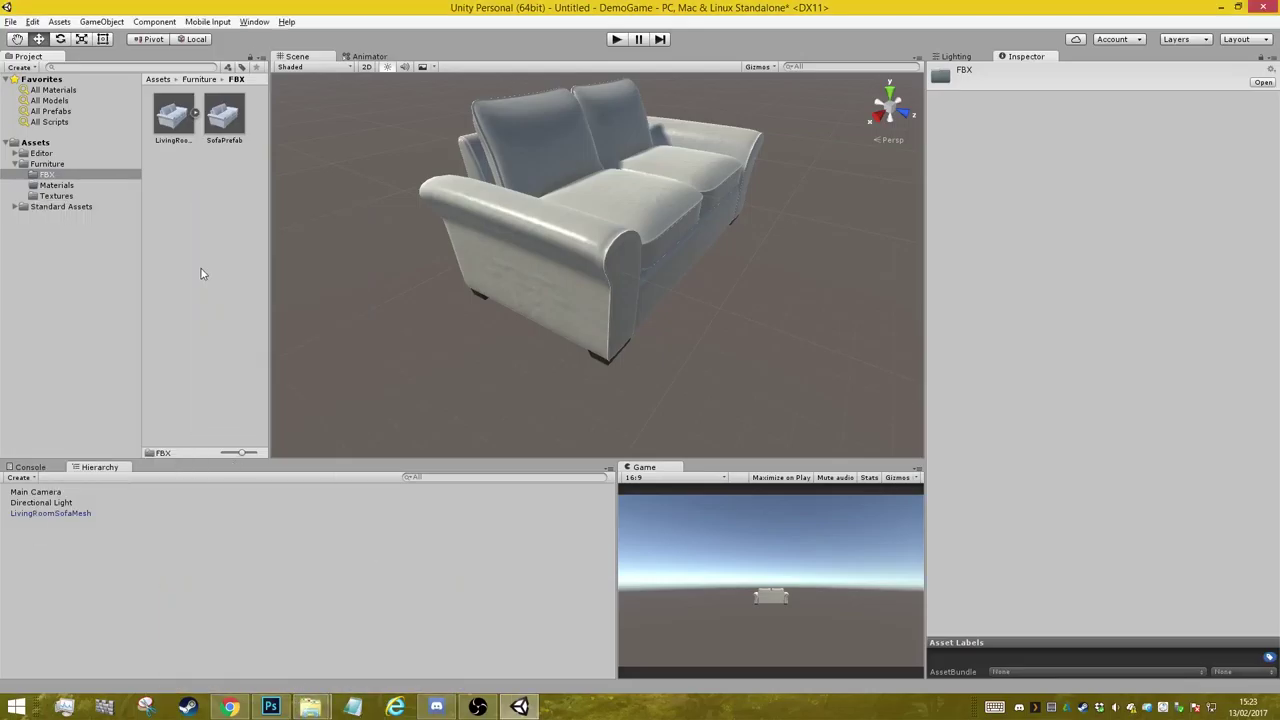
pyautogui.rightClick(201, 270)
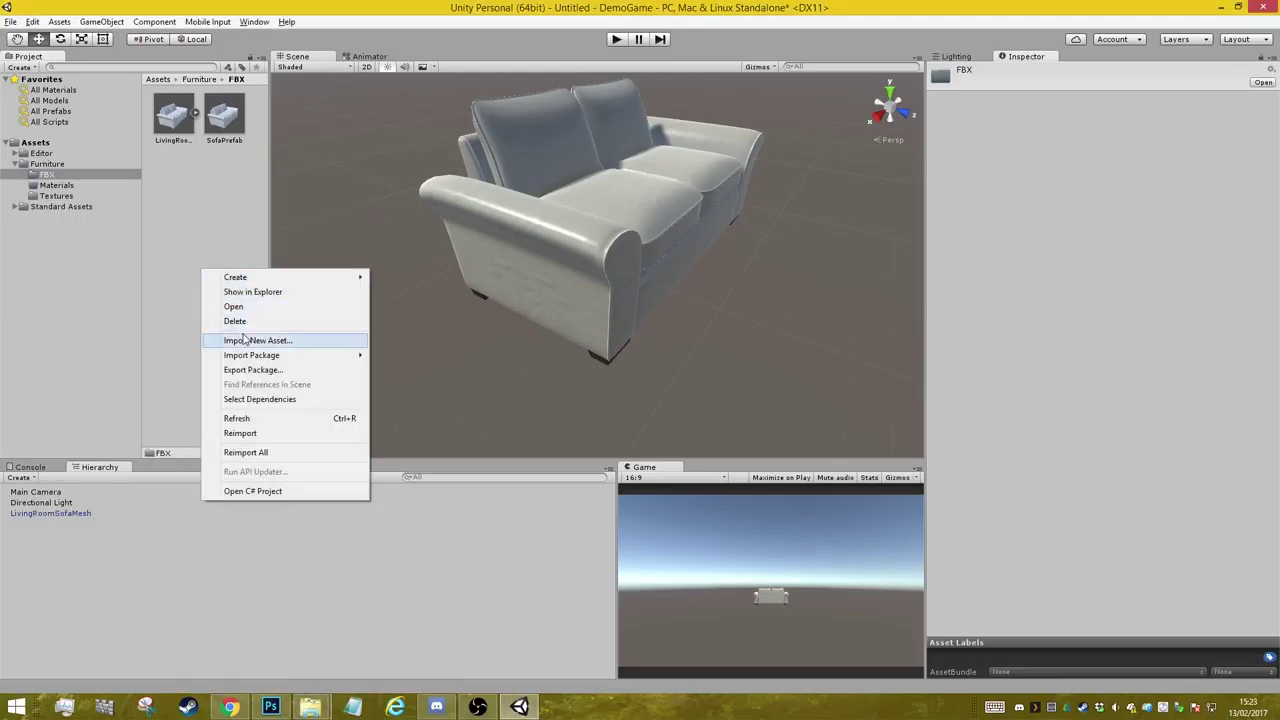
pyautogui.click(255, 340)
pyautogui.click(217, 61)
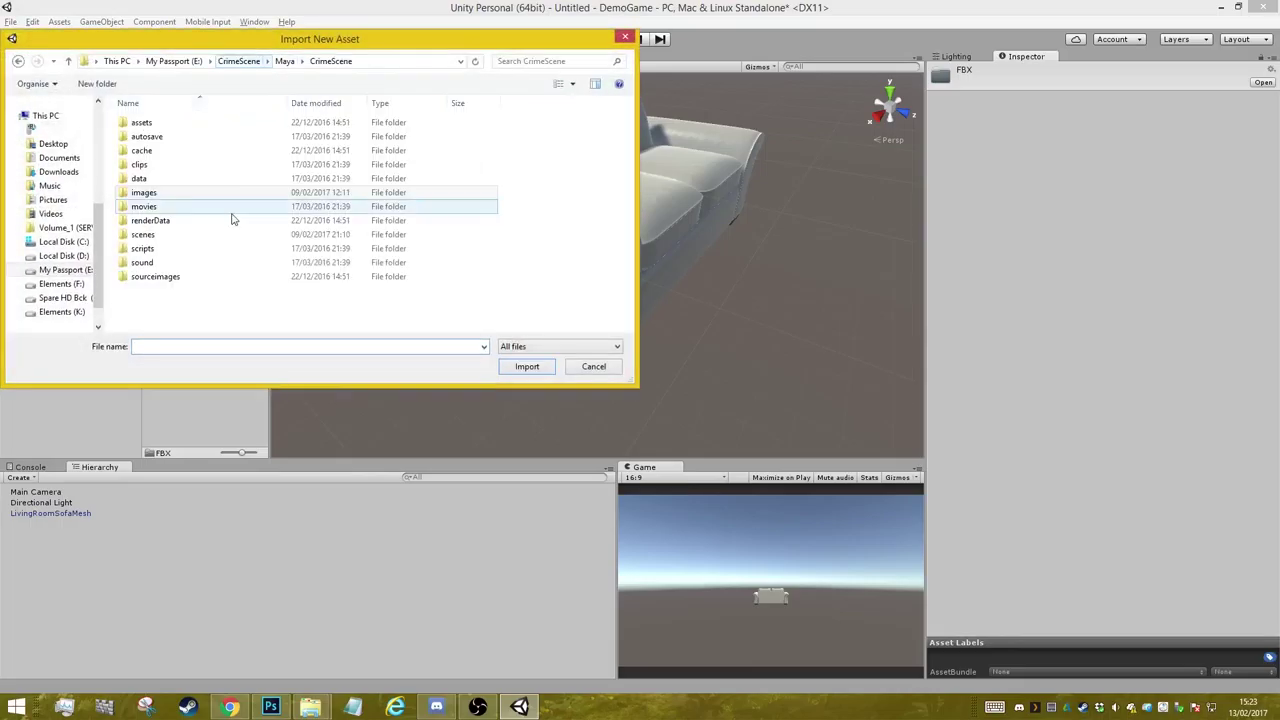
pyautogui.doubleClick(160, 235)
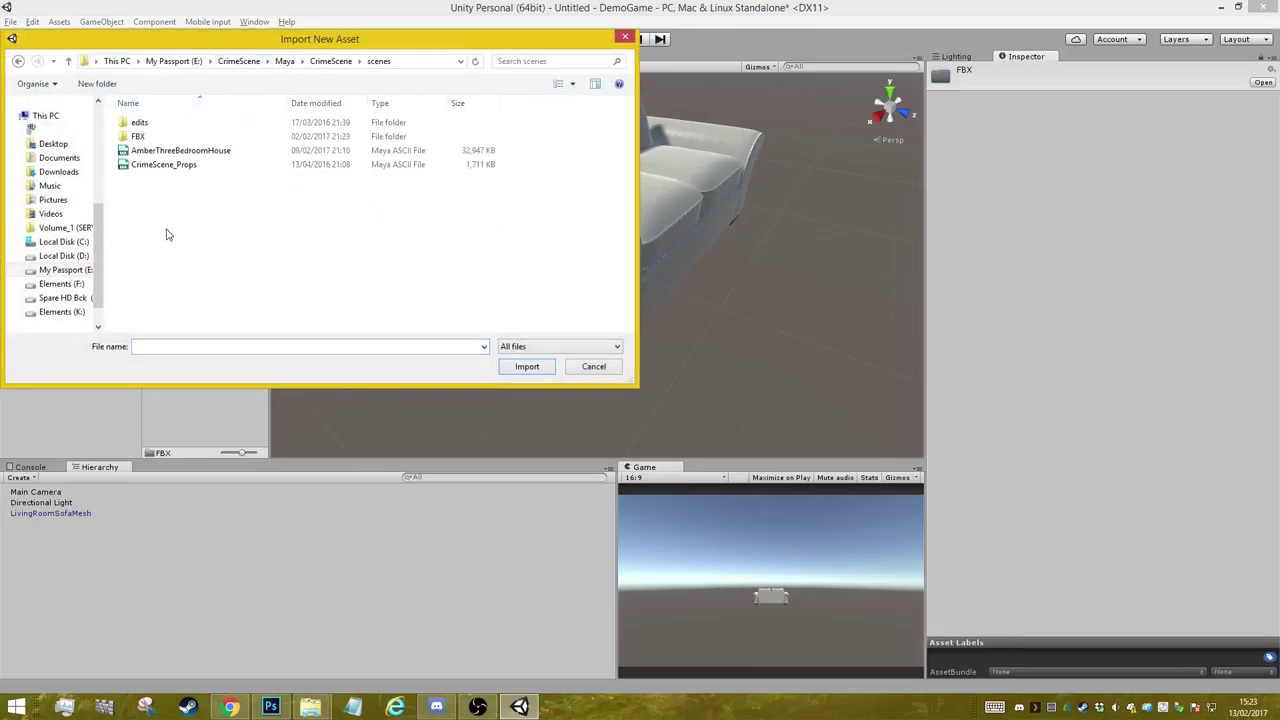
pyautogui.doubleClick(150, 137)
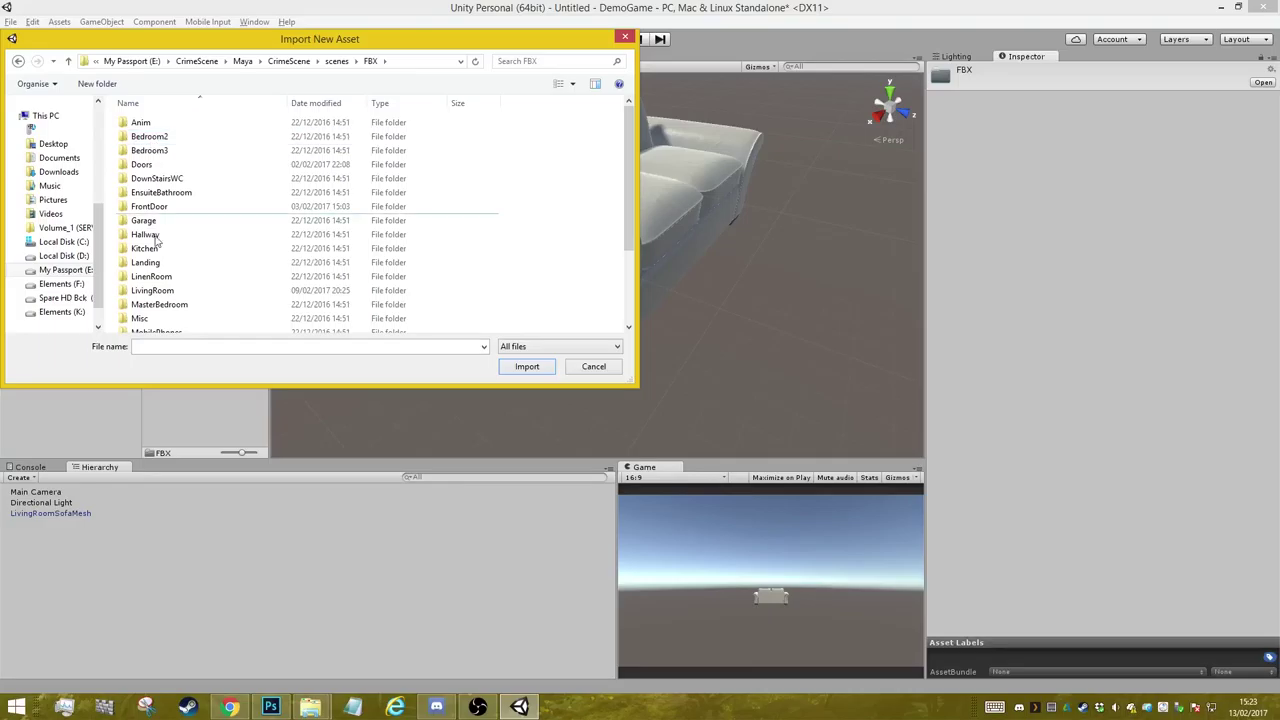
pyautogui.doubleClick(156, 292)
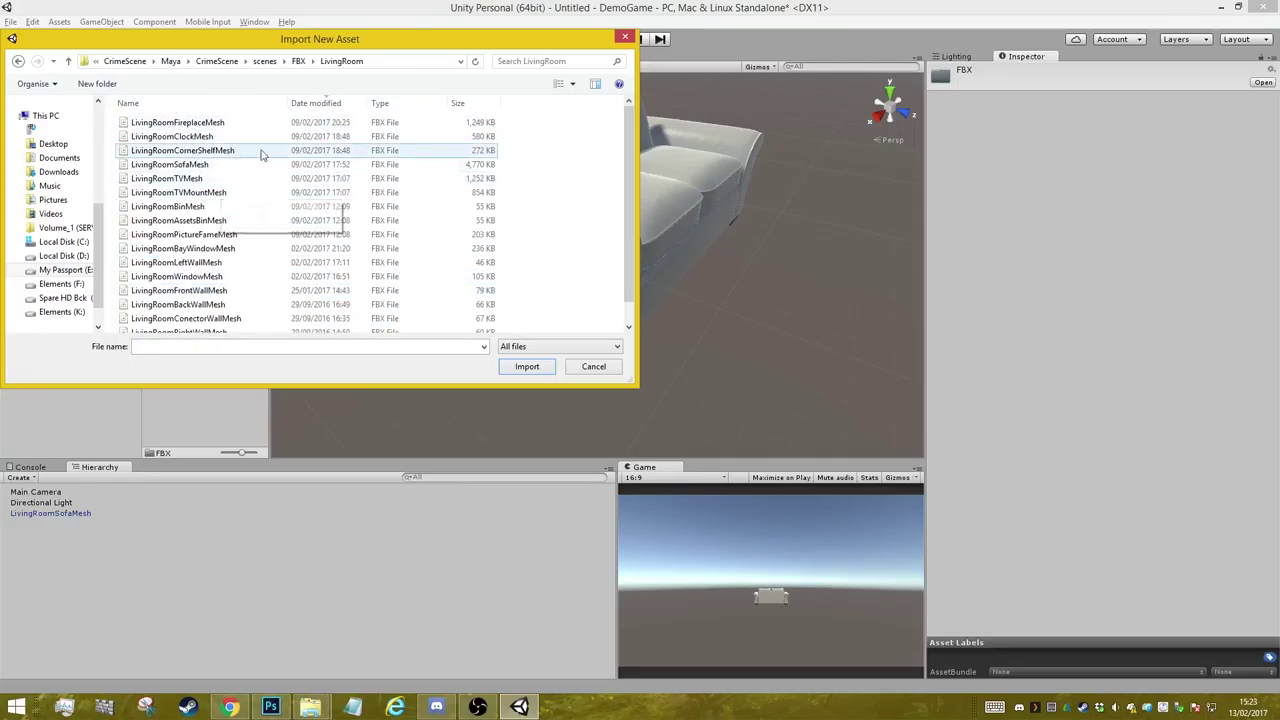
pyautogui.doubleClick(196, 123)
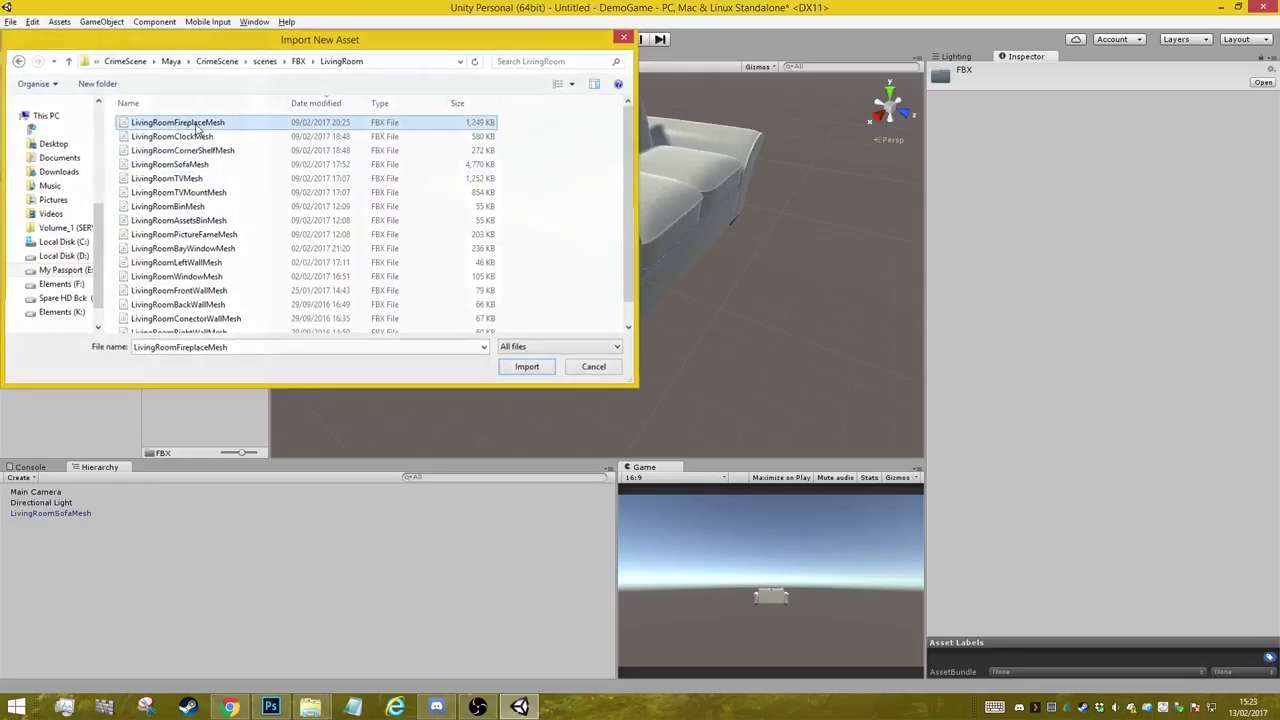
# - Delete the generated Materials folder, disable BlendShapes and Materials import, apply, and place the mesh in the scene
pyautogui.click(193, 120)
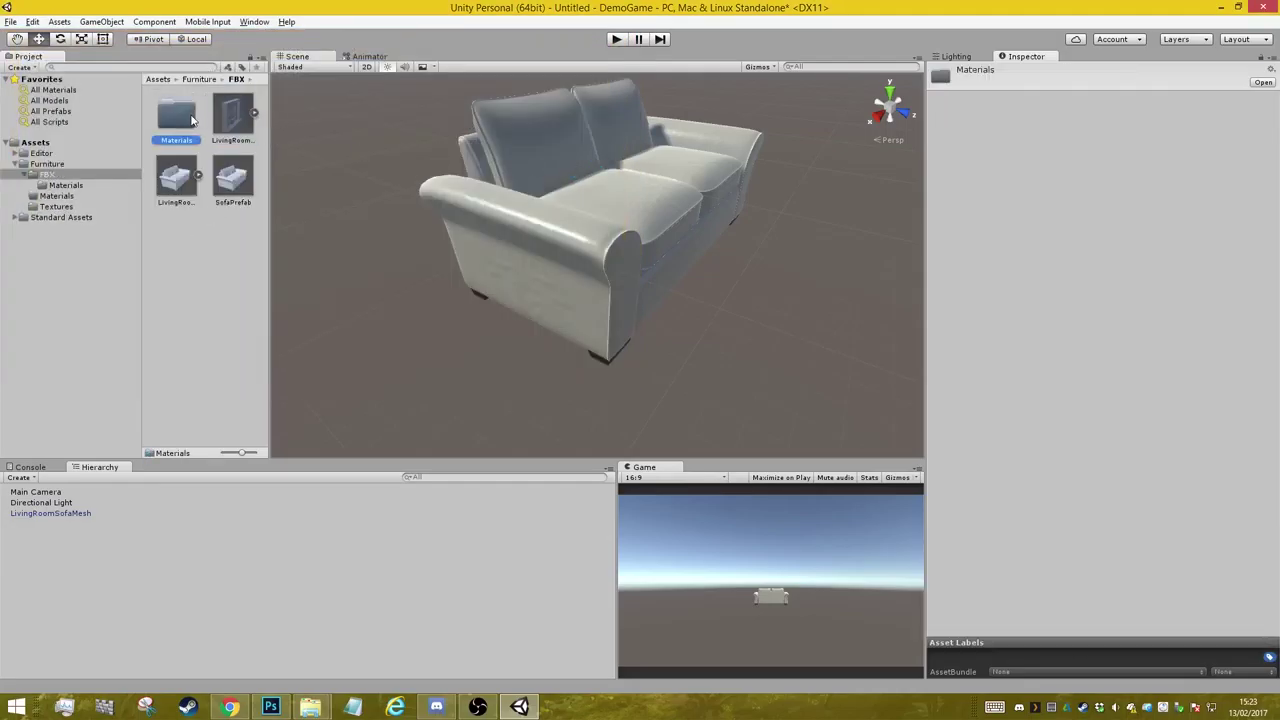
pyautogui.press('Delete')
pyautogui.press('Return')
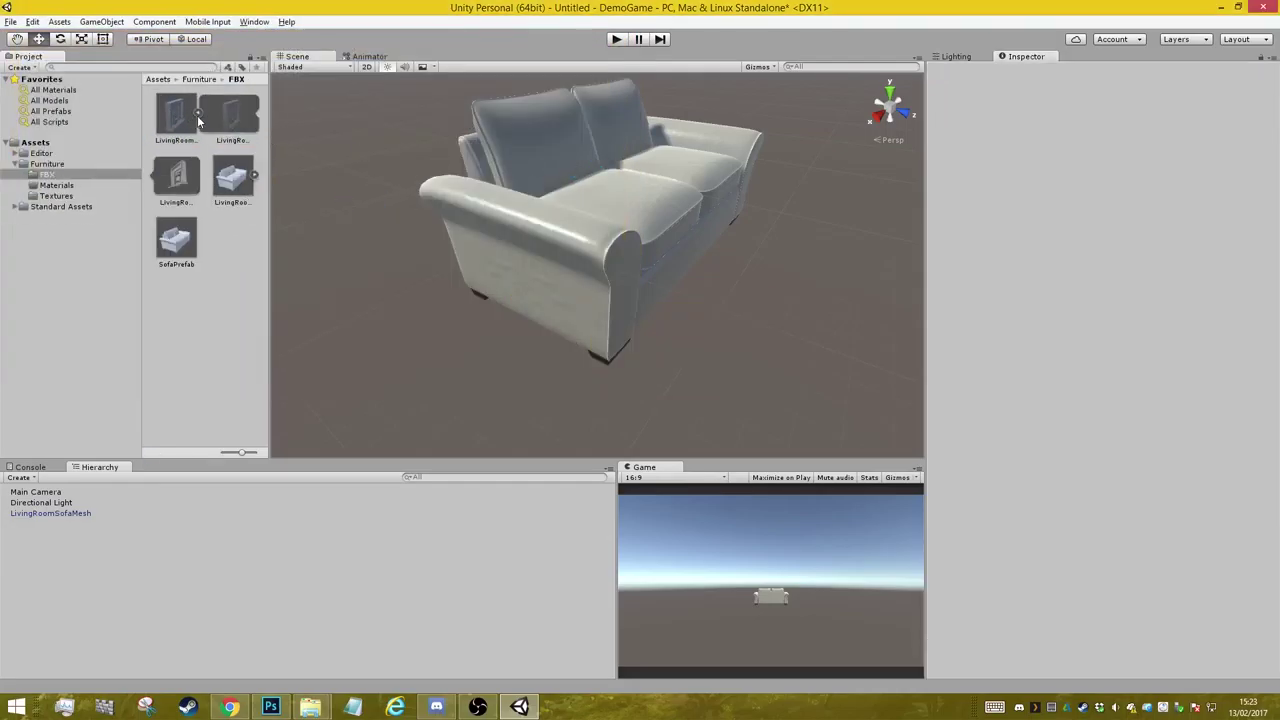
pyautogui.click(190, 118)
pyautogui.click(1058, 102)
pyautogui.click(1073, 191)
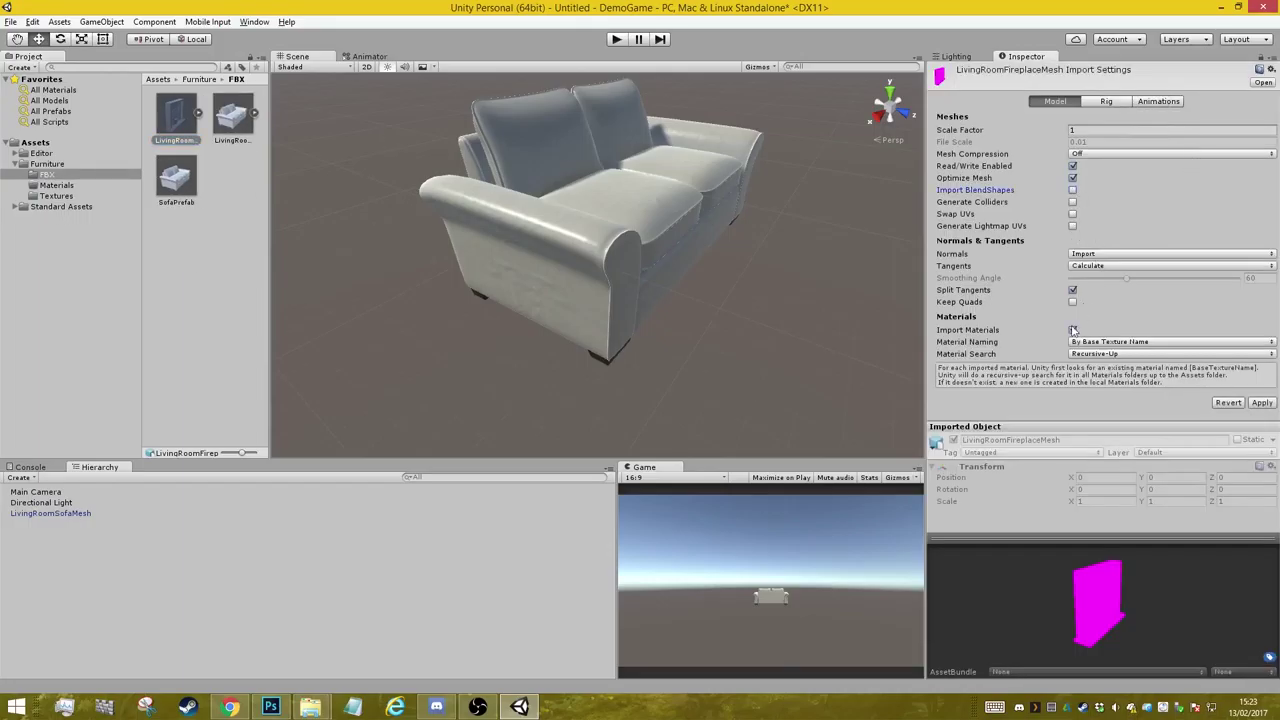
pyautogui.click(1073, 331)
pyautogui.click(1261, 364)
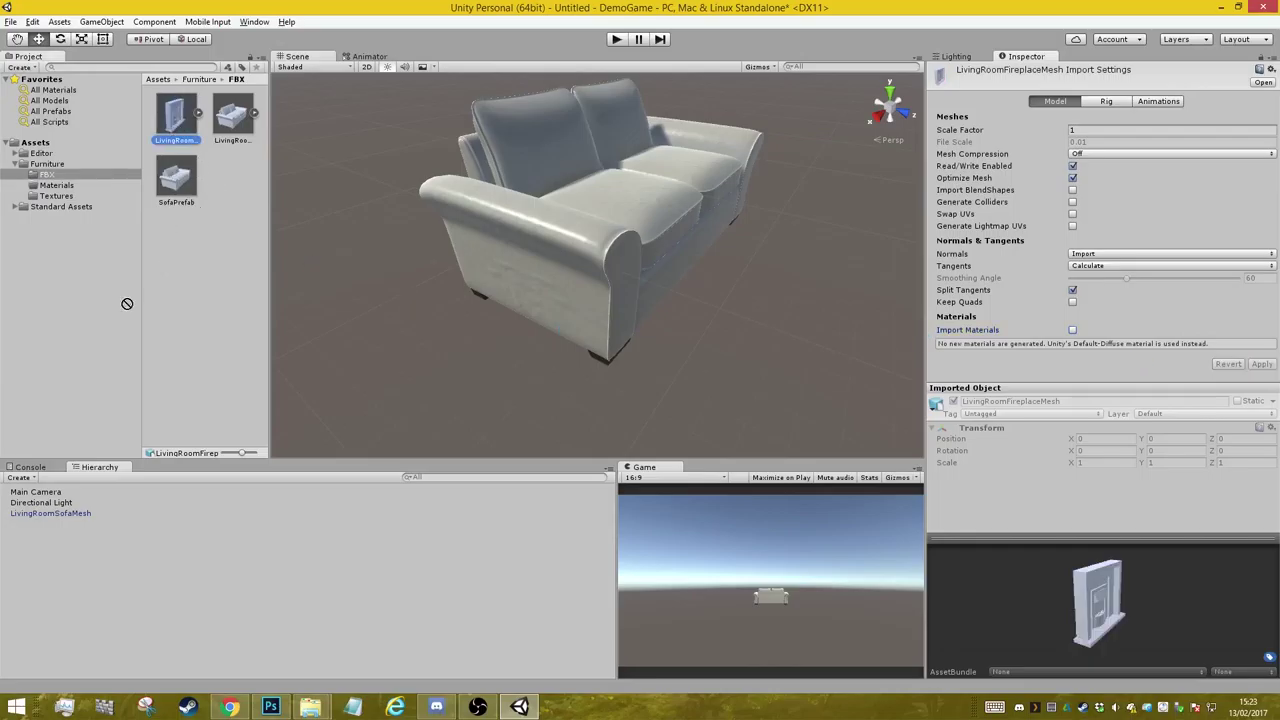
pyautogui.moveTo(181, 124); pyautogui.dragTo(77, 557)
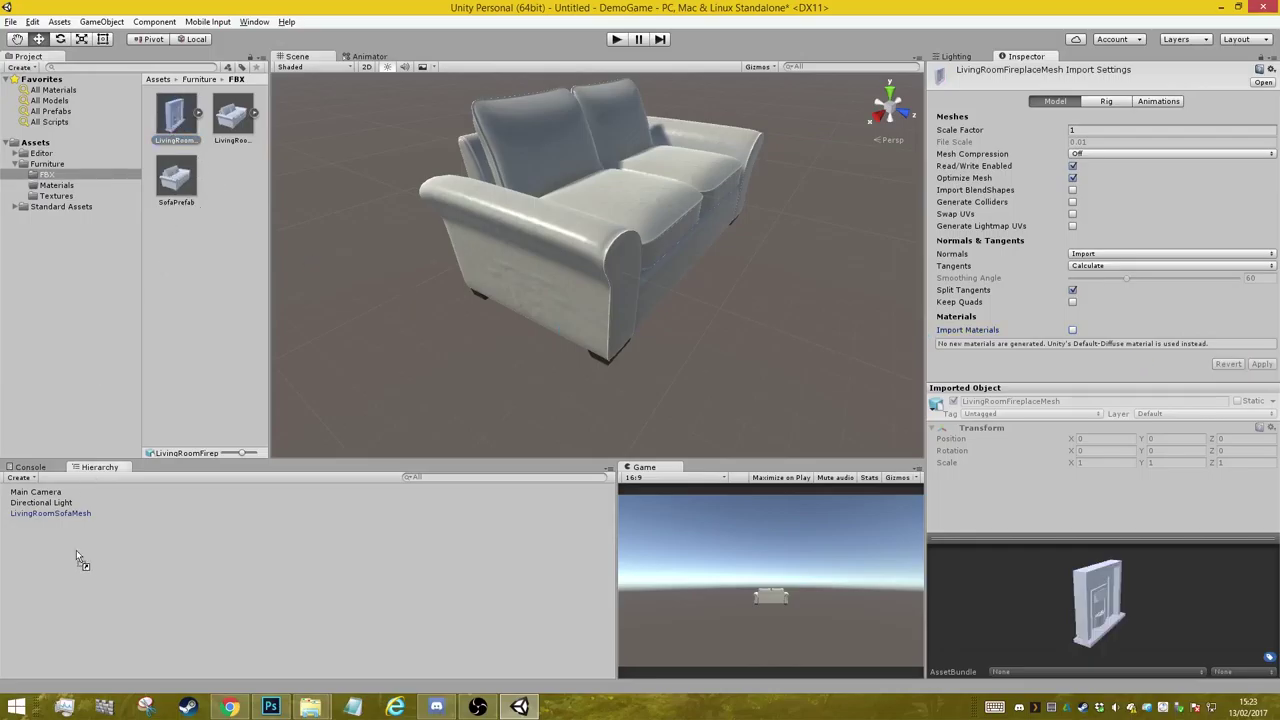
# - Create an empty prefab named FirePlace and drag LivingRoomFireplaceMesh into the Hierarchy
pyautogui.rightClick(195, 270)
pyautogui.moveTo(244, 275)
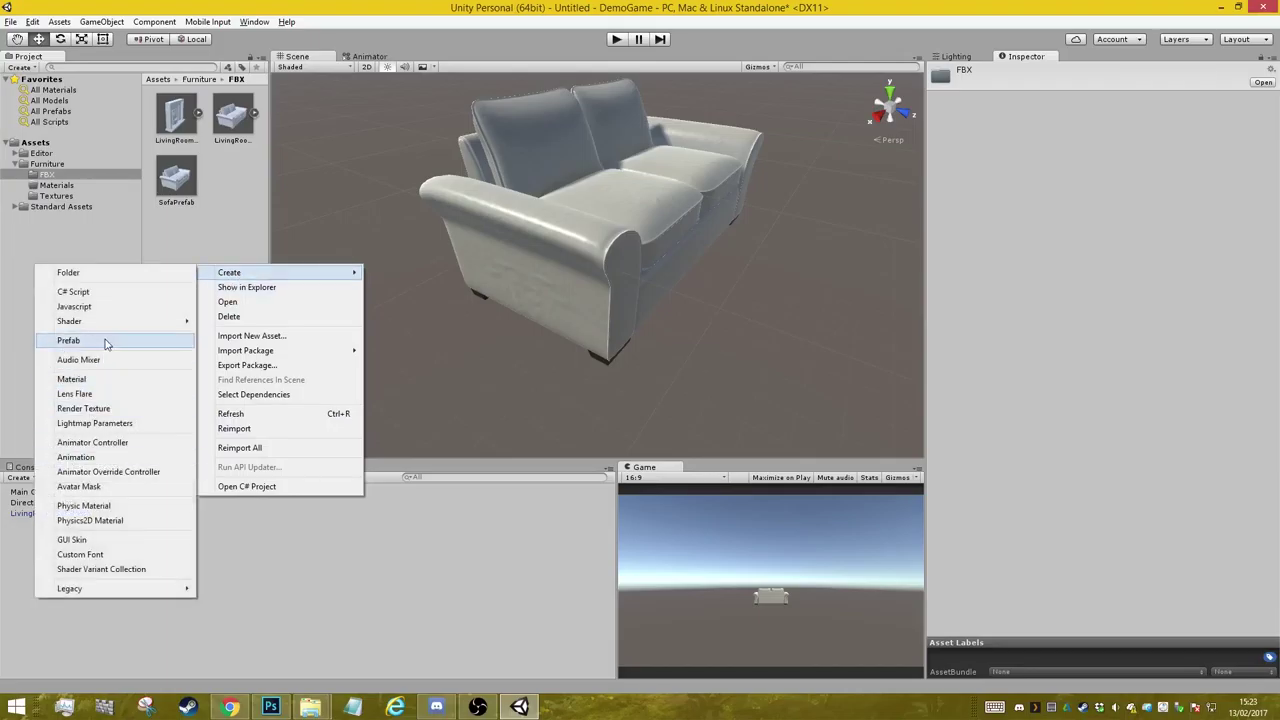
pyautogui.click(107, 343)
pyautogui.write('FirePlac')
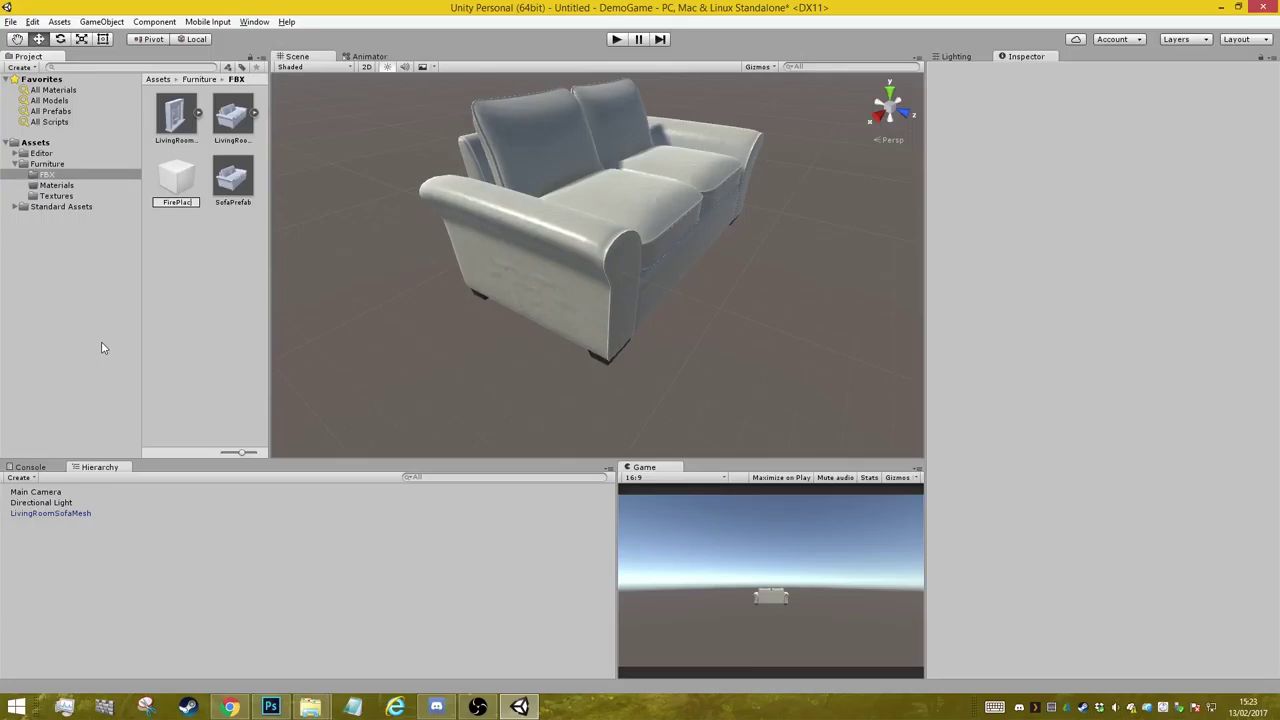
pyautogui.write('e')
pyautogui.press('Return')
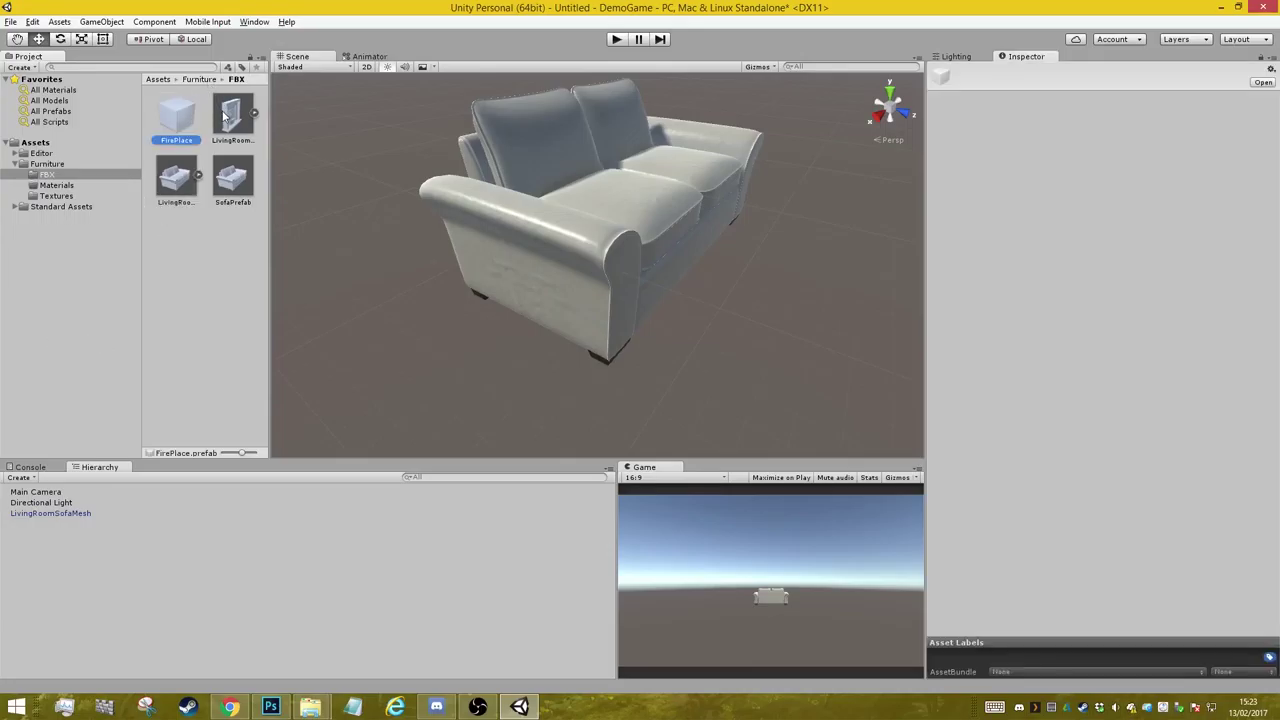
pyautogui.click(225, 118)
pyautogui.moveTo(225, 118)
pyautogui.mouseDown()
pyautogui.moveTo(177, 122)
pyautogui.moveTo(60, 552)
pyautogui.mouseUp()
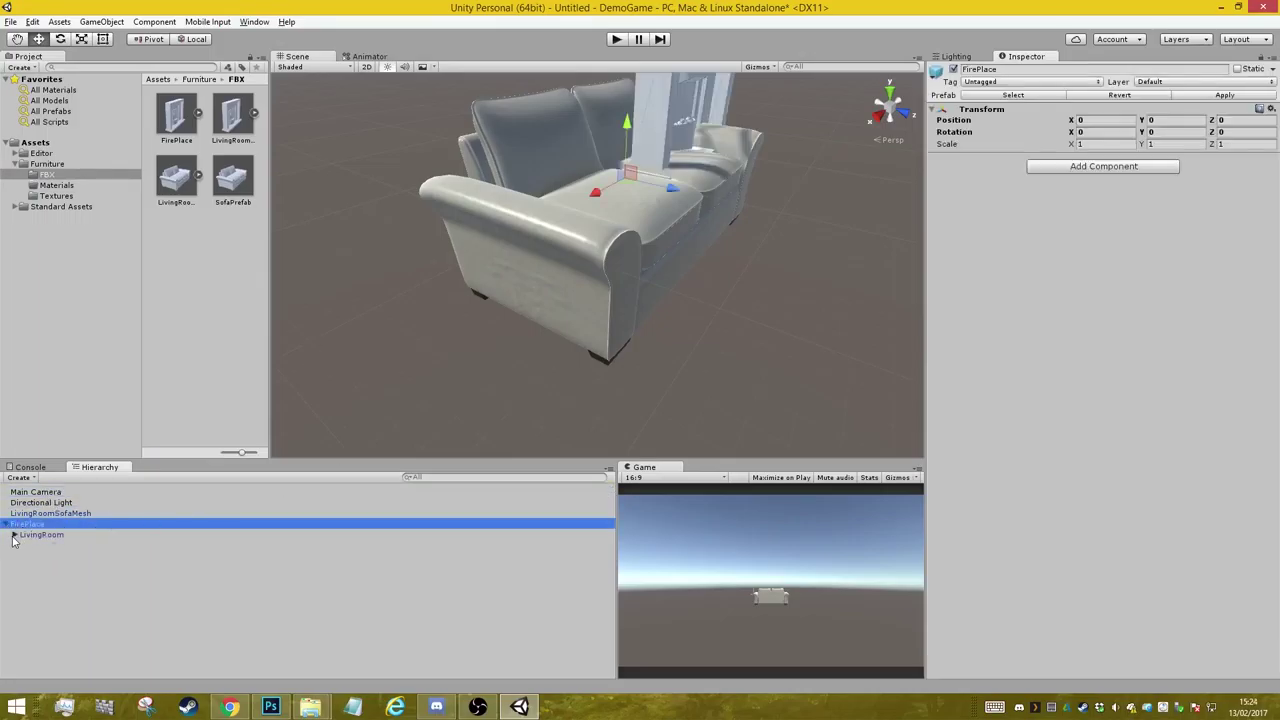
# - Unparent LivingRoomFireplaceMesh, delete the empty FirePlace object, and drop the mesh onto the FirePlace prefab
pyautogui.click(14, 534)
pyautogui.click(50, 545)
pyautogui.moveTo(80, 545); pyautogui.dragTo(33, 527)
pyautogui.click(672, 381)
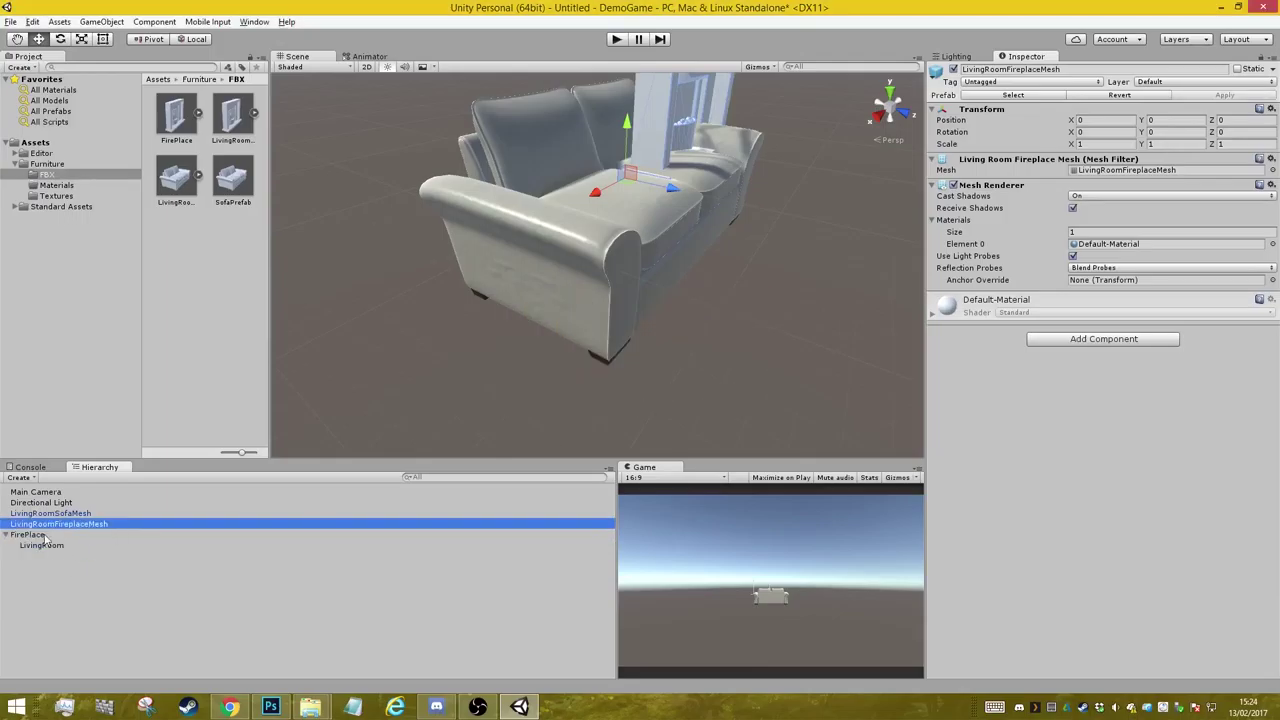
pyautogui.click(12, 536)
pyautogui.press('Delete')
pyautogui.moveTo(50, 524); pyautogui.dragTo(298, 220)
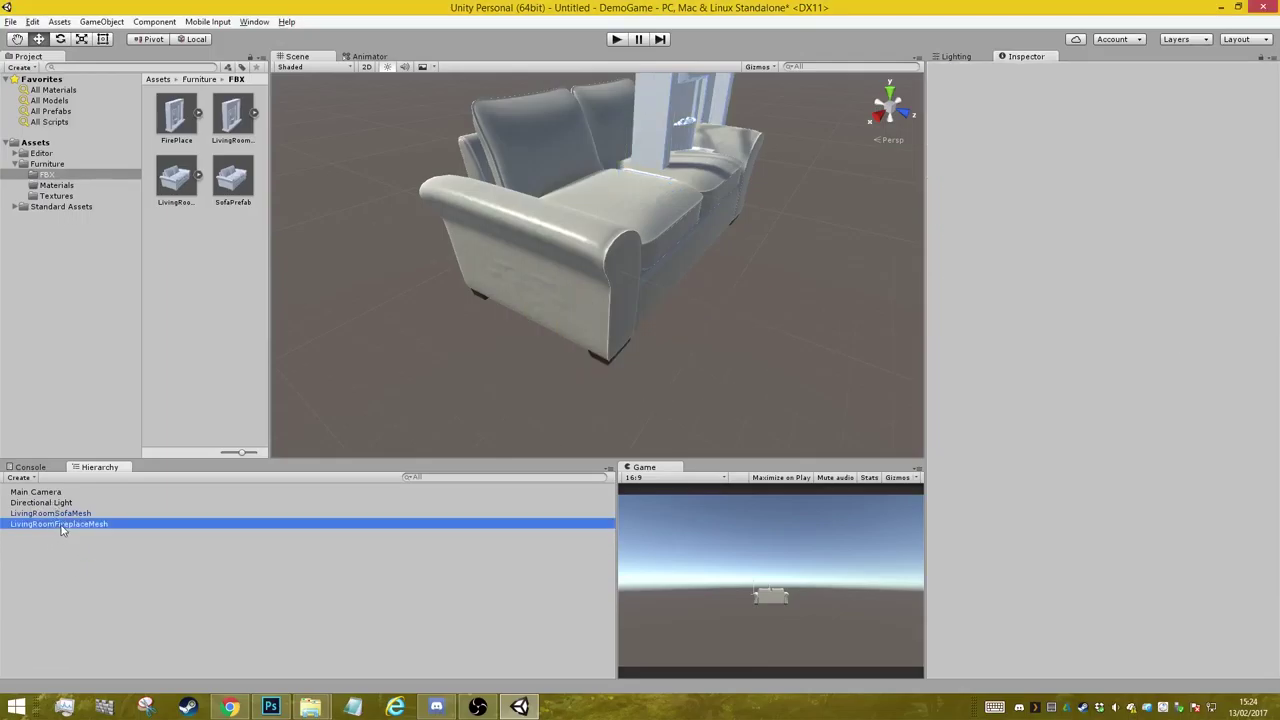
pyautogui.moveTo(165, 117); pyautogui.dragTo(178, 122)
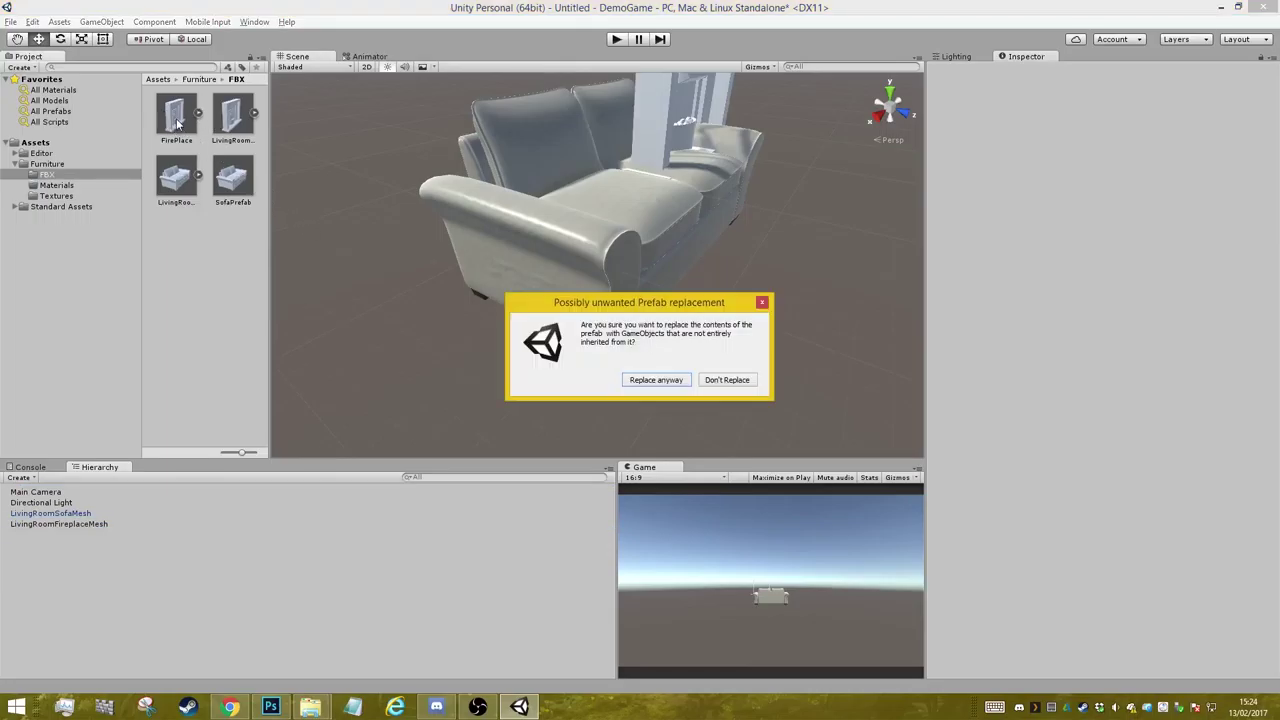
# - Confirm replacing the FirePlace prefab contents and slide the fireplace right, away from the sofa
pyautogui.click(649, 380)
pyautogui.moveTo(646, 269)
pyautogui.keyDown('alt'); pyautogui.mouseDown()
pyautogui.moveTo(471, 292)
pyautogui.moveTo(463, 235)
pyautogui.mouseUp(); pyautogui.keyUp('alt')
pyautogui.click(463, 232)
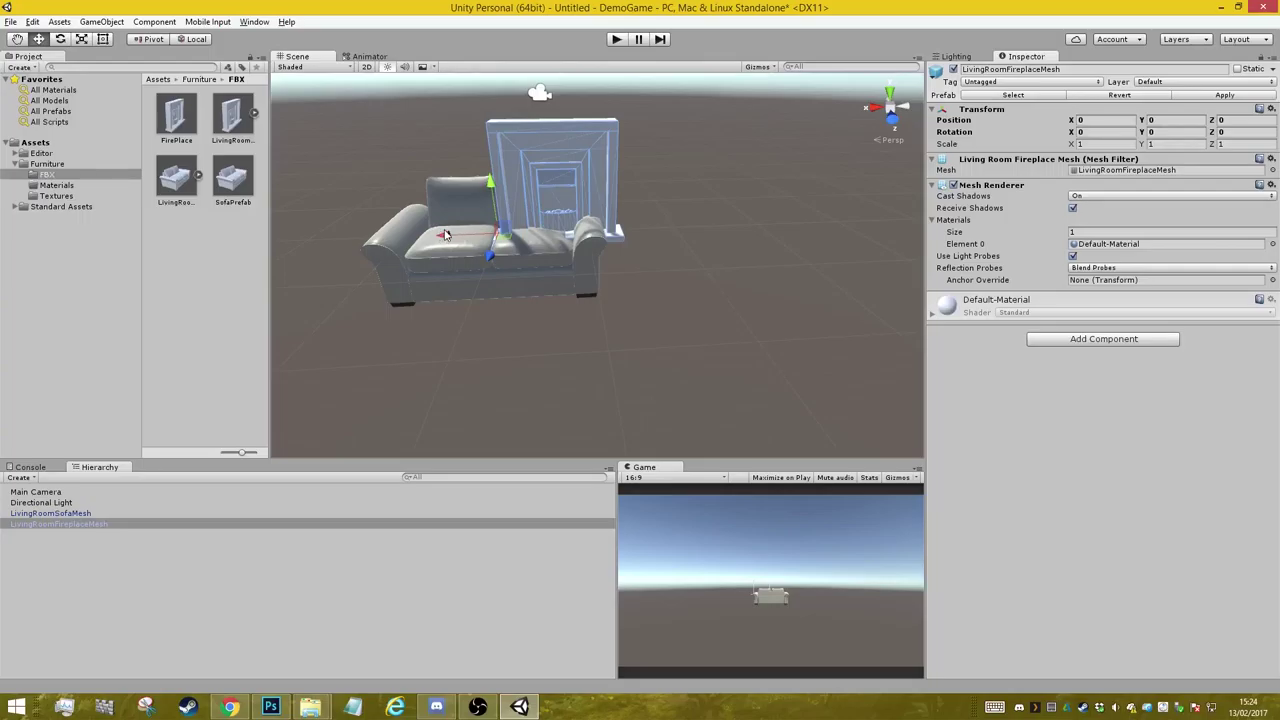
pyautogui.moveTo(446, 234); pyautogui.dragTo(640, 228)
# - Move the sofa beside the fireplace to X 0.15, frame the fireplace, and open Textures
pyautogui.click(531, 209)
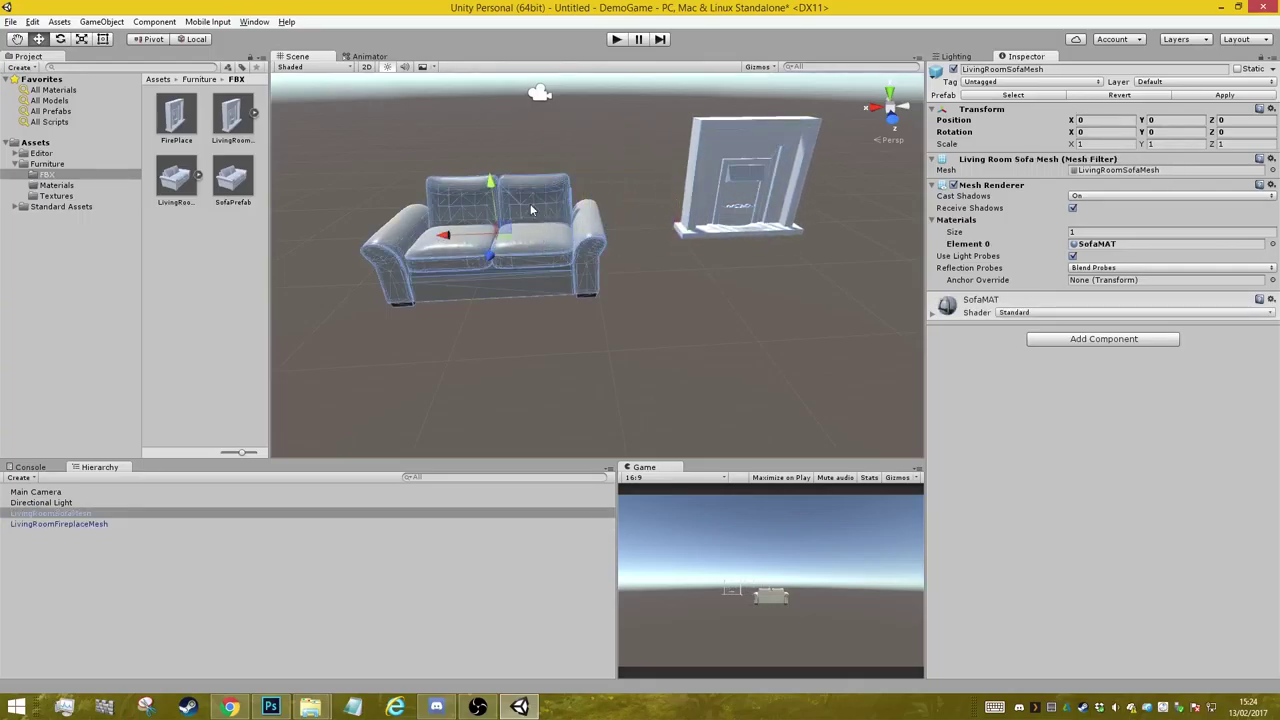
pyautogui.moveTo(490, 181)
pyautogui.mouseDown()
pyautogui.moveTo(502, 130)
pyautogui.moveTo(508, 225)
pyautogui.moveTo(541, 224)
pyautogui.mouseUp()
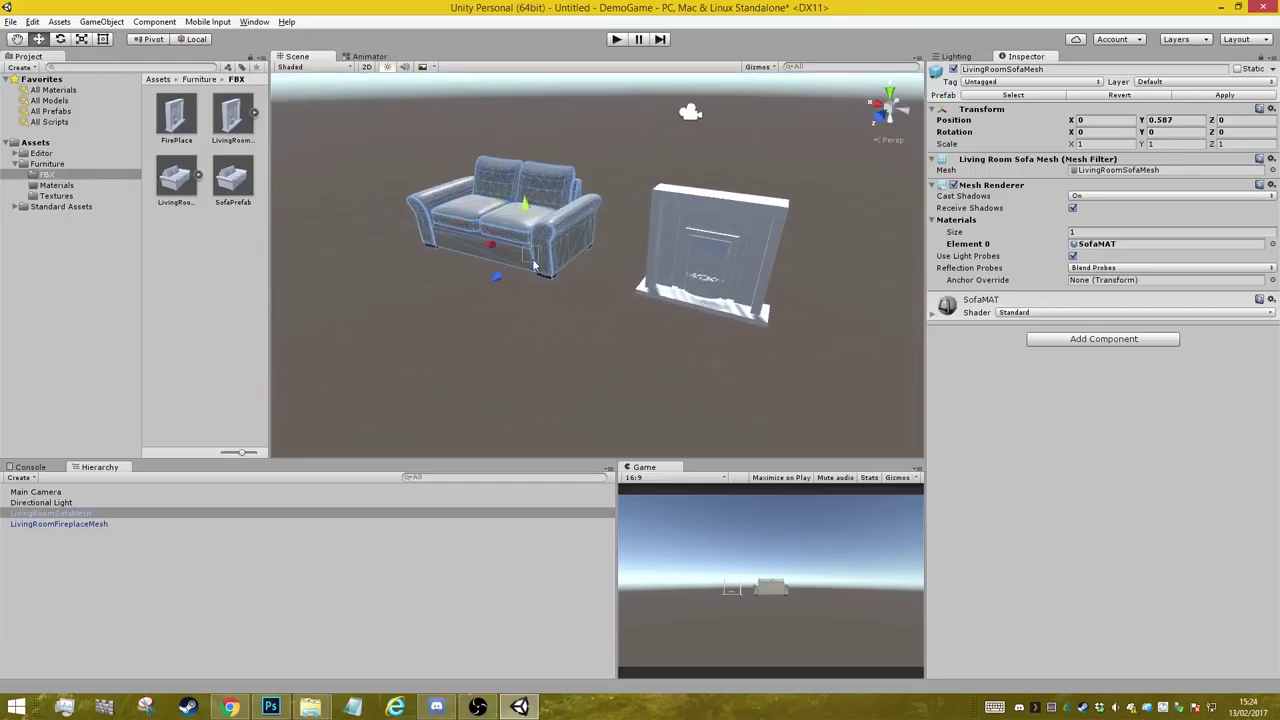
pyautogui.moveTo(556, 285)
pyautogui.mouseDown()
pyautogui.moveTo(636, 295)
pyautogui.moveTo(626, 302)
pyautogui.mouseUp()
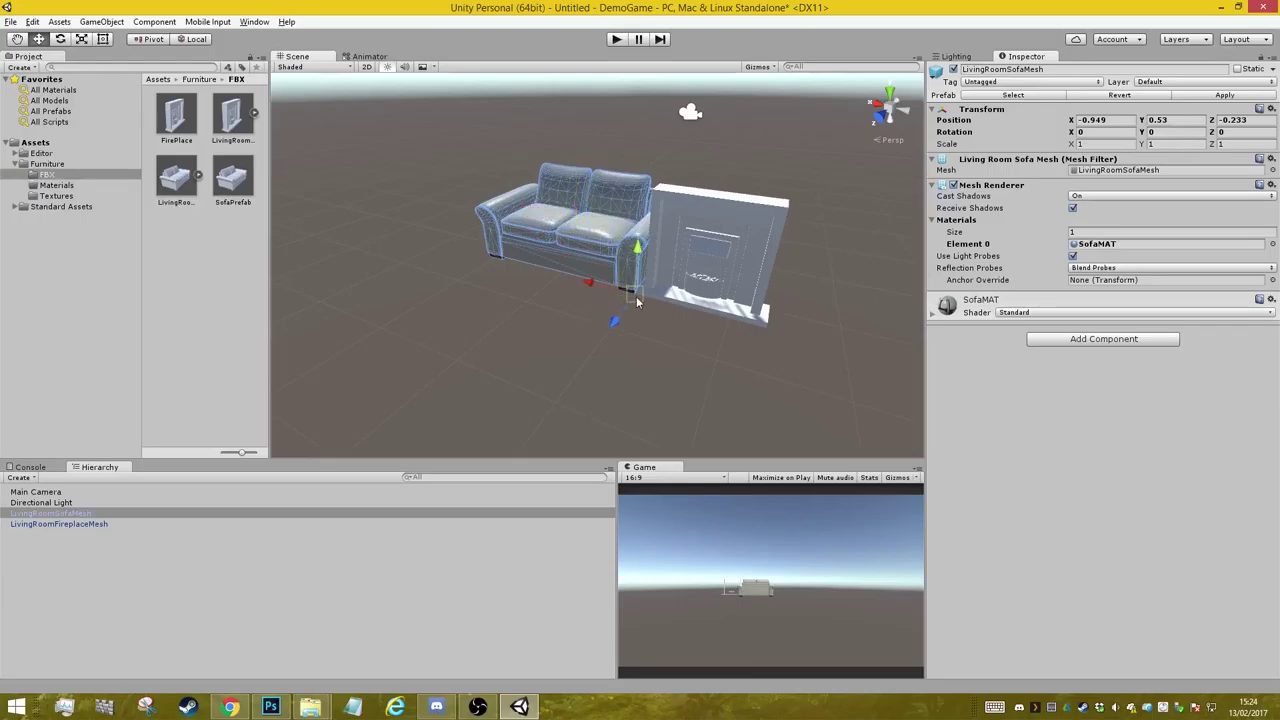
pyautogui.moveTo(637, 295); pyautogui.dragTo(591, 304)
pyautogui.moveTo(538, 207)
pyautogui.mouseDown()
pyautogui.moveTo(474, 203)
pyautogui.moveTo(591, 259)
pyautogui.moveTo(695, 231)
pyautogui.mouseUp()
pyautogui.click(695, 231)
pyautogui.press('f')
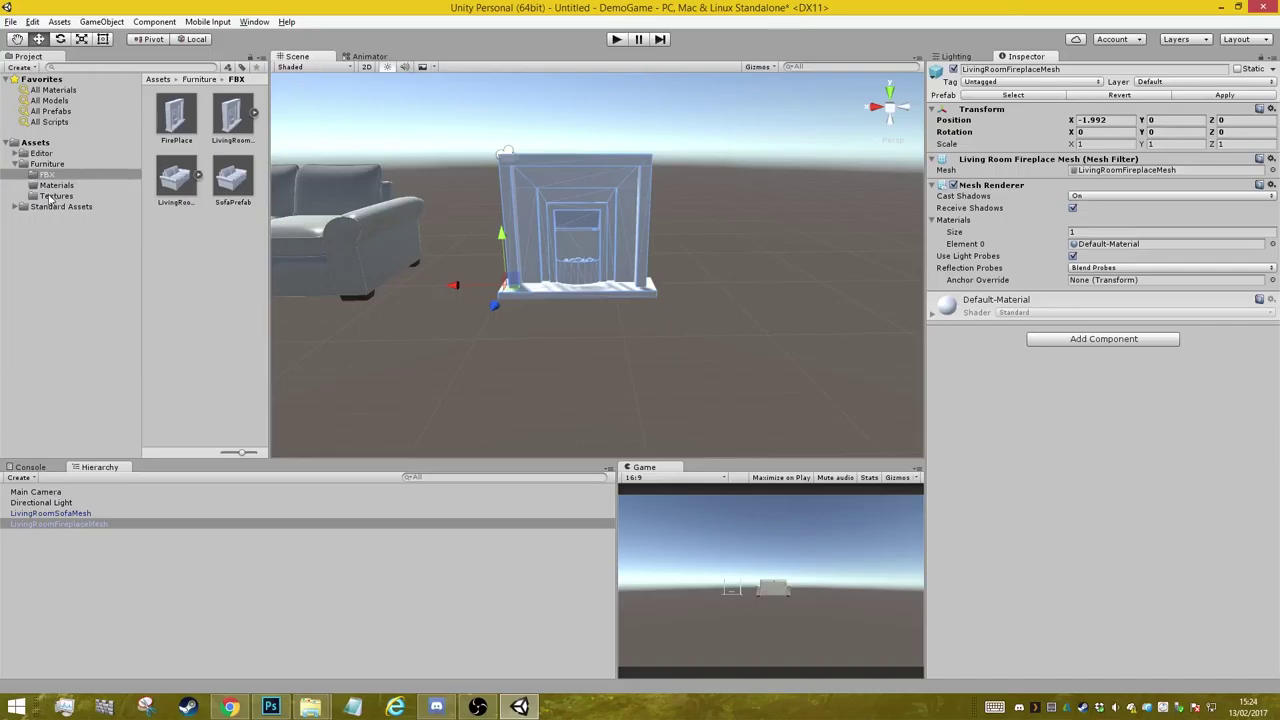
pyautogui.click(52, 196)
# - In Photoshop, open FireplaceAlbedoTexture.tga from the Fireplace texture folder
pyautogui.click(270, 707)
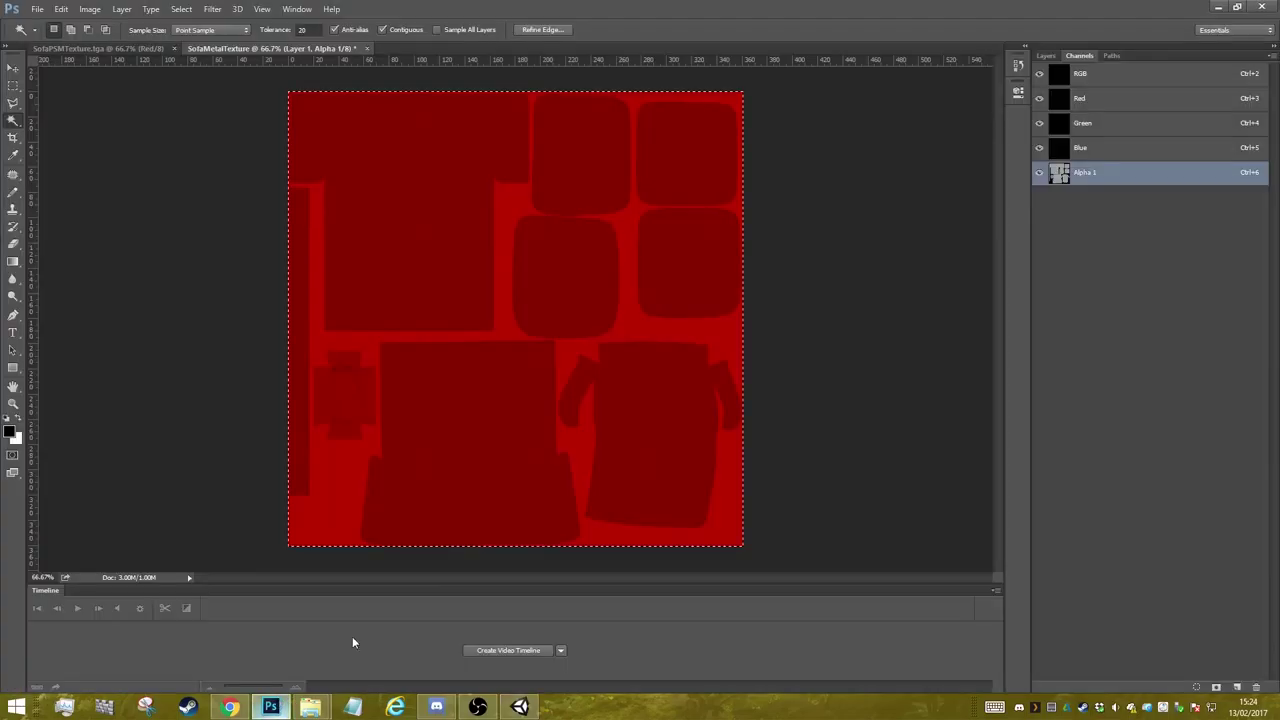
pyautogui.click(37, 9)
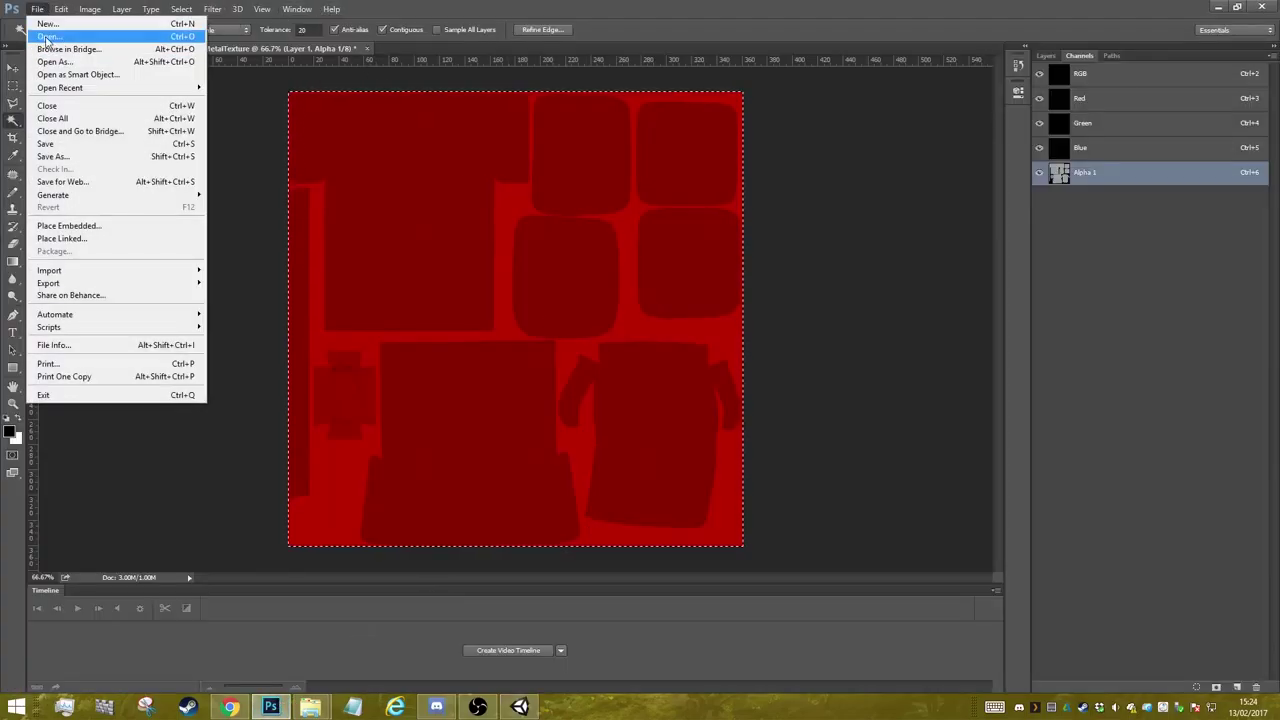
pyautogui.click(47, 36)
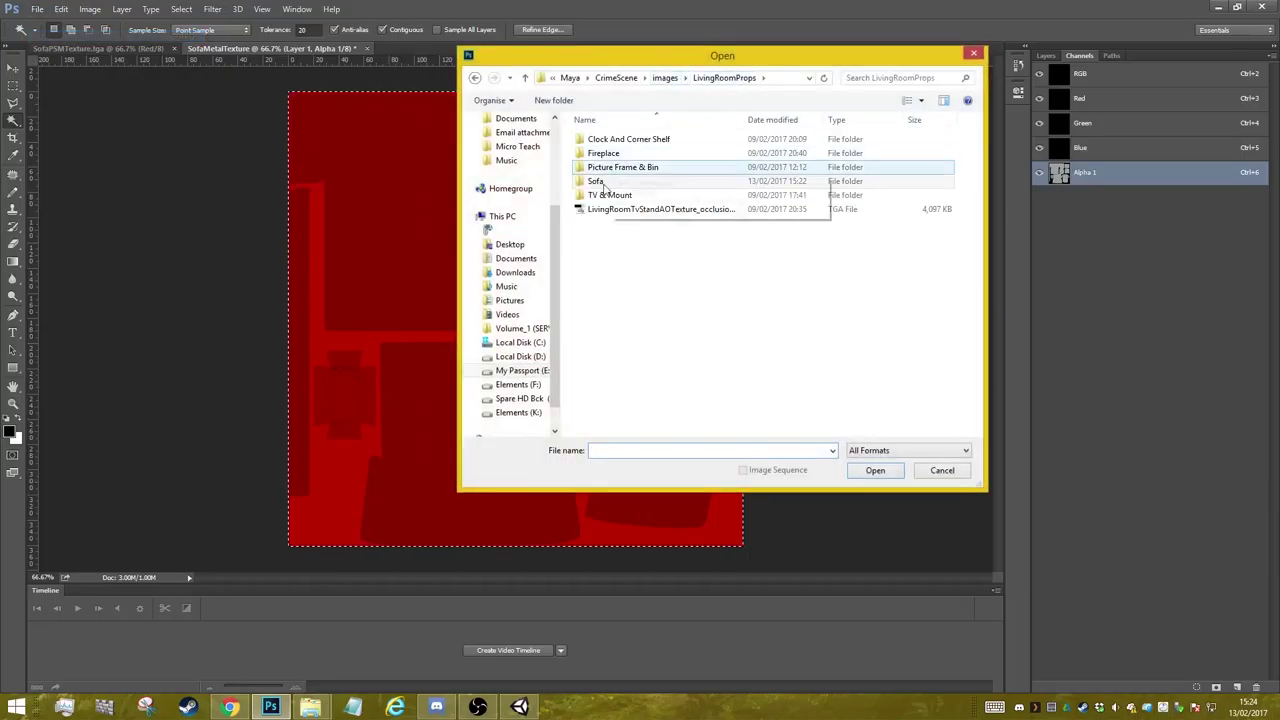
pyautogui.doubleClick(602, 154)
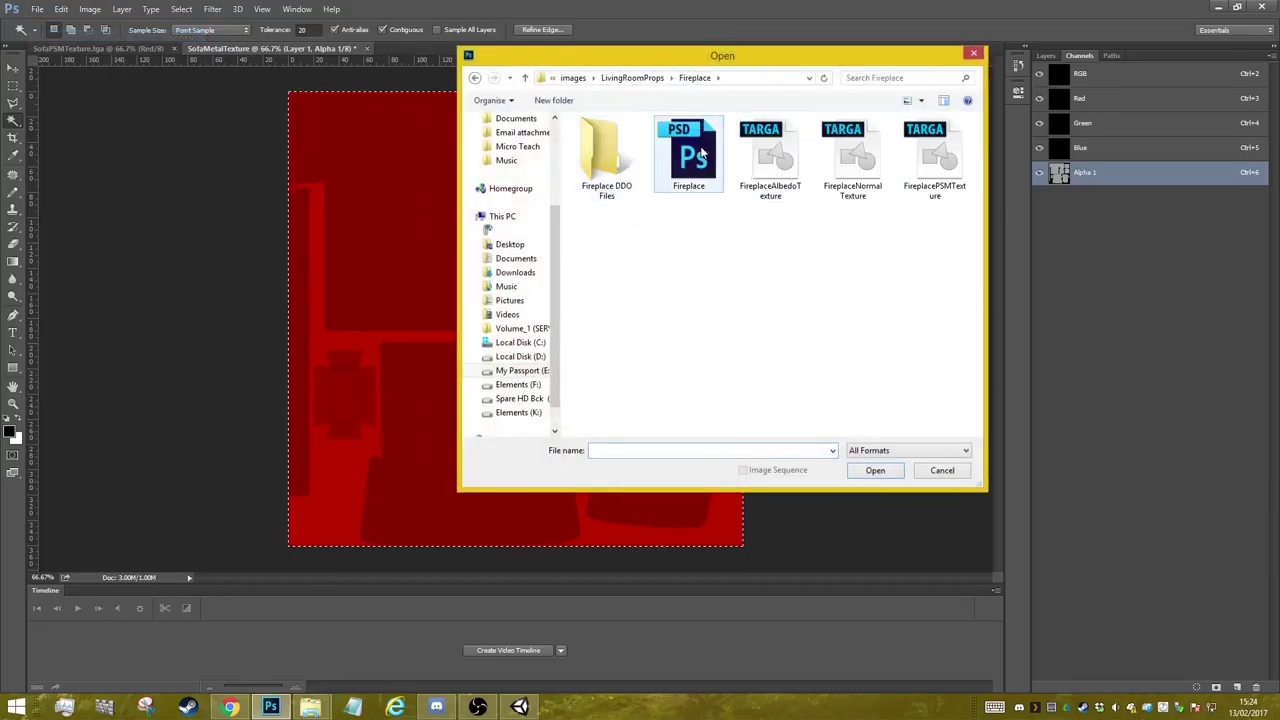
pyautogui.doubleClick(755, 158)
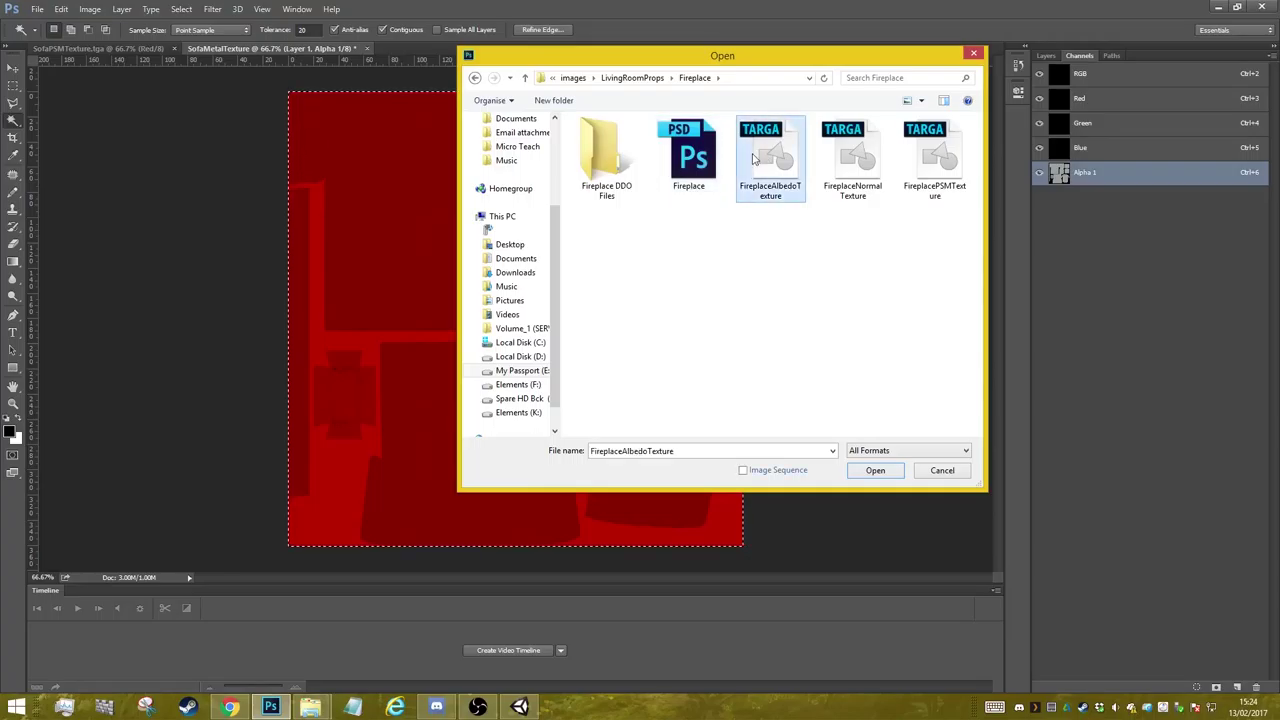
pyautogui.click(1046, 56)
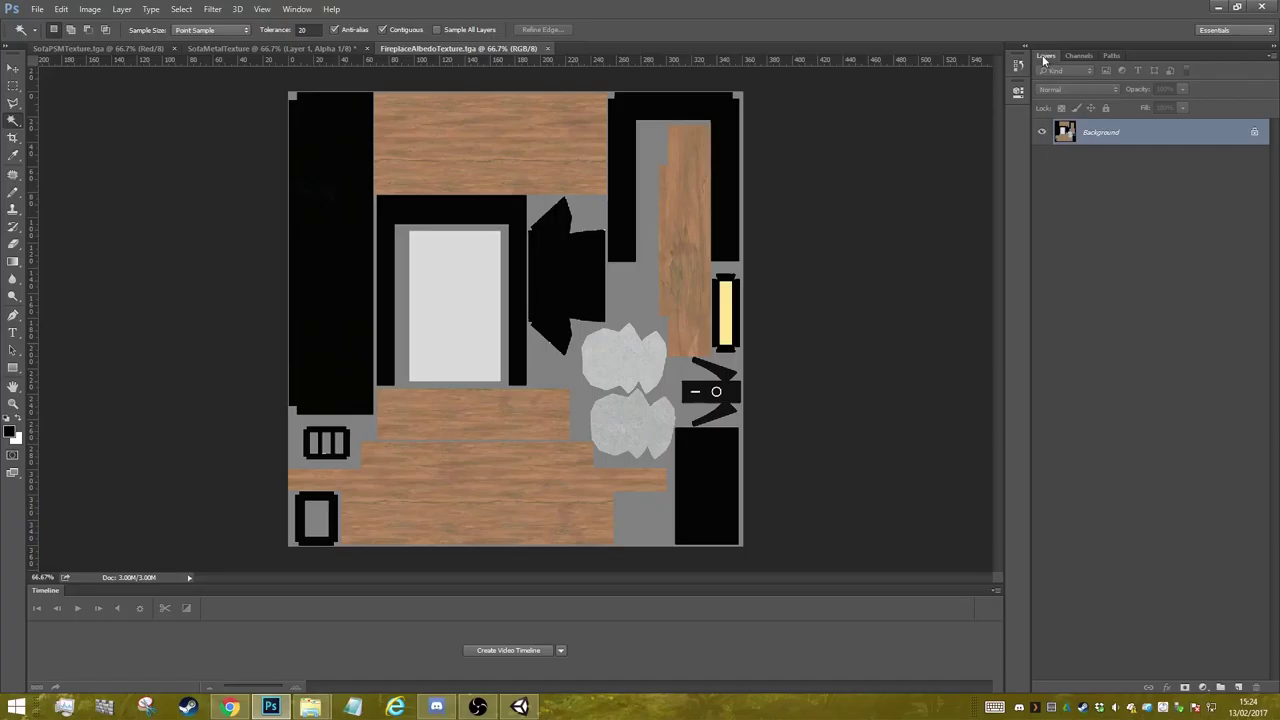
# - Open Fireplace.psd, hide its Roughness layer, and return to the albedo texture document
pyautogui.click(37, 10)
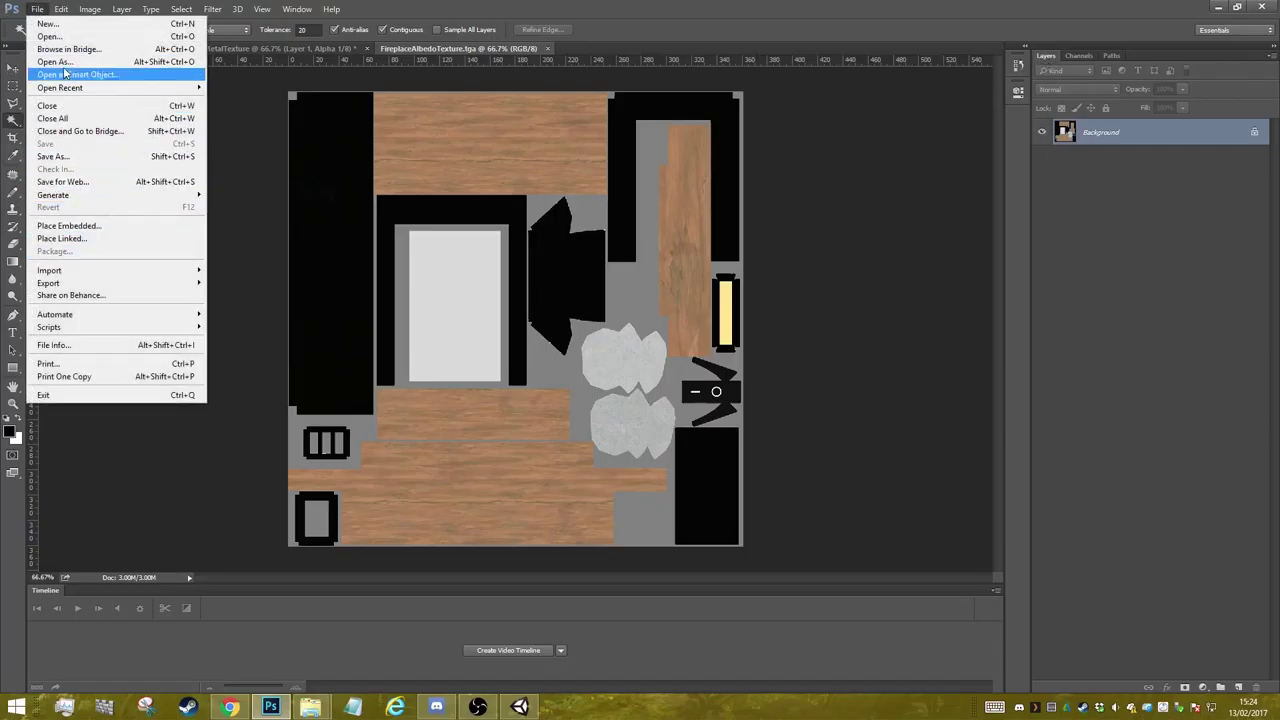
pyautogui.click(50, 36)
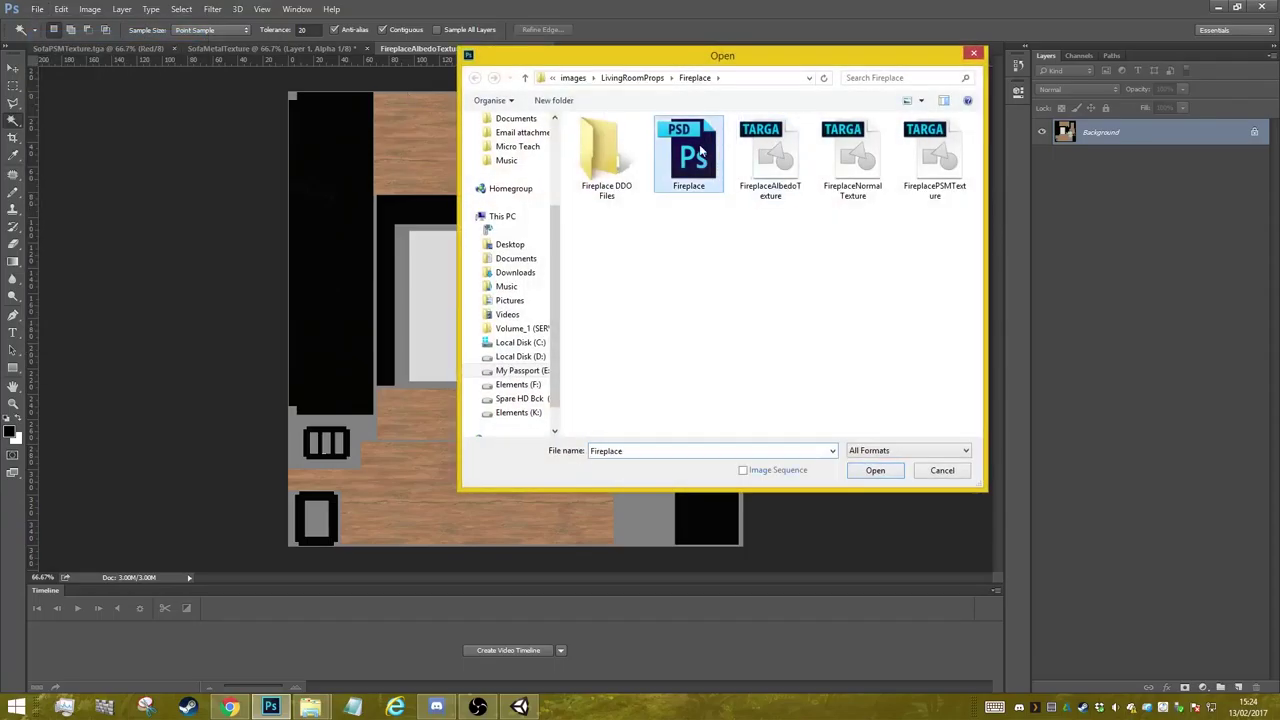
pyautogui.doubleClick(700, 150)
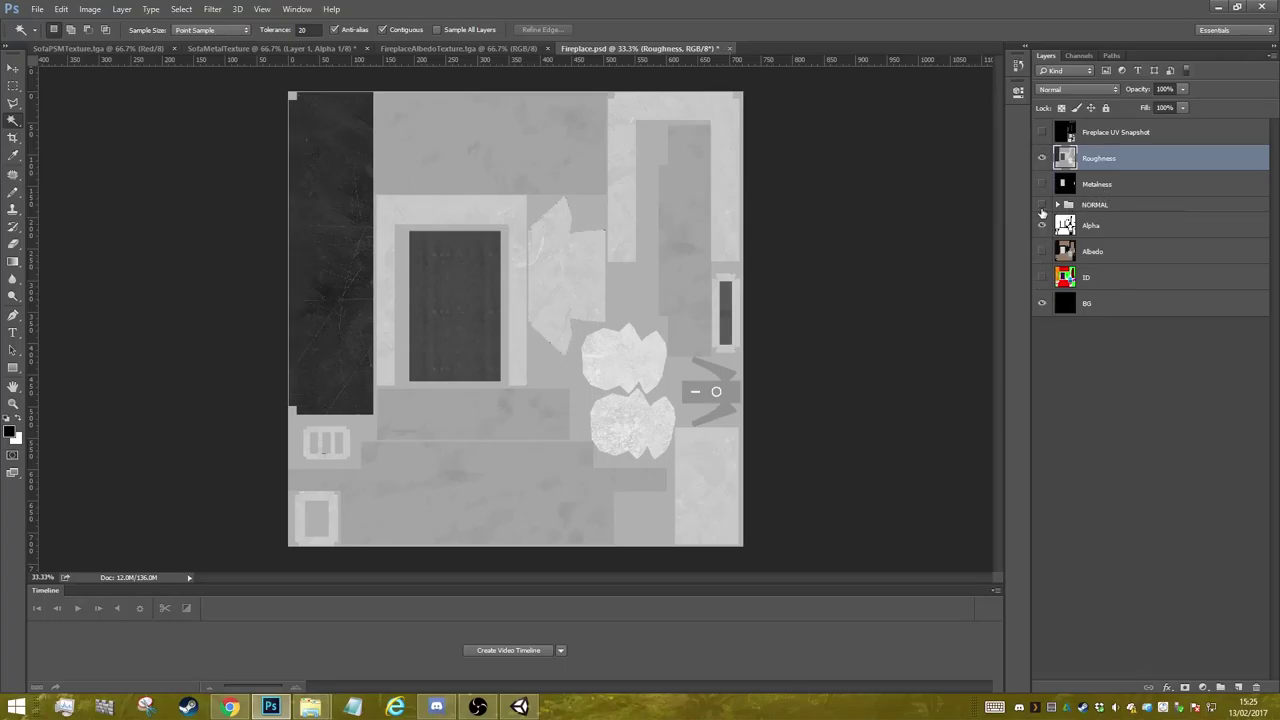
pyautogui.click(1042, 158)
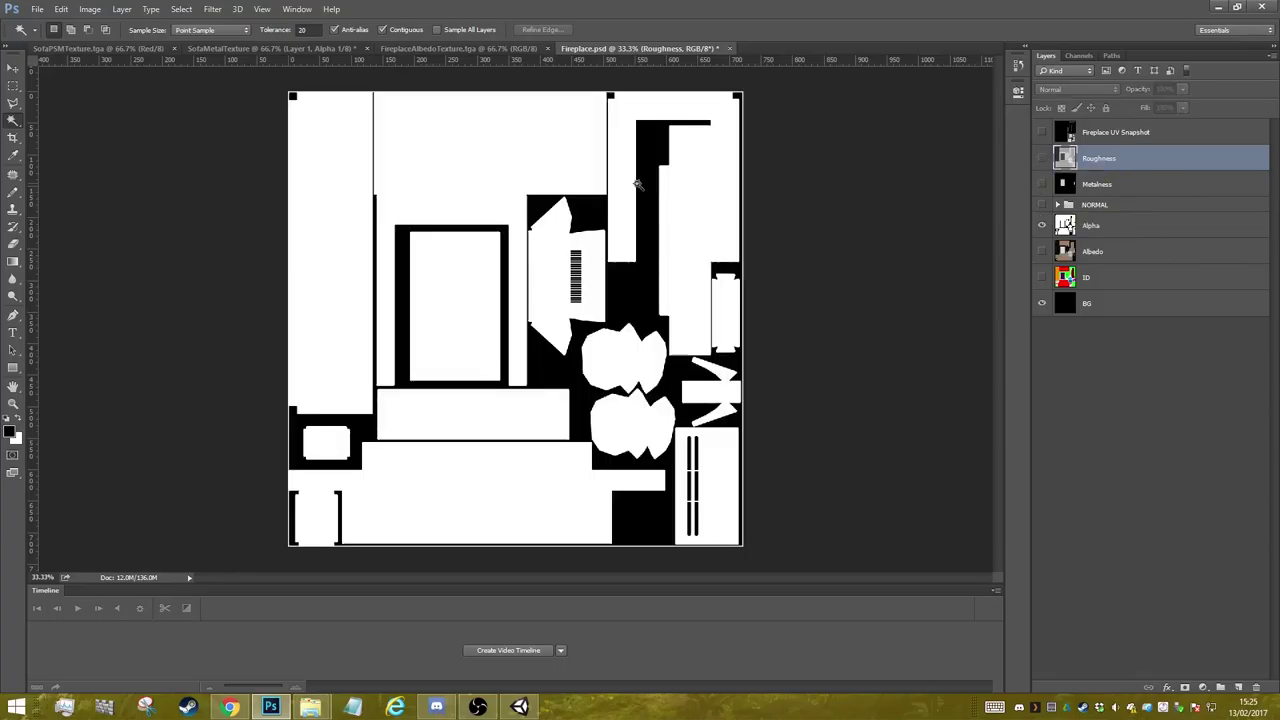
pyautogui.click(451, 49)
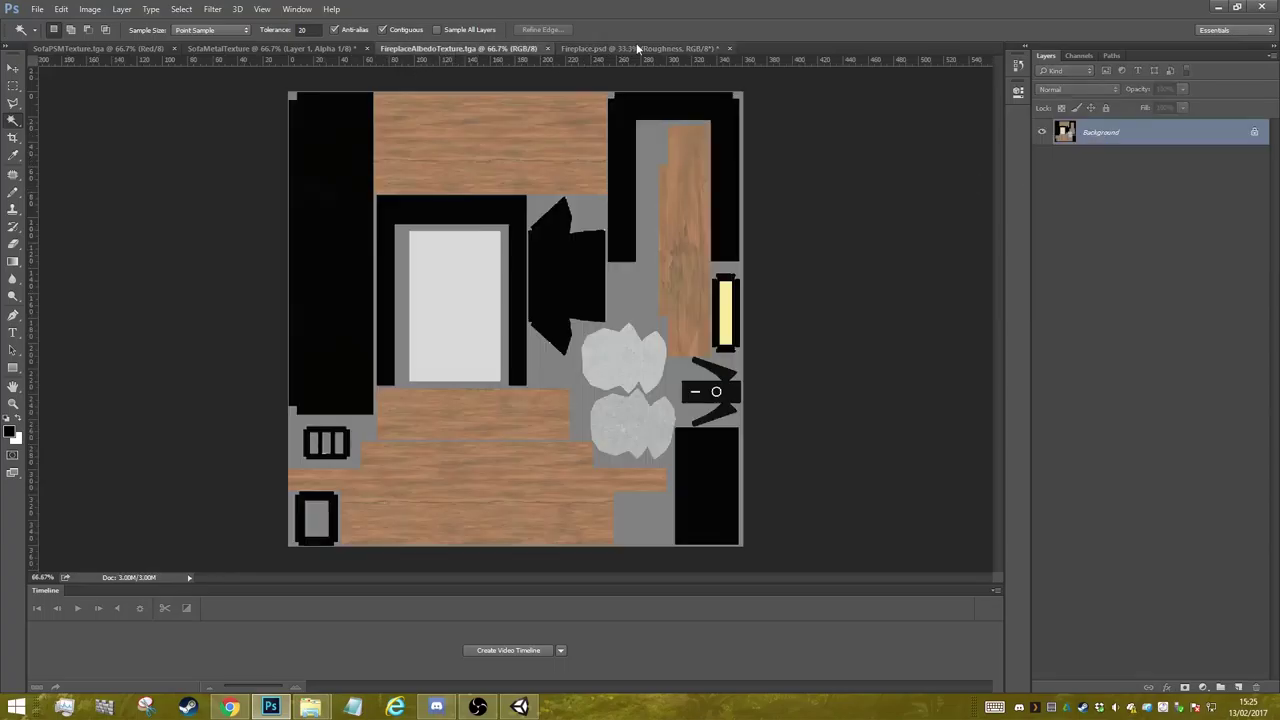
# - Add an Alpha 1 channel to FireplaceAlbedoTexture.tga and clear its contents, checking the PSD's Alpha layer
pyautogui.click(637, 48)
pyautogui.hotkey('ctrl', 'a')
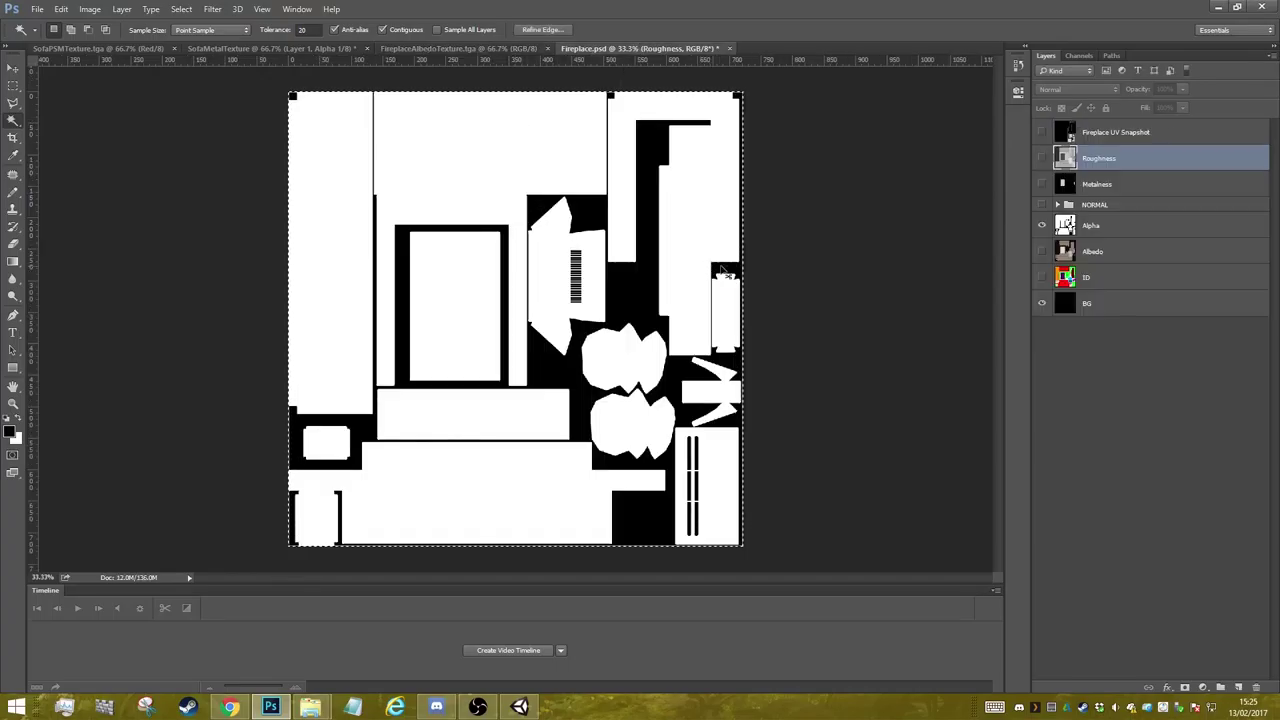
pyautogui.click(482, 49)
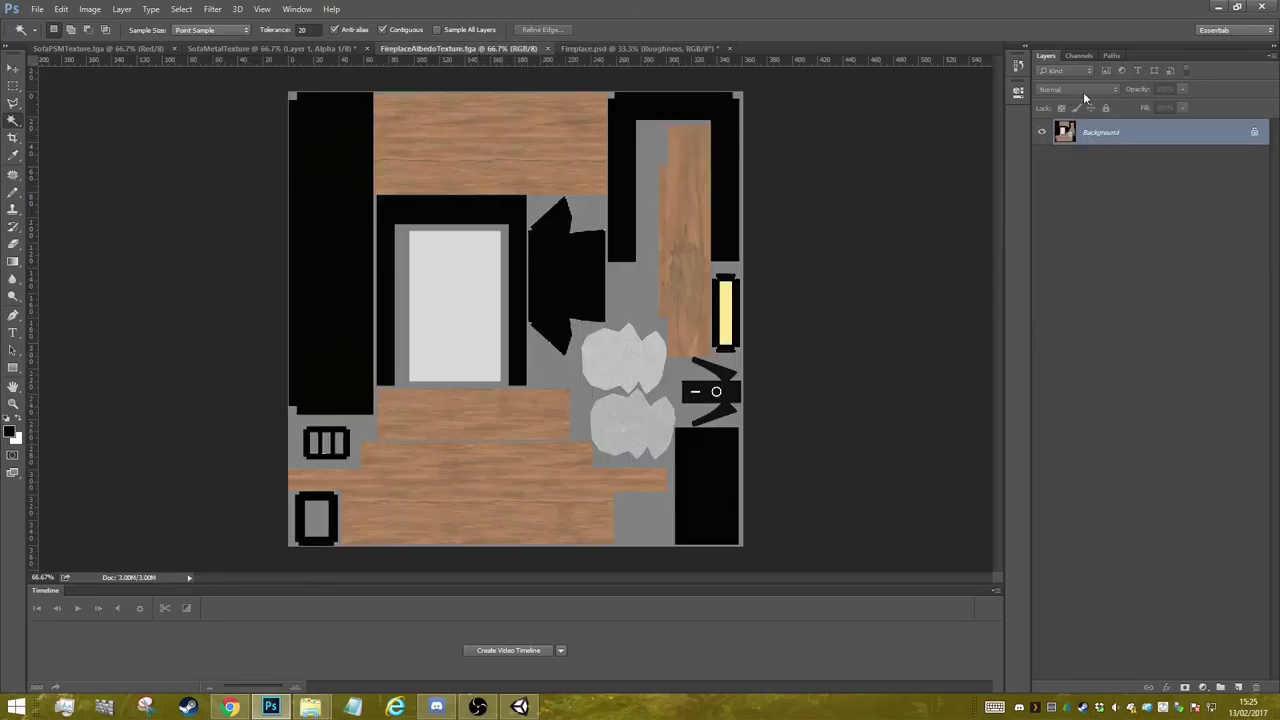
pyautogui.click(1077, 56)
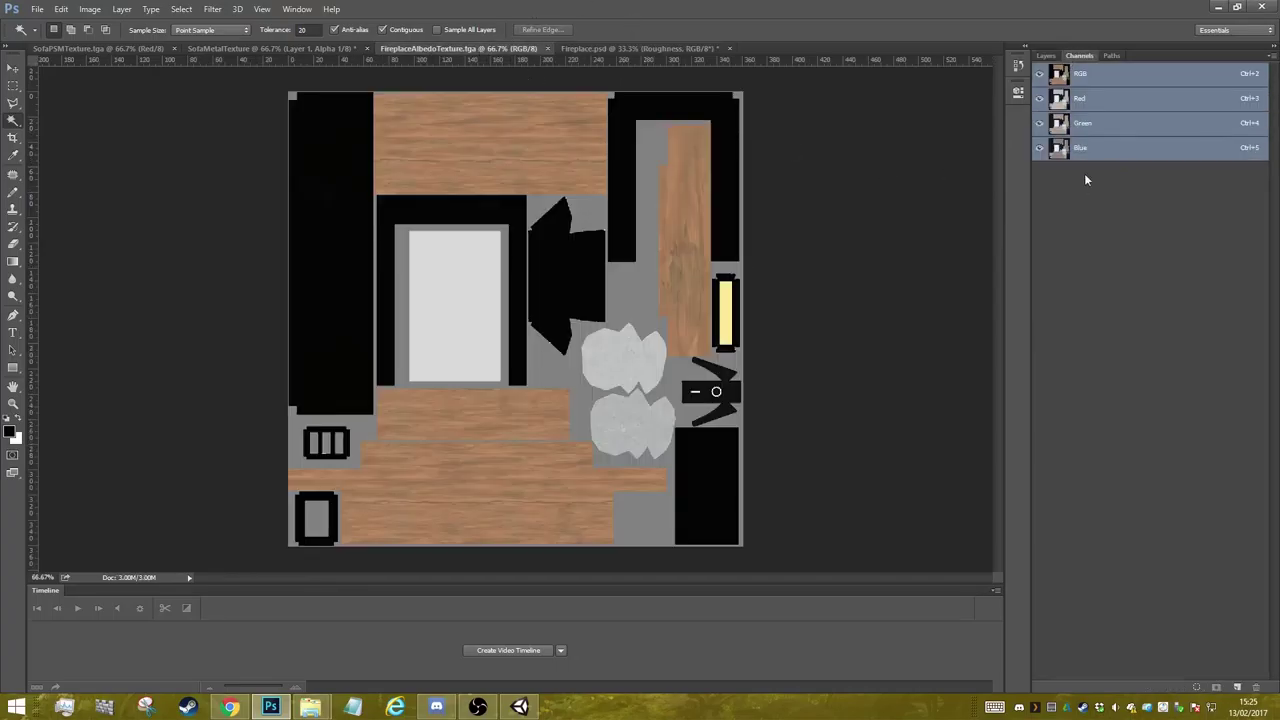
pyautogui.click(1238, 686)
pyautogui.click(631, 253)
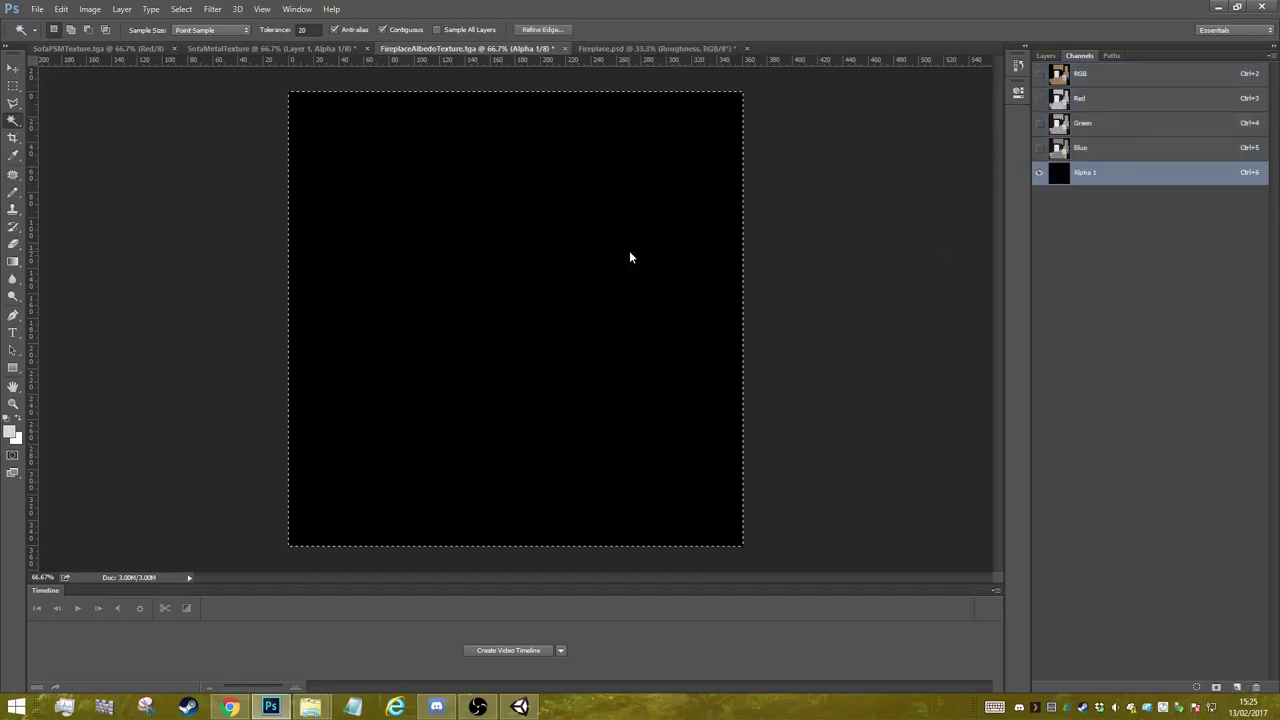
pyautogui.click(627, 49)
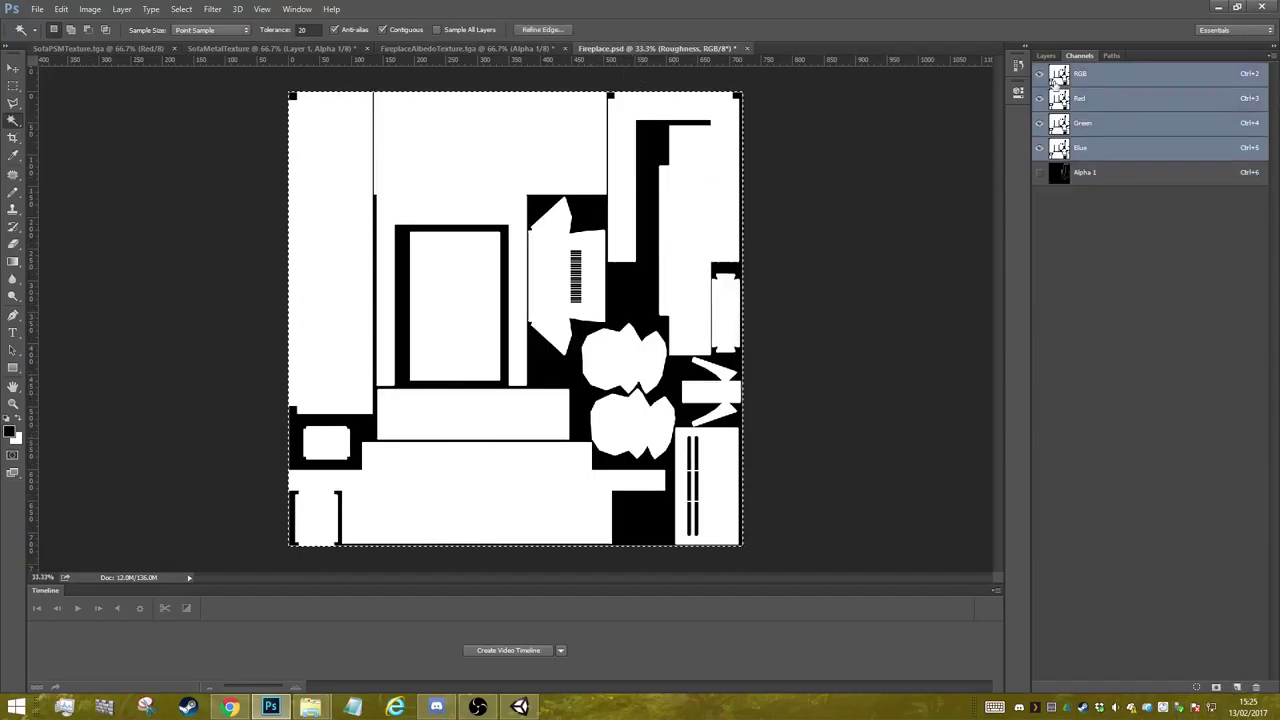
pyautogui.click(1048, 56)
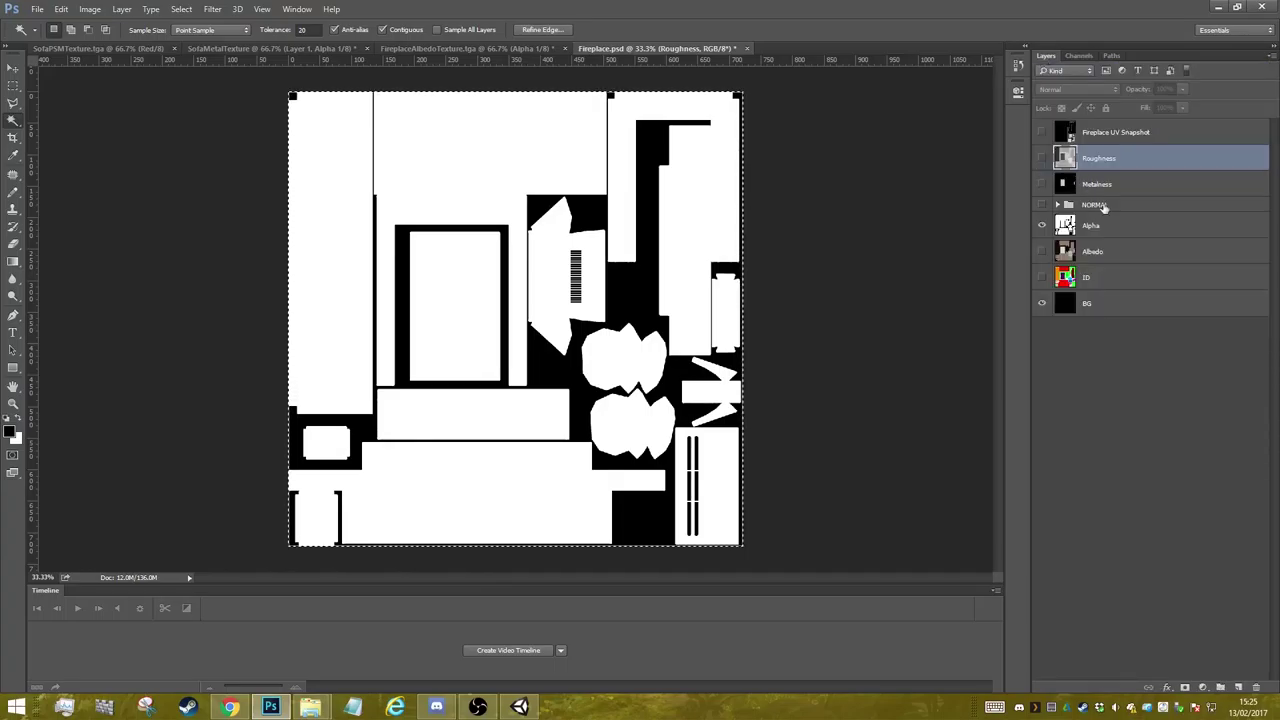
pyautogui.click(1117, 183)
pyautogui.click(1103, 226)
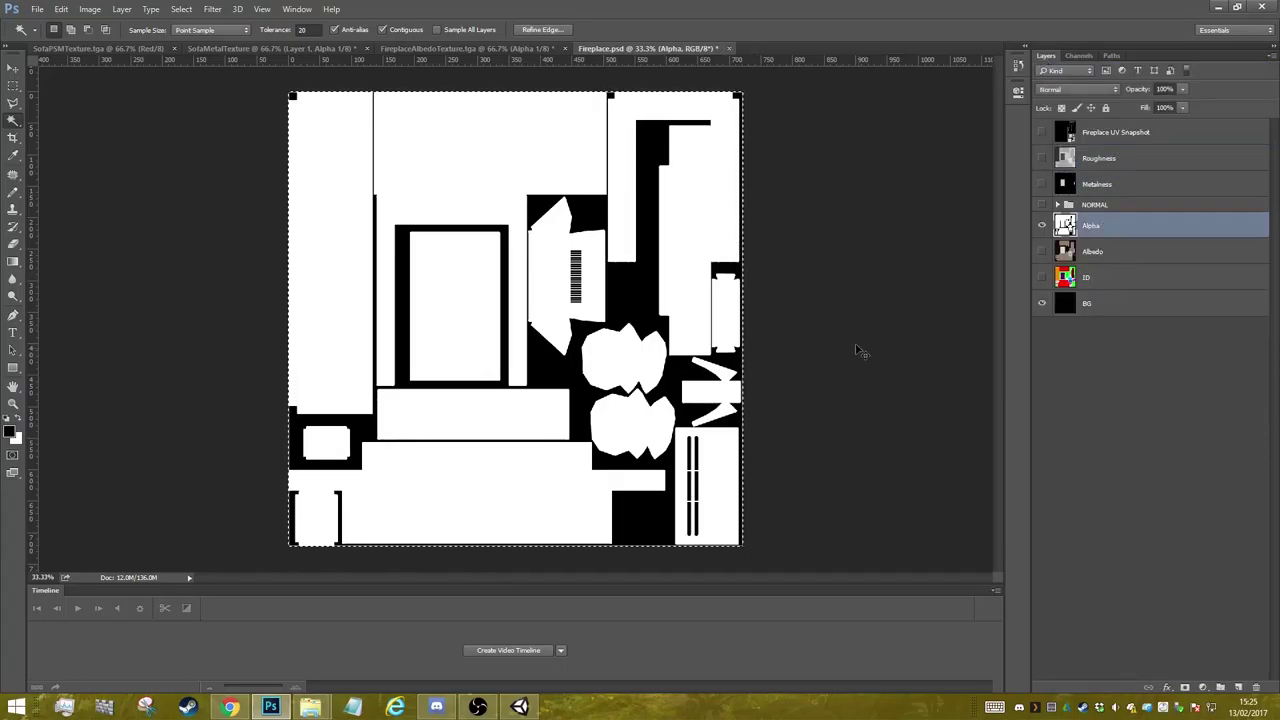
pyautogui.click(449, 50)
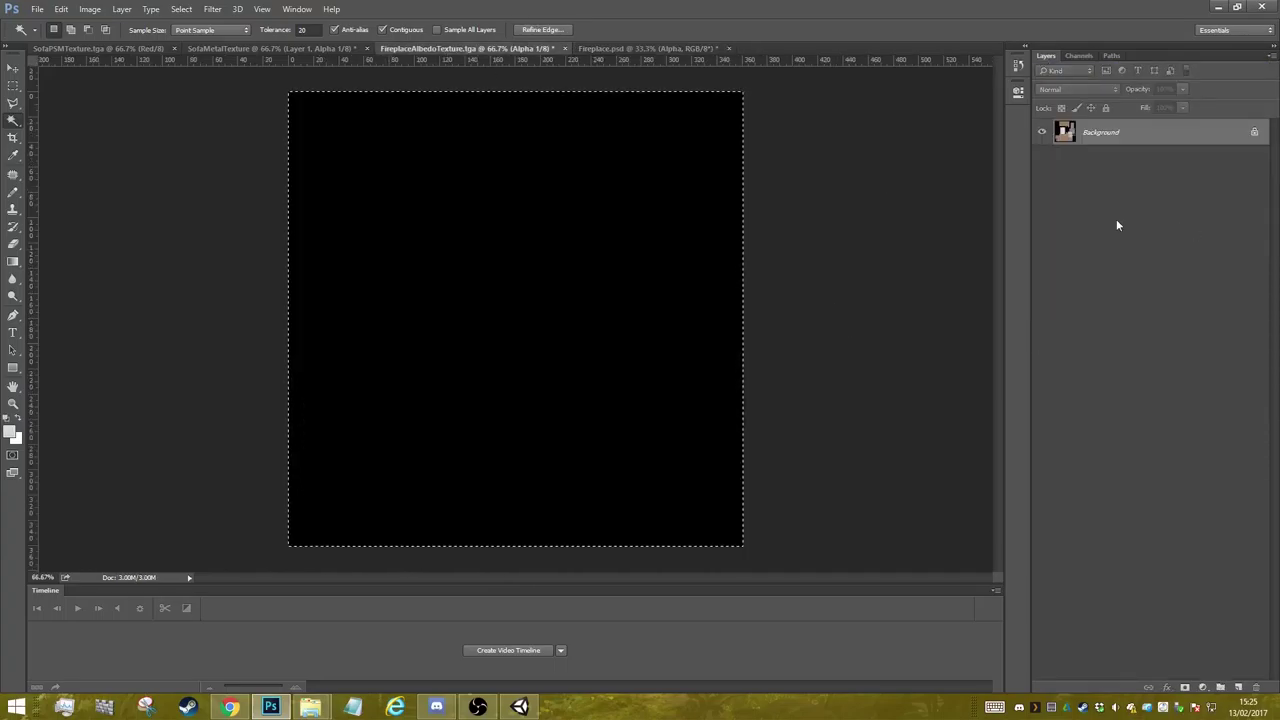
pyautogui.click(1080, 55)
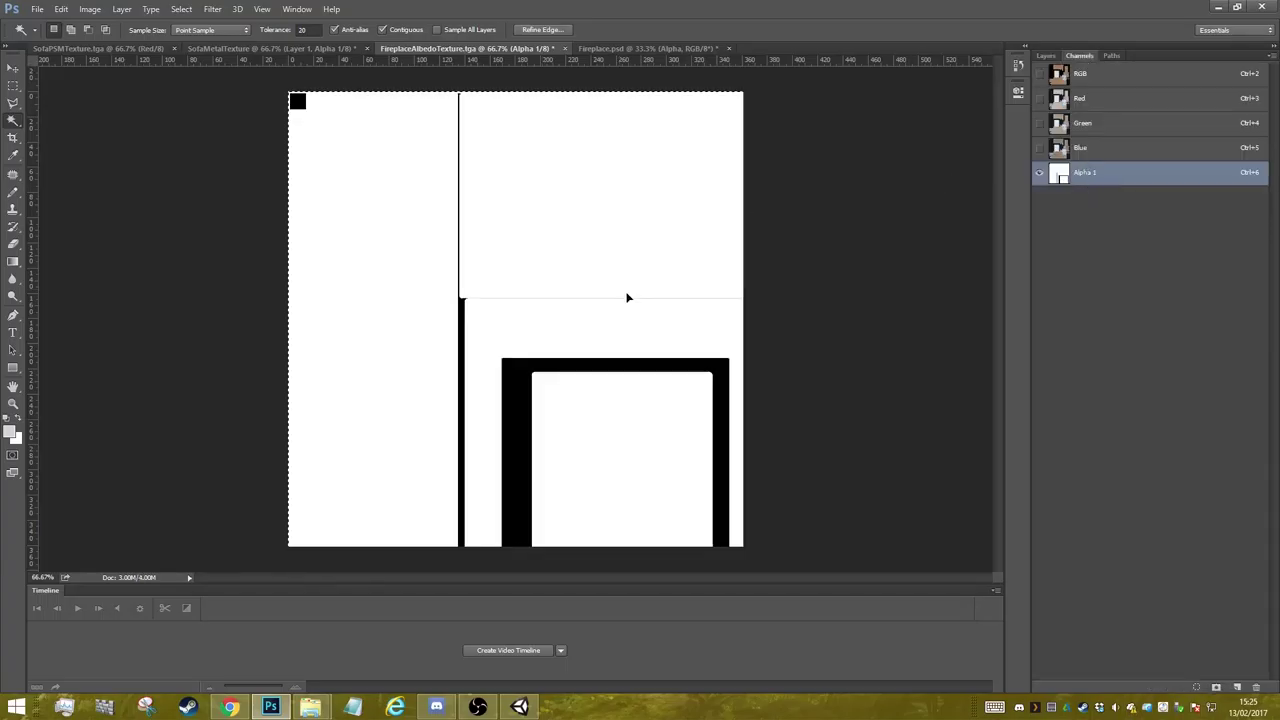
pyautogui.hotkey('ctrl', 'x')
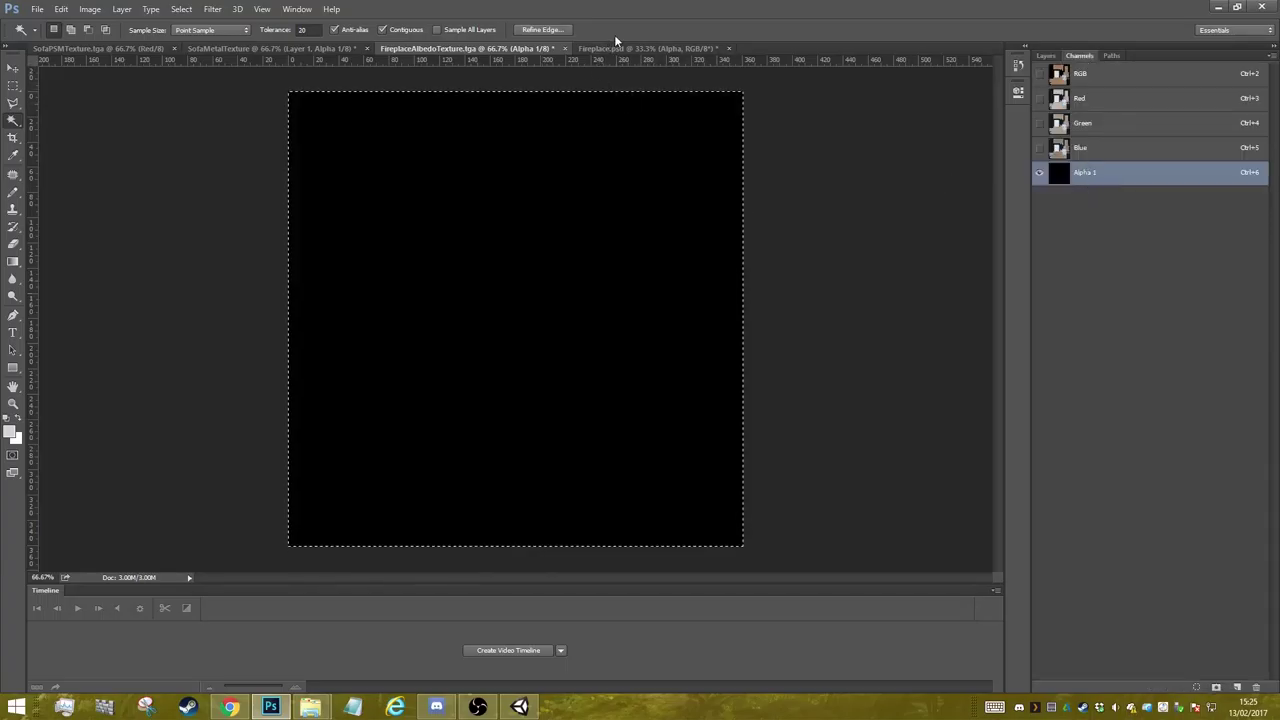
# - Resize Fireplace.psd to 1024 × 1024 pixels
pyautogui.click(613, 46)
pyautogui.click(88, 9)
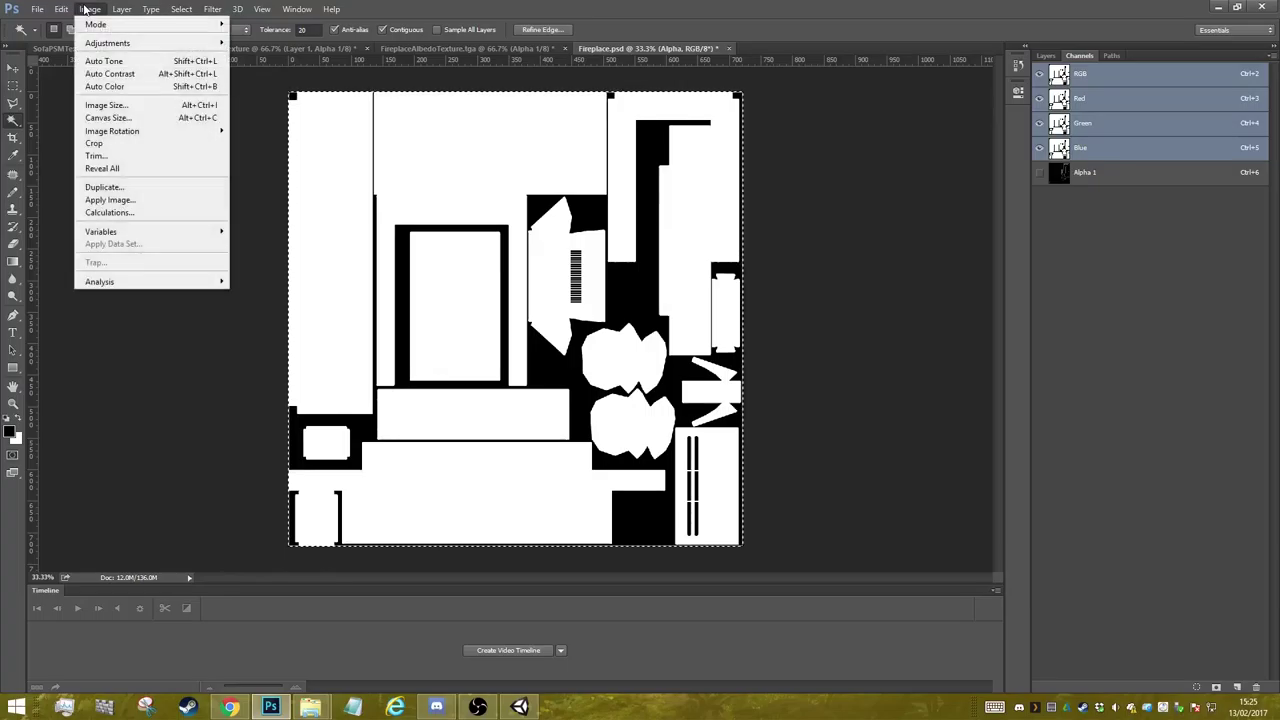
pyautogui.click(110, 104)
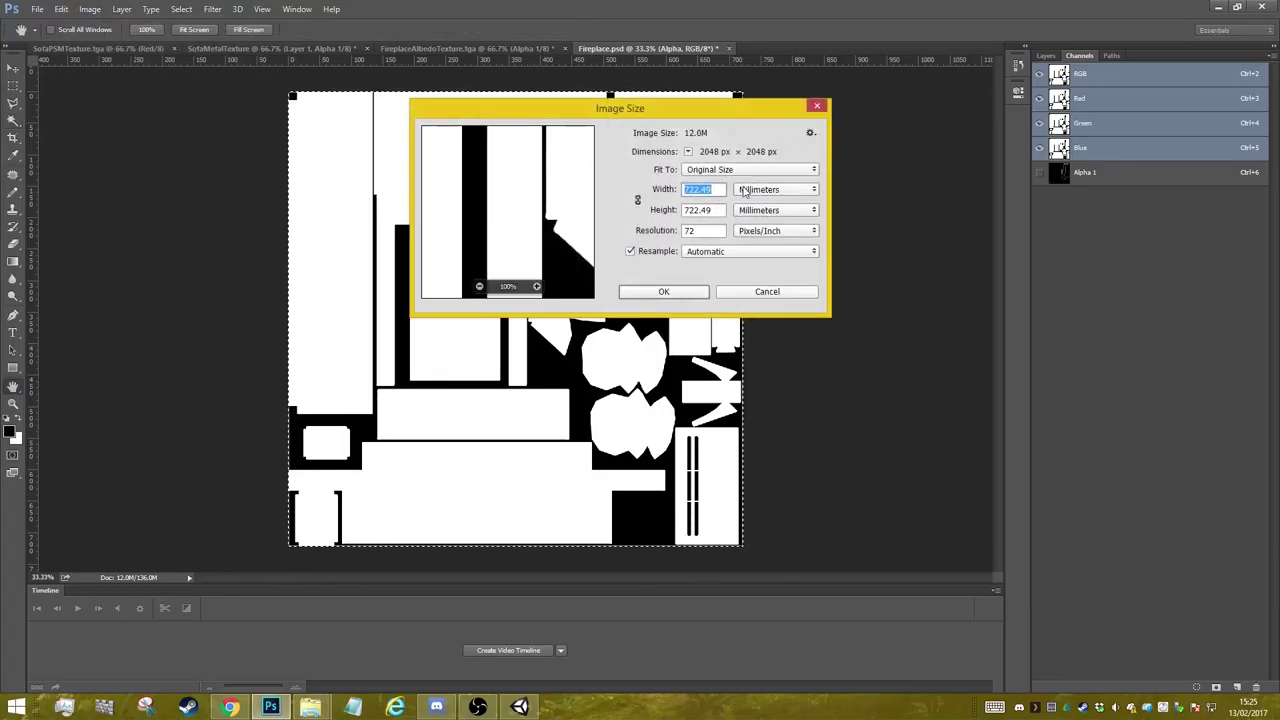
pyautogui.click(752, 190)
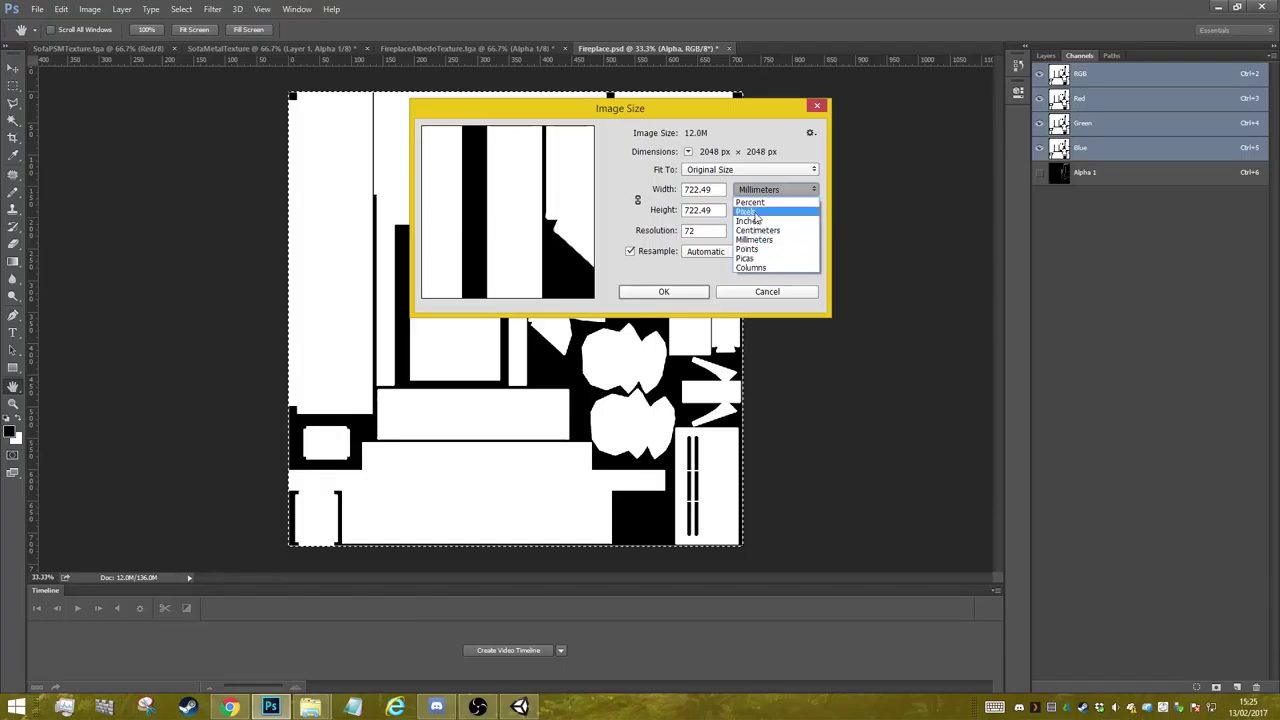
pyautogui.click(746, 211)
pyautogui.write('102')
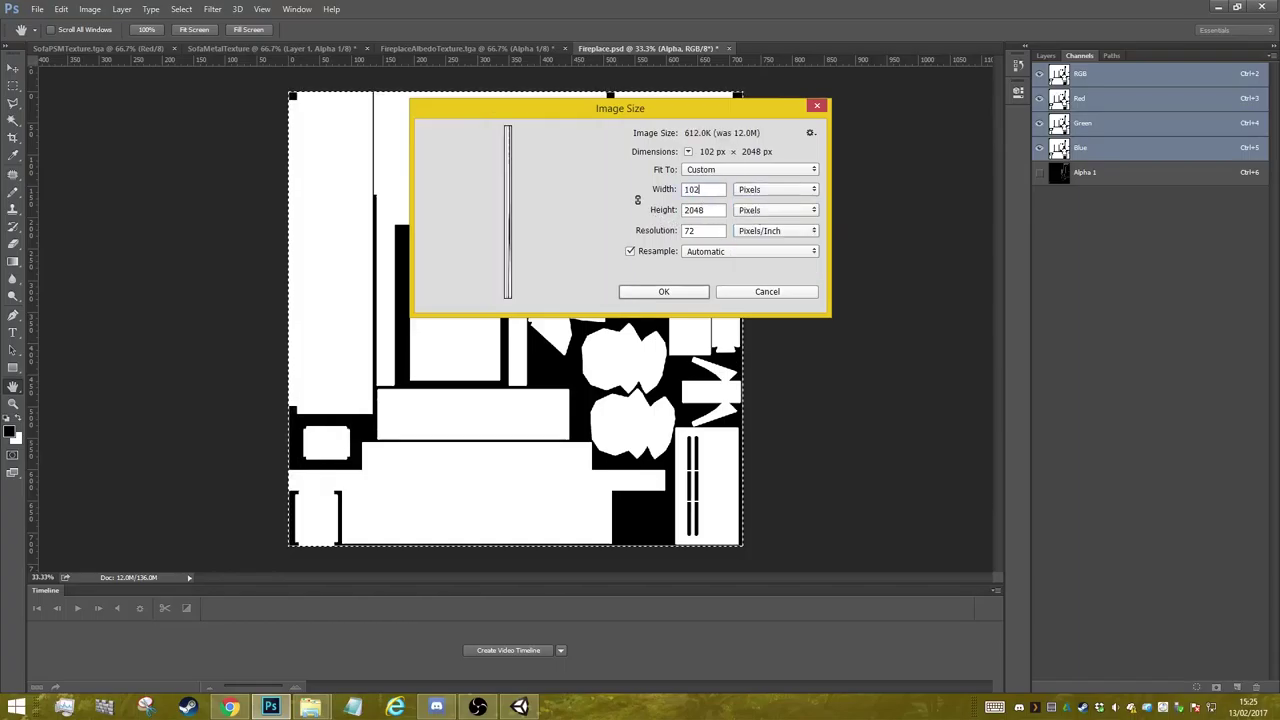
pyautogui.write('41024')
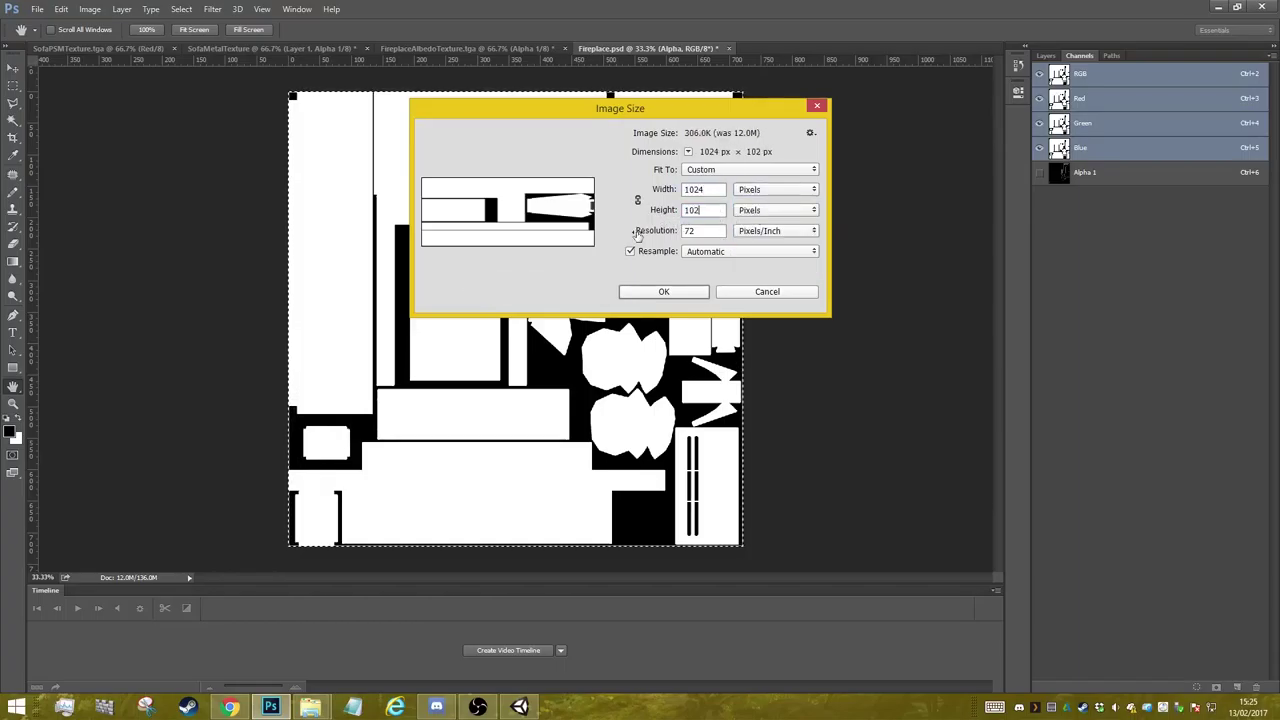
pyautogui.click(663, 291)
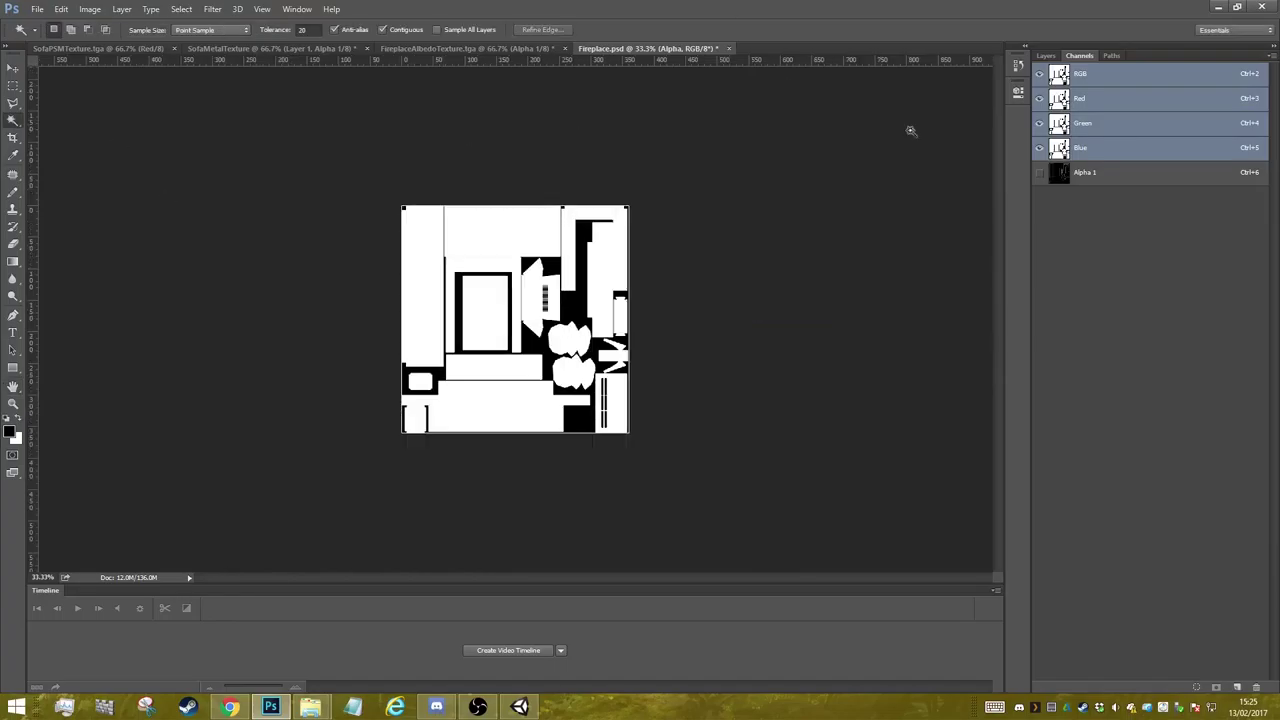
# - Paste the Fireplace PSD's Alpha layer mask into the albedo texture's Alpha 1 channel, then show RGB
pyautogui.click(1045, 56)
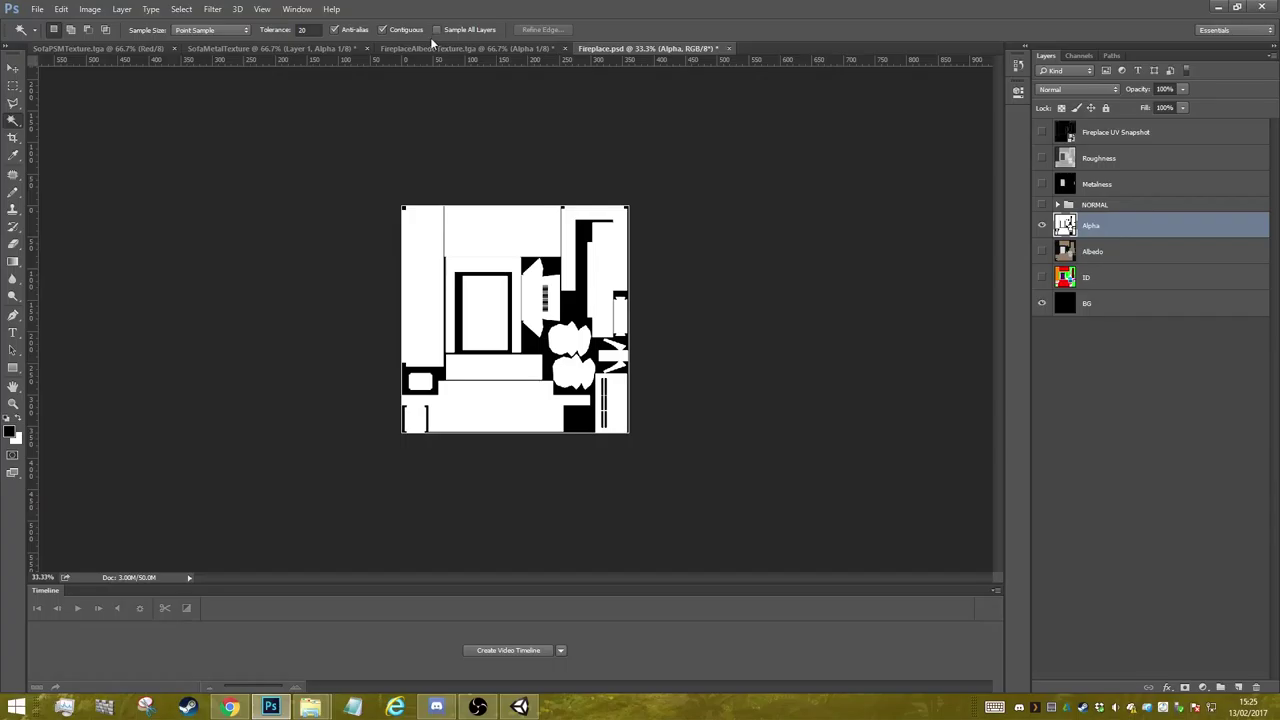
pyautogui.click(488, 48)
pyautogui.click(1096, 56)
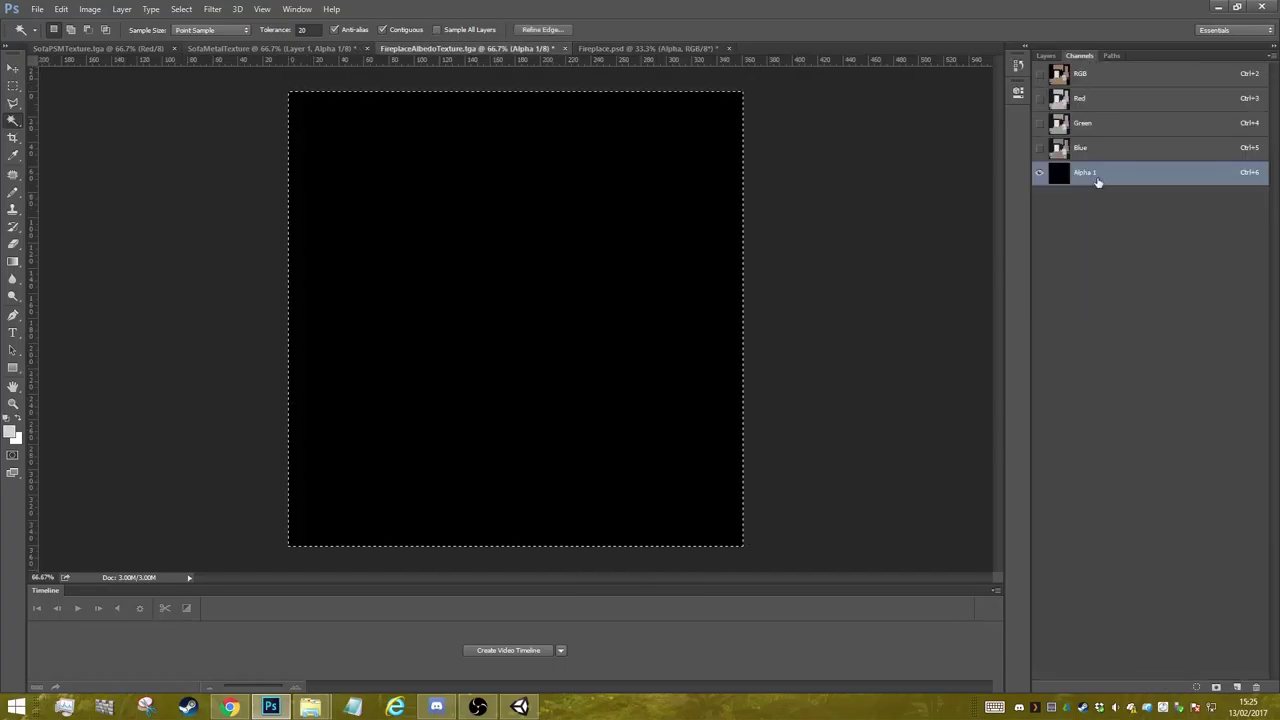
pyautogui.click(650, 48)
pyautogui.click(1045, 56)
pyautogui.click(560, 320)
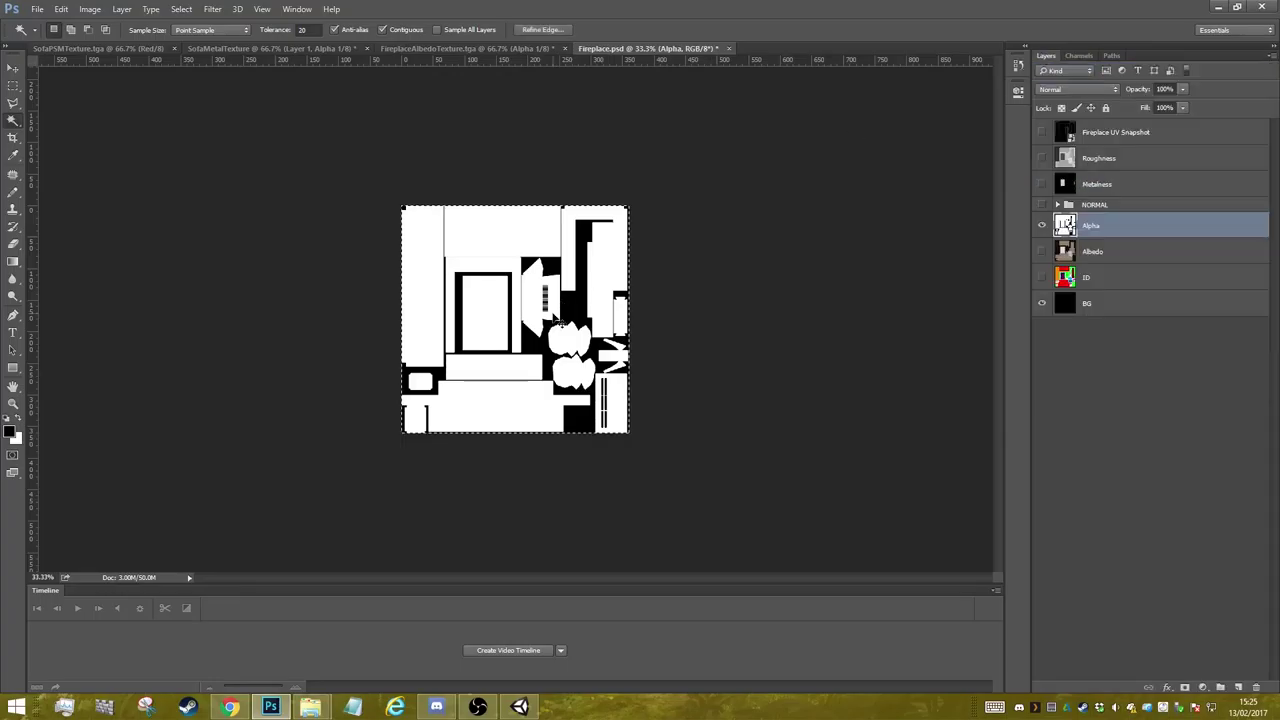
pyautogui.click(466, 48)
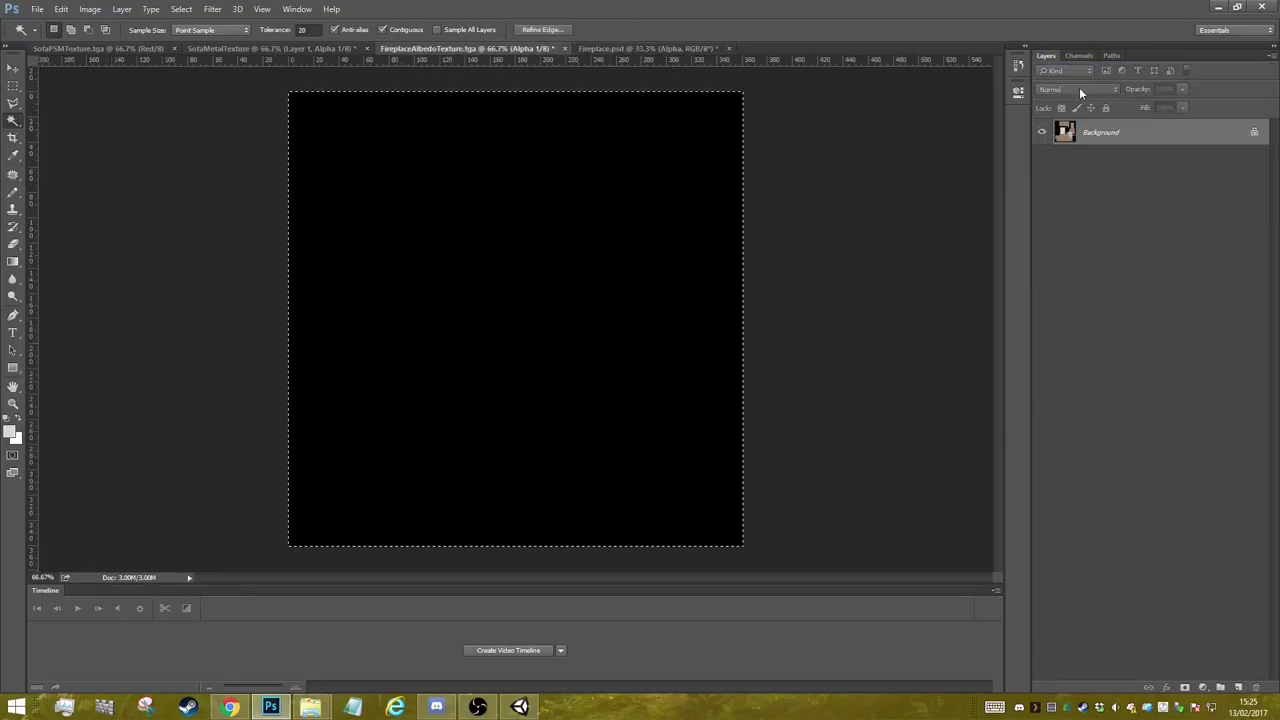
pyautogui.click(1080, 55)
pyautogui.hotkey('ctrl', 'v')
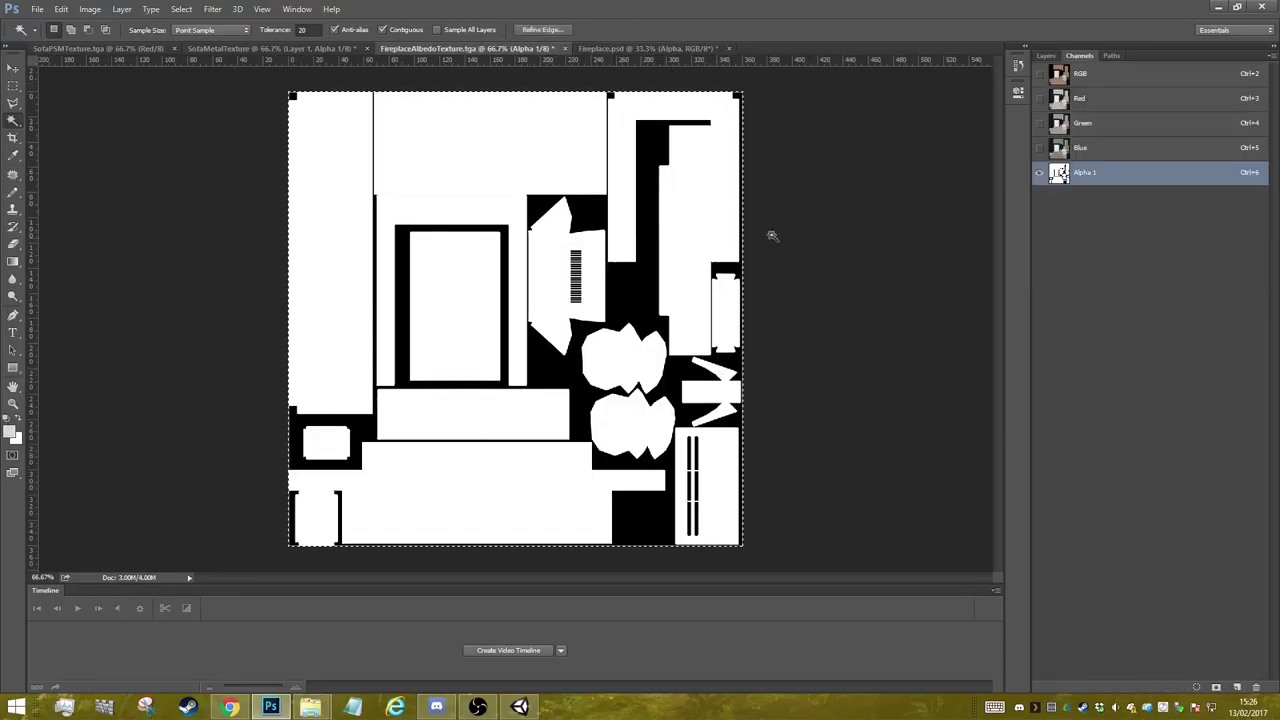
pyautogui.click(1039, 73)
# - Start a Targa Save As of the albedo texture and edit the FireplaceAlbedoTexture file name
pyautogui.hotkey('ctrl', 'shift', 's')
pyautogui.click(600, 440)
pyautogui.click(677, 423)
pyautogui.click(680, 424)
pyautogui.click(685, 424)
# - Save it as FireplaceAlbedoTextureCopy, a 32 bits/pixel Targa, and minimise Photoshop
pyautogui.press('BackSpace')
pyautogui.press('BackSpace')
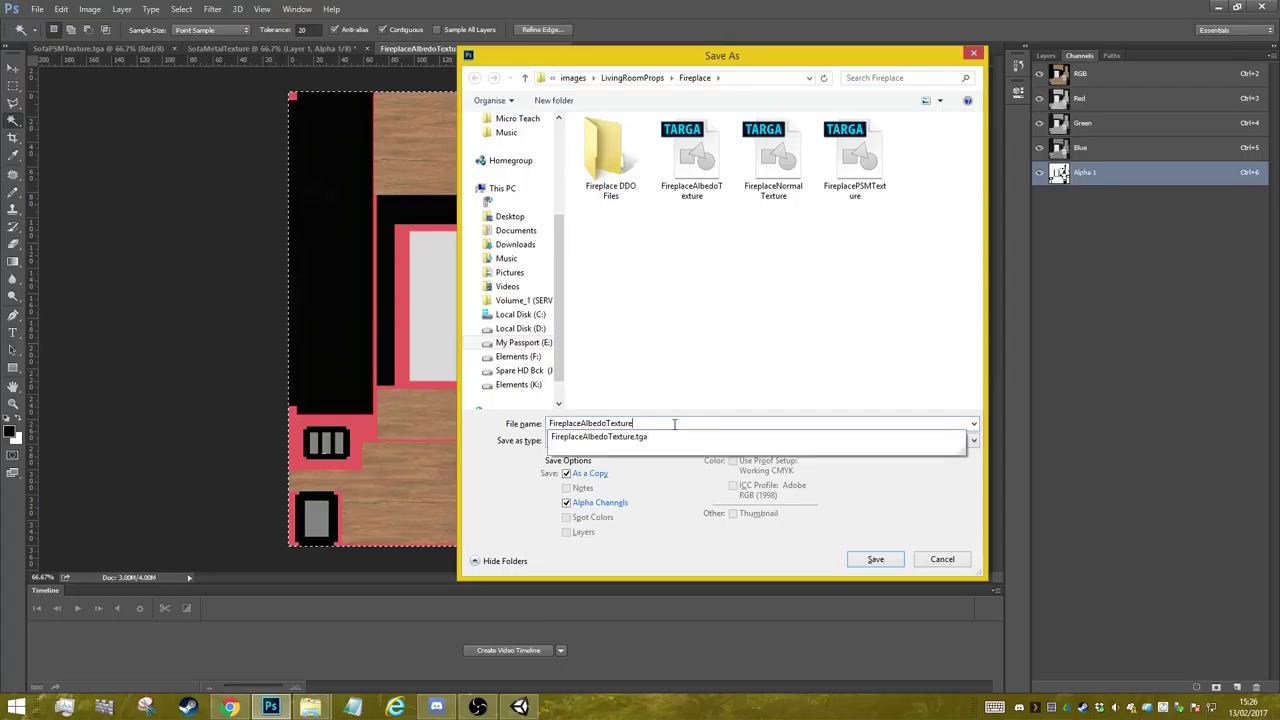
pyautogui.write('Copy')
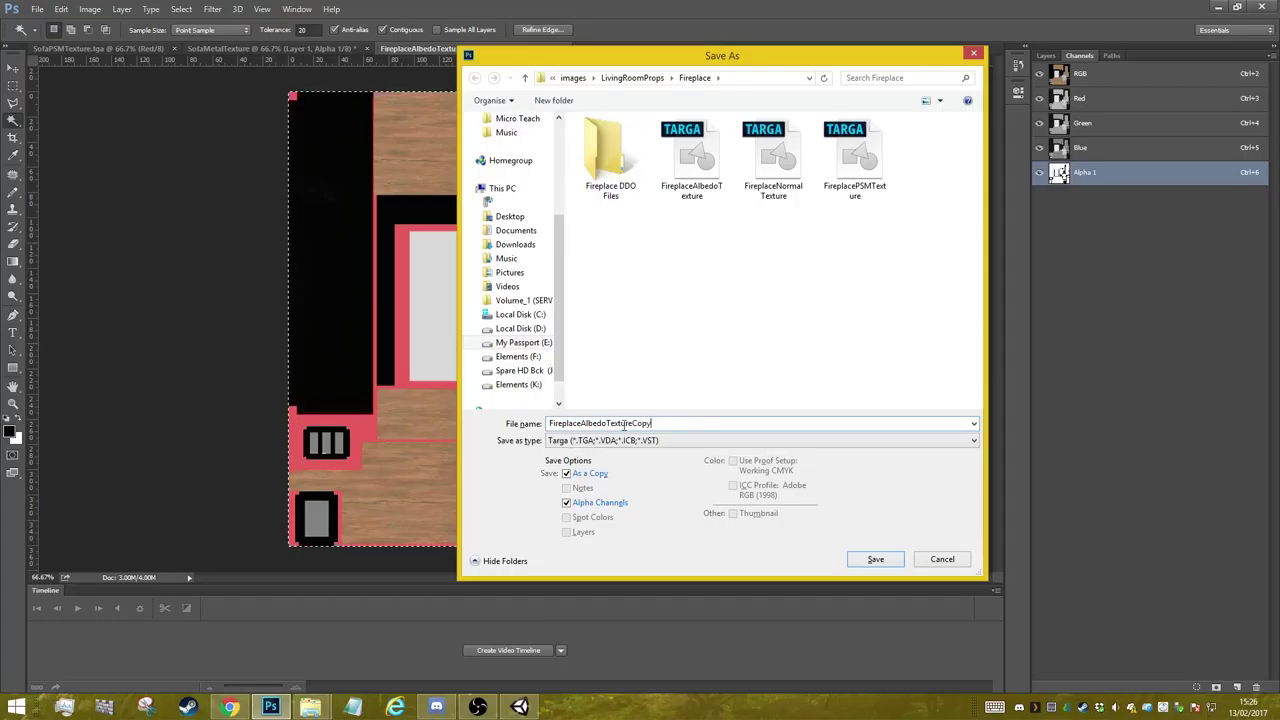
pyautogui.click(872, 559)
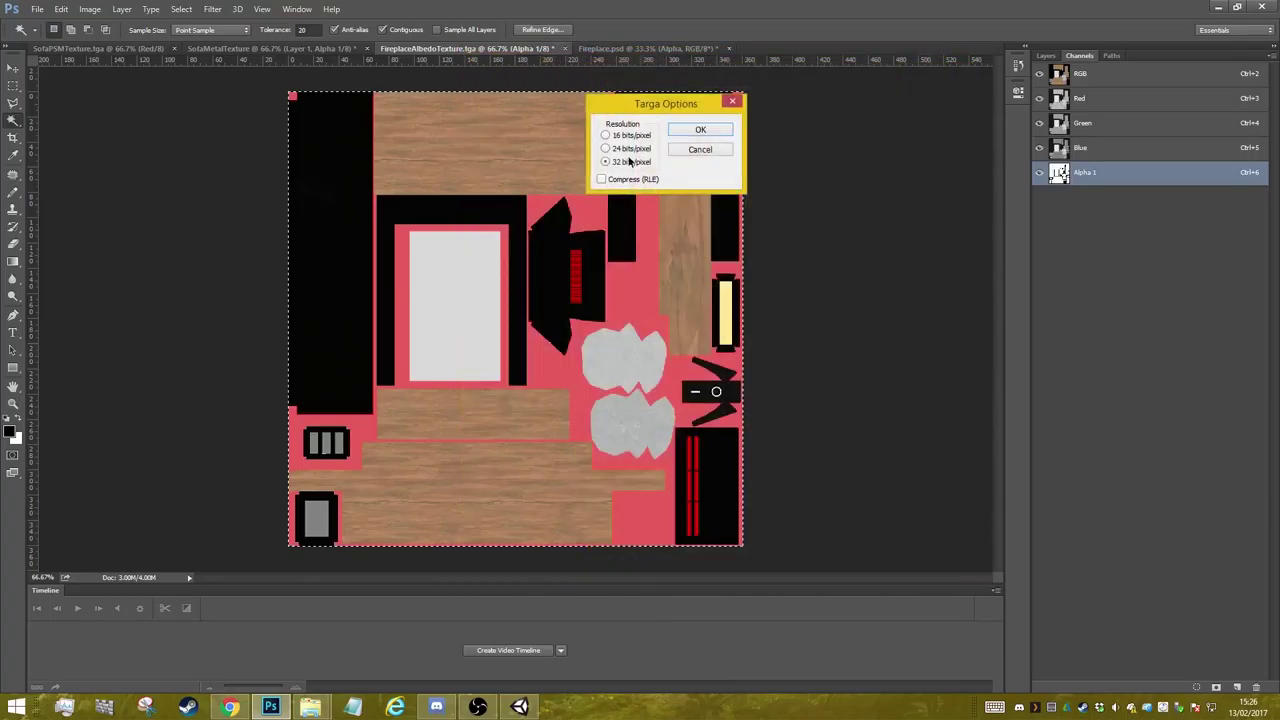
pyautogui.click(698, 131)
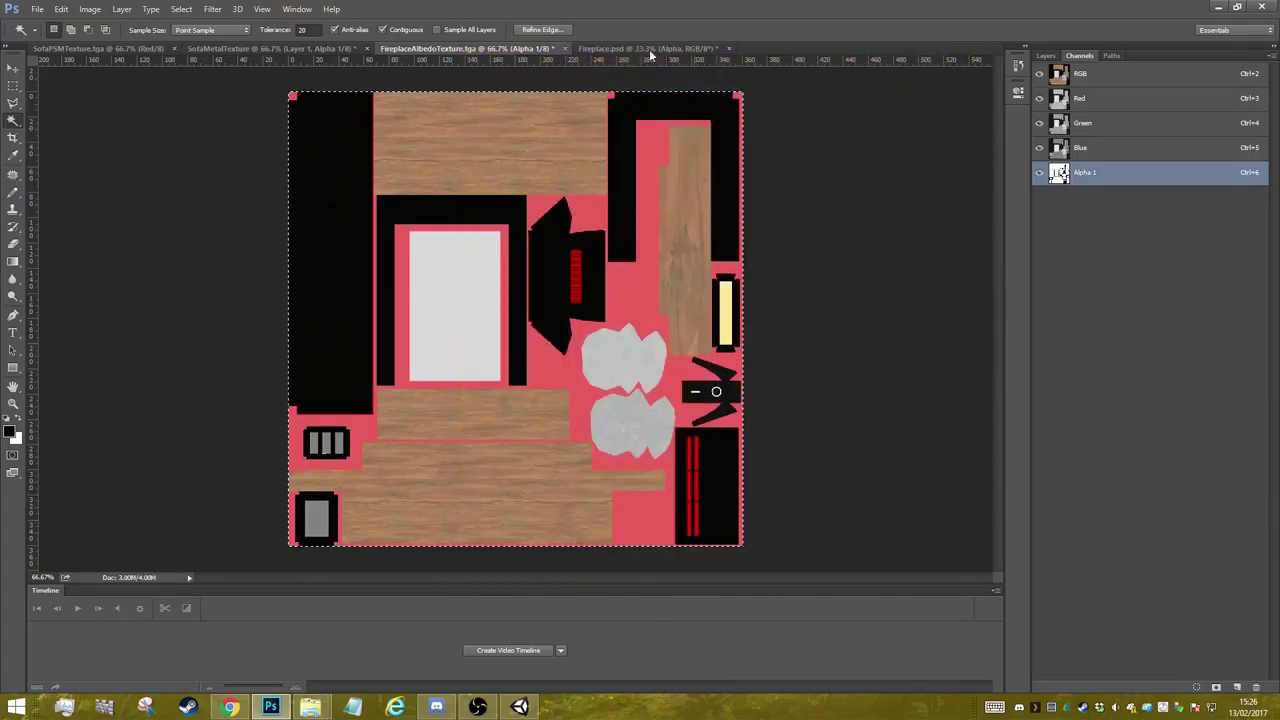
pyautogui.click(1217, 9)
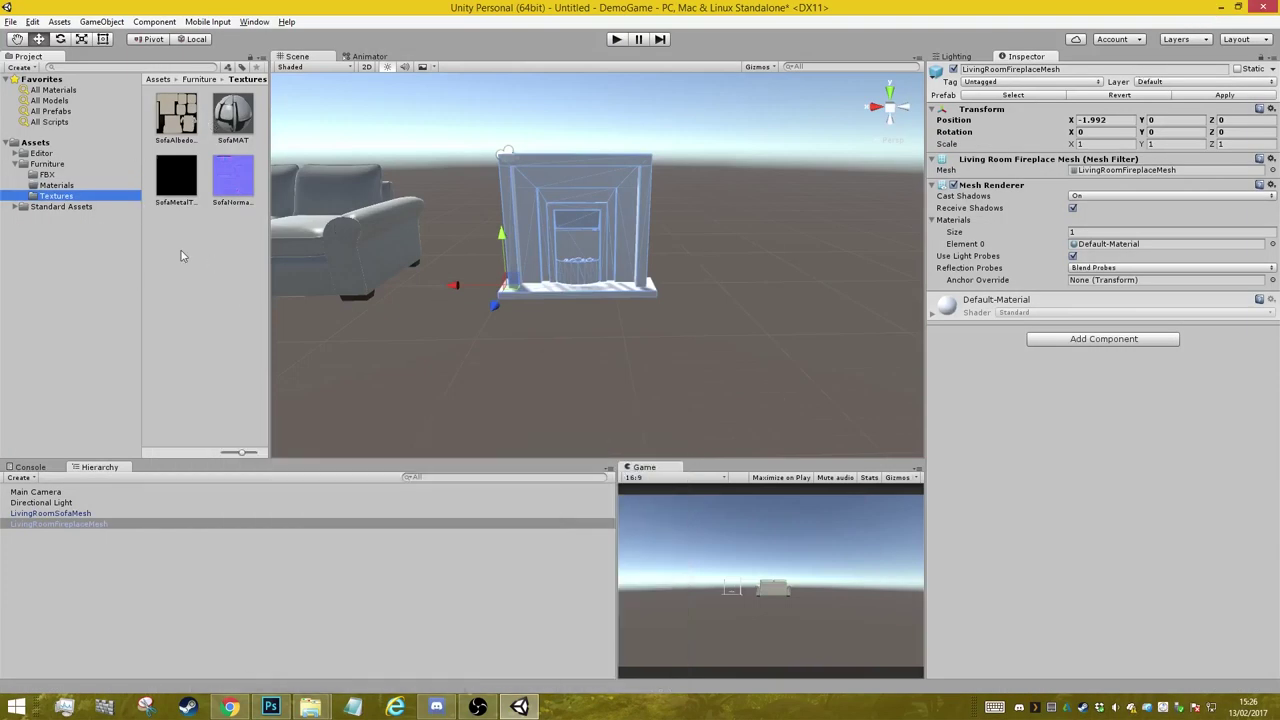
# - Open the LivingRoomProps > Fireplace folder in File Explorer, positioned beside Unity's Project panel
pyautogui.moveTo(330, 709)
pyautogui.click(385, 632)
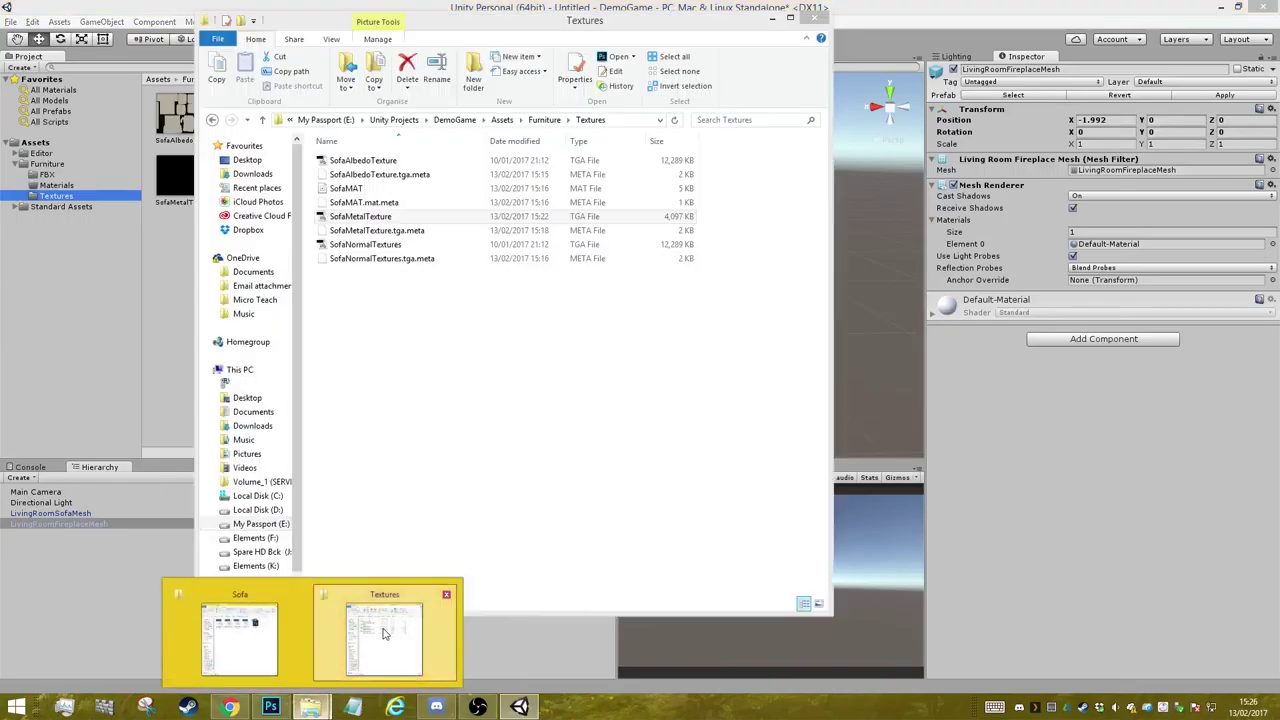
pyautogui.click(772, 19)
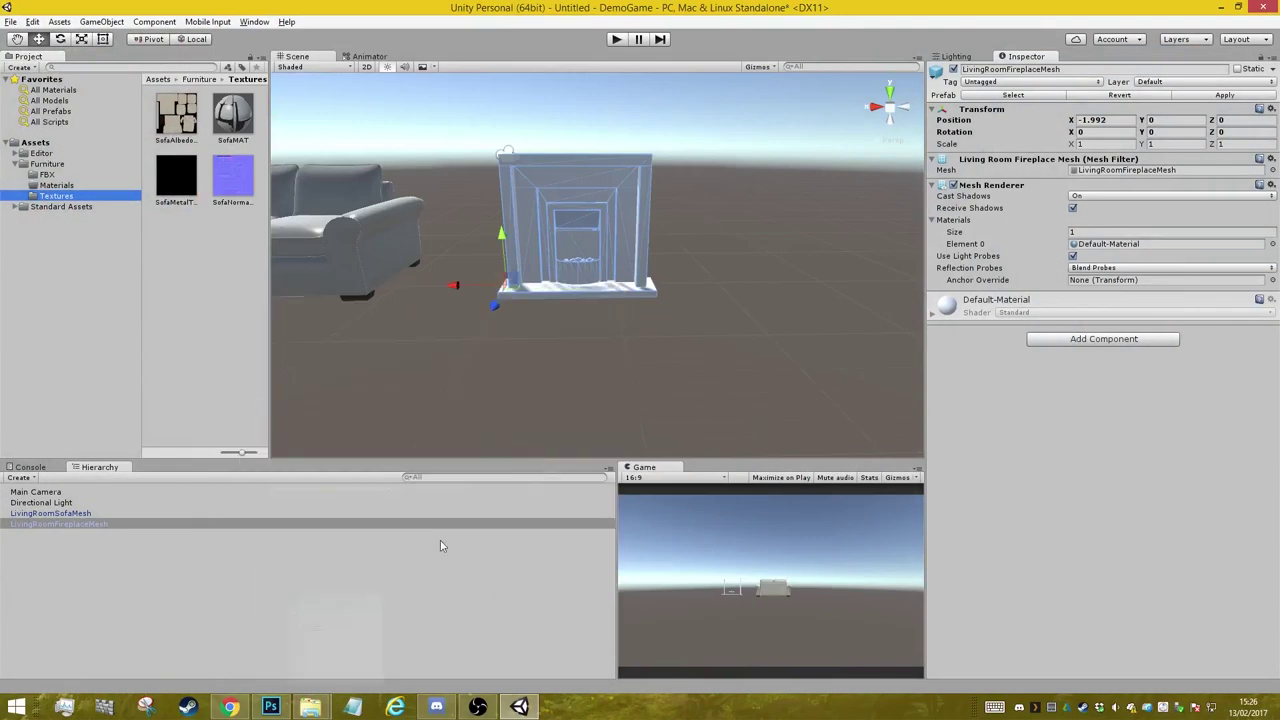
pyautogui.moveTo(311, 700)
pyautogui.click(400, 635)
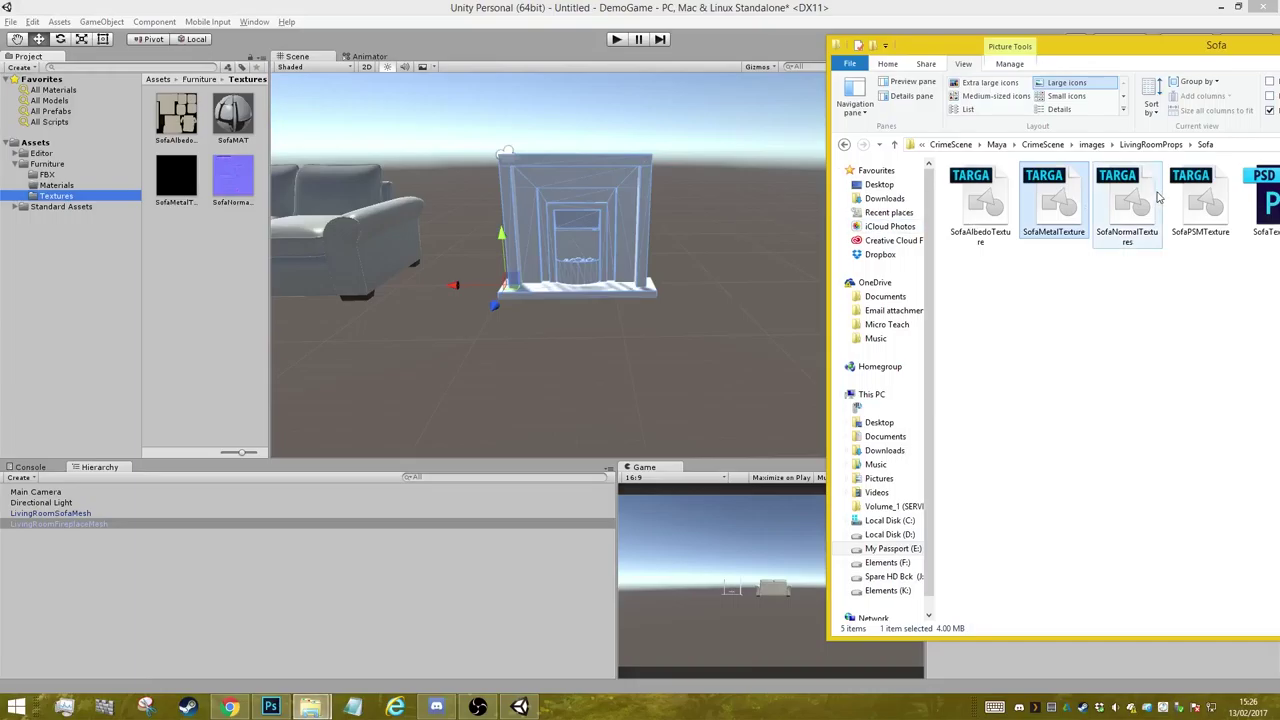
pyautogui.press('BackSpace')
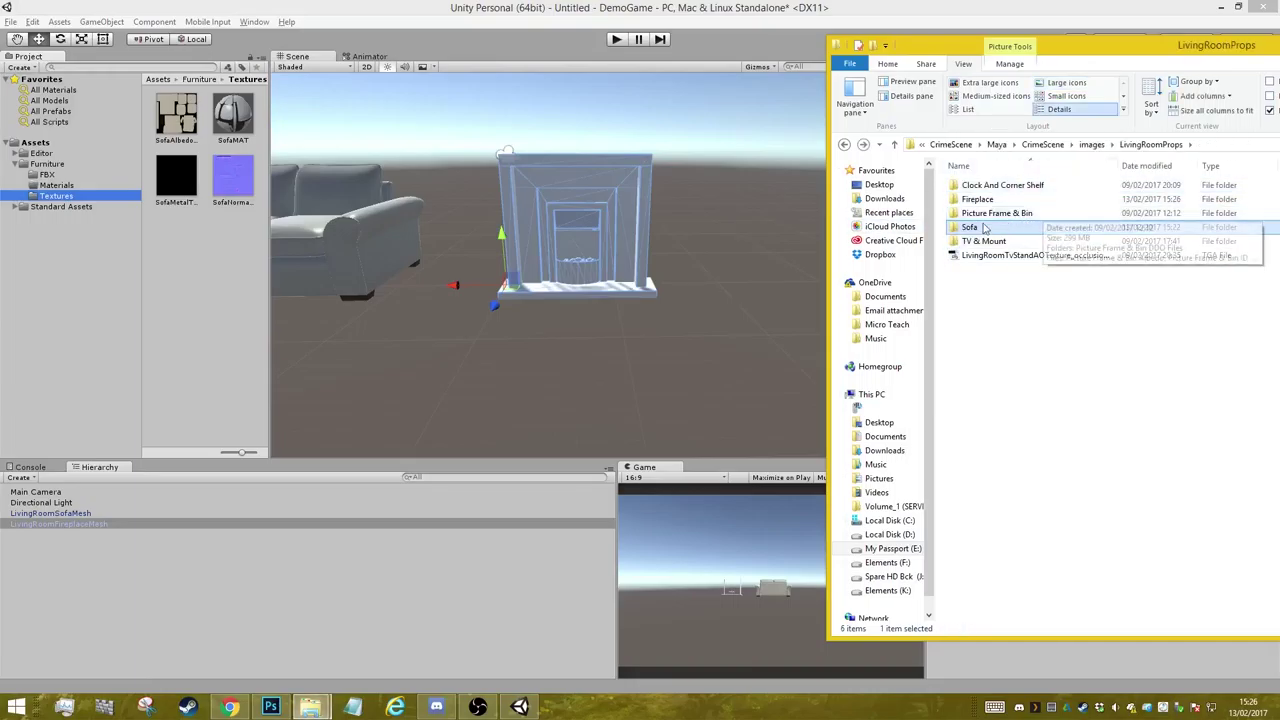
pyautogui.doubleClick(978, 199)
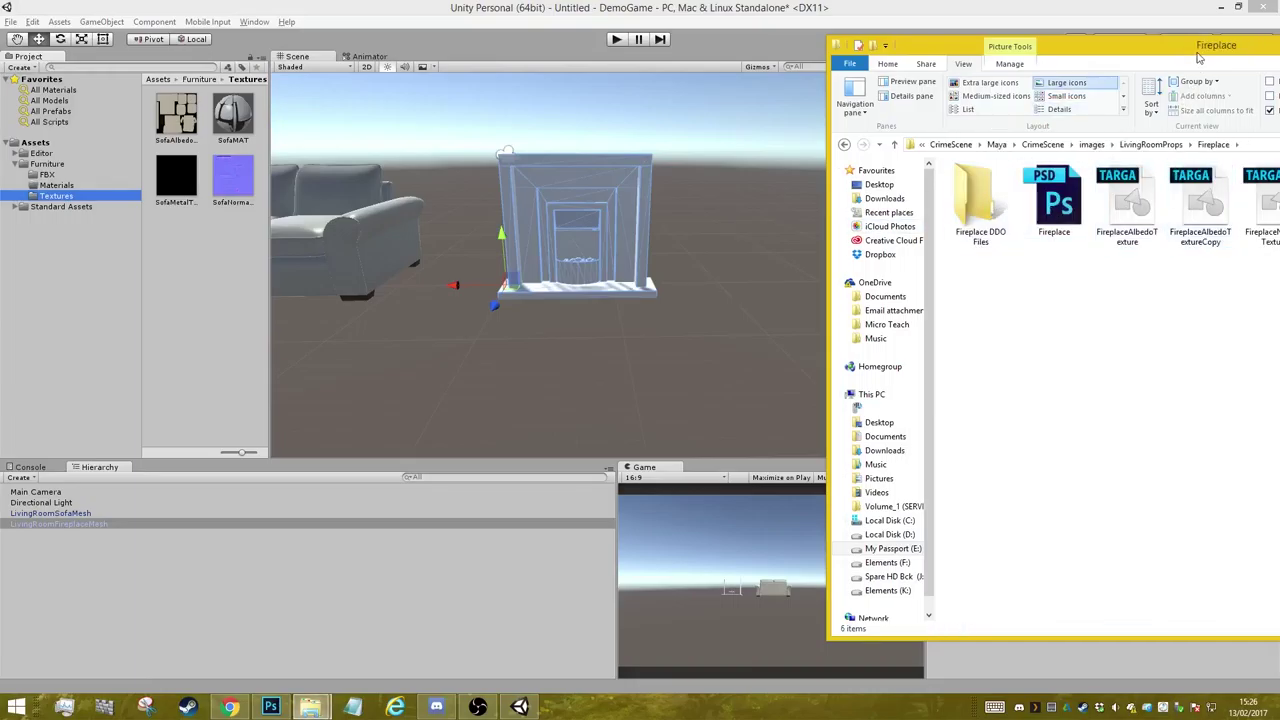
pyautogui.moveTo(1201, 59); pyautogui.dragTo(1008, 31)
# - Drag FireplaceAlbedoTextureCopy and FireplaceNormalTexture into Unity's Textures folder
pyautogui.click(1018, 172)
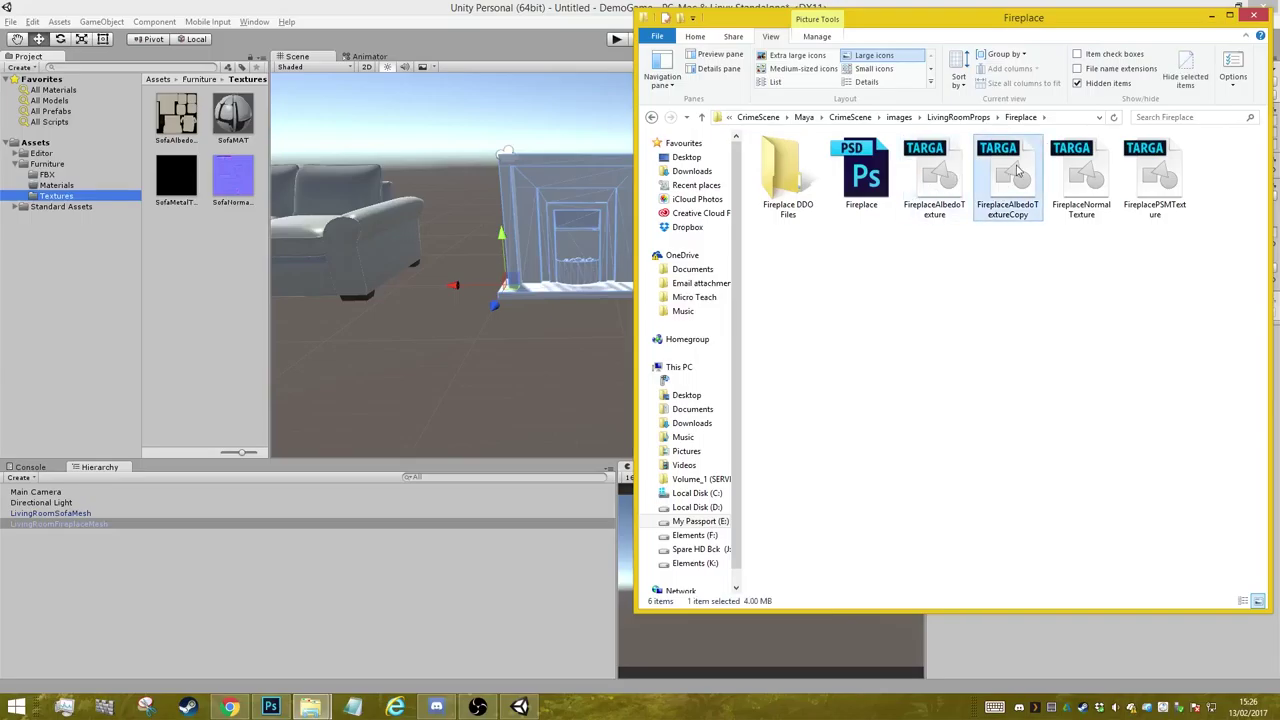
pyautogui.keyDown('ctrl'); pyautogui.click(1081, 180); pyautogui.keyUp('ctrl')
pyautogui.moveTo(1081, 180); pyautogui.dragTo(210, 298)
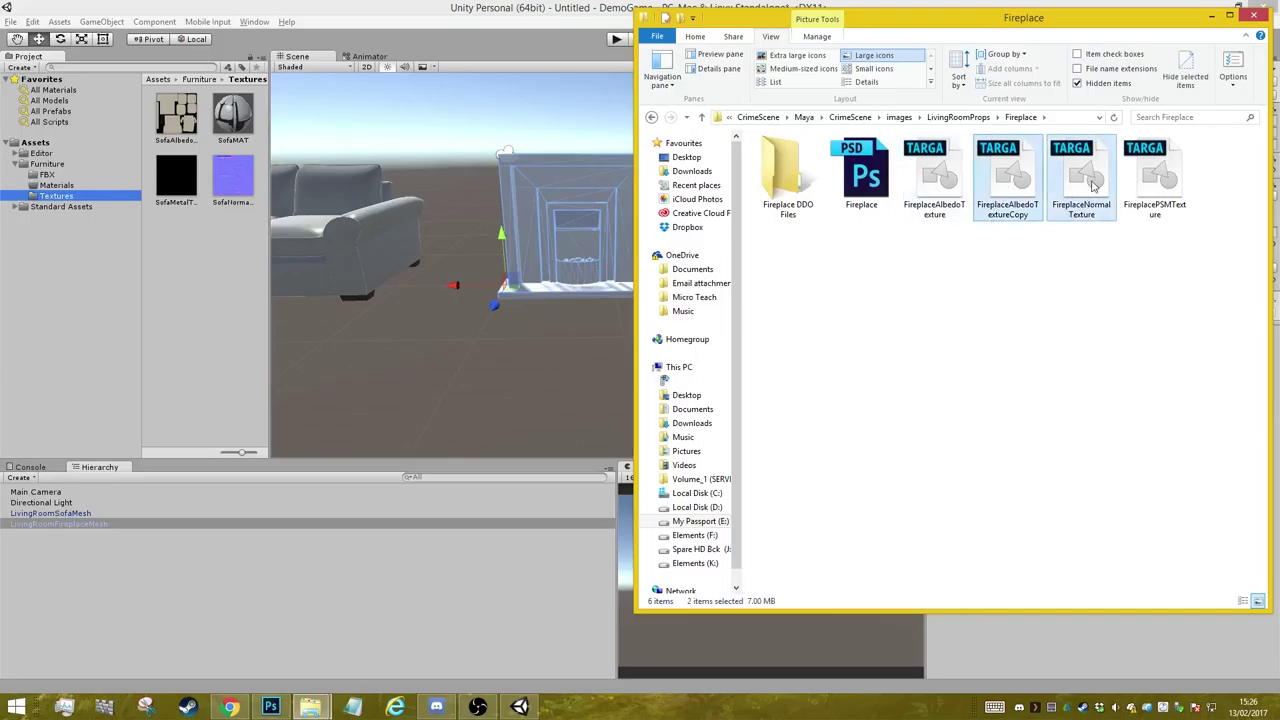
pyautogui.click(207, 311)
pyautogui.rightClick(222, 314)
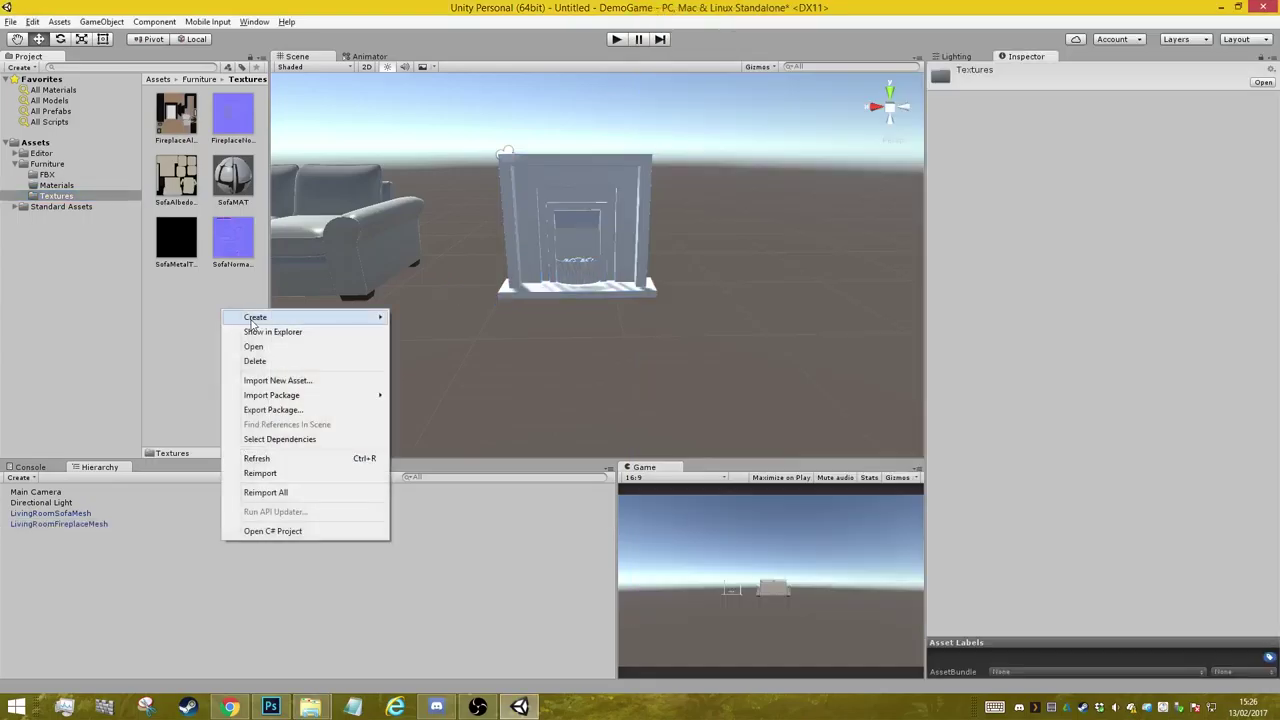
# - Create a new material named FireplaceMAT in the Textures folder
pyautogui.moveTo(255, 320)
pyautogui.click(98, 424)
pyautogui.write('FireplaceM')
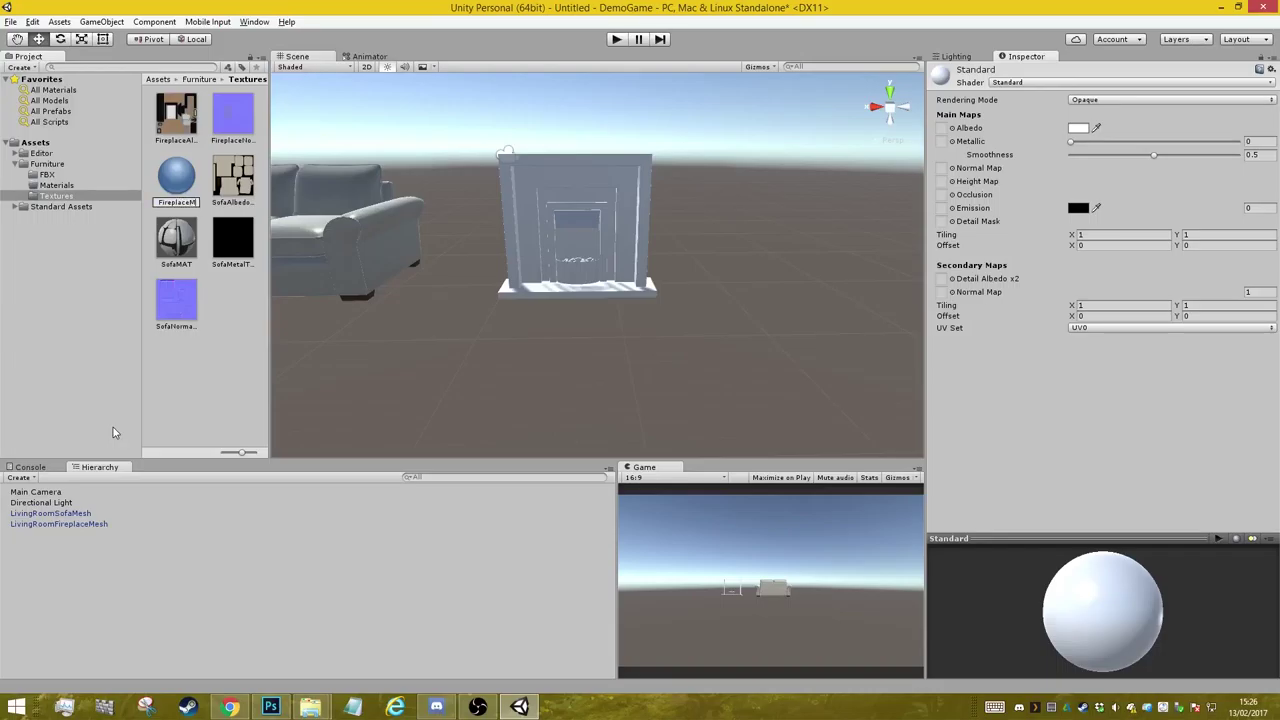
pyautogui.write('AT')
pyautogui.press('Return')
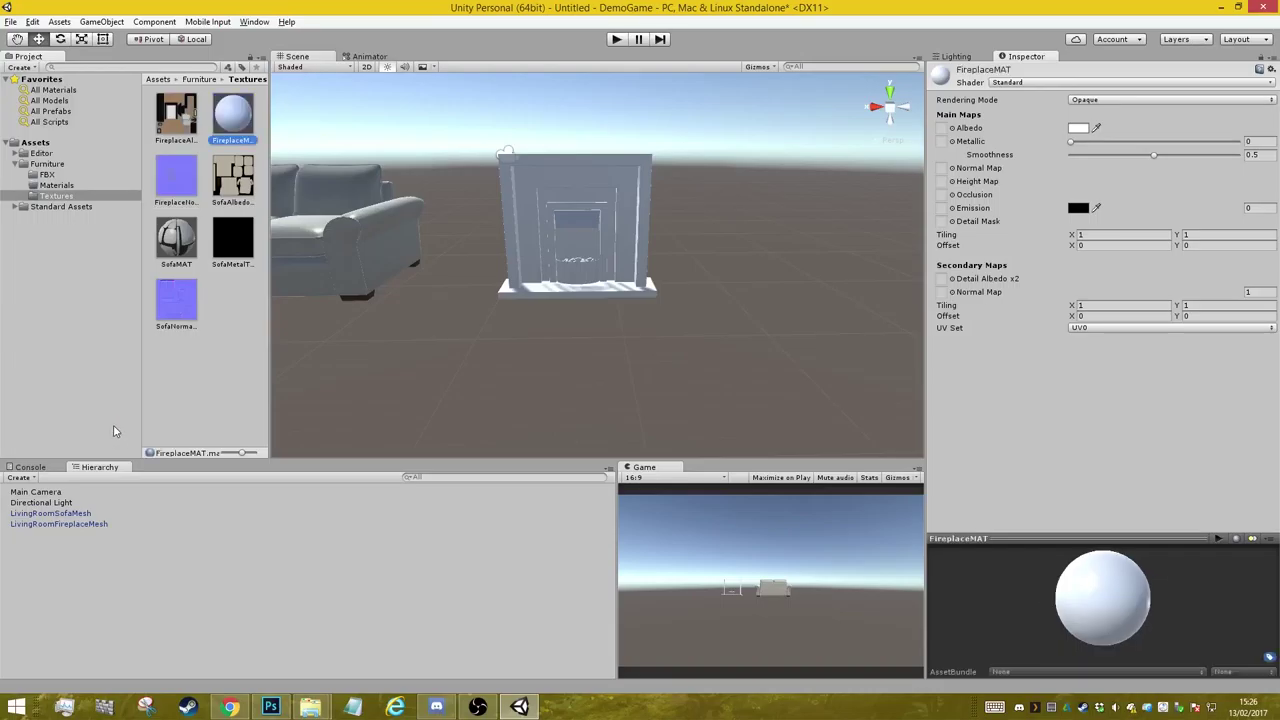
# - Assign the fireplace albedo as FireplaceMAT's colour map and fix the normal texture as a normal map
pyautogui.click(178, 103)
pyautogui.moveTo(178, 103)
pyautogui.mouseDown()
pyautogui.moveTo(977, 131)
pyautogui.moveTo(941, 130)
pyautogui.moveTo(941, 168)
pyautogui.mouseUp()
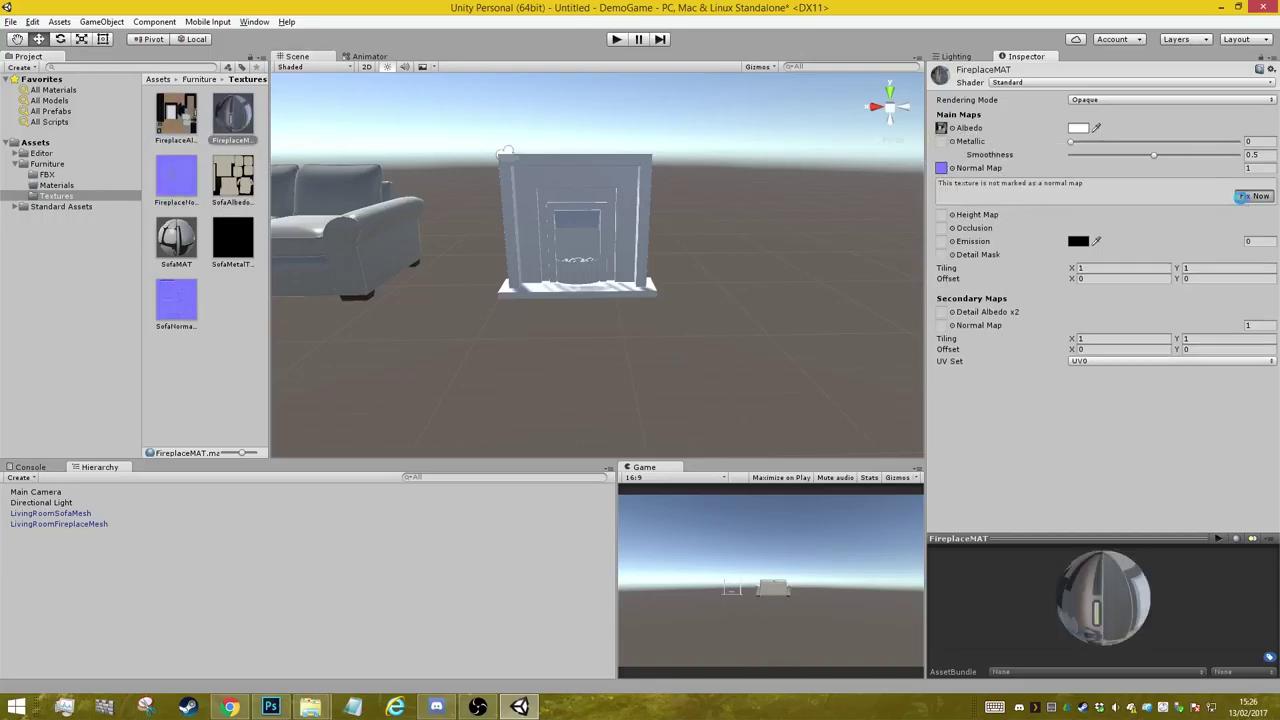
pyautogui.click(1242, 196)
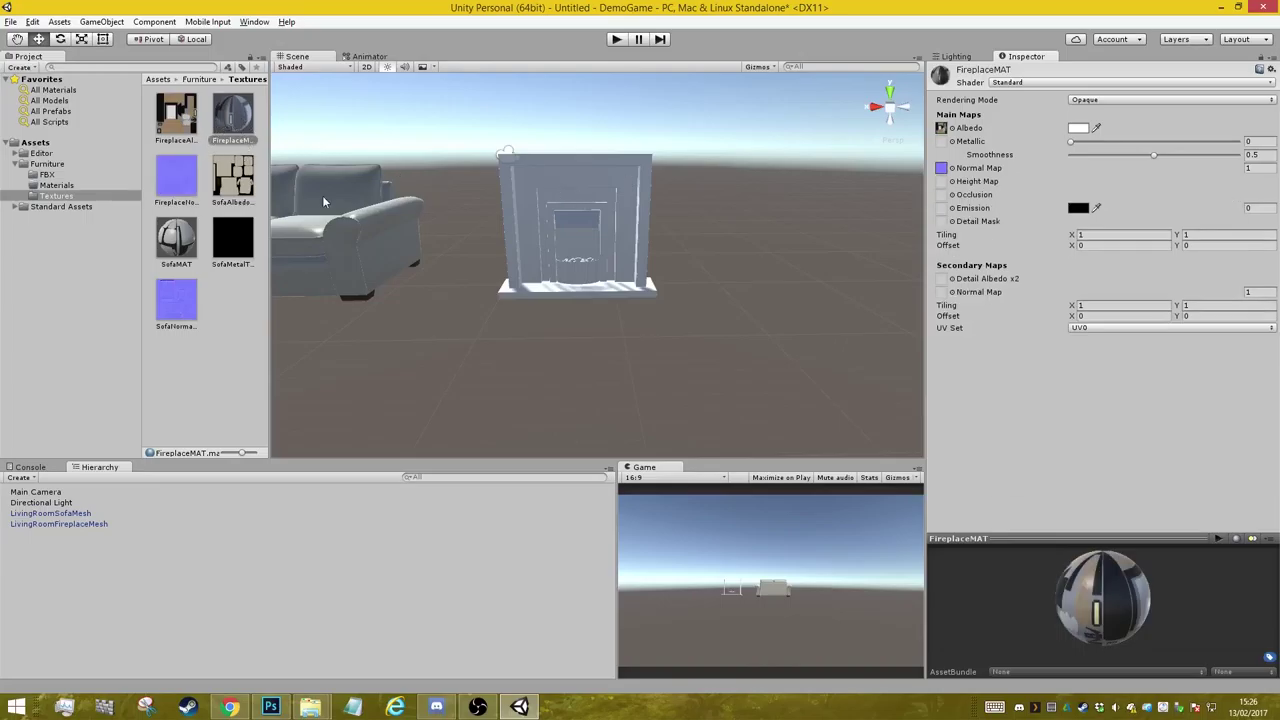
pyautogui.click(576, 167)
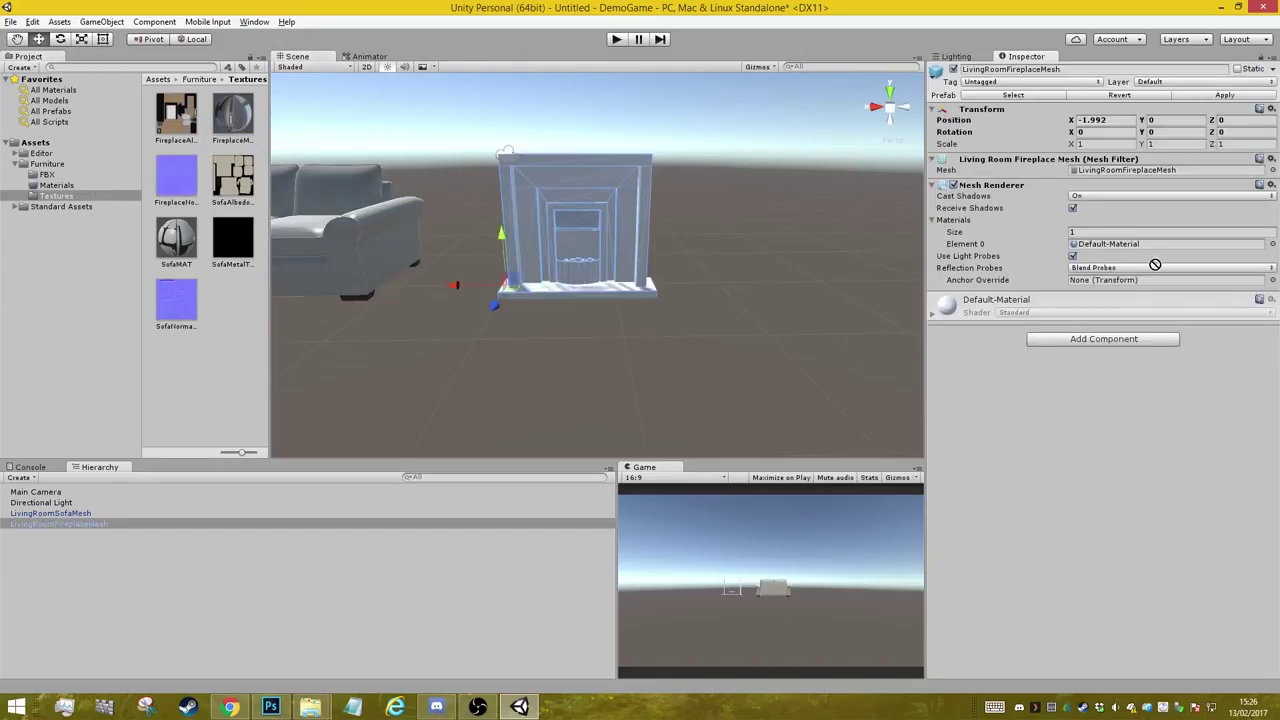
# - Apply FireplaceMAT to the fireplace mesh's Element 0 slot and select the fireplace
pyautogui.moveTo(1084, 284); pyautogui.dragTo(1140, 244)
pyautogui.scroll(8, 438, 318)
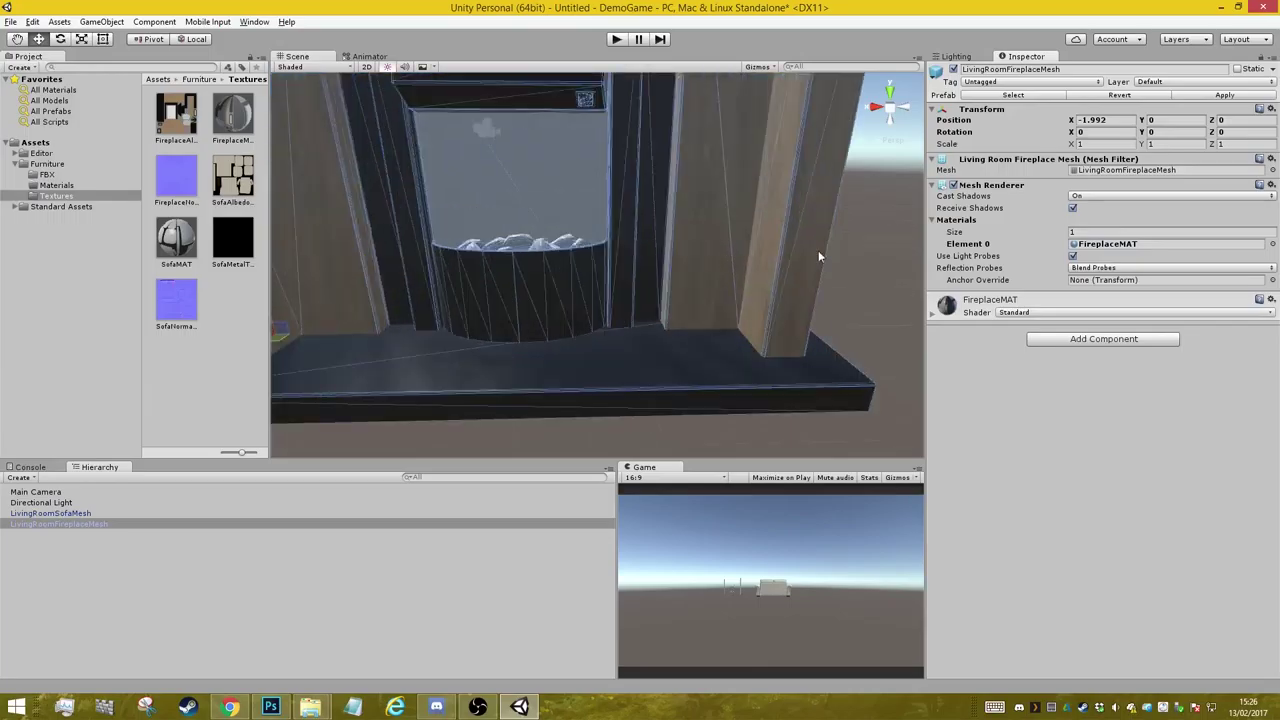
pyautogui.moveTo(818, 250)
pyautogui.keyDown('alt'); pyautogui.mouseDown()
pyautogui.moveTo(766, 222)
pyautogui.moveTo(614, 277)
pyautogui.mouseUp(); pyautogui.keyUp('alt')
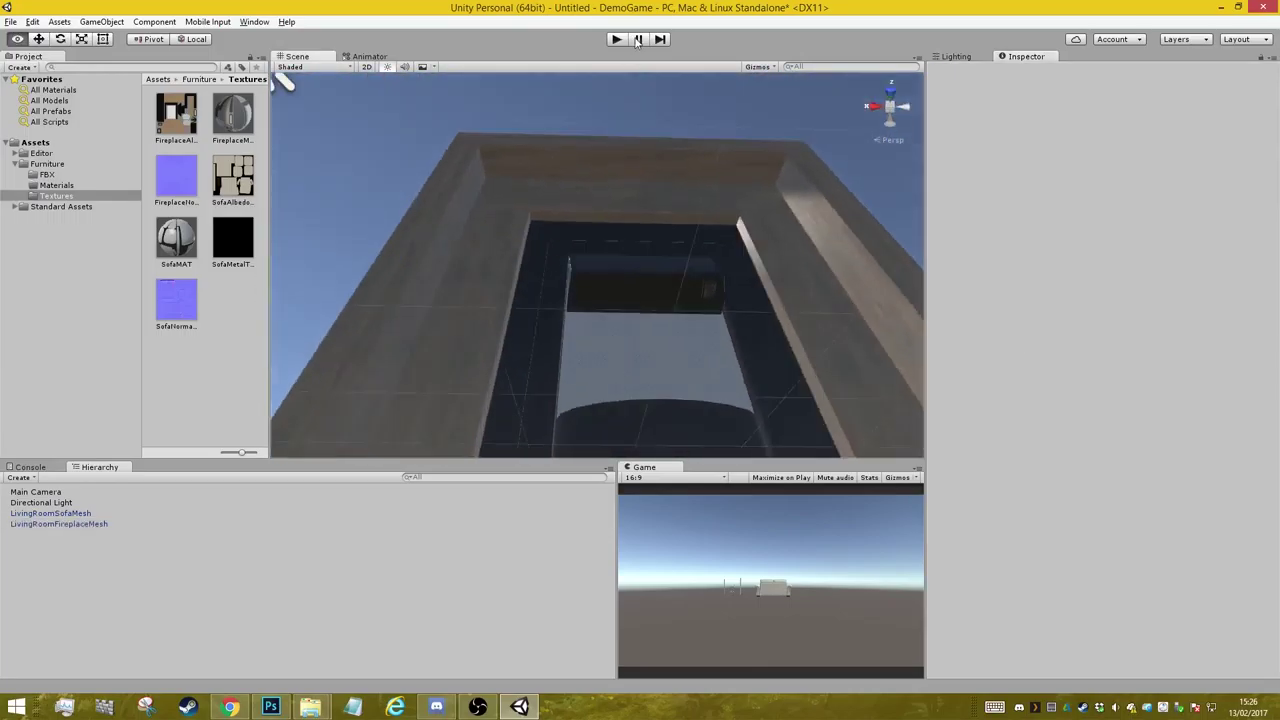
pyautogui.keyDown('alt'); pyautogui.moveTo(637, 40); pyautogui.dragTo(643, 233); pyautogui.keyUp('alt')
pyautogui.click(643, 233)
# - Set FireplaceMAT's Rendering Mode to Cutout, briefly comparing it against Opaque
pyautogui.click(228, 128)
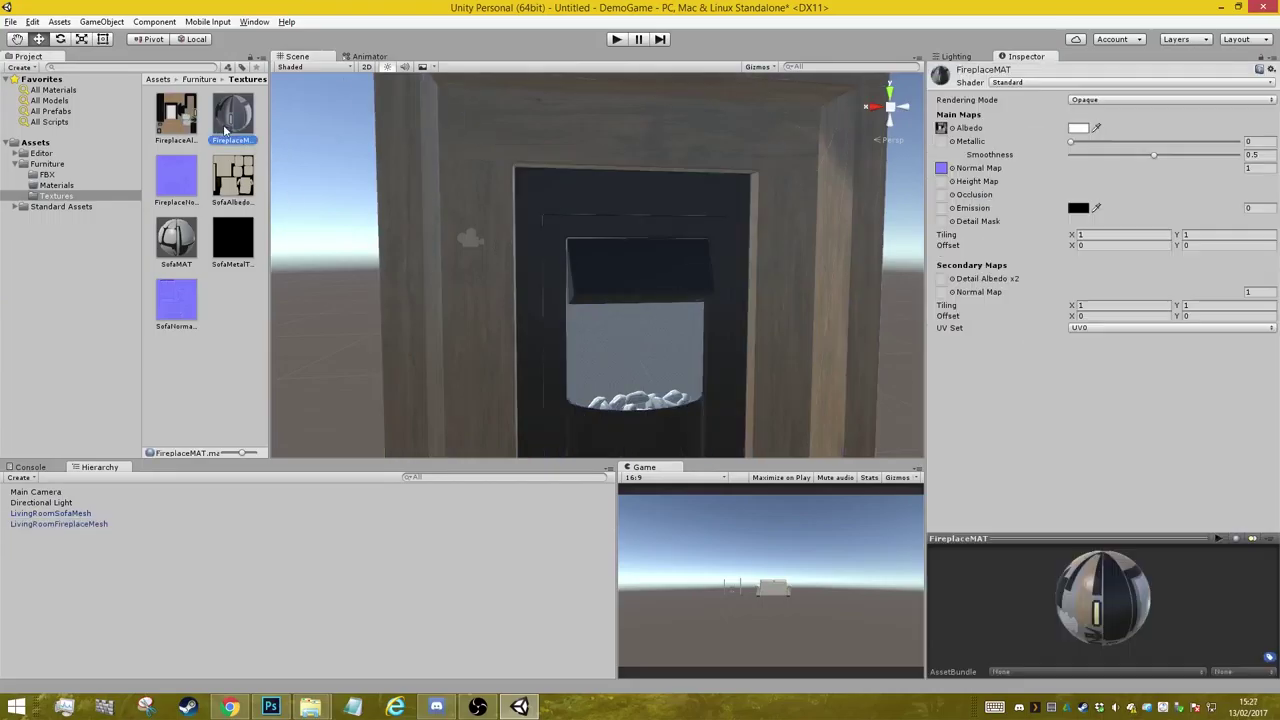
pyautogui.click(1178, 100)
pyautogui.click(1106, 132)
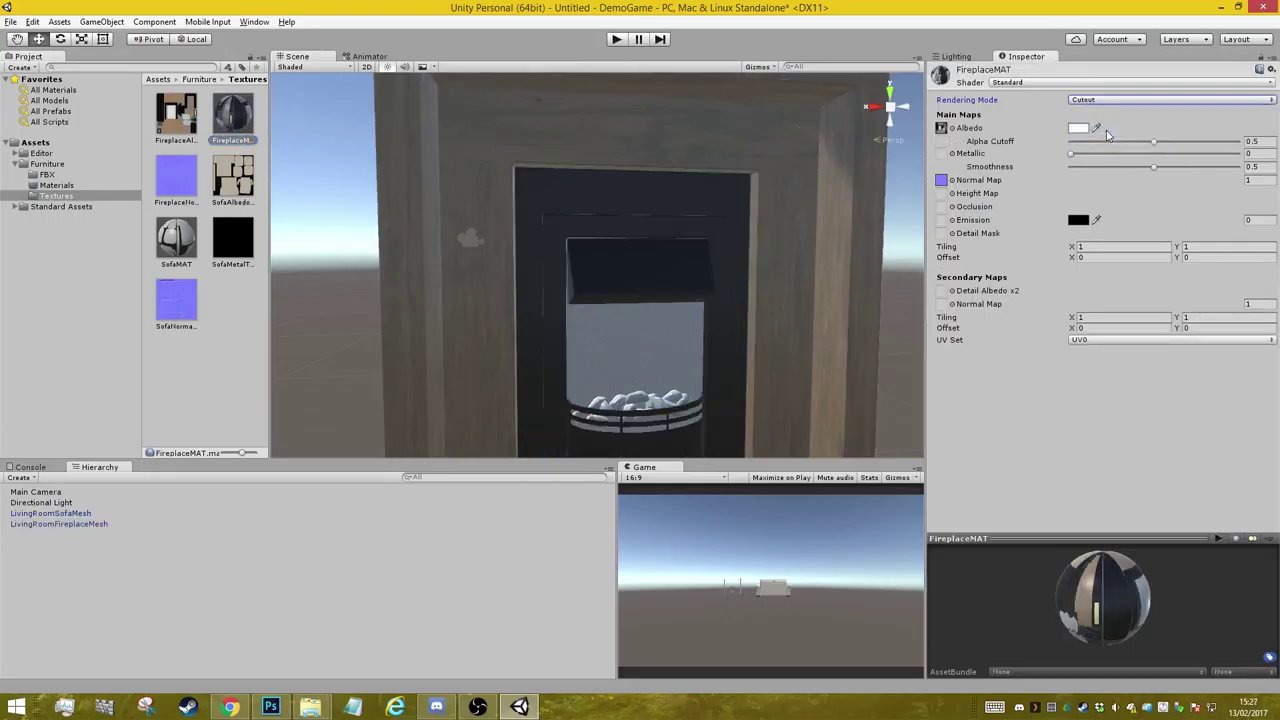
pyautogui.moveTo(756, 248)
pyautogui.keyDown('alt'); pyautogui.mouseDown()
pyautogui.moveTo(628, 217)
pyautogui.moveTo(710, 284)
pyautogui.moveTo(754, 442)
pyautogui.moveTo(791, 223)
pyautogui.moveTo(669, 292)
pyautogui.mouseUp(); pyautogui.keyUp('alt')
pyautogui.click(1200, 100)
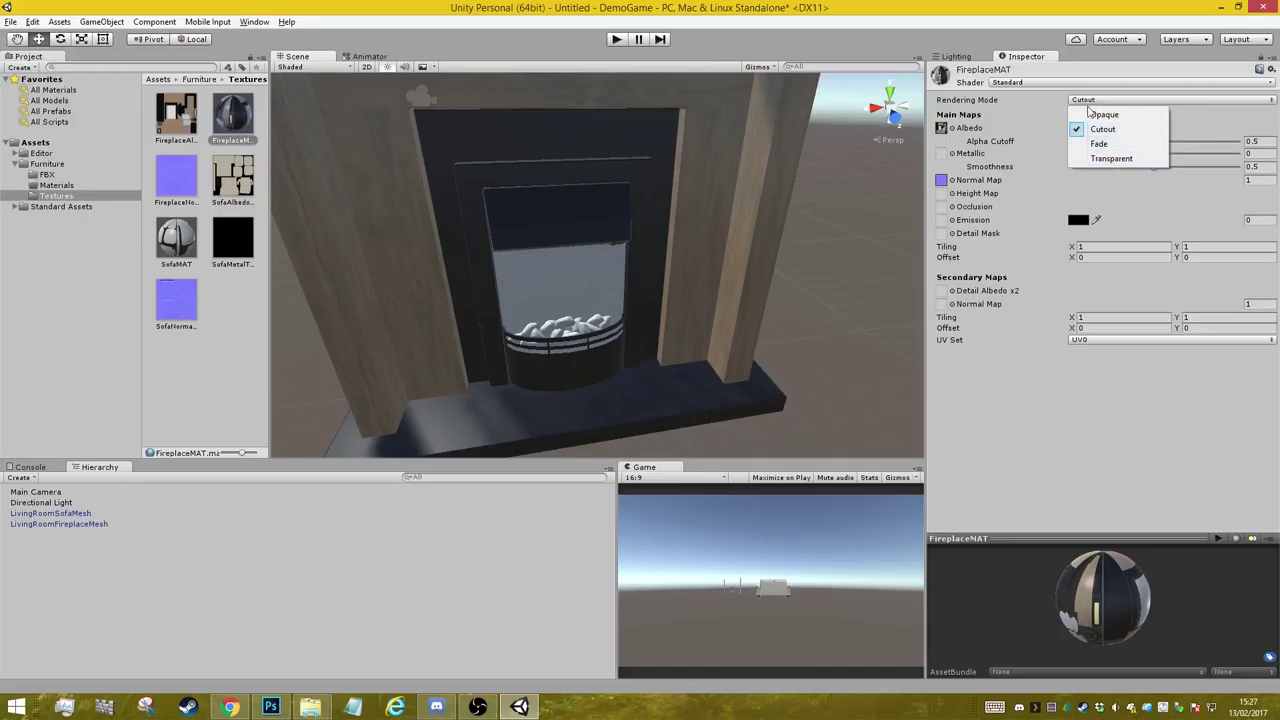
pyautogui.click(1105, 115)
pyautogui.click(1131, 108)
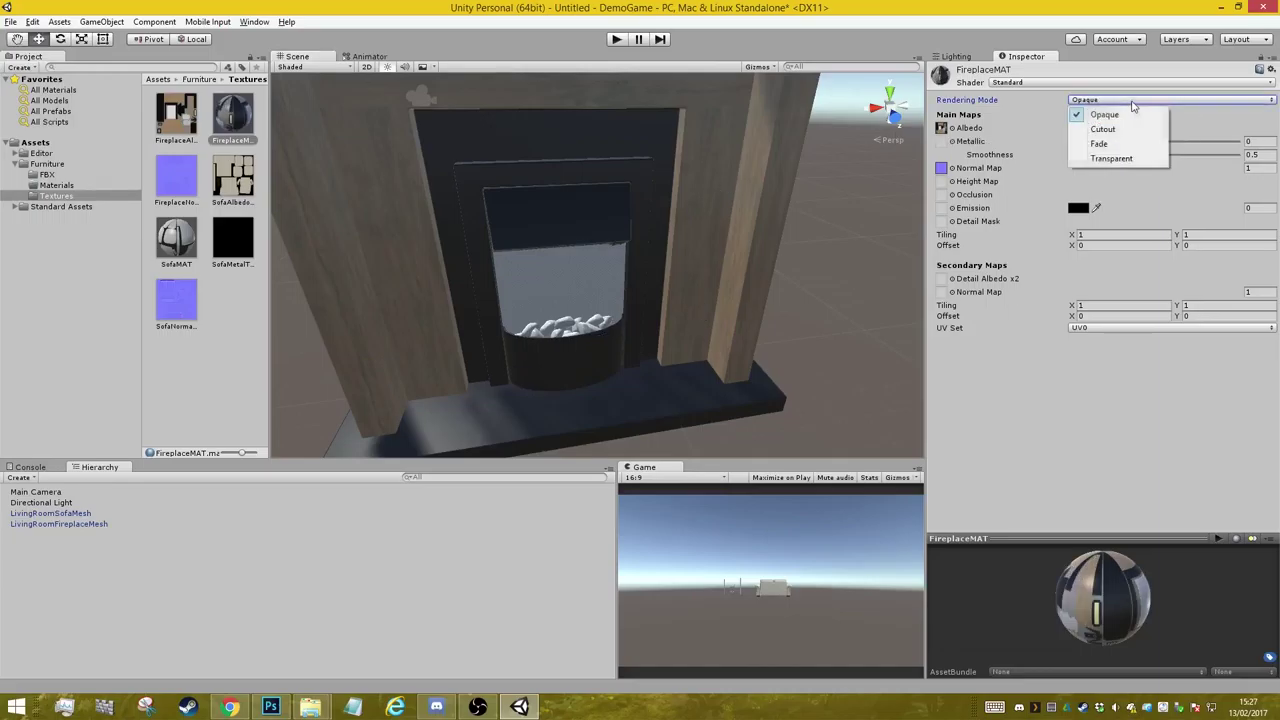
pyautogui.click(1106, 140)
pyautogui.moveTo(626, 332); pyautogui.dragTo(549, 364, button='right')
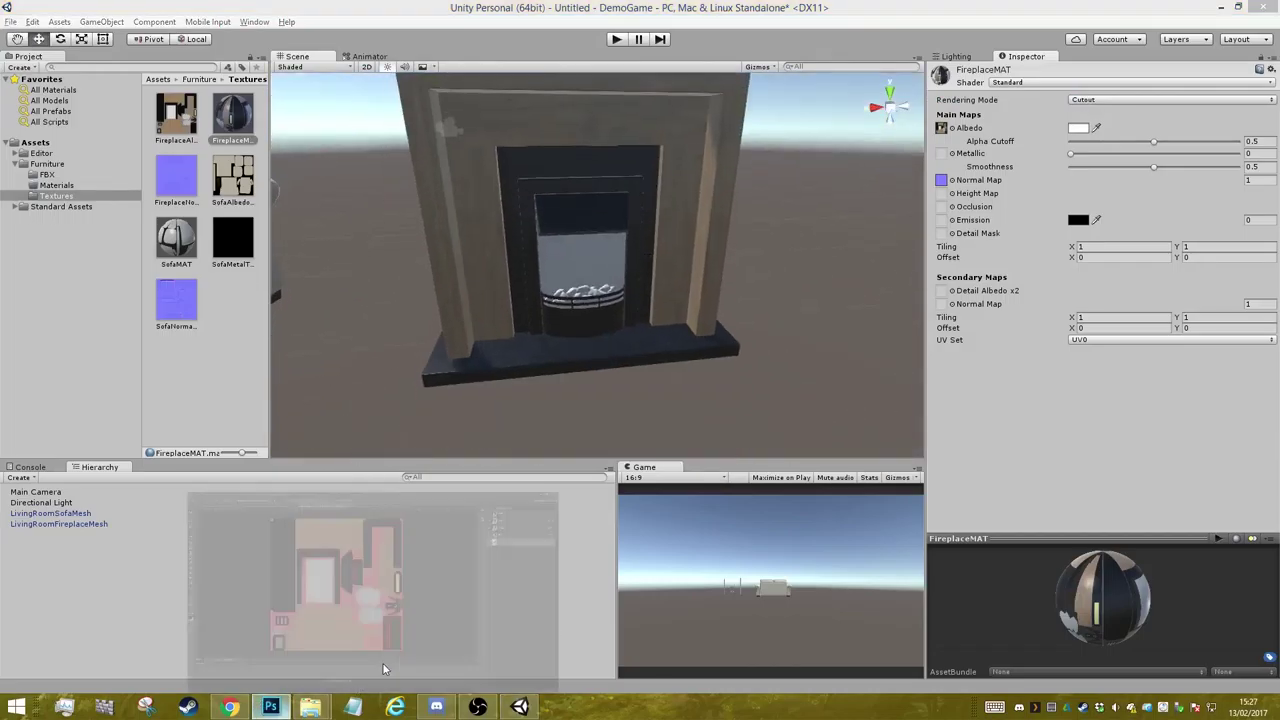
pyautogui.click(270, 707)
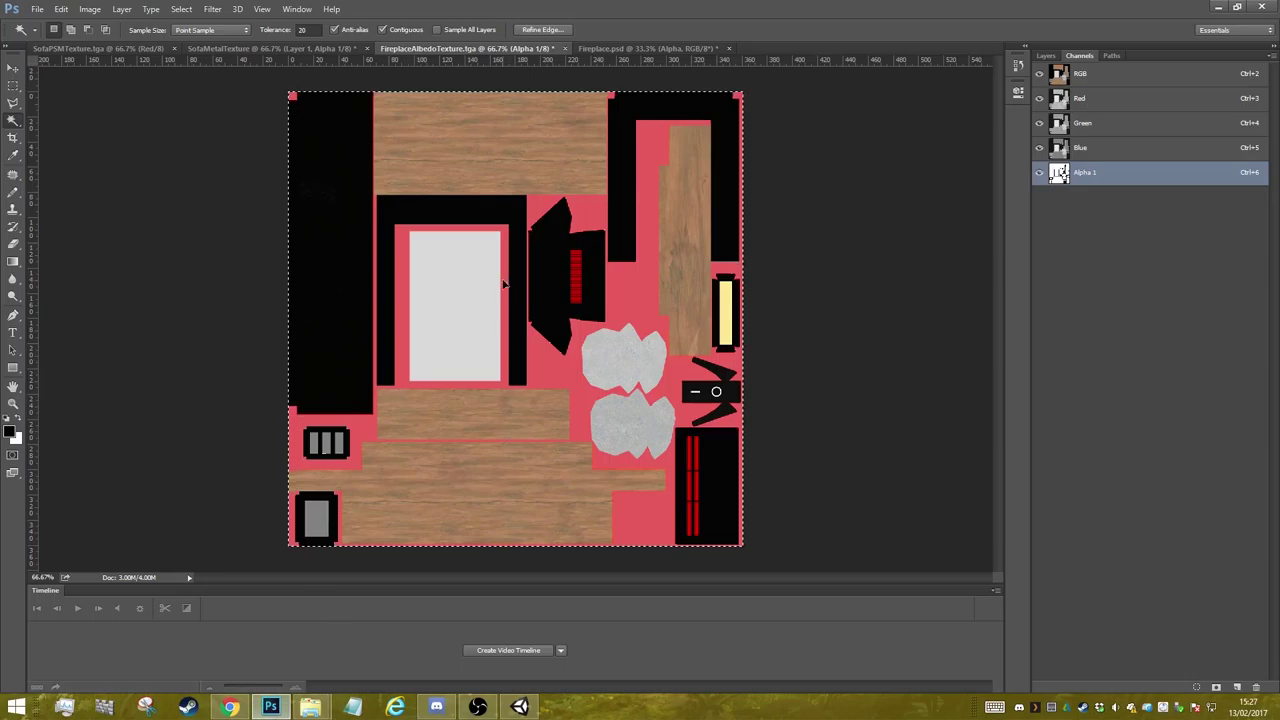
# - Copy the Metalness layer from Fireplace.psd into SofaMetalTexture as a new layer
pyautogui.click(1046, 55)
pyautogui.click(697, 48)
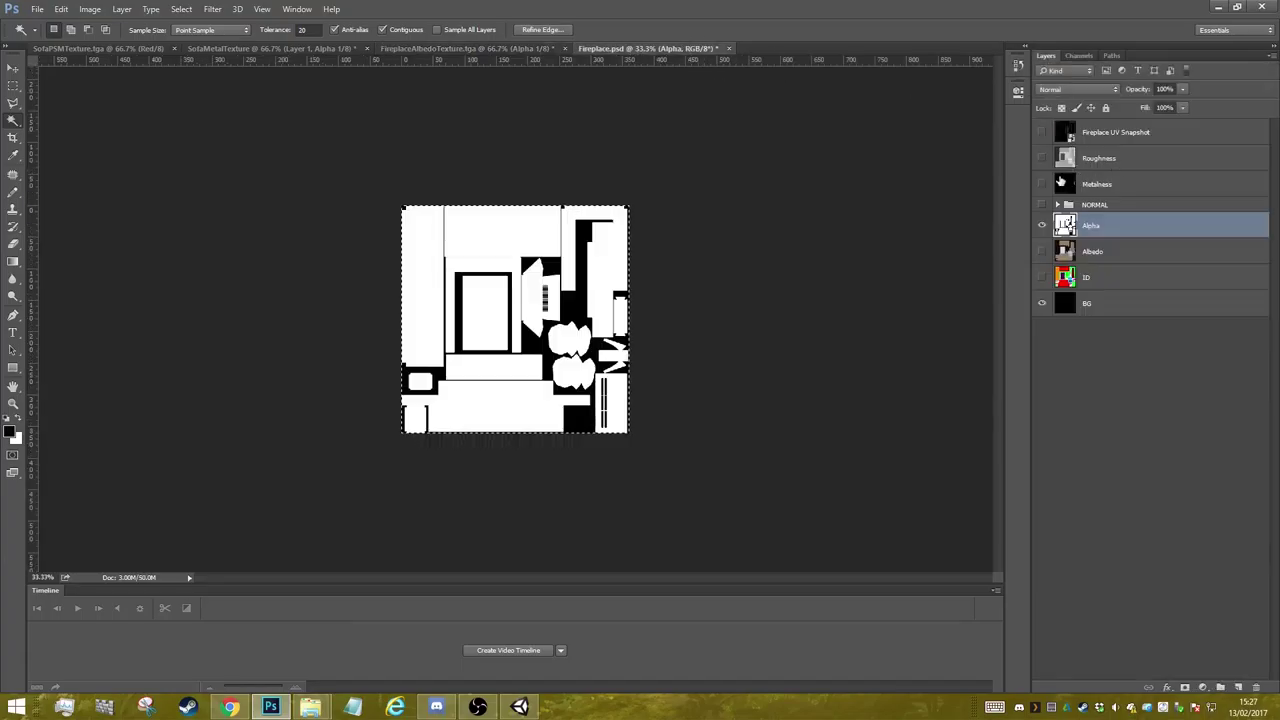
pyautogui.click(1042, 183)
pyautogui.click(1244, 181)
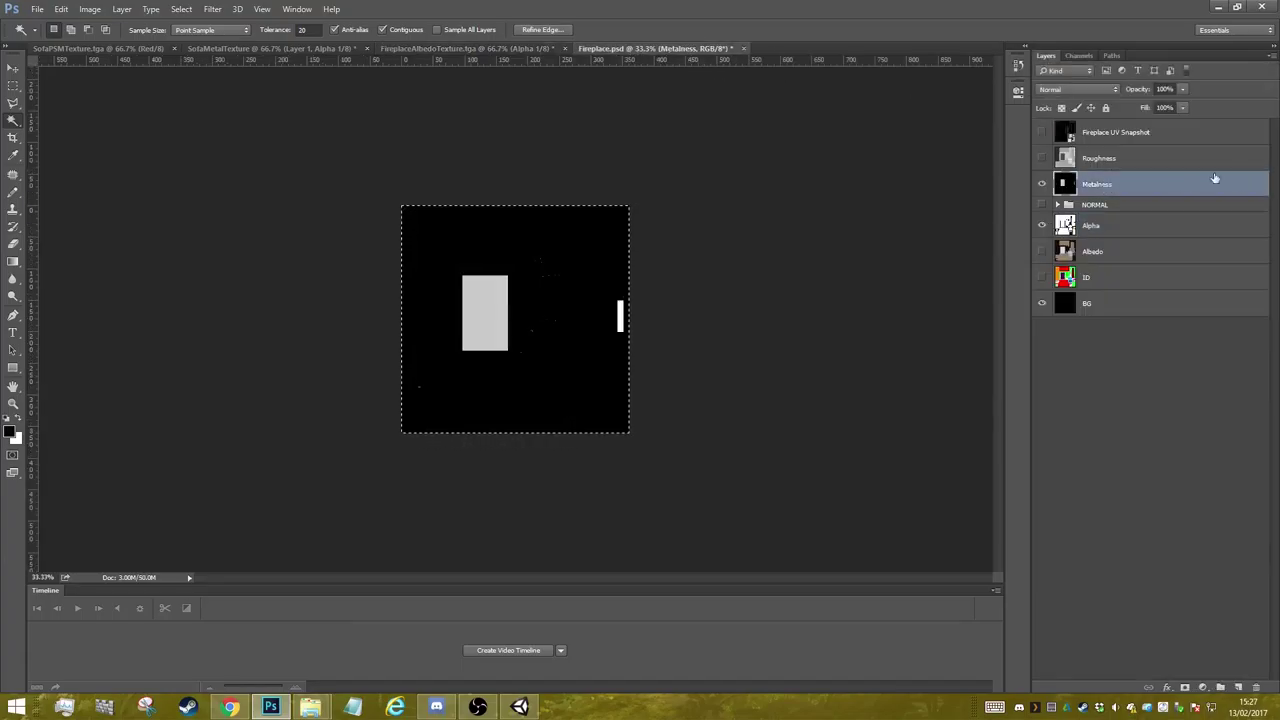
pyautogui.click(235, 48)
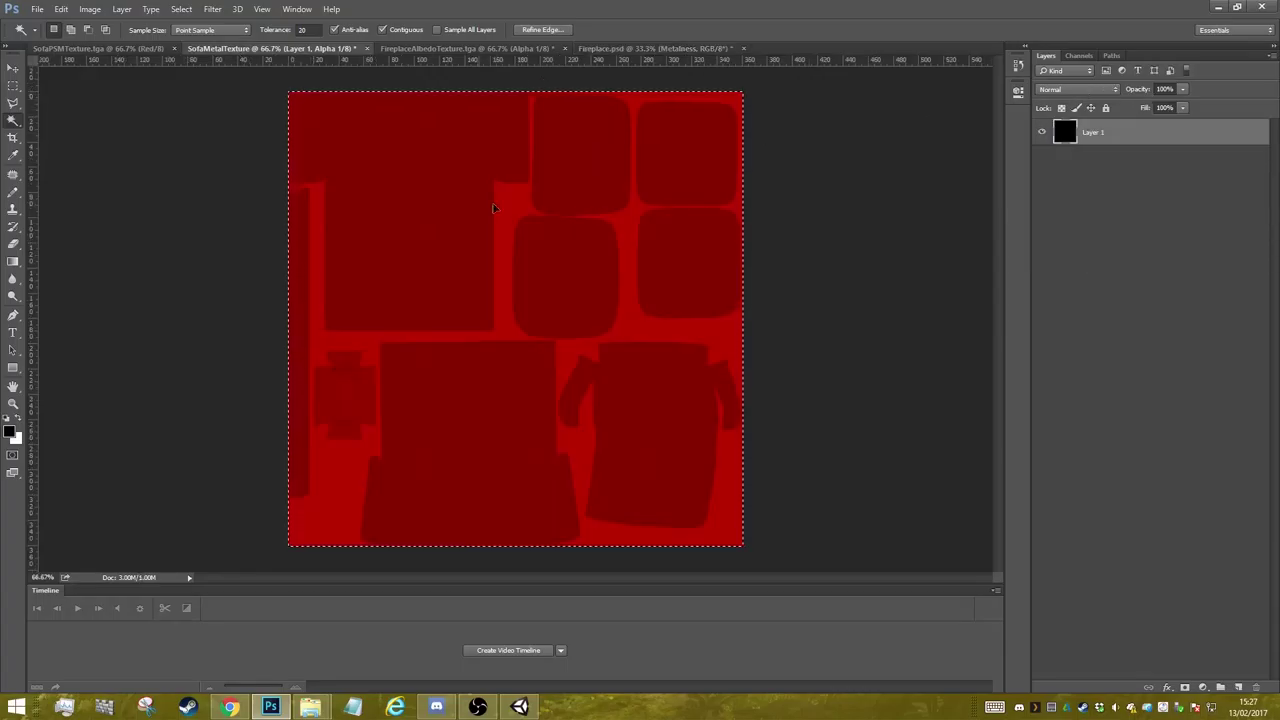
pyautogui.click(1107, 138)
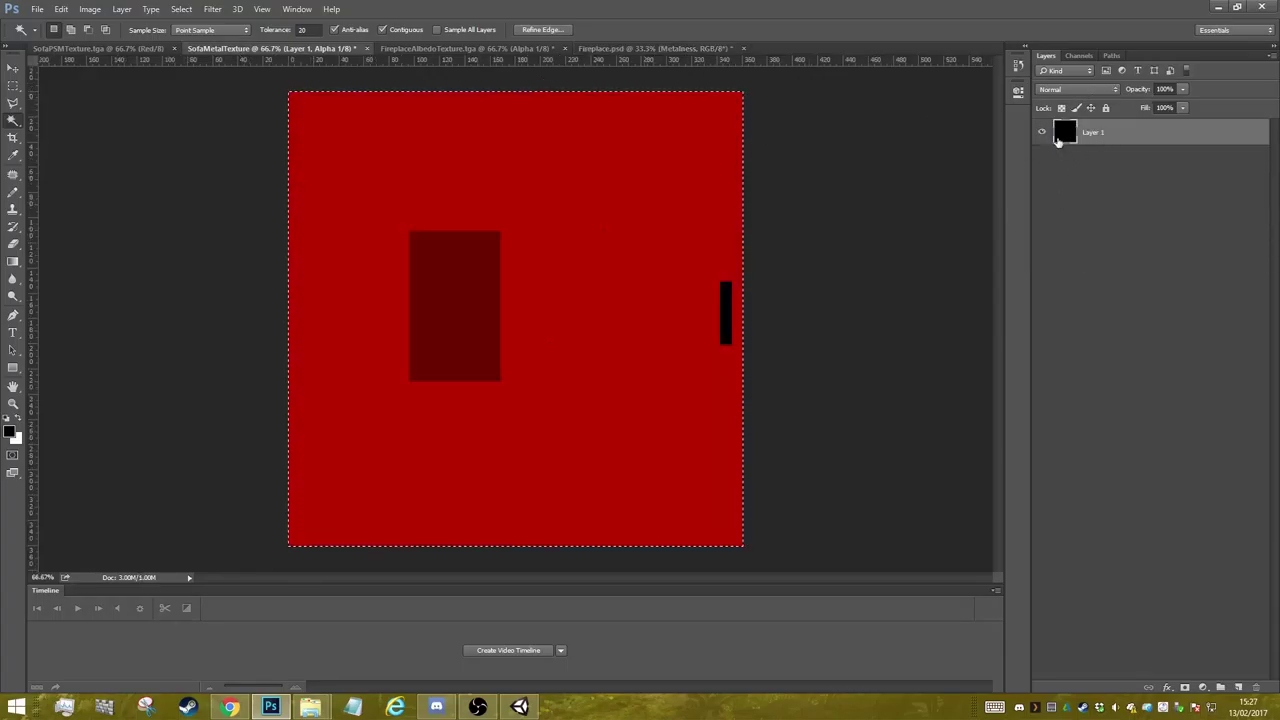
pyautogui.click(1079, 55)
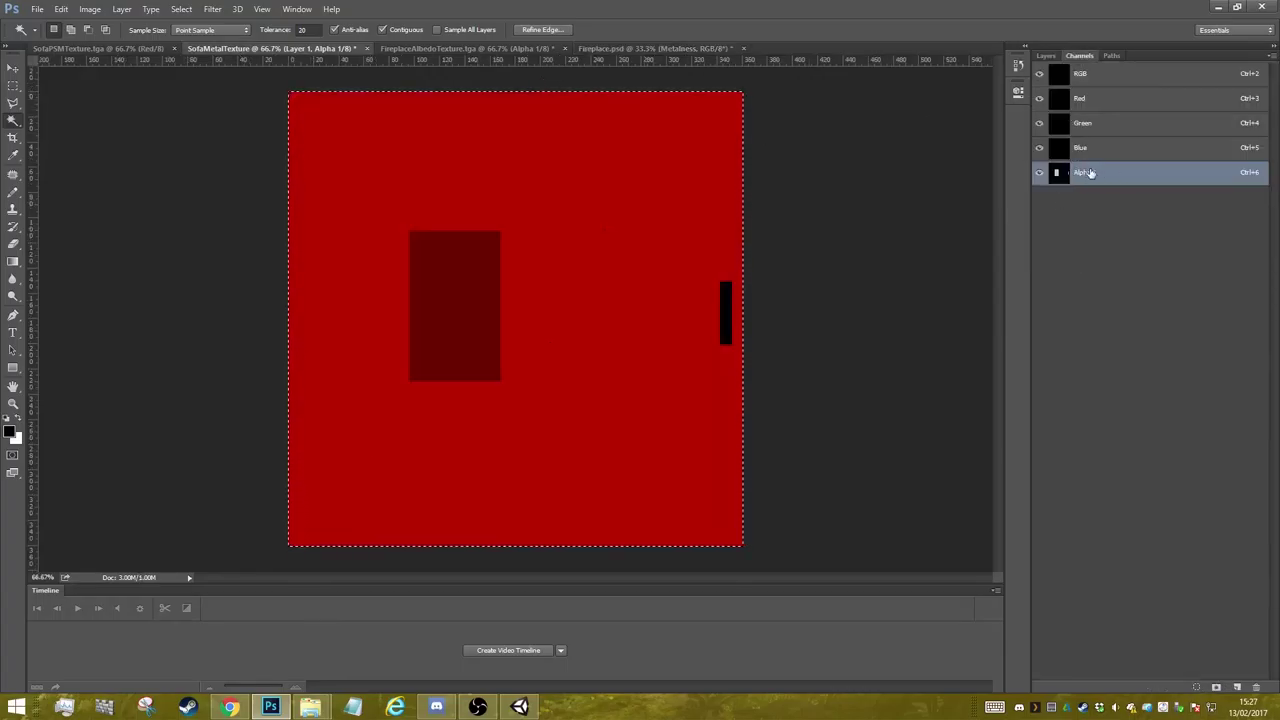
pyautogui.hotkey('ctrl', 'v')
pyautogui.click(1091, 77)
pyautogui.hotkey('ctrl', 'v')
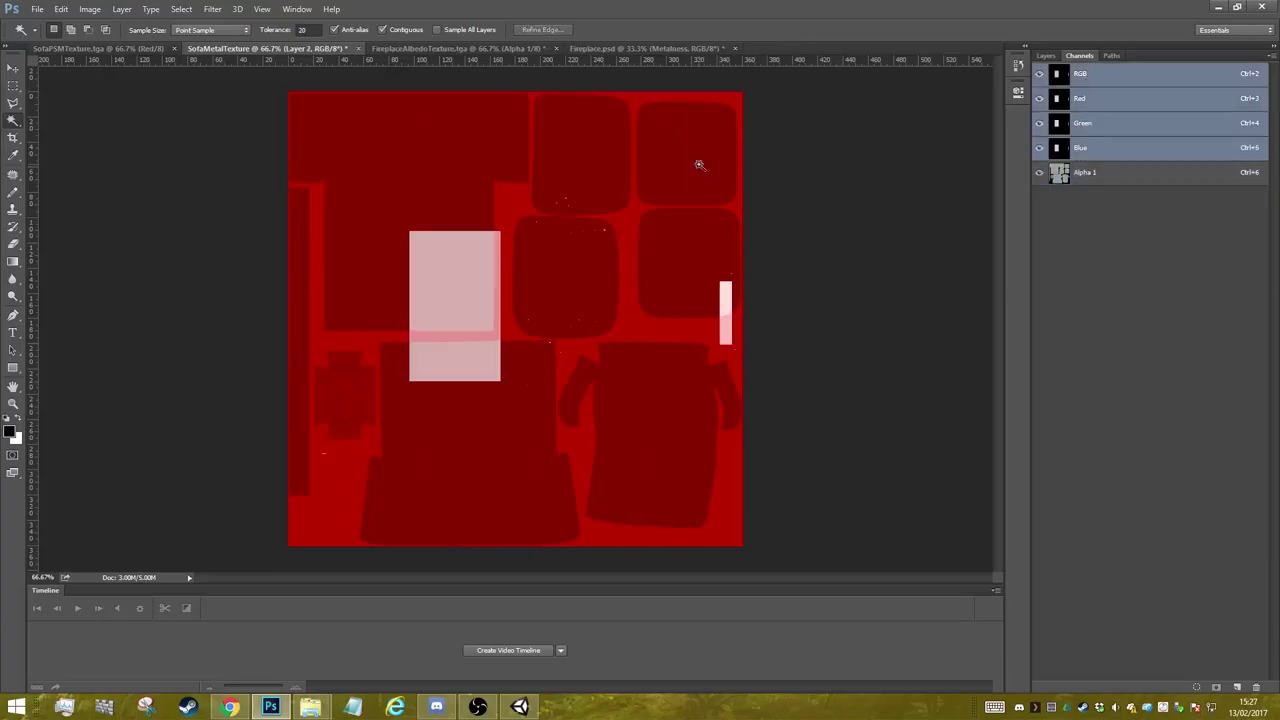
# - Put the fireplace Roughness layer into SofaMetalTexture's Alpha 1 channel and begin Save As
pyautogui.click(602, 59)
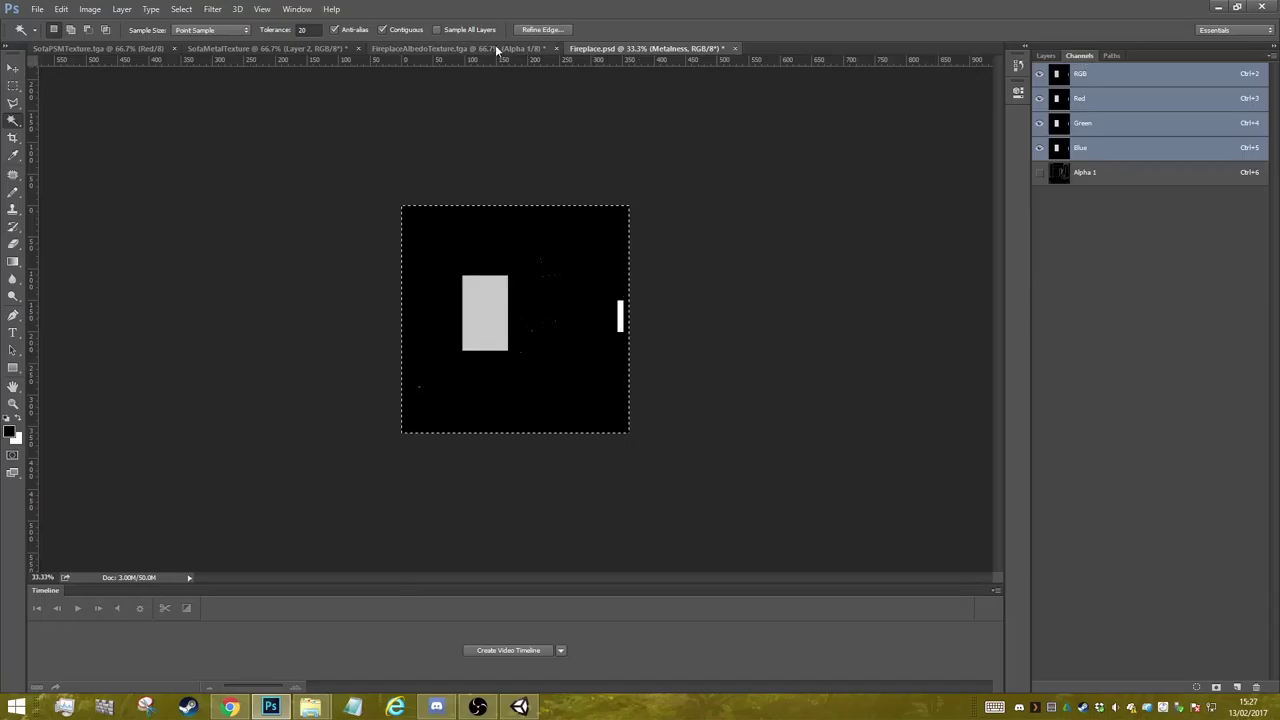
pyautogui.click(498, 48)
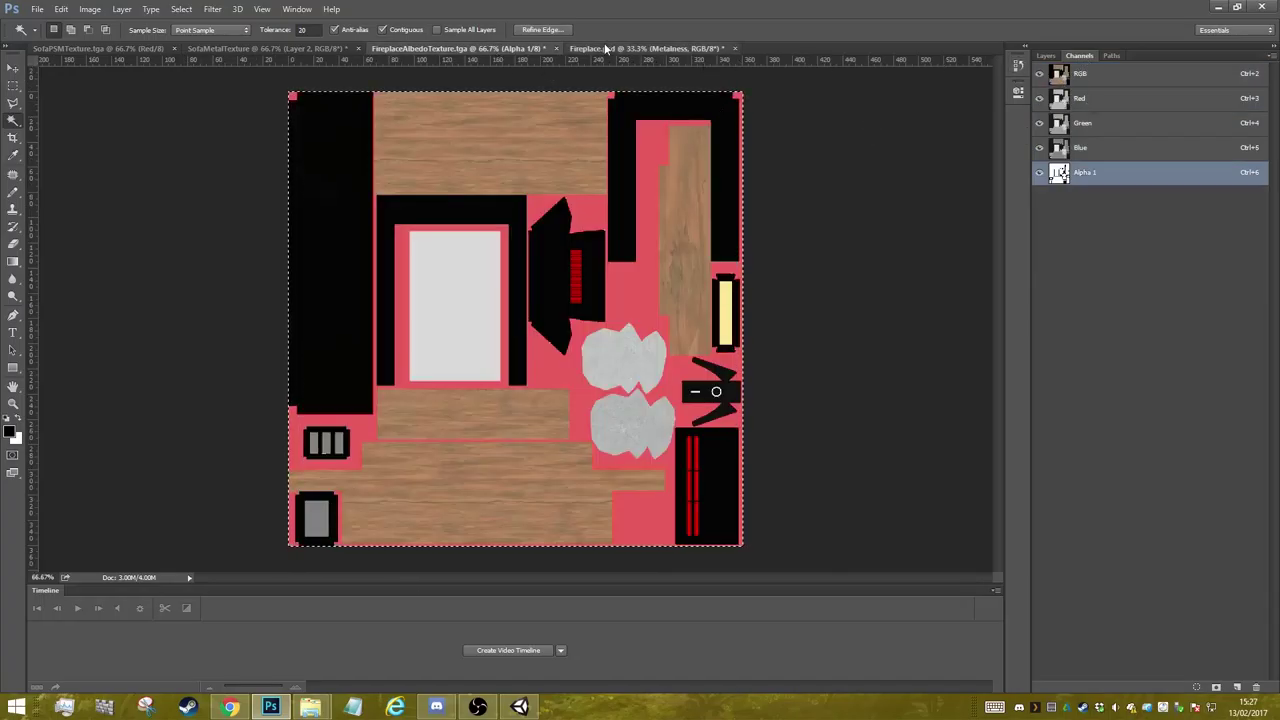
pyautogui.click(645, 48)
pyautogui.click(1045, 55)
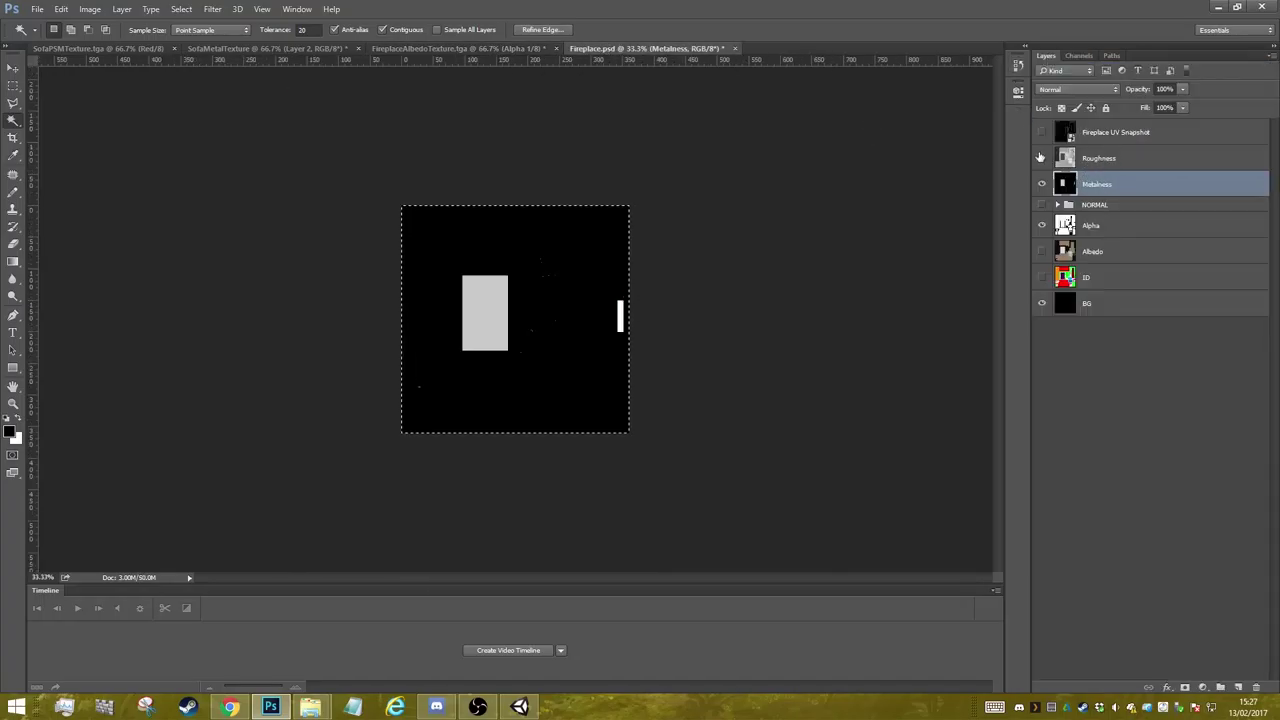
pyautogui.click(1041, 158)
pyautogui.click(1041, 184)
pyautogui.click(1090, 158)
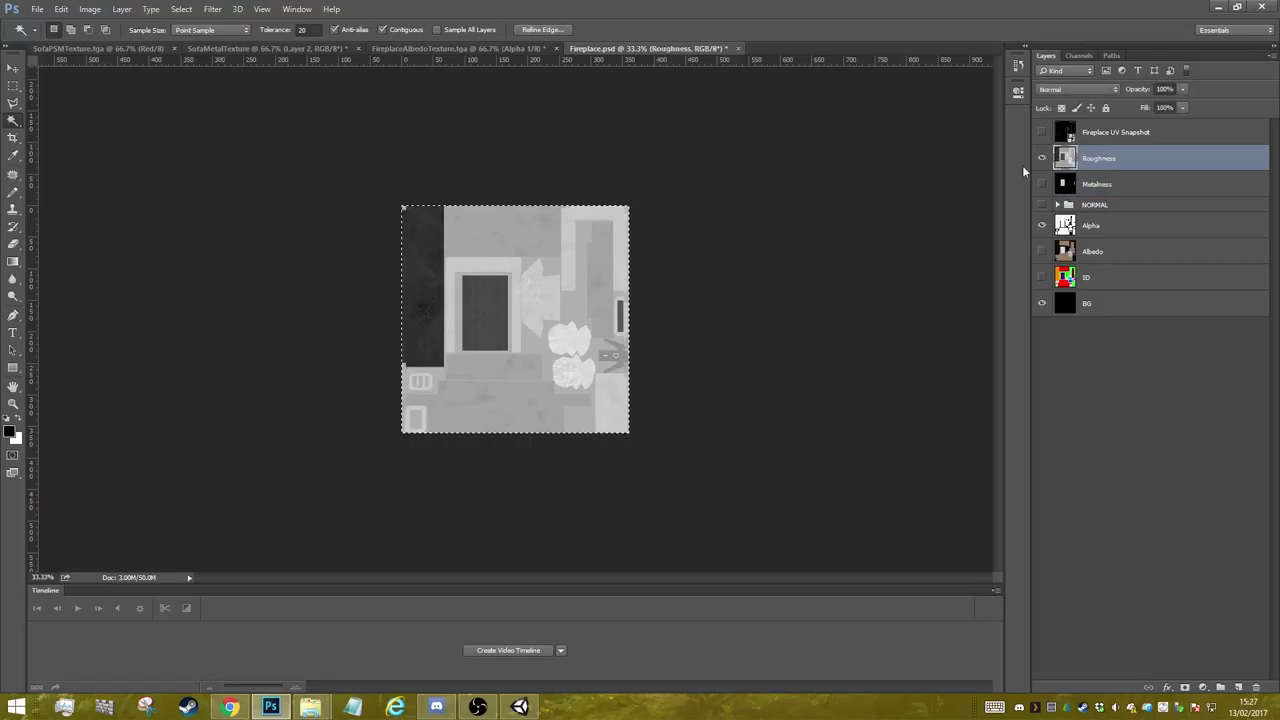
pyautogui.click(287, 47)
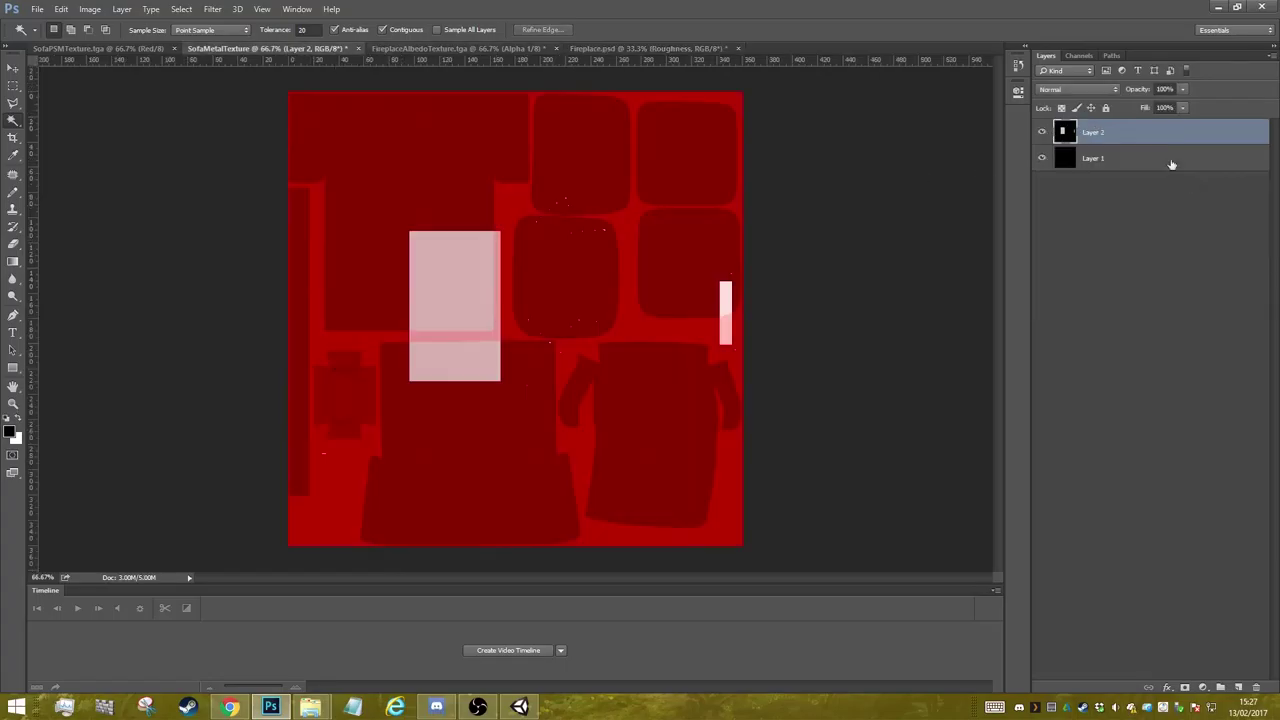
pyautogui.click(1078, 55)
pyautogui.click(1100, 174)
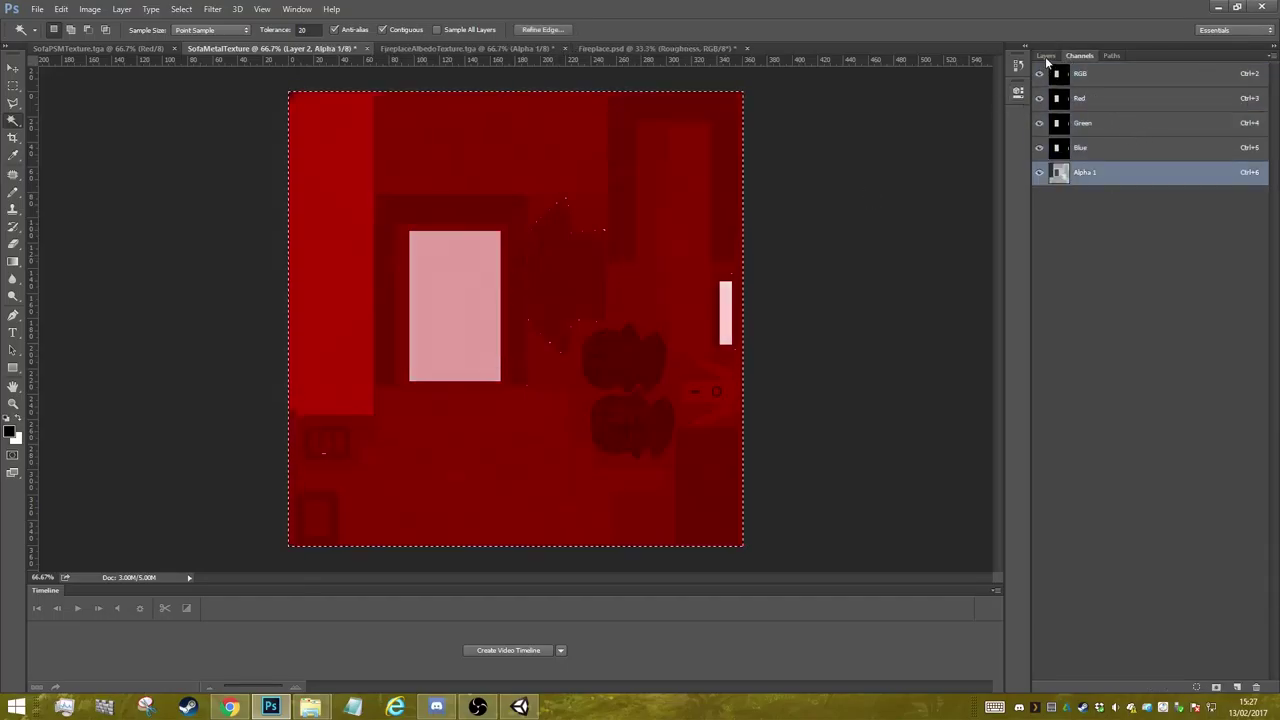
pyautogui.hotkey('ctrl', 'shift', 's')
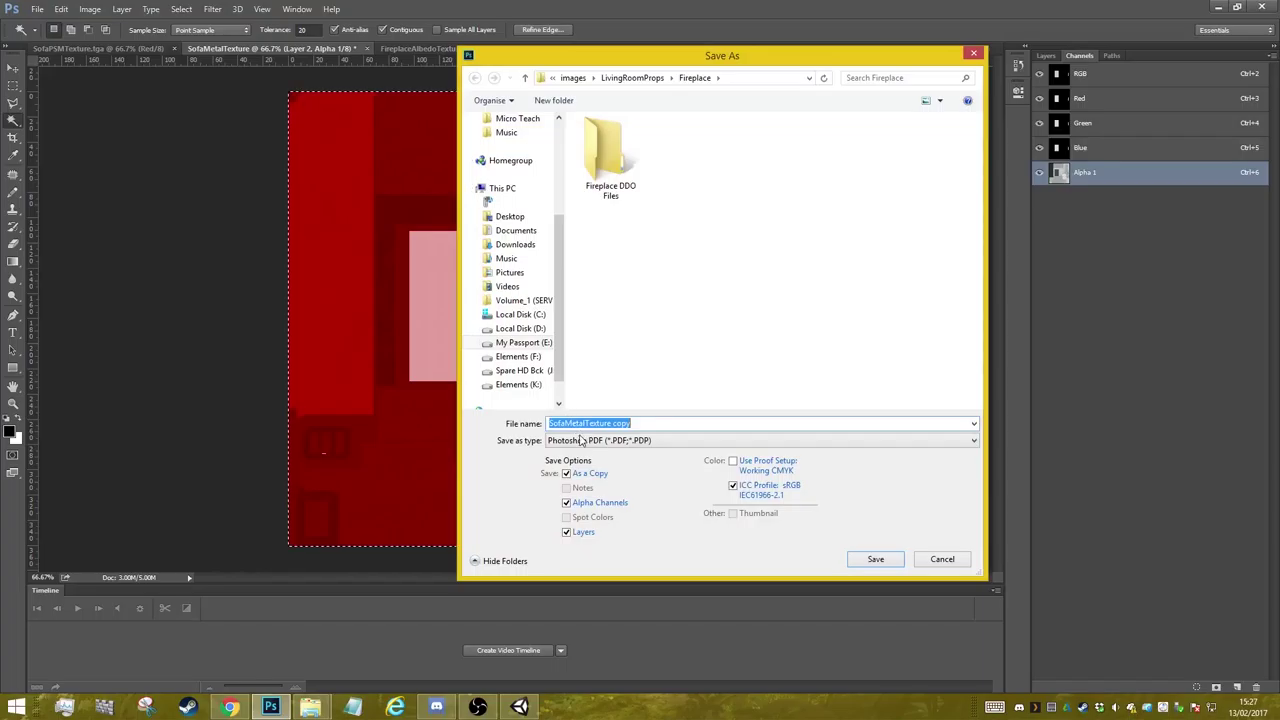
# - Save as Targa, changing the FireplaceAlbedoTexture name to FireplaceRoughnessTexture
pyautogui.click(585, 440)
pyautogui.click(608, 652)
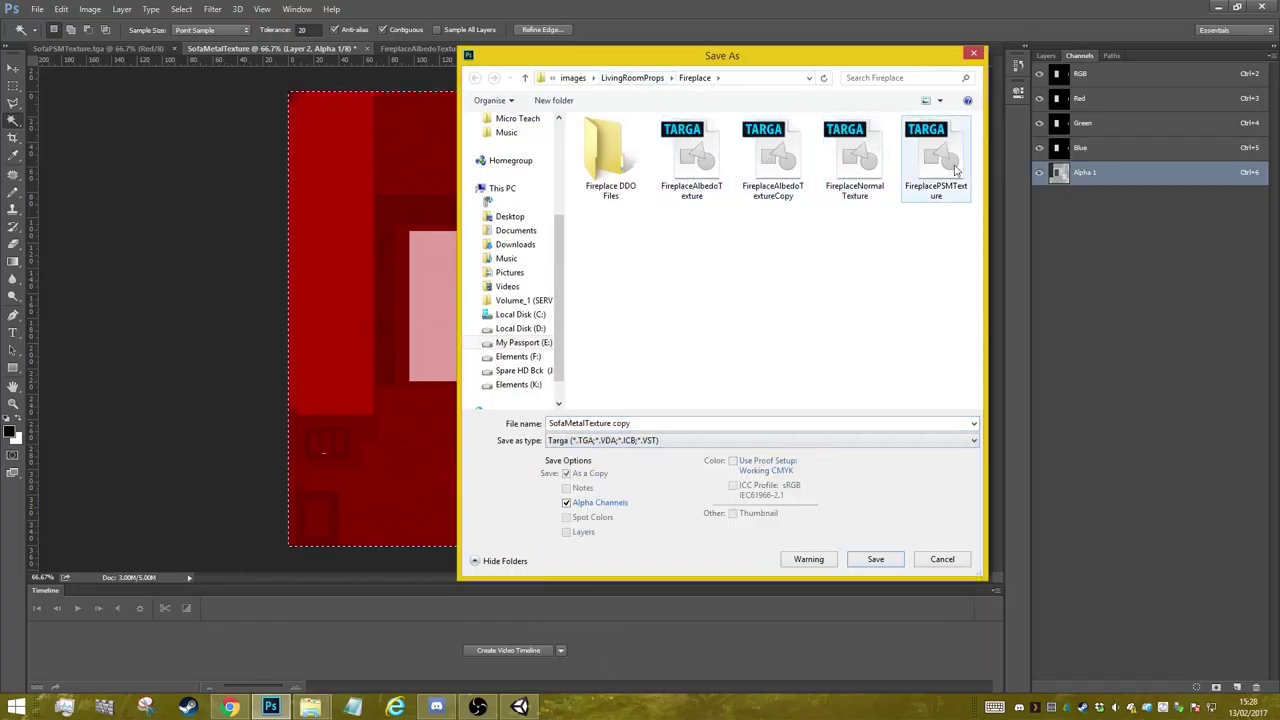
pyautogui.click(707, 165)
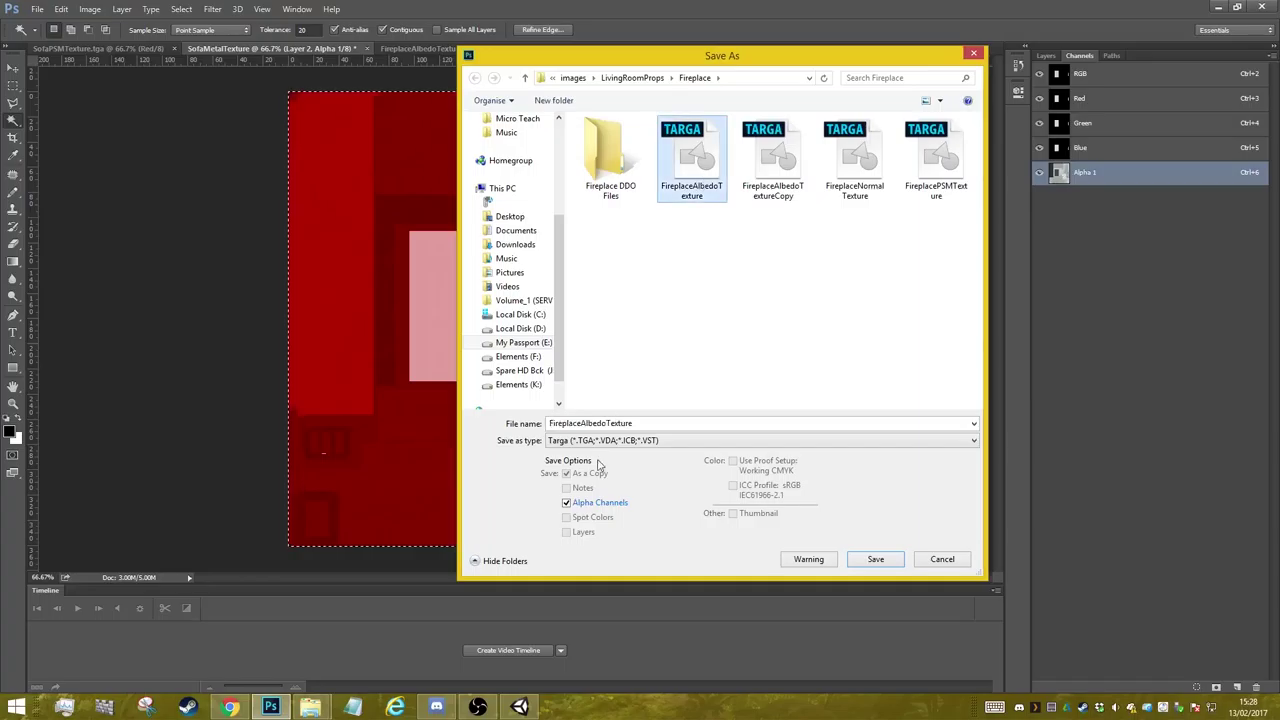
pyautogui.doubleClick(607, 423)
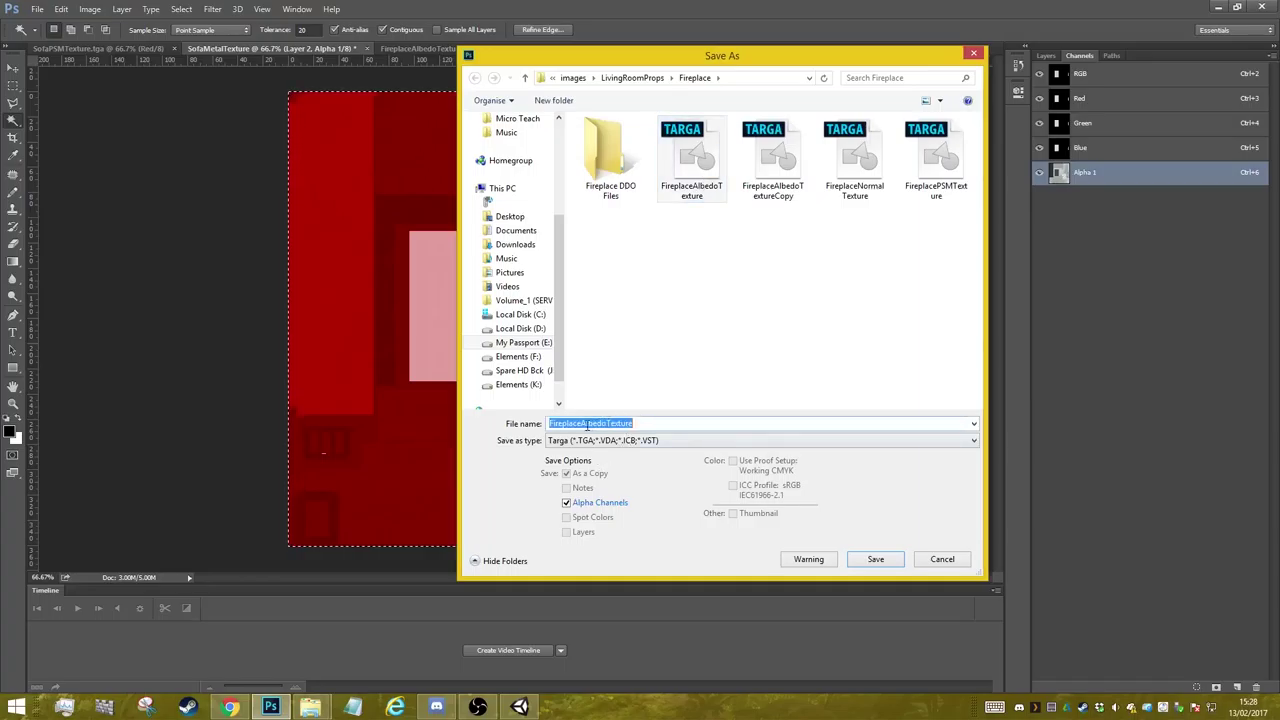
pyautogui.click(607, 424)
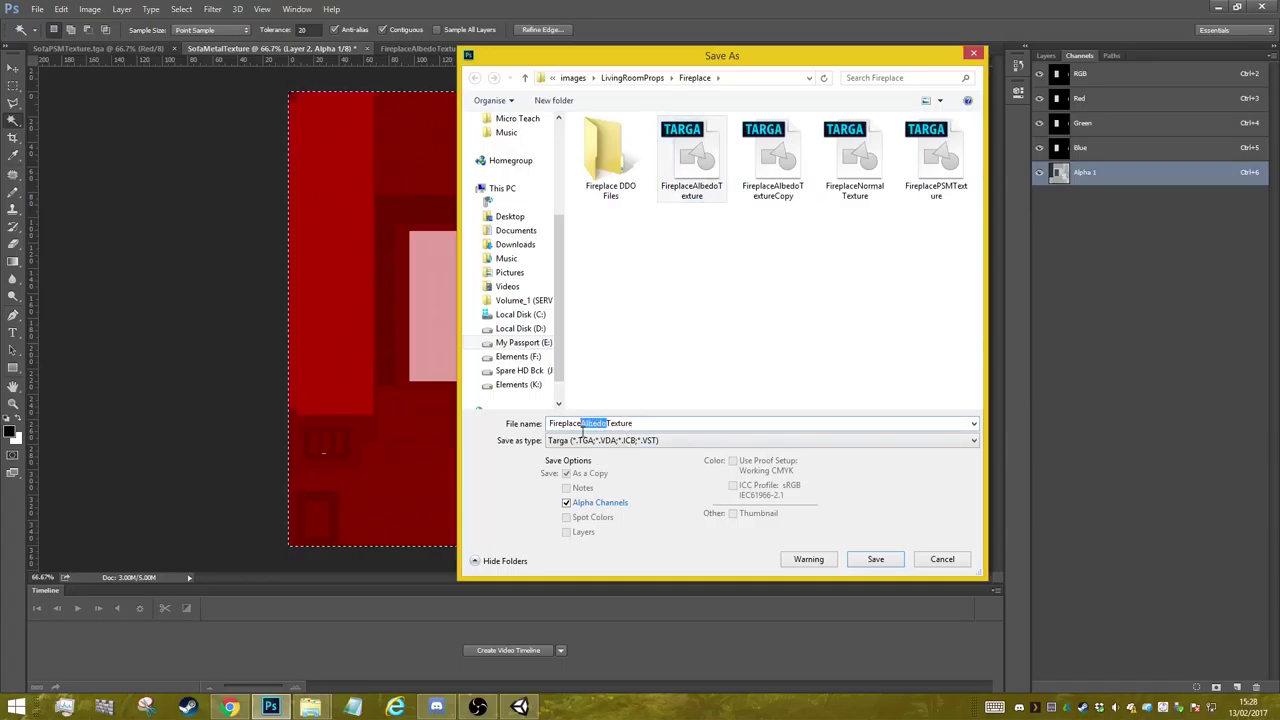
pyautogui.write('Roughness')
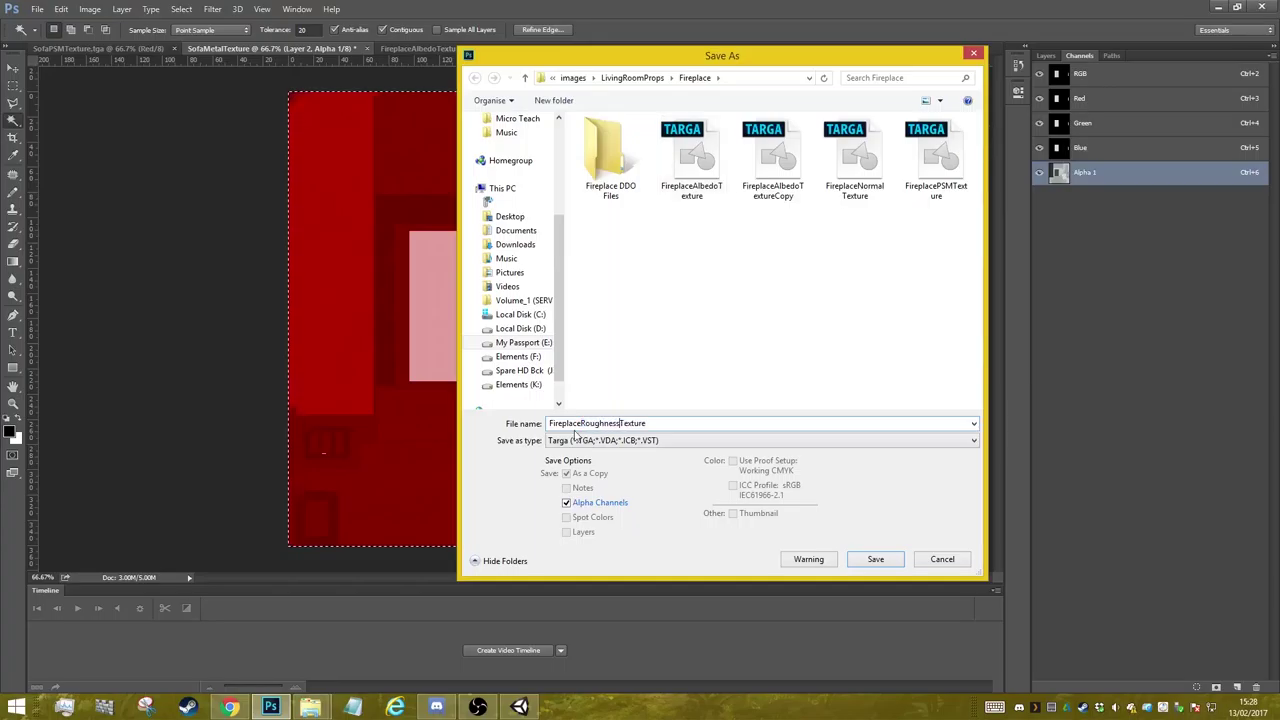
pyautogui.press('Return')
pyautogui.press('Return')
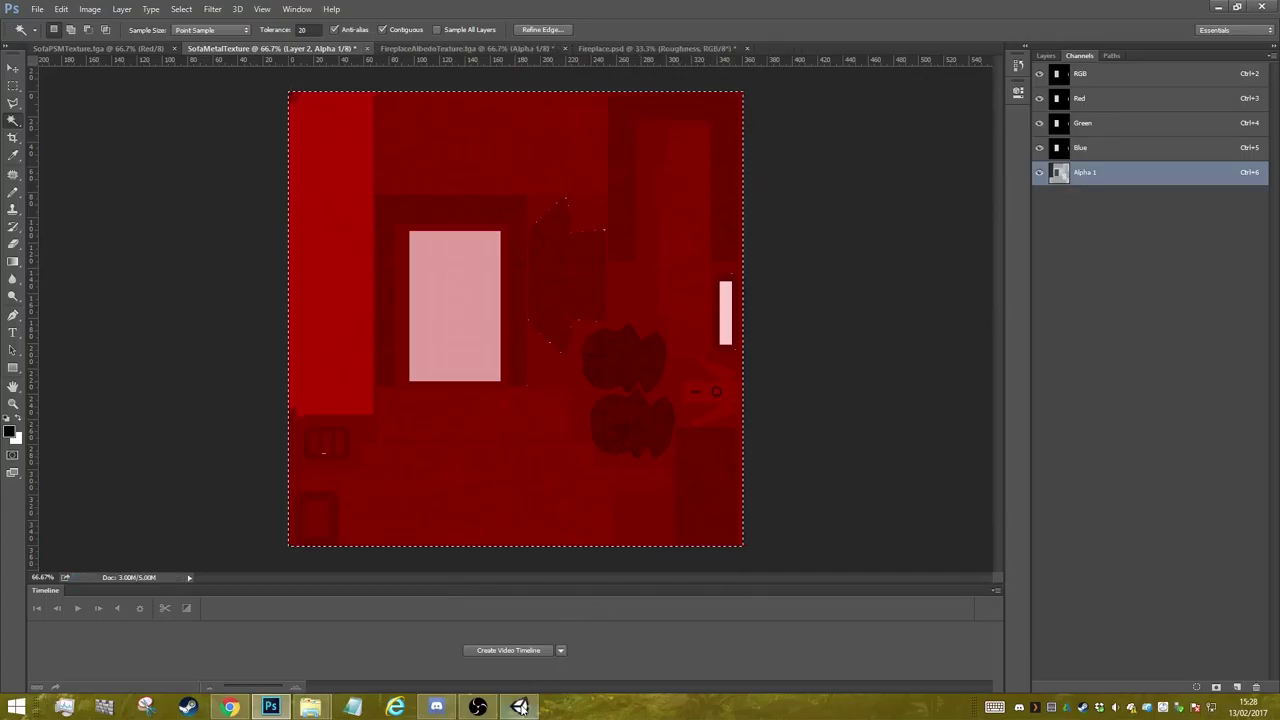
pyautogui.click(519, 707)
# - Import FireplaceRoughnessTexture from the Fireplace folder into Unity's Textures folder
pyautogui.moveTo(310, 707)
pyautogui.click(237, 635)
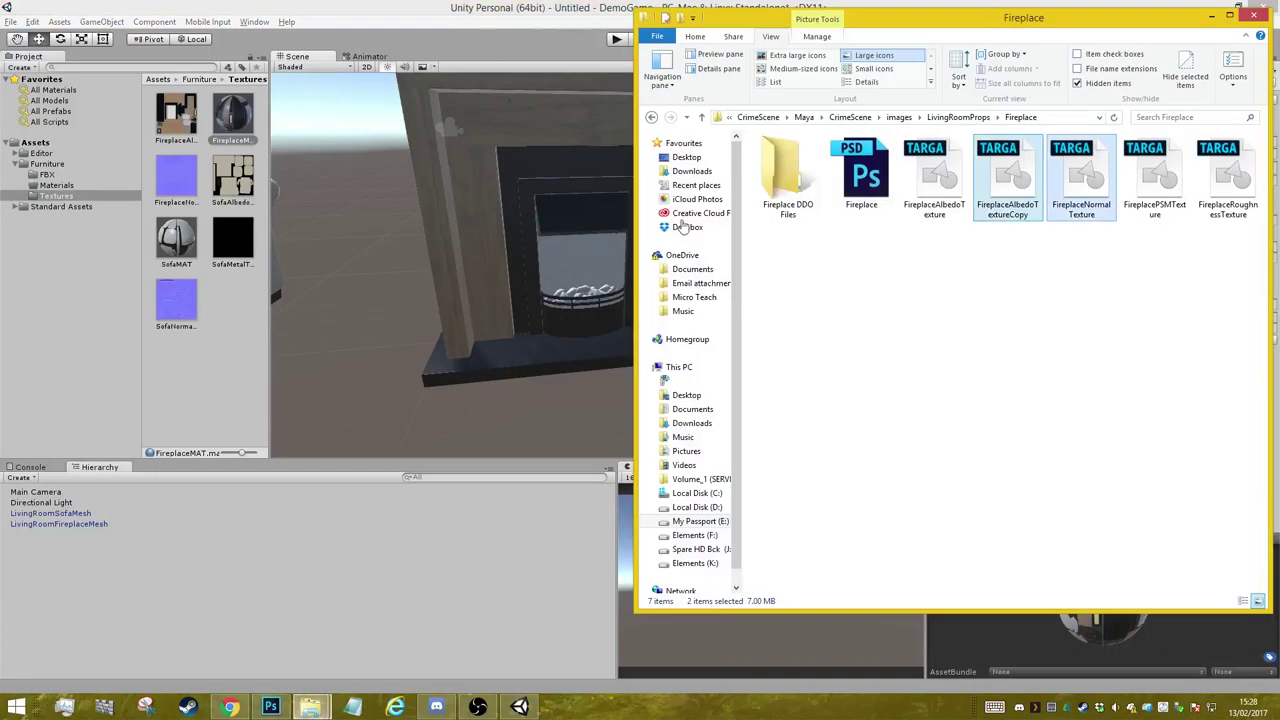
pyautogui.click(1081, 217)
pyautogui.click(1228, 180)
pyautogui.moveTo(1222, 168); pyautogui.dragTo(408, 524)
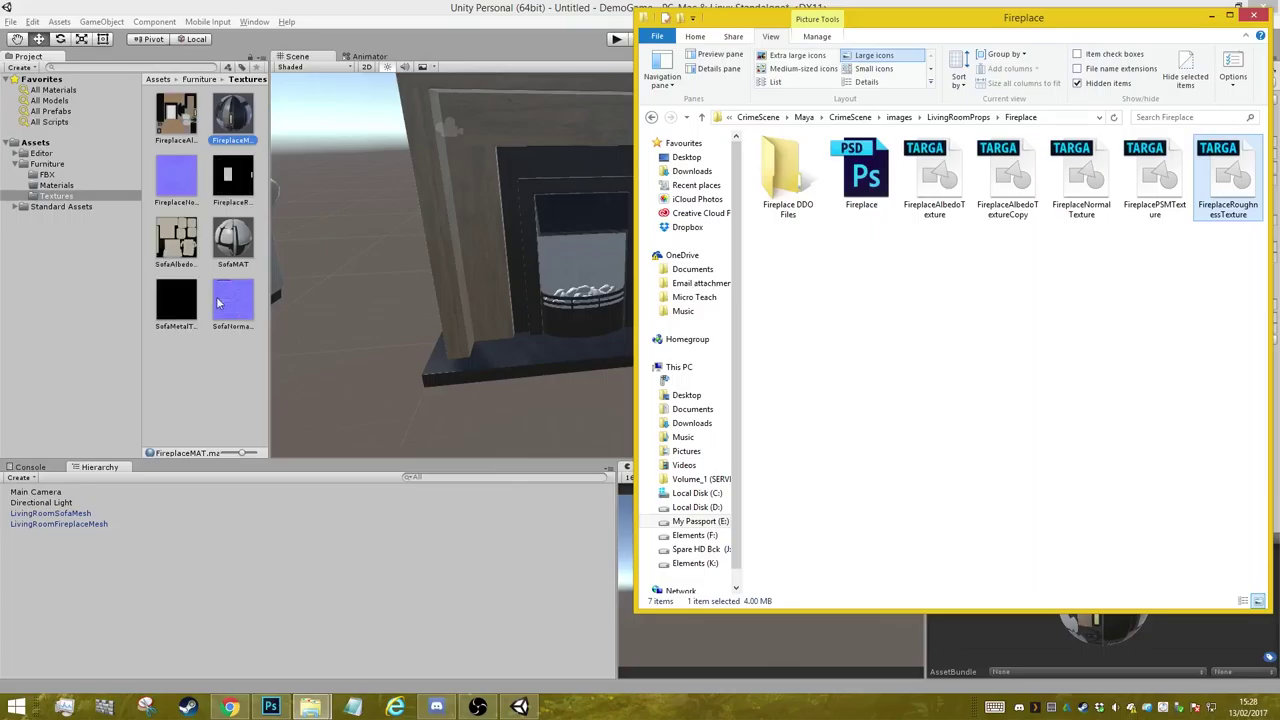
# - Assign FireplaceRoughnessTexture as FireplaceMAT's Metallic map
pyautogui.click(224, 219)
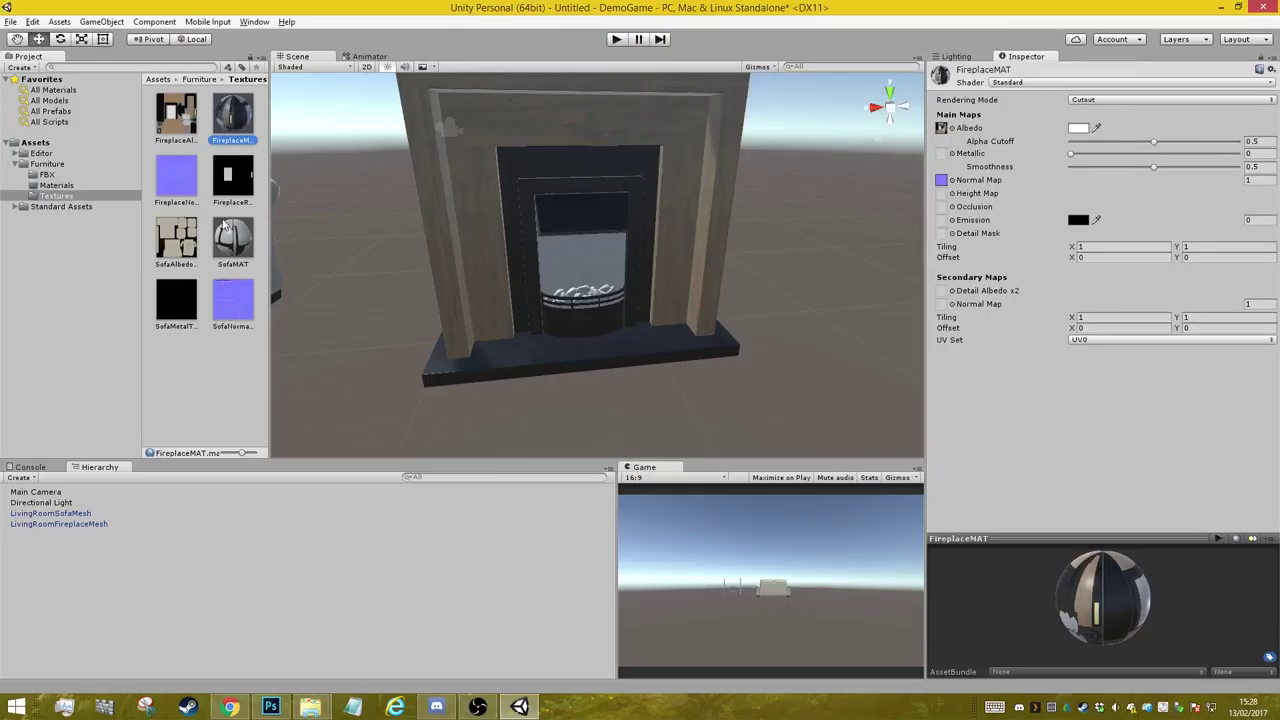
pyautogui.moveTo(230, 176); pyautogui.dragTo(1147, 209)
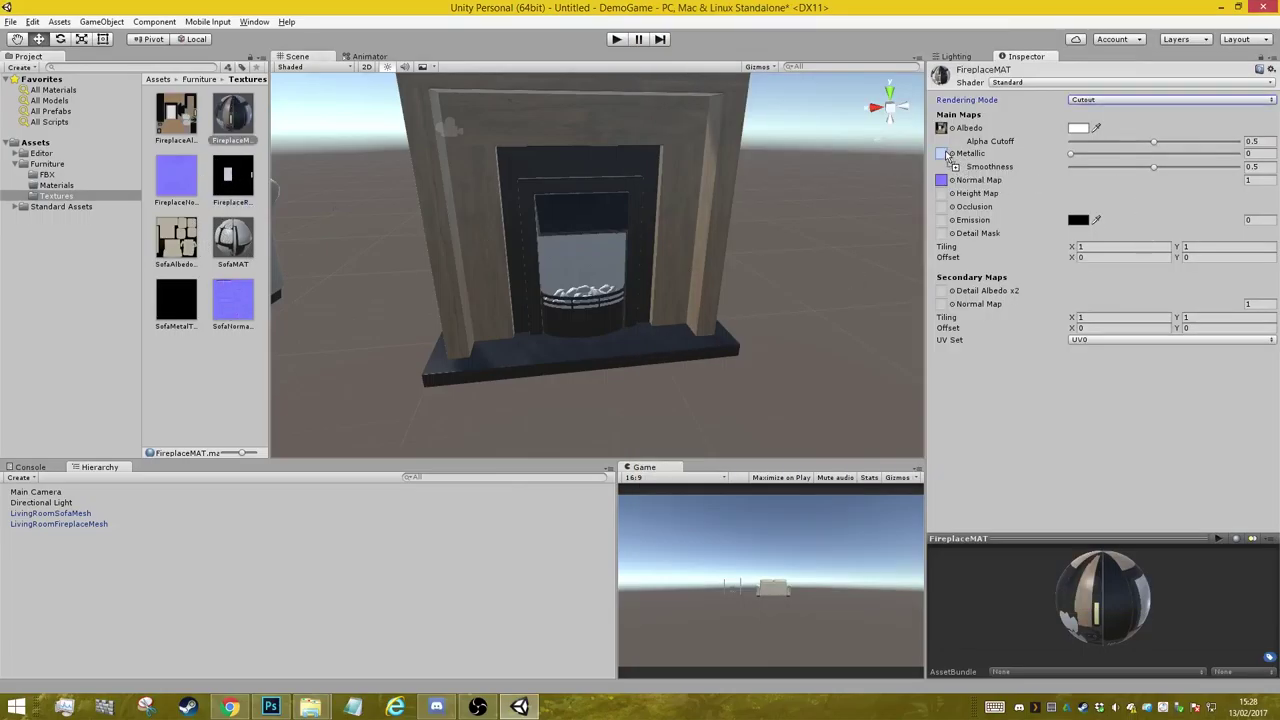
pyautogui.moveTo(947, 155); pyautogui.dragTo(946, 155)
pyautogui.scroll(5, 557, 242)
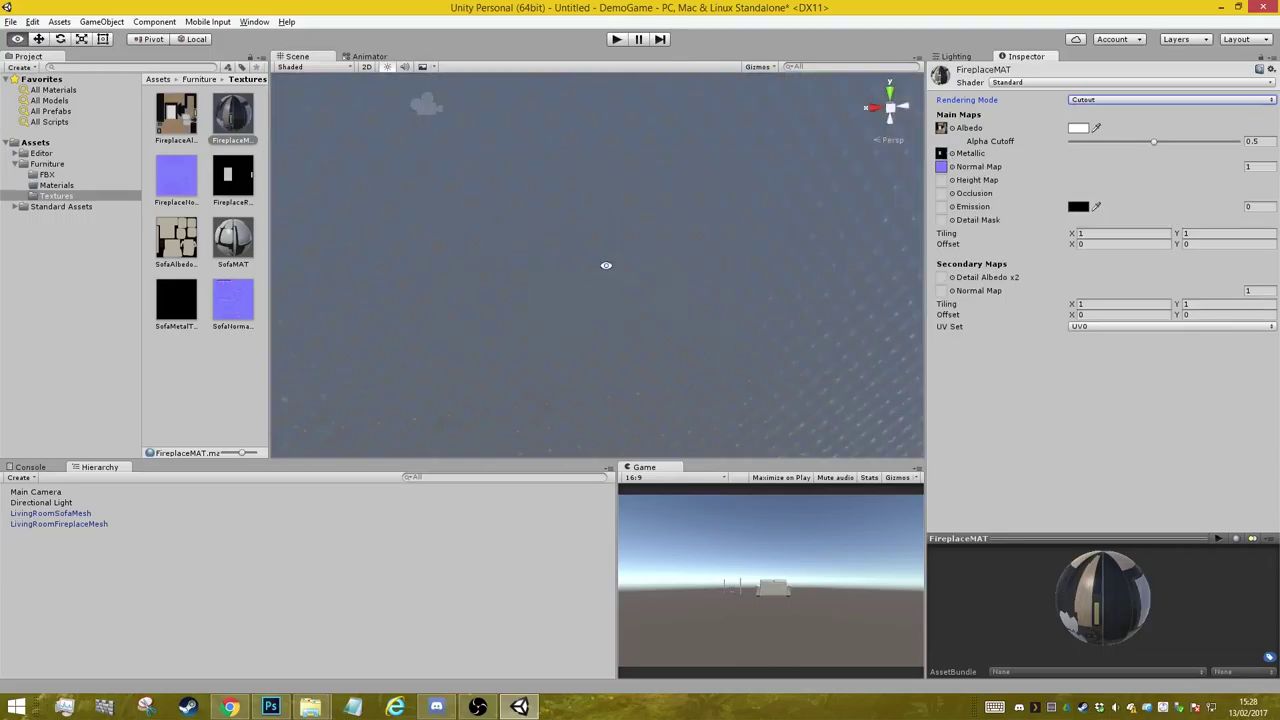
# - Lower FireplaceMAT's Alpha Cutoff to 0.412, then open the project's FBX folder
pyautogui.moveTo(580, 257)
pyautogui.keyDown('alt'); pyautogui.mouseDown()
pyautogui.moveTo(852, 157)
pyautogui.moveTo(410, 301)
pyautogui.moveTo(785, 237)
pyautogui.moveTo(389, 148)
pyautogui.mouseUp(); pyautogui.keyUp('alt')
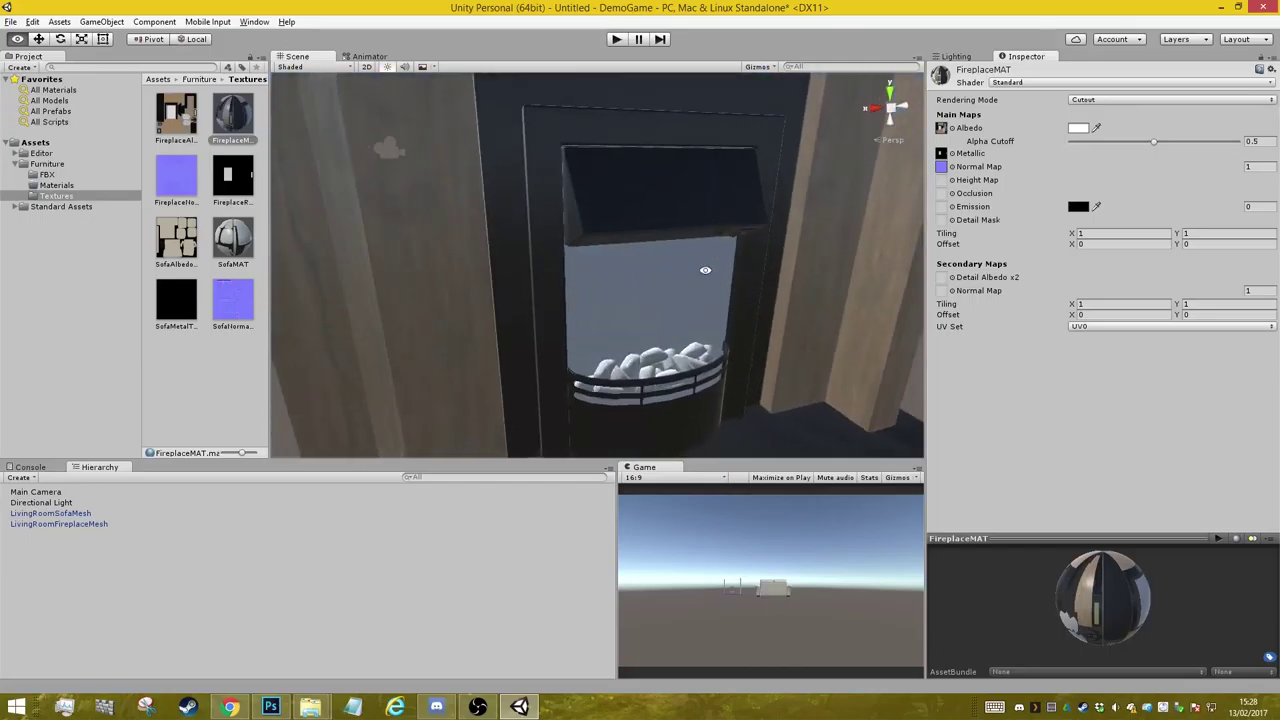
pyautogui.click(1155, 143)
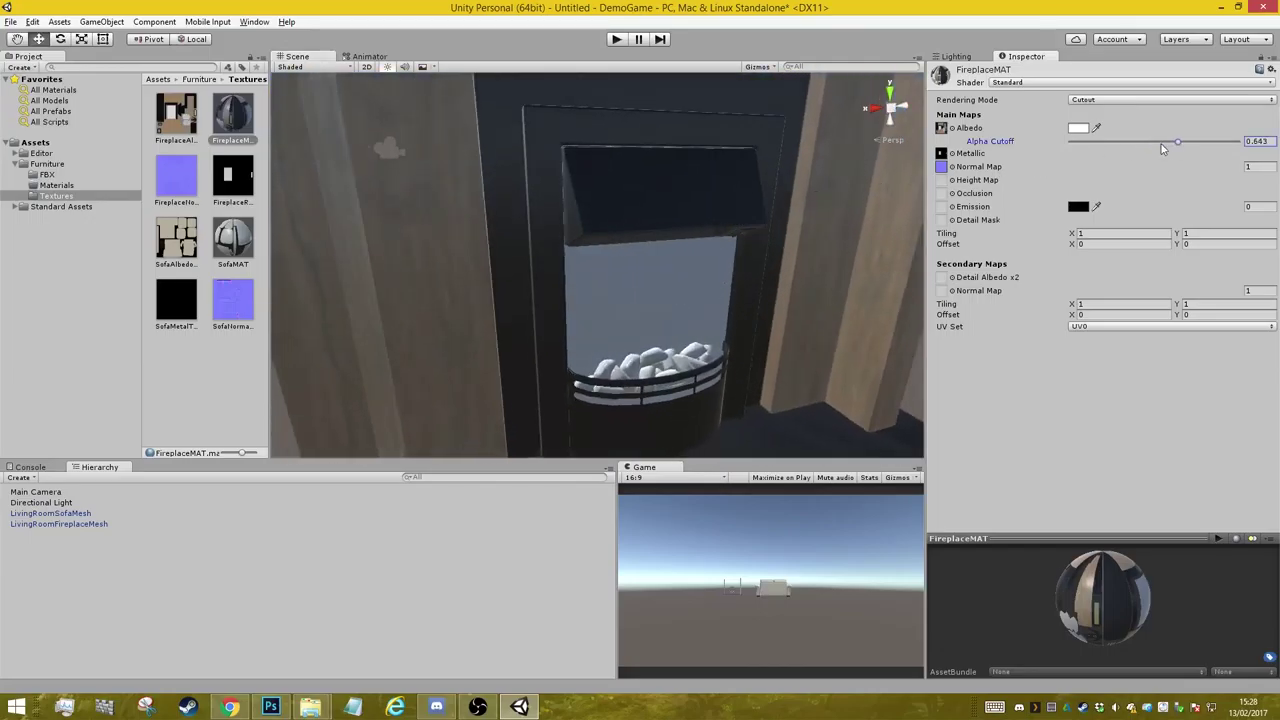
pyautogui.moveTo(1163, 149)
pyautogui.mouseDown()
pyautogui.moveTo(1240, 143)
pyautogui.moveTo(1176, 172)
pyautogui.mouseUp()
pyautogui.moveTo(600, 260)
pyautogui.keyDown('alt'); pyautogui.mouseDown()
pyautogui.moveTo(685, 347)
pyautogui.moveTo(698, 240)
pyautogui.moveTo(631, 277)
pyautogui.moveTo(712, 232)
pyautogui.moveTo(640, 263)
pyautogui.moveTo(486, 282)
pyautogui.mouseUp(); pyautogui.keyUp('alt')
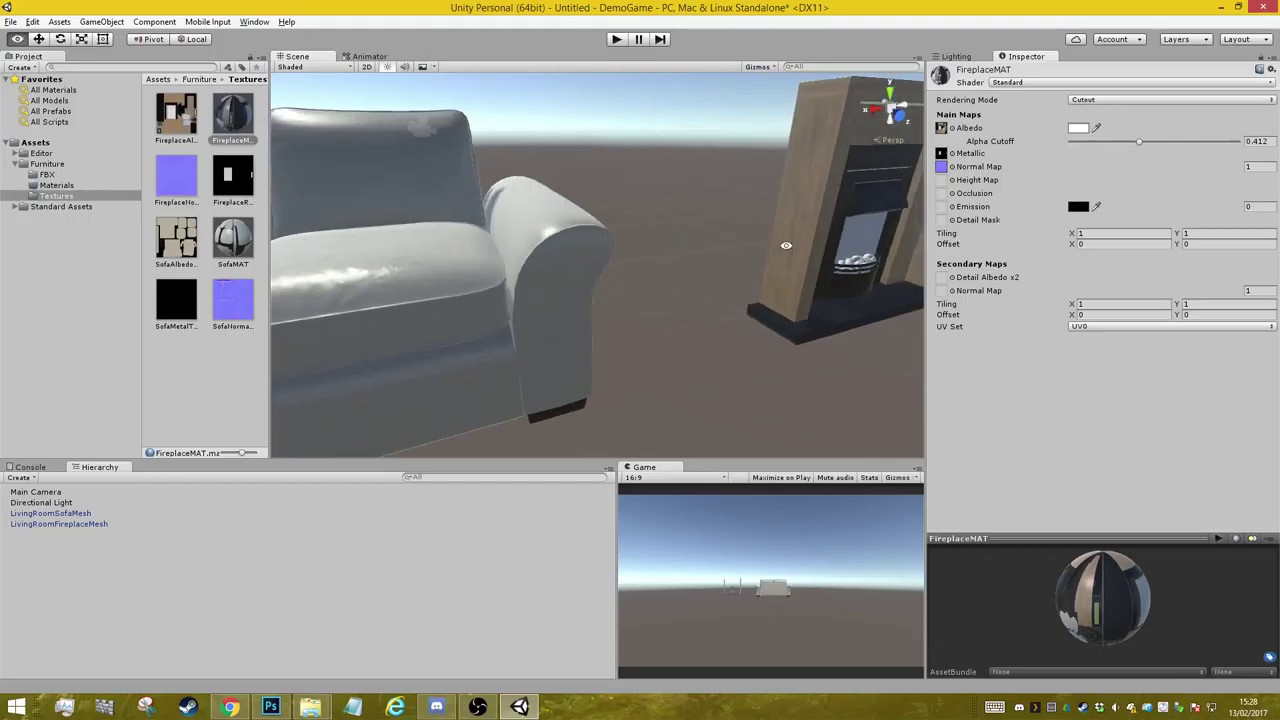
pyautogui.moveTo(605, 231); pyautogui.dragTo(54, 220, button='right')
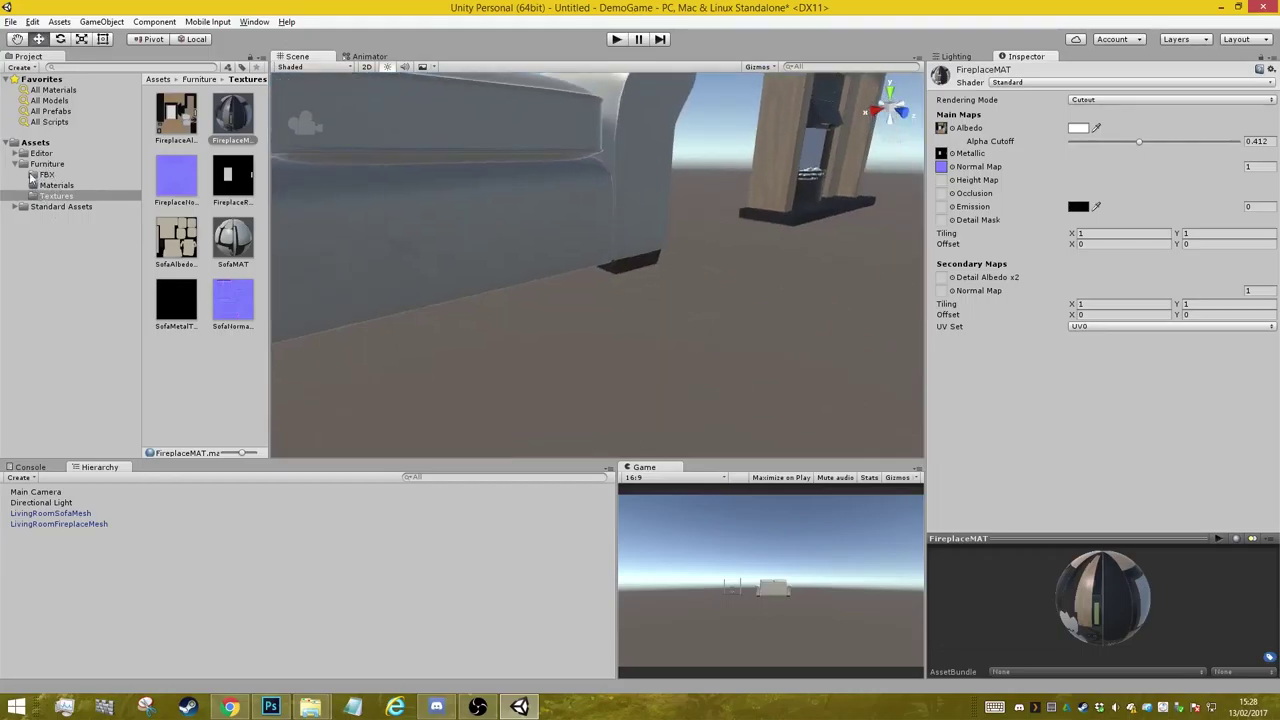
pyautogui.click(47, 175)
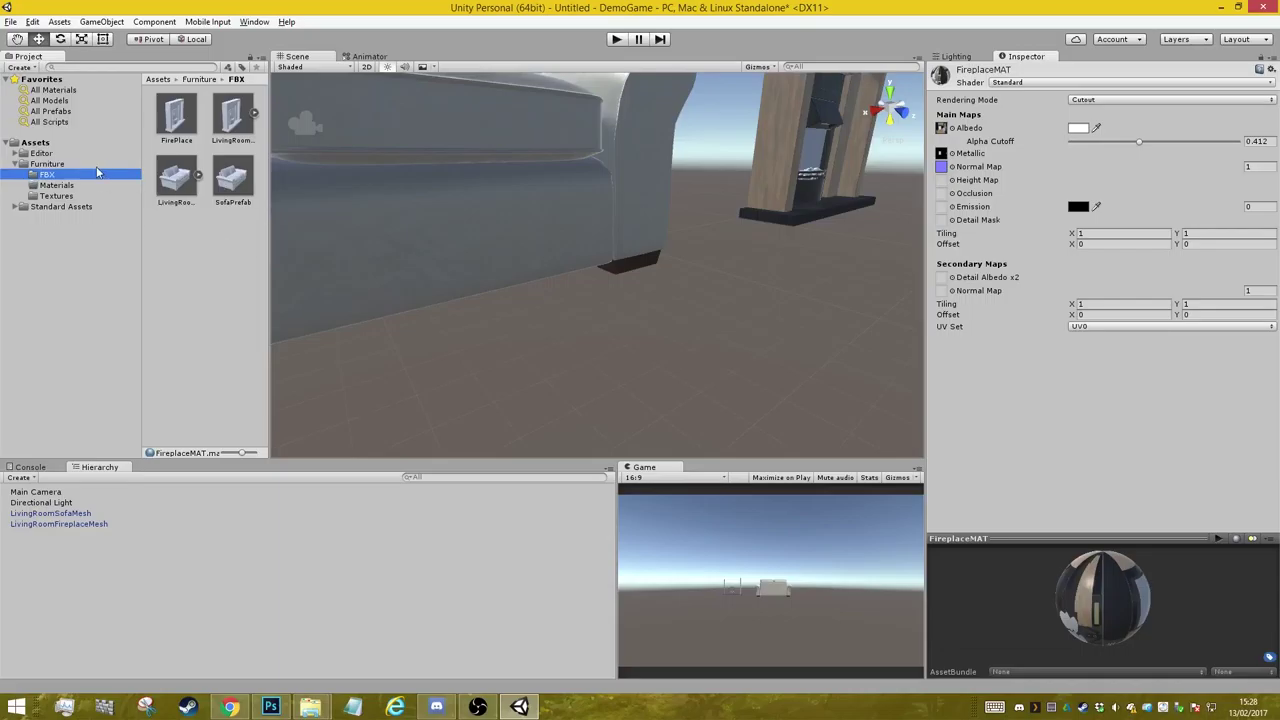
pyautogui.rightClick(190, 256)
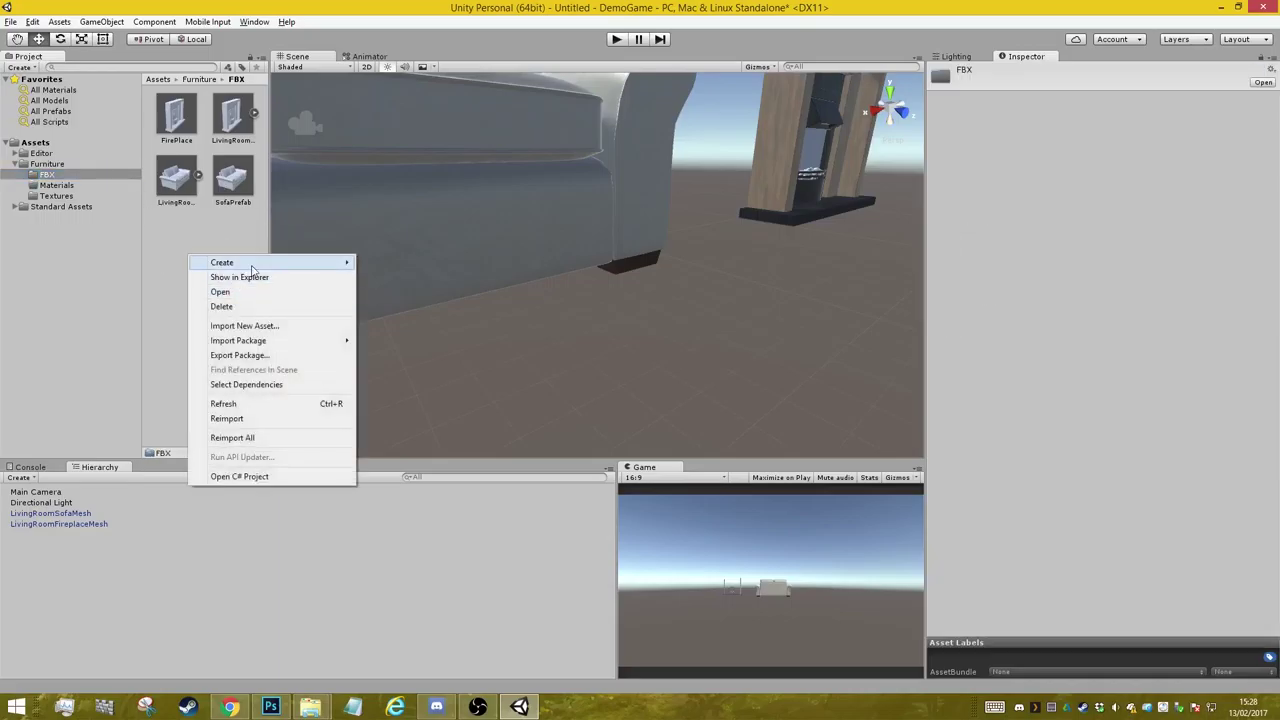
# - Start Import New Asset and browse to SureFootingART/Art/Characters/Pete on the E: drive
pyautogui.moveTo(260, 266)
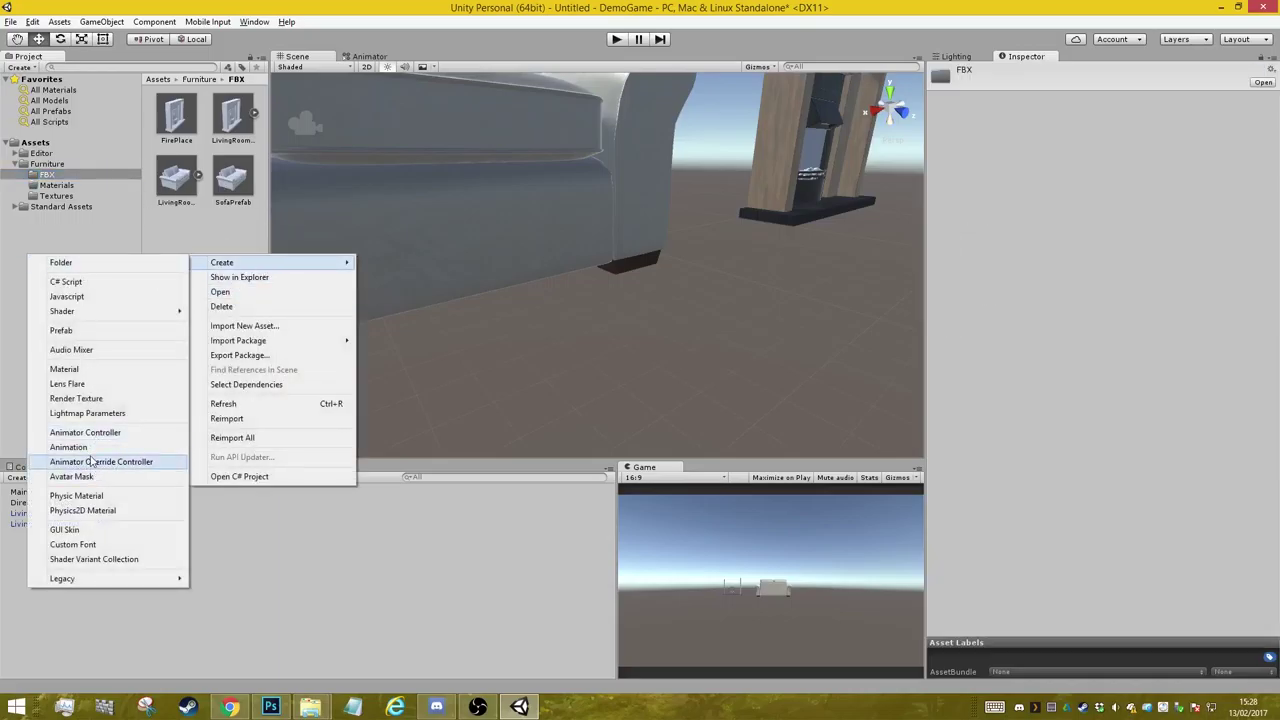
pyautogui.click(242, 326)
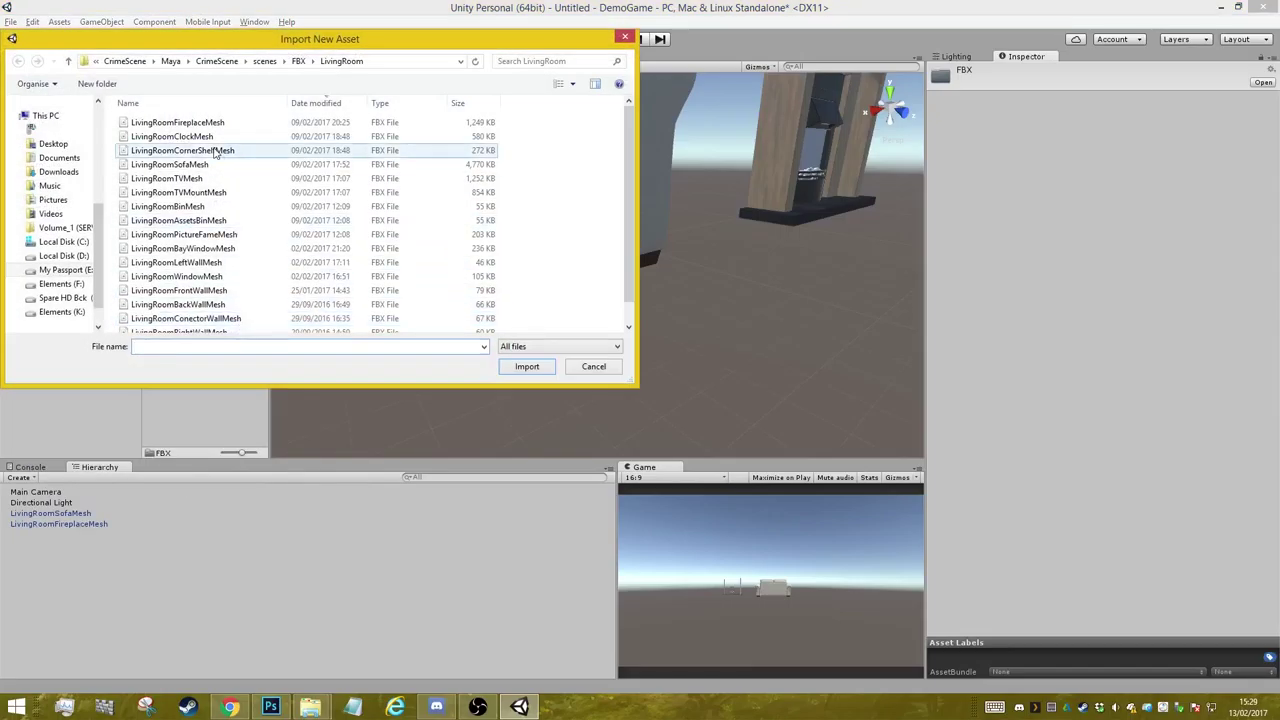
pyautogui.click(166, 61)
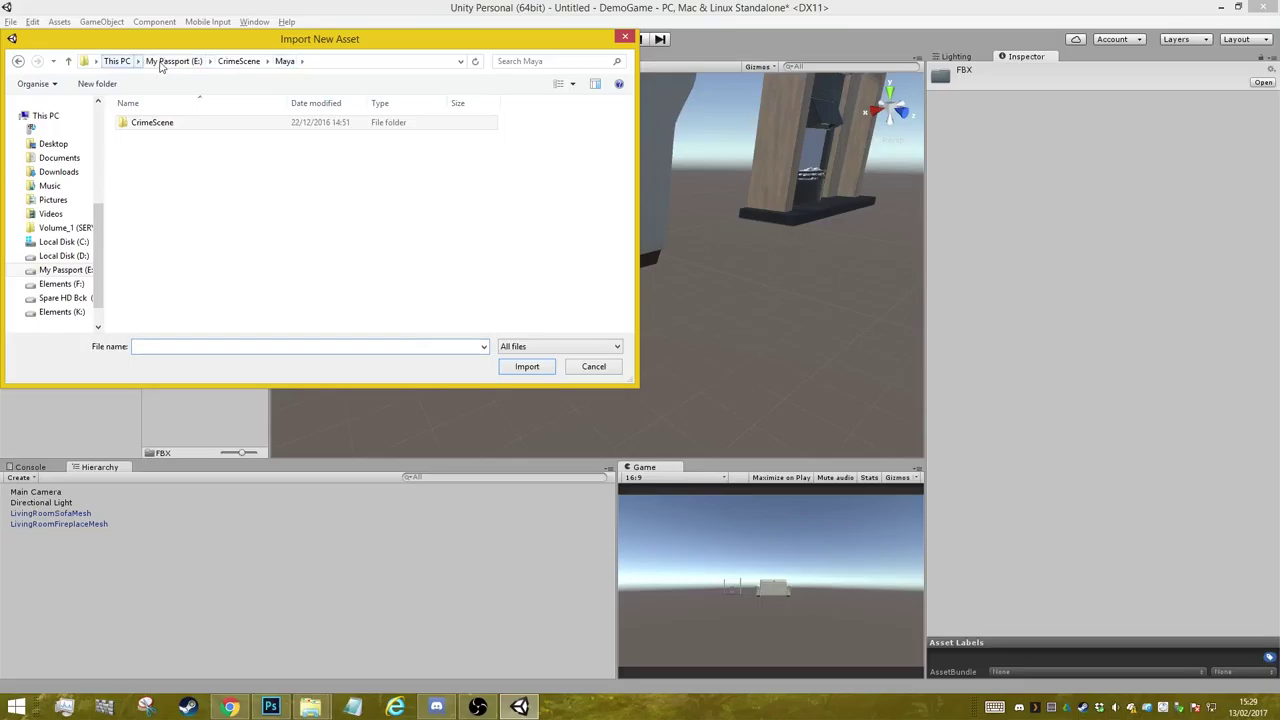
pyautogui.click(160, 61)
pyautogui.scroll(-1, 166, 300)
pyautogui.doubleClick(168, 305)
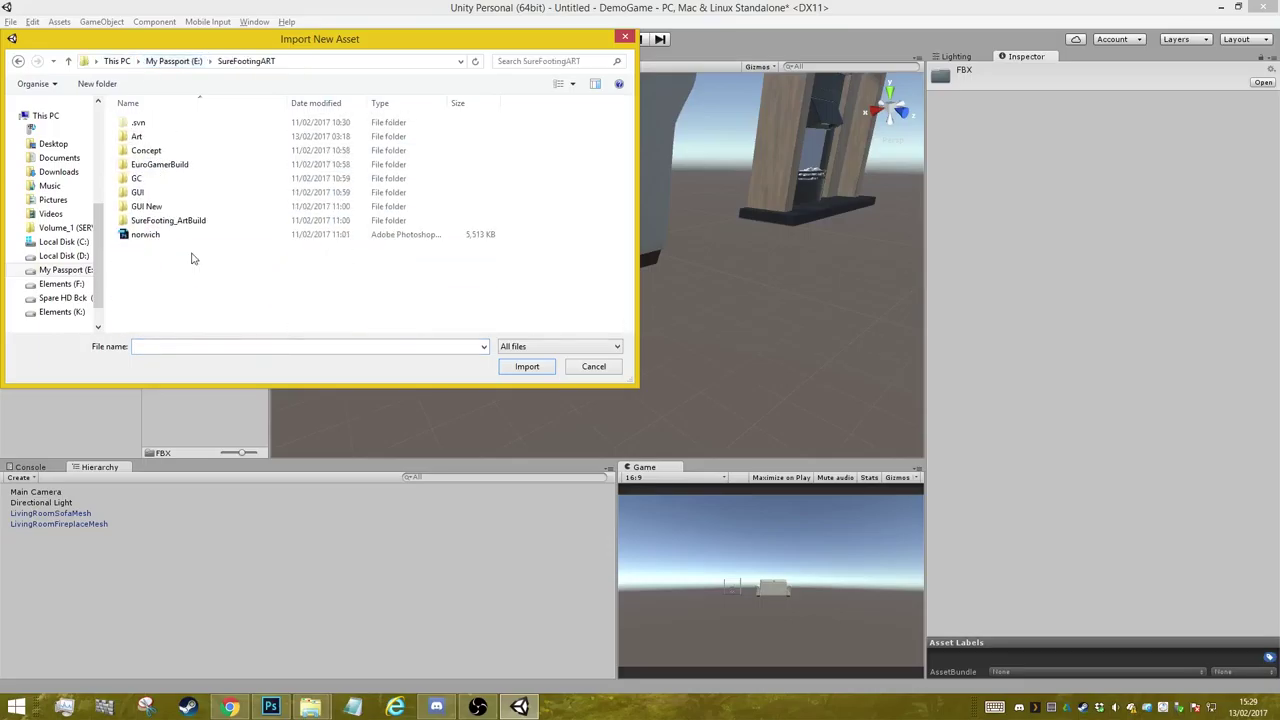
pyautogui.doubleClick(137, 136)
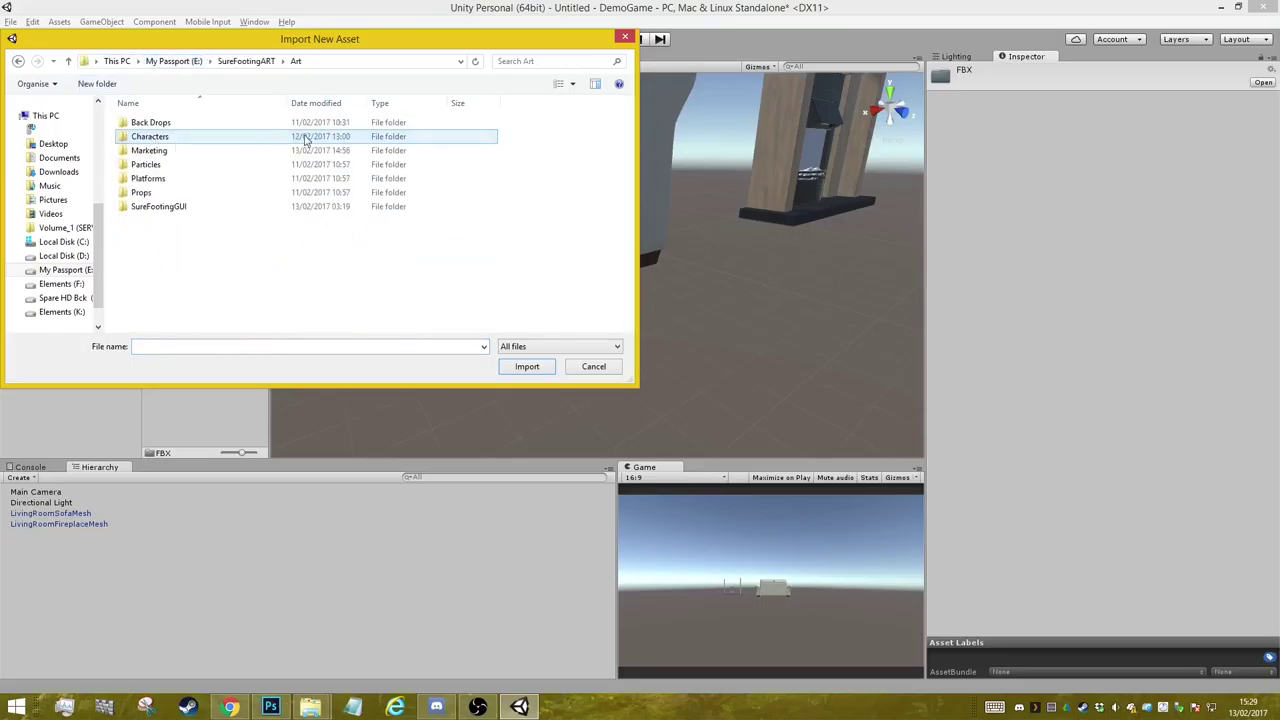
pyautogui.doubleClick(170, 137)
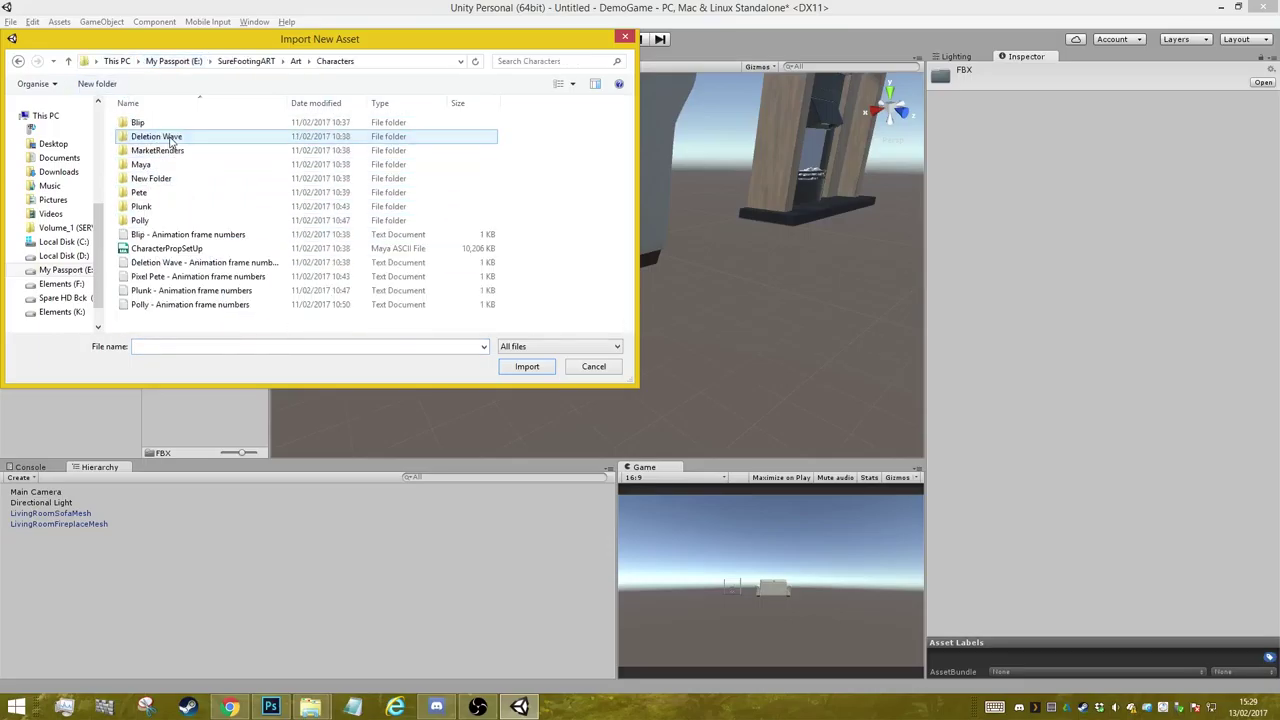
pyautogui.doubleClick(140, 192)
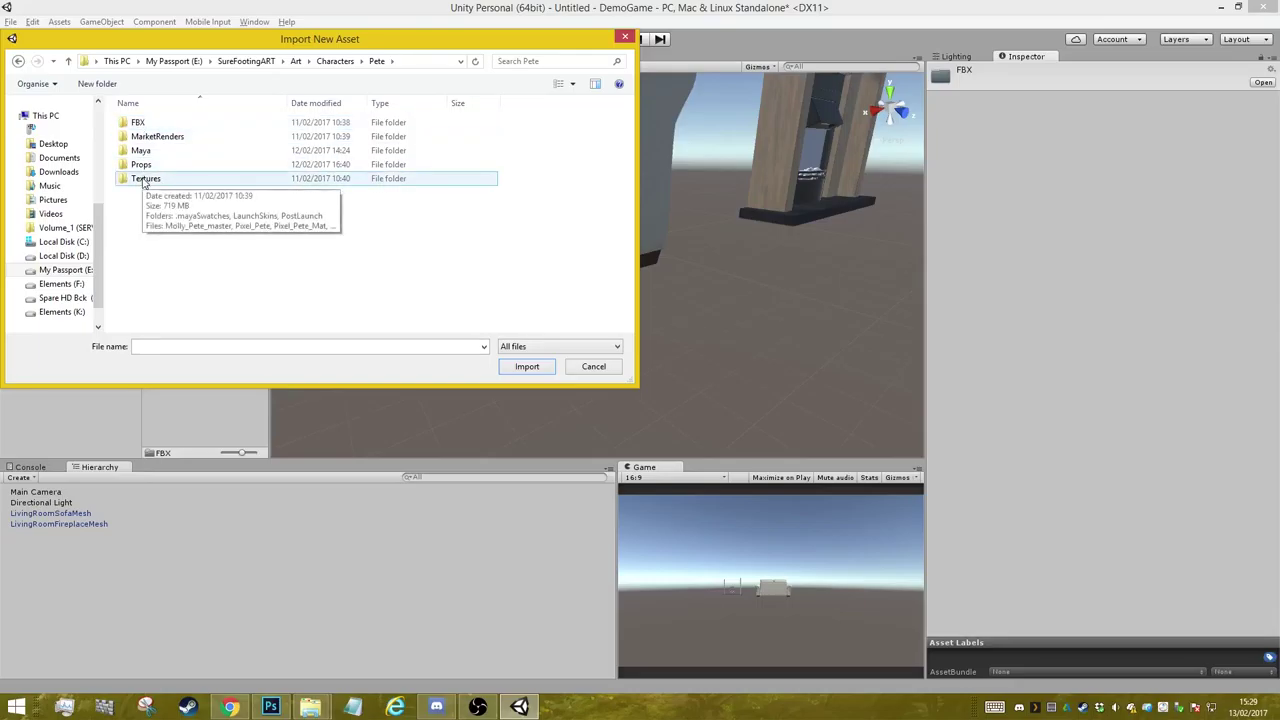
# - Import PeteAnim from Pete's FBX folder
pyautogui.click(144, 182)
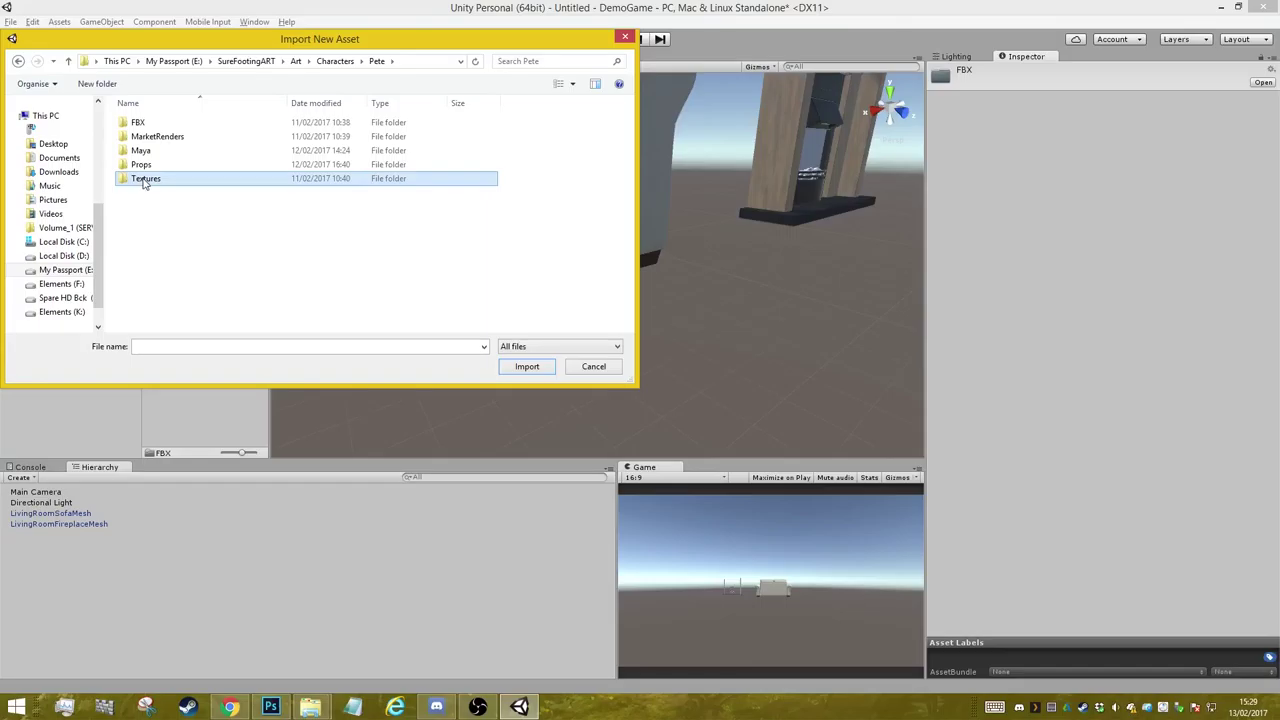
pyautogui.doubleClick(145, 123)
pyautogui.click(155, 137)
pyautogui.doubleClick(157, 139)
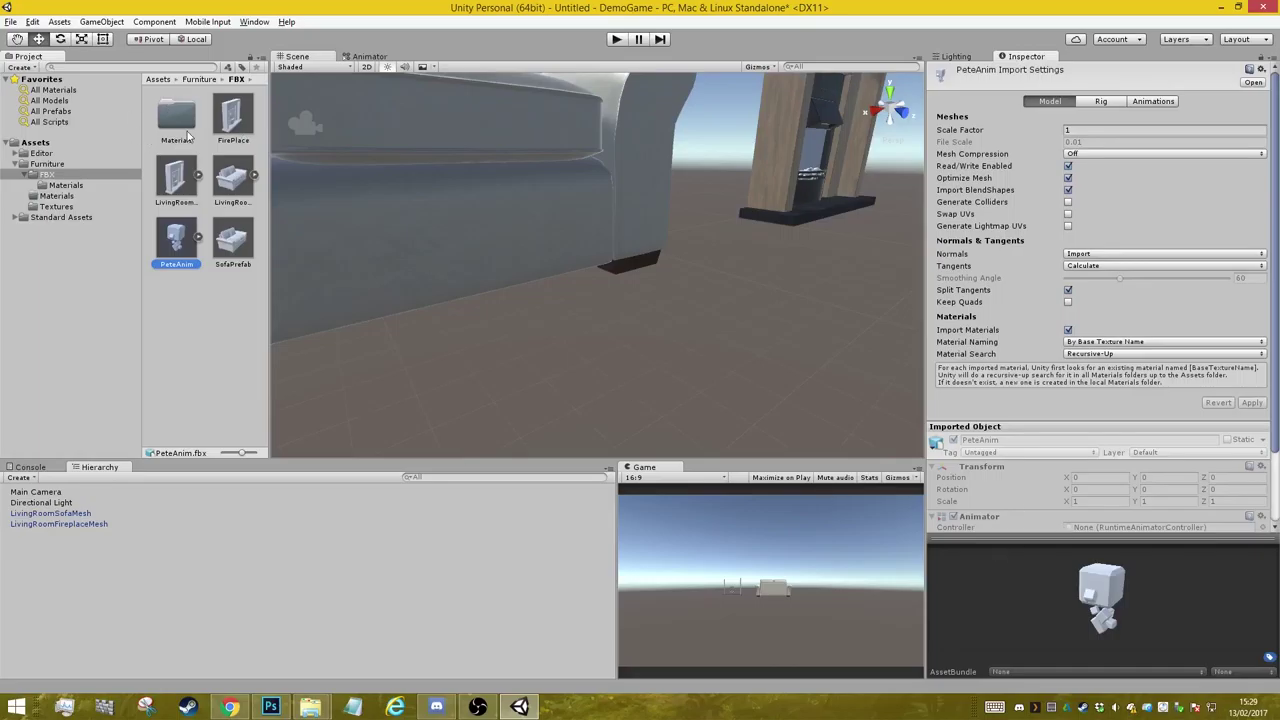
# - Delete the generated Materials folder and untick Import Materials for PeteAnim
pyautogui.click(182, 116)
pyautogui.press('Delete')
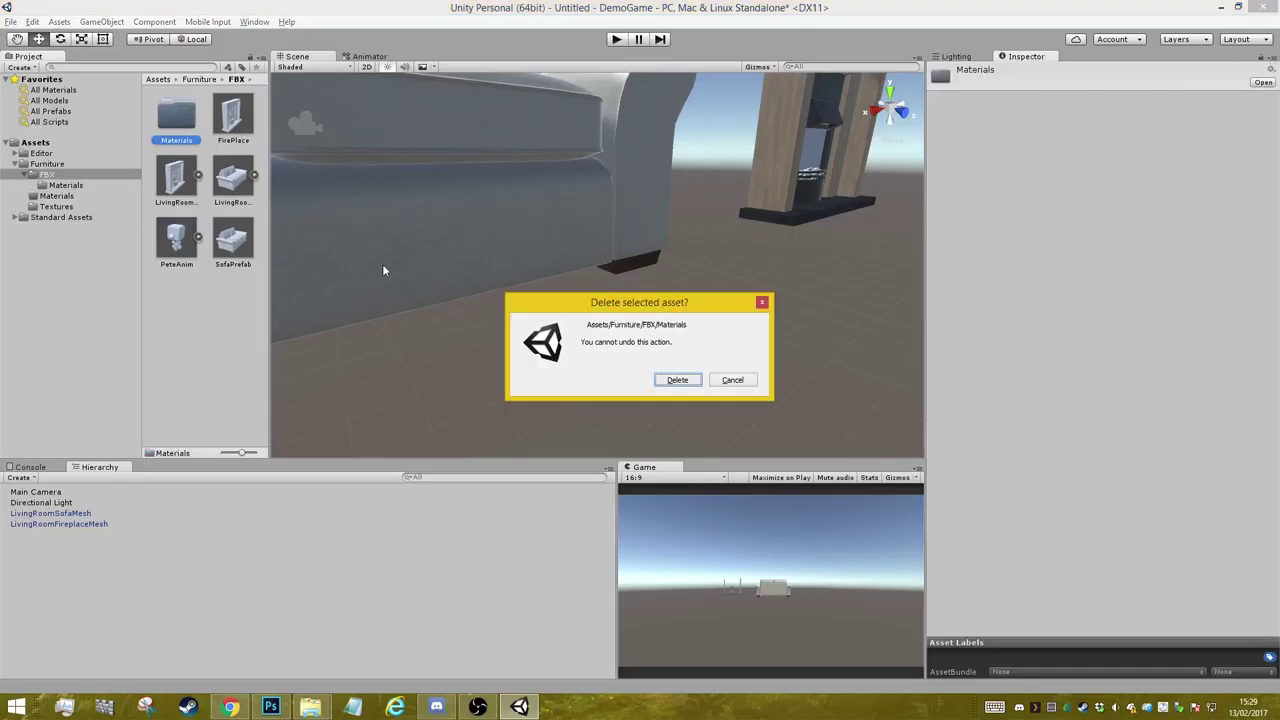
pyautogui.press('Return')
pyautogui.click(240, 191)
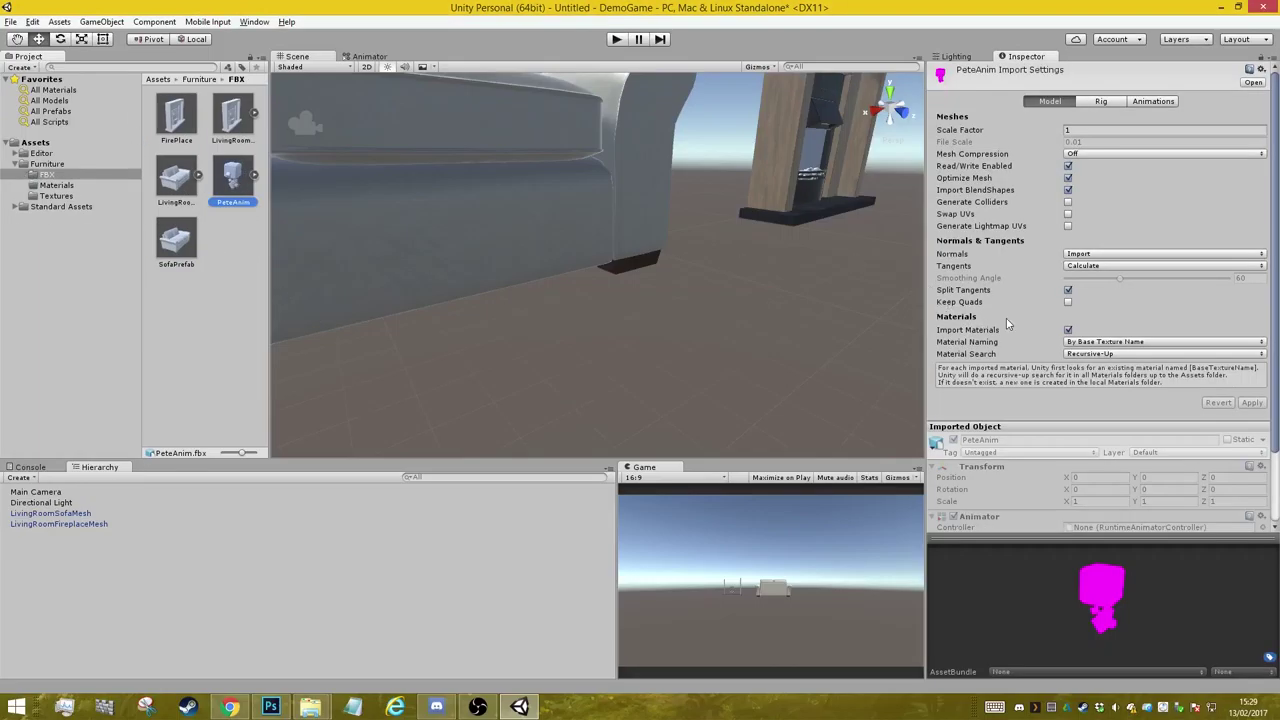
pyautogui.click(1068, 330)
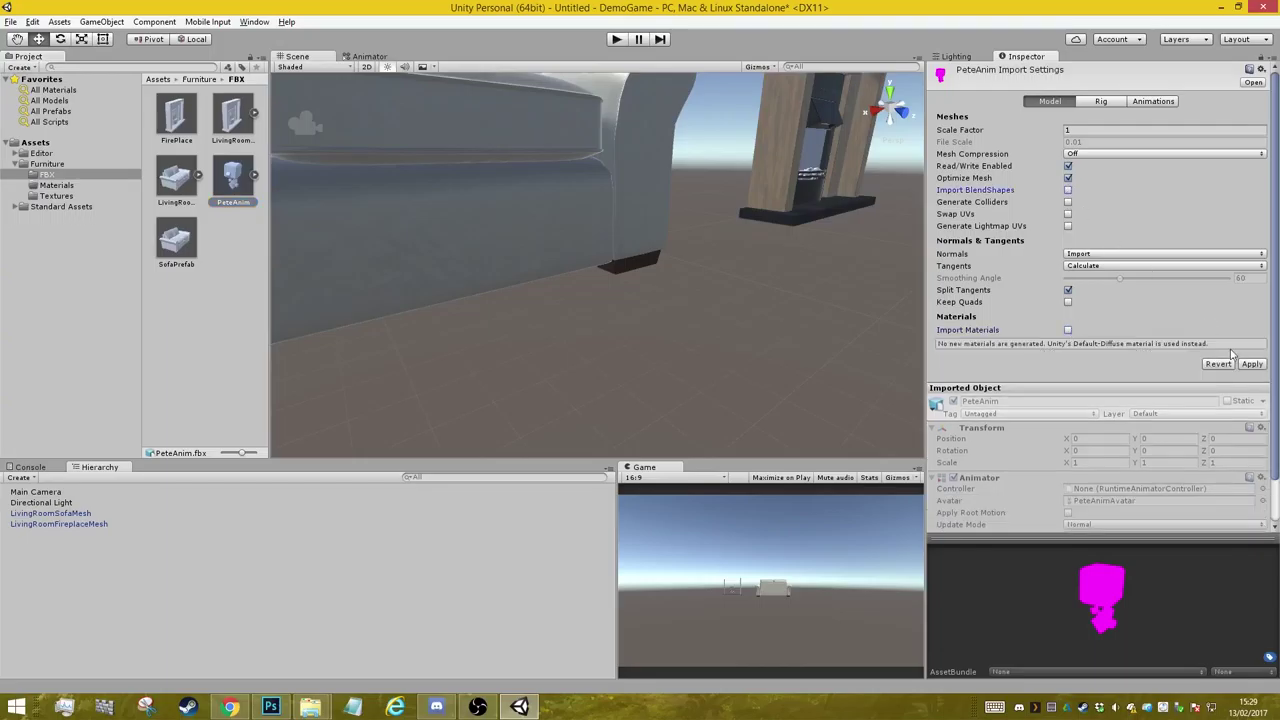
# - Play PeteAnim's Take 001 animation in an enlarged preview pane
pyautogui.click(1101, 102)
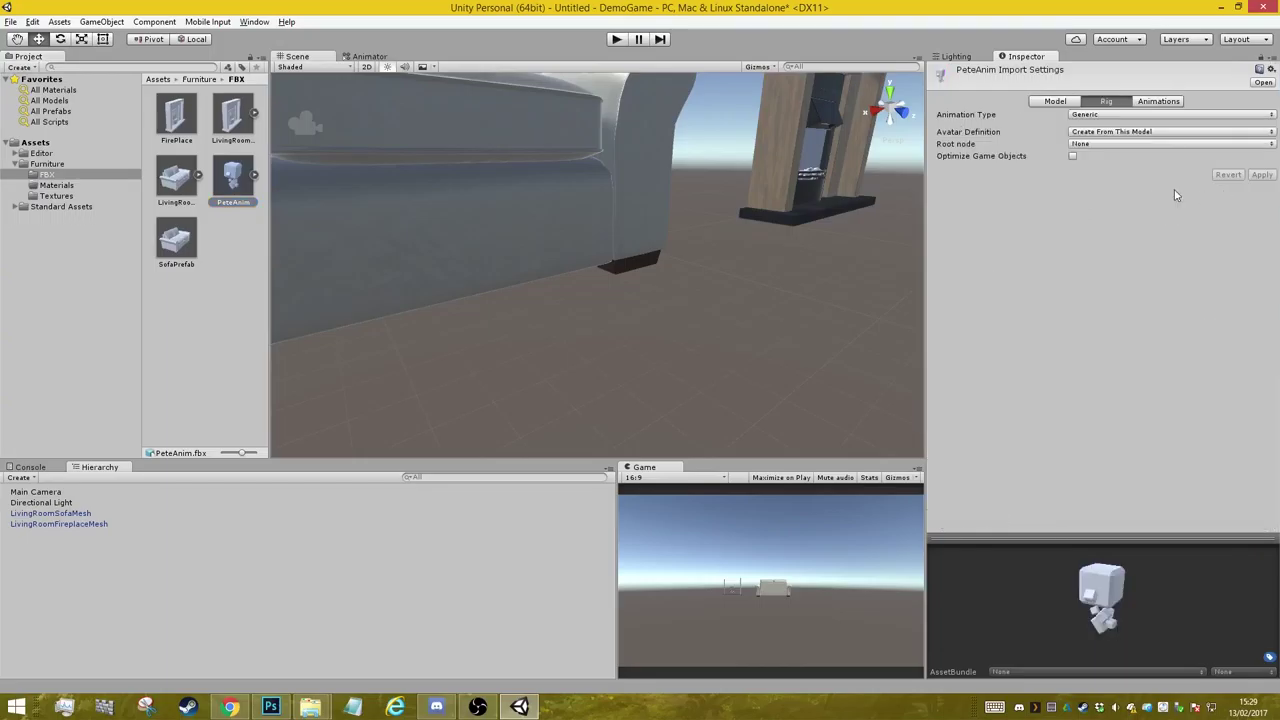
pyautogui.click(1163, 102)
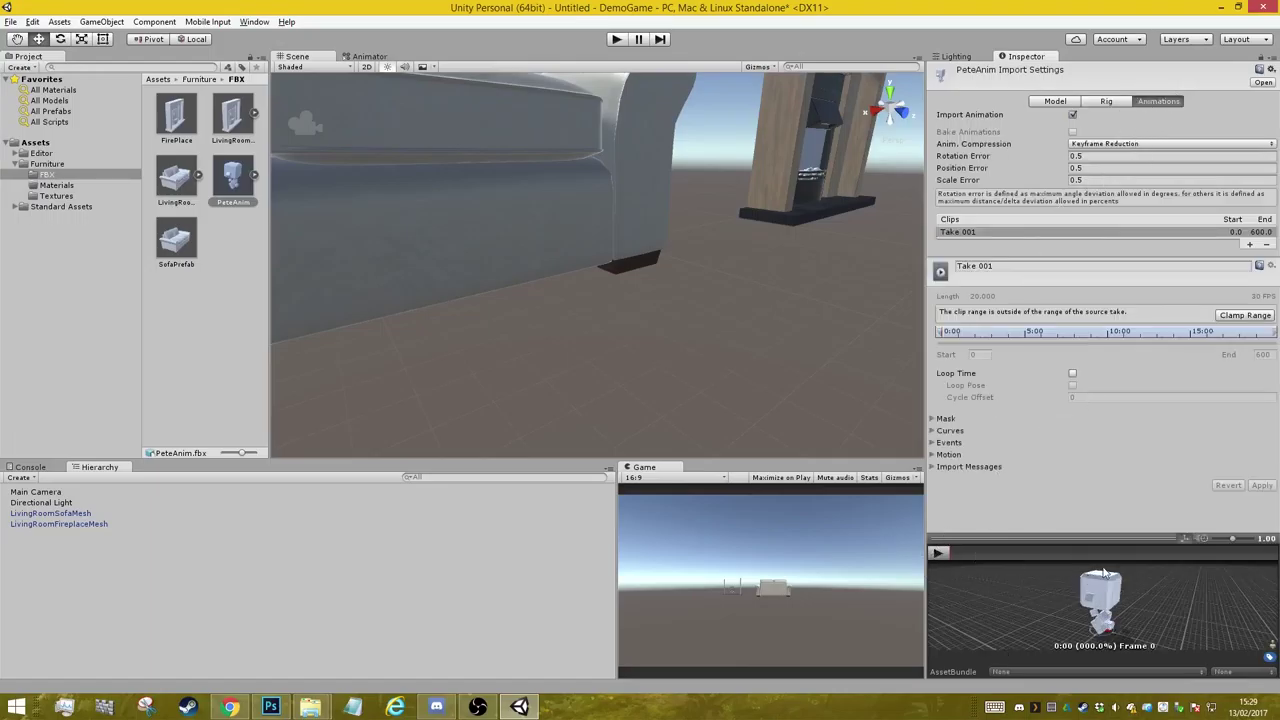
pyautogui.moveTo(1104, 541); pyautogui.dragTo(1105, 463)
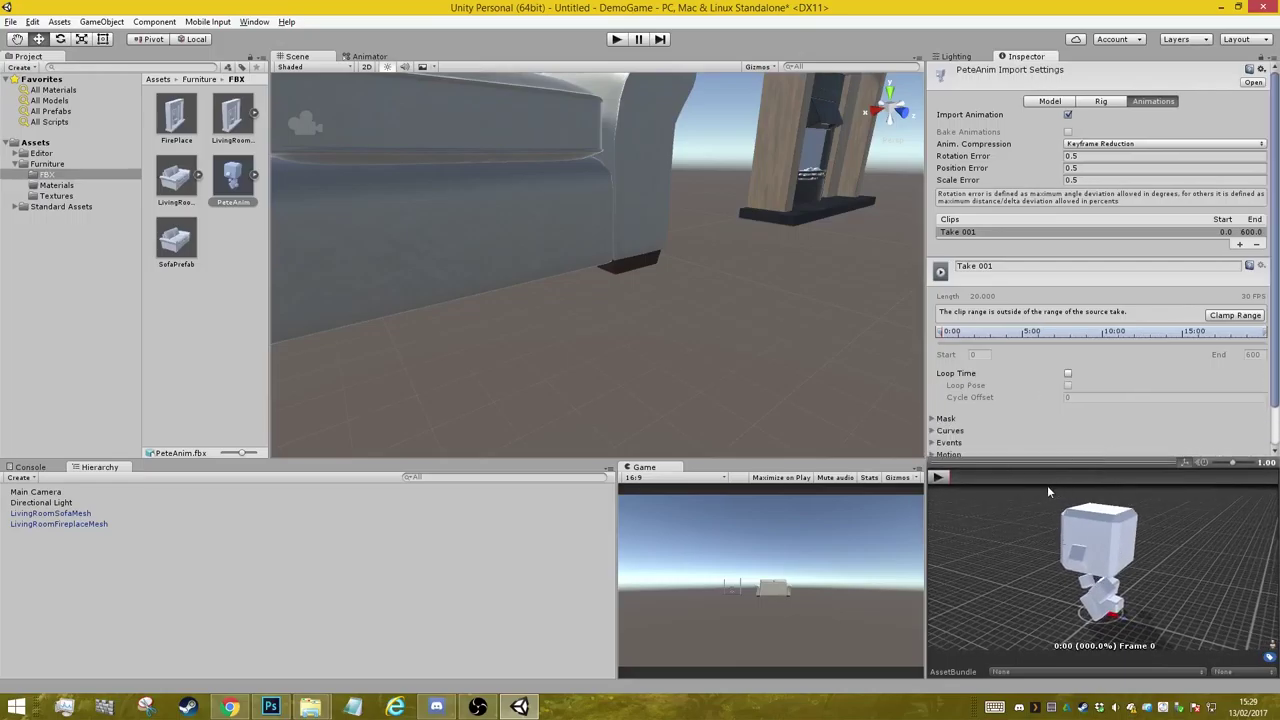
pyautogui.click(941, 477)
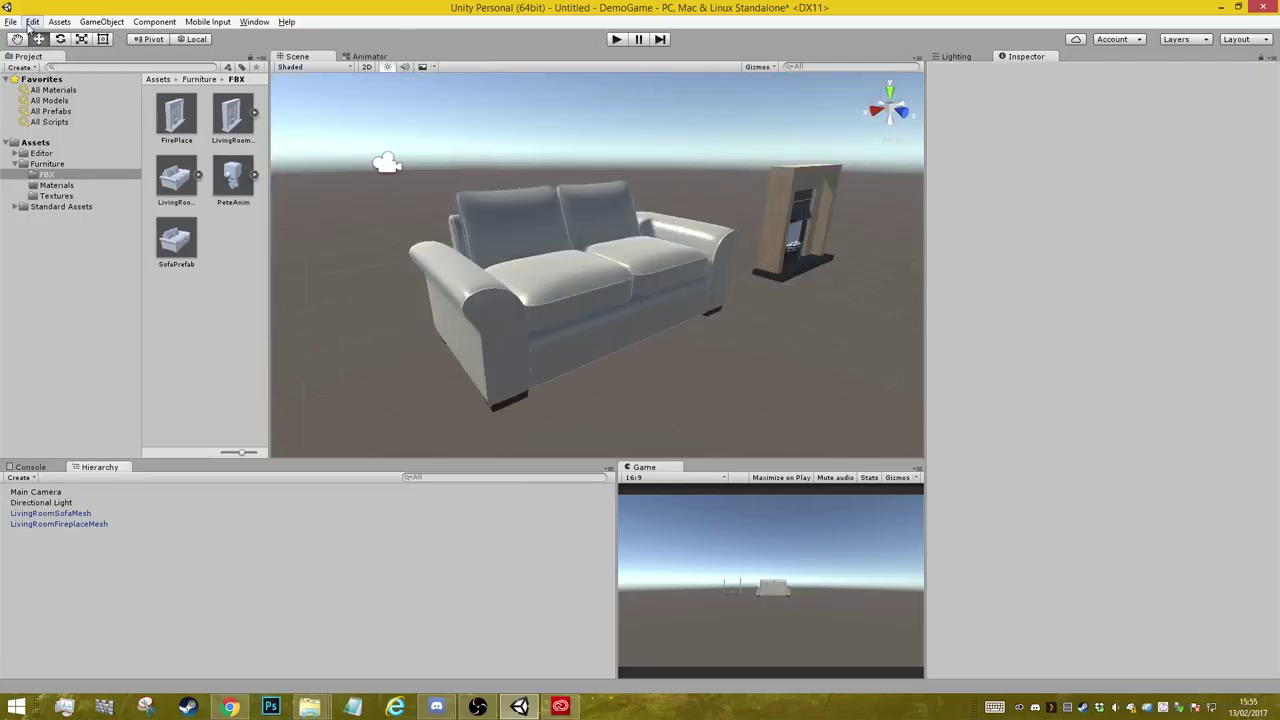
# - Save the scene as FurnitureTestScene in a new Assets/Scenes folder
pyautogui.click(10, 22)
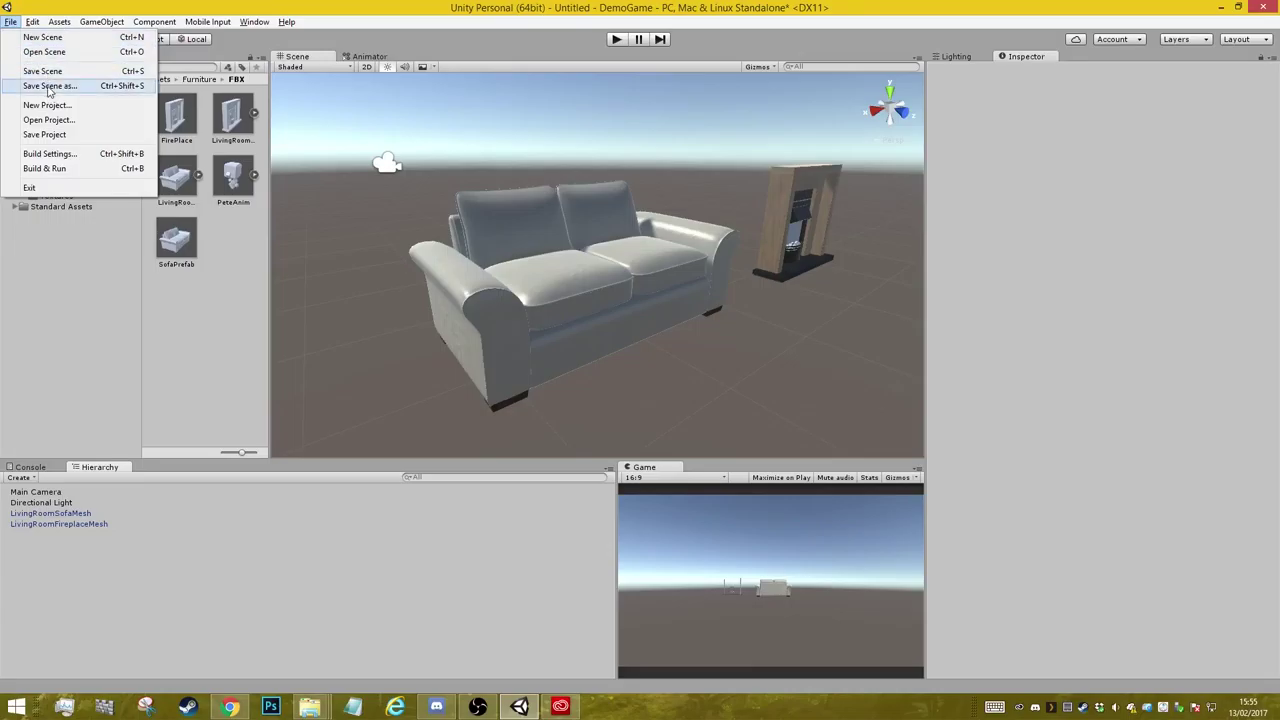
pyautogui.click(49, 86)
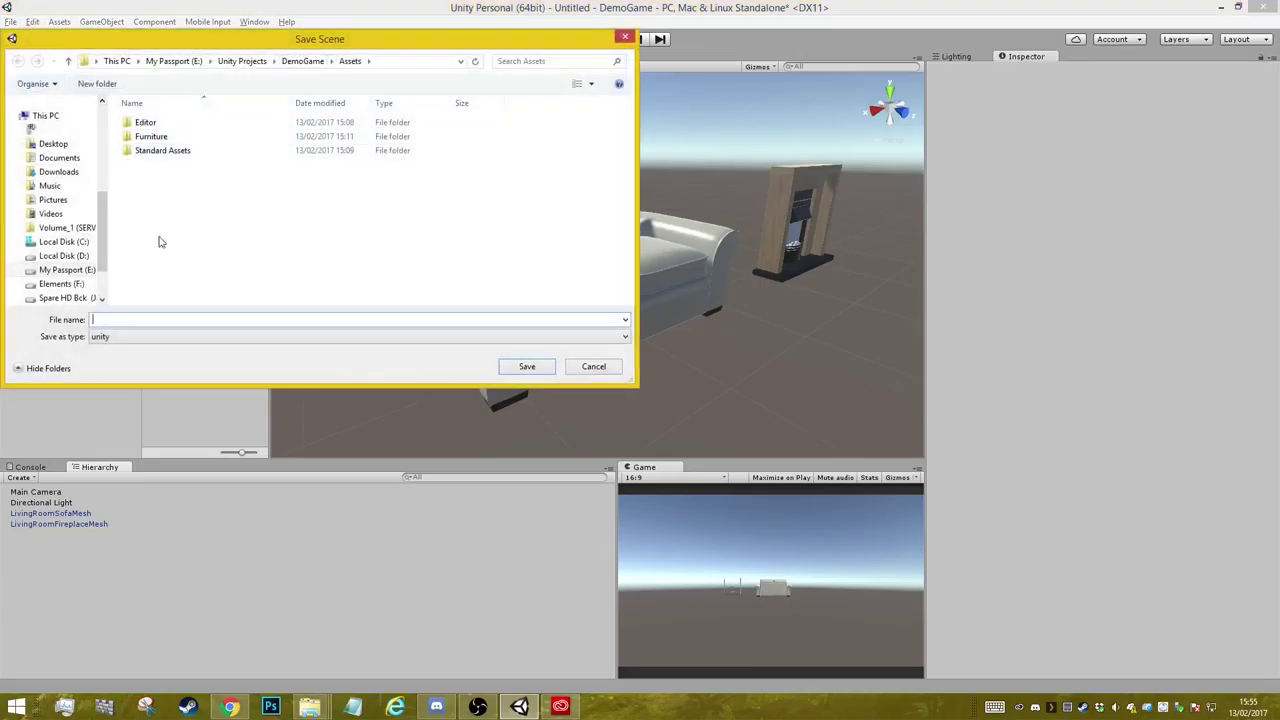
pyautogui.rightClick(165, 207)
pyautogui.moveTo(115, 361)
pyautogui.click(190, 369)
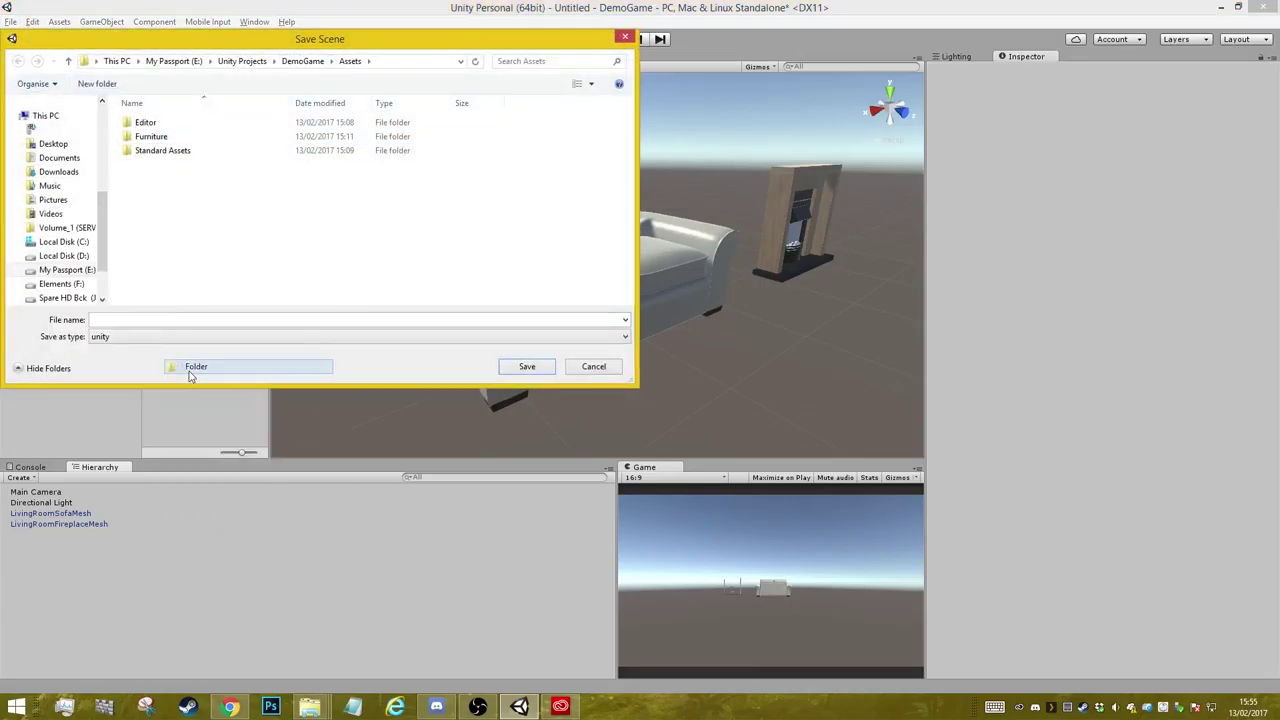
pyautogui.write('Scenes')
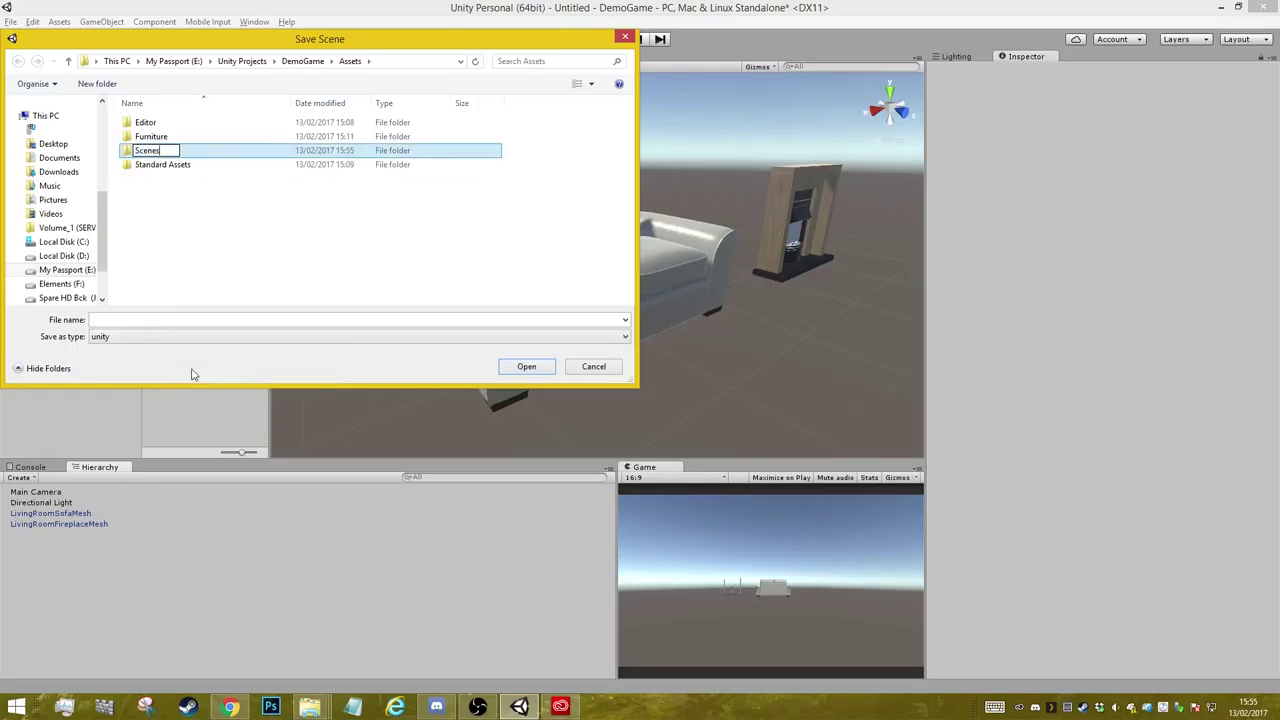
pyautogui.doubleClick(150, 152)
pyautogui.click(195, 322)
pyautogui.write('Furniture')
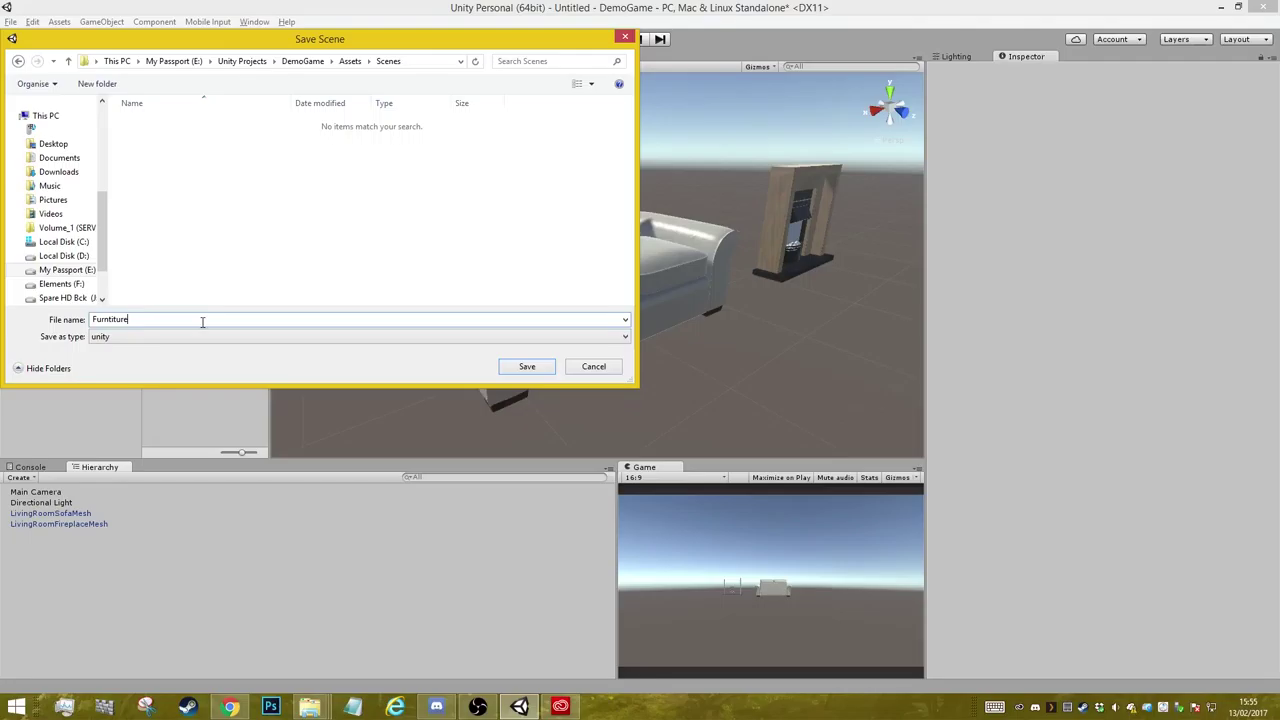
pyautogui.write('TestScene')
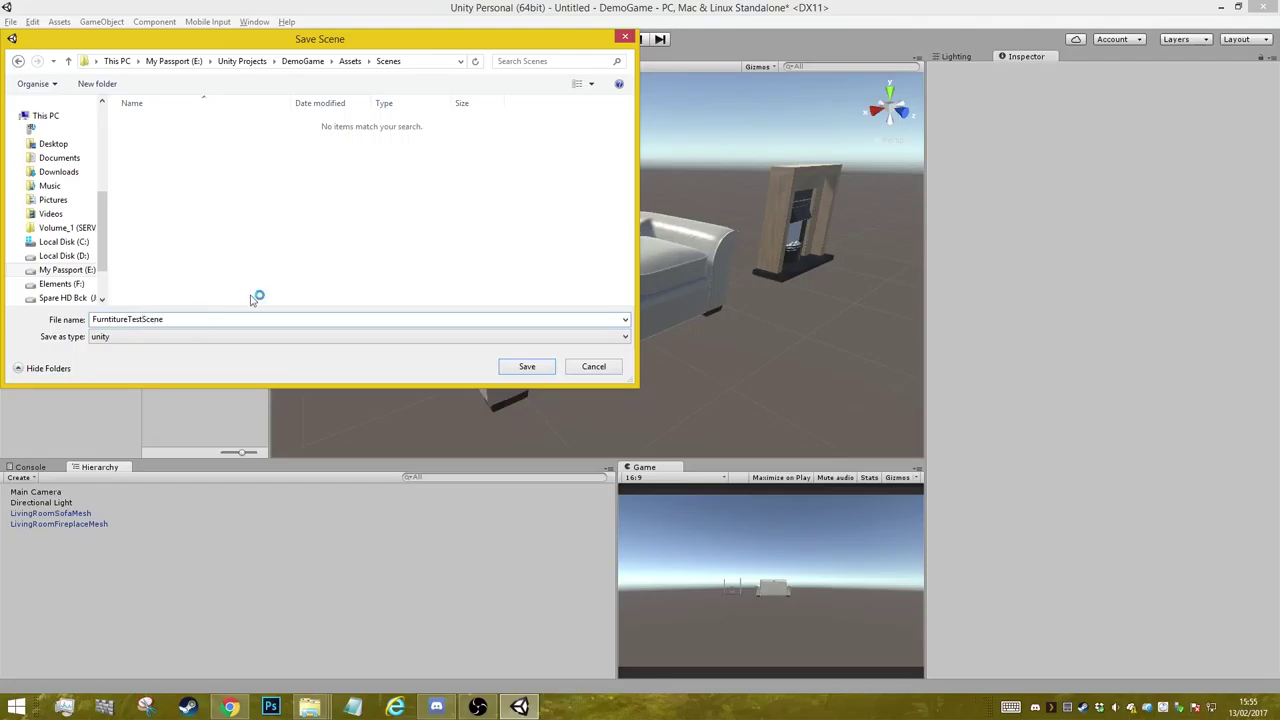
pyautogui.click(531, 366)
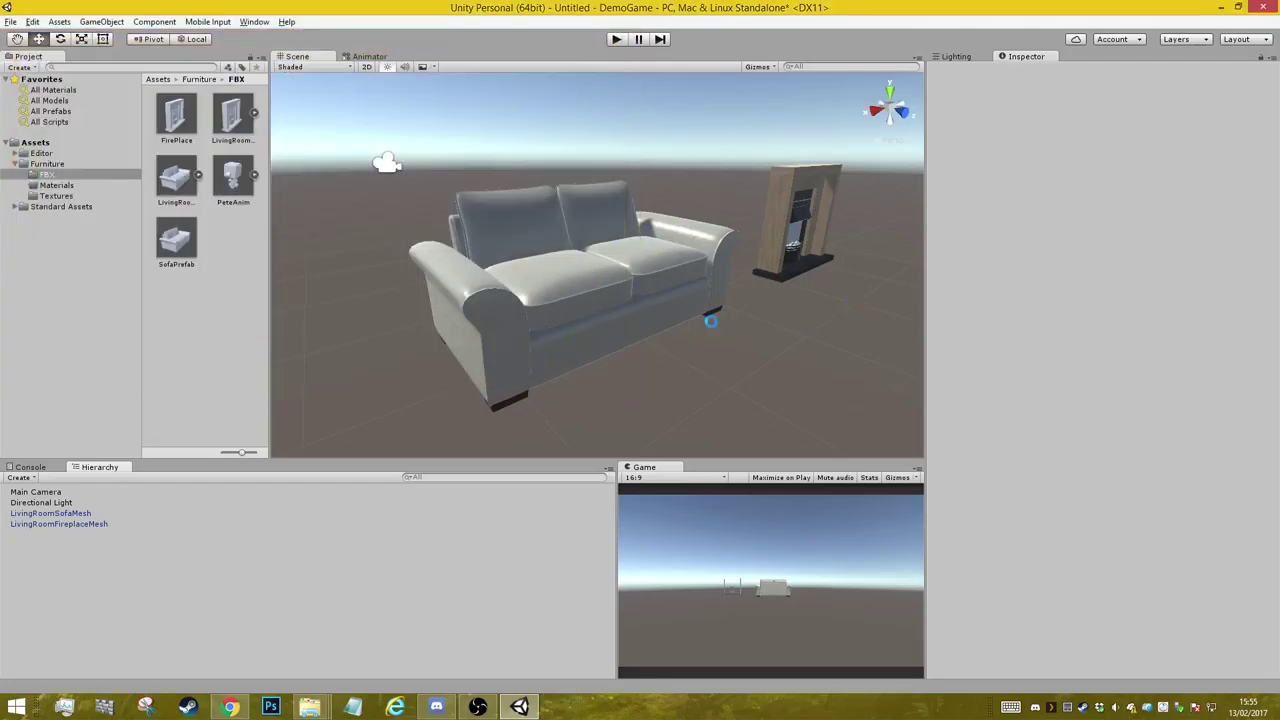
# - Start a fresh empty scene via File > New Scene
pyautogui.click(10, 21)
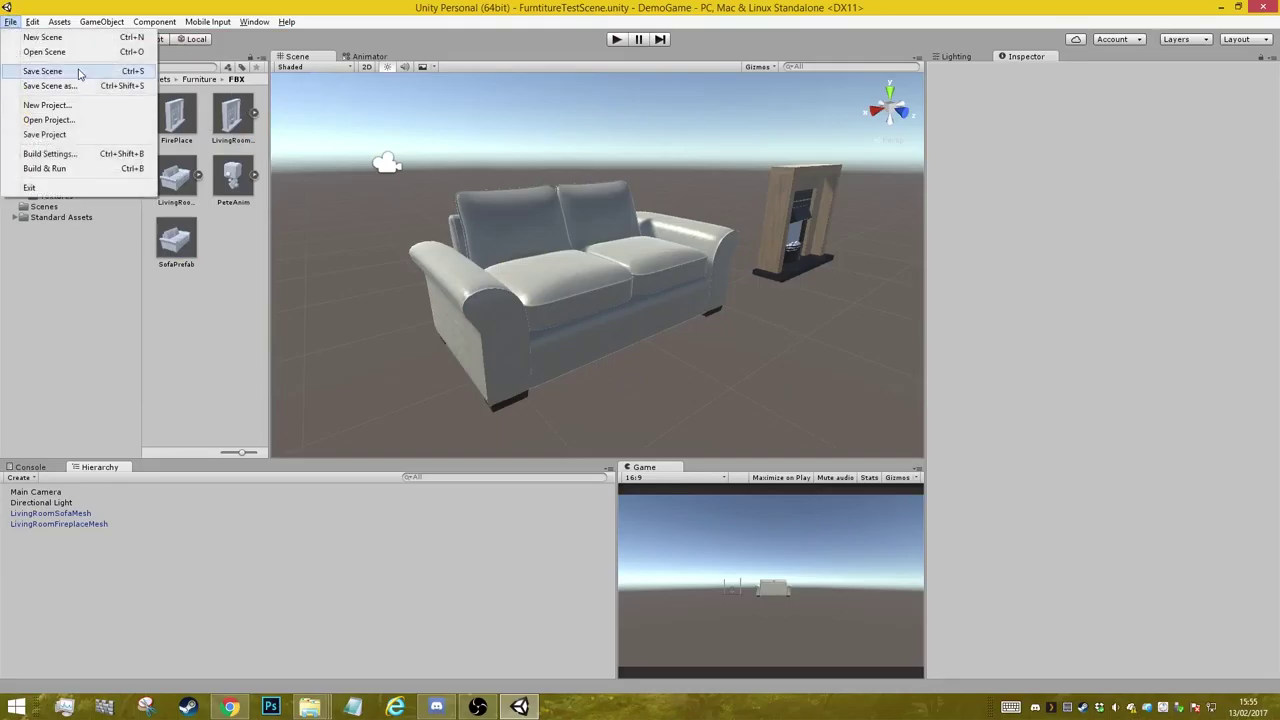
pyautogui.click(32, 37)
pyautogui.moveTo(591, 323)
pyautogui.keyDown('alt'); pyautogui.mouseDown()
pyautogui.moveTo(388, 335)
pyautogui.moveTo(647, 105)
pyautogui.mouseUp(); pyautogui.keyUp('alt')
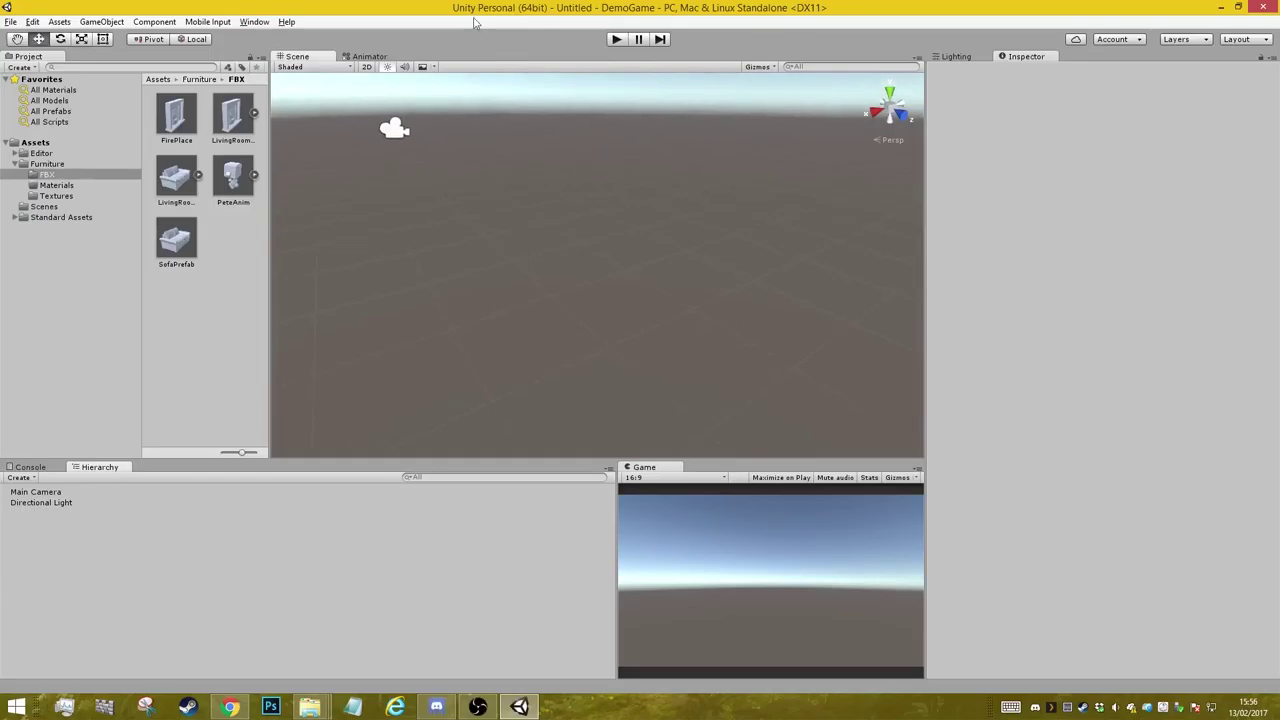